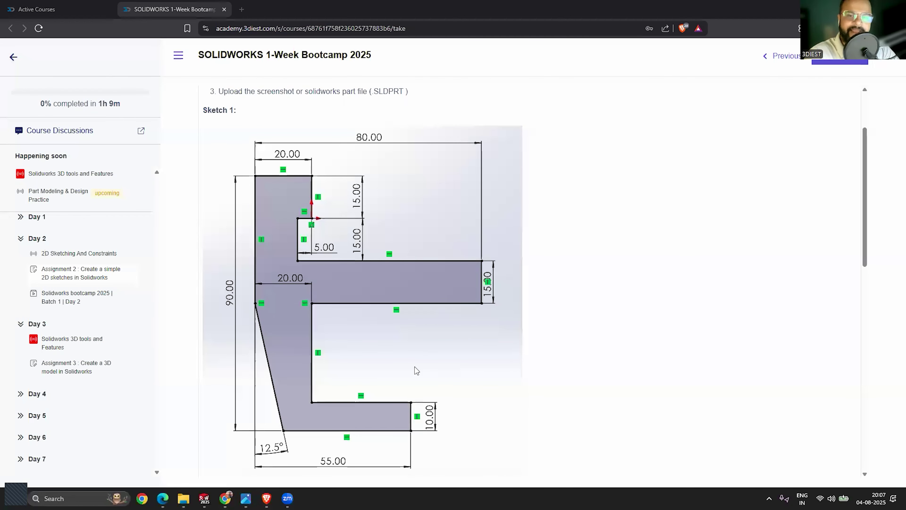
# Review the Sketch 1 and Sketch 2 reference drawings in the 2D sketching assignment
pyautogui.scroll(-2, 491, 249)
pyautogui.scroll(-8, 491, 249)
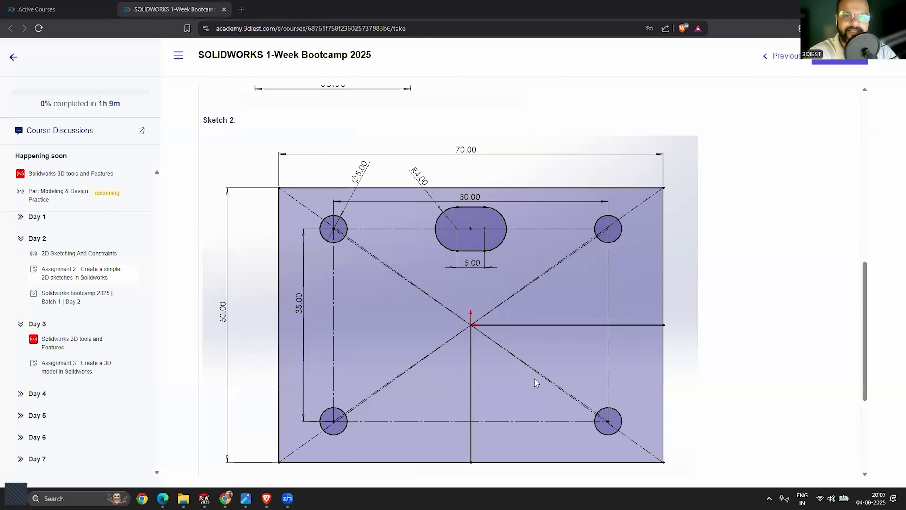
pyautogui.scroll(10, 534, 379)
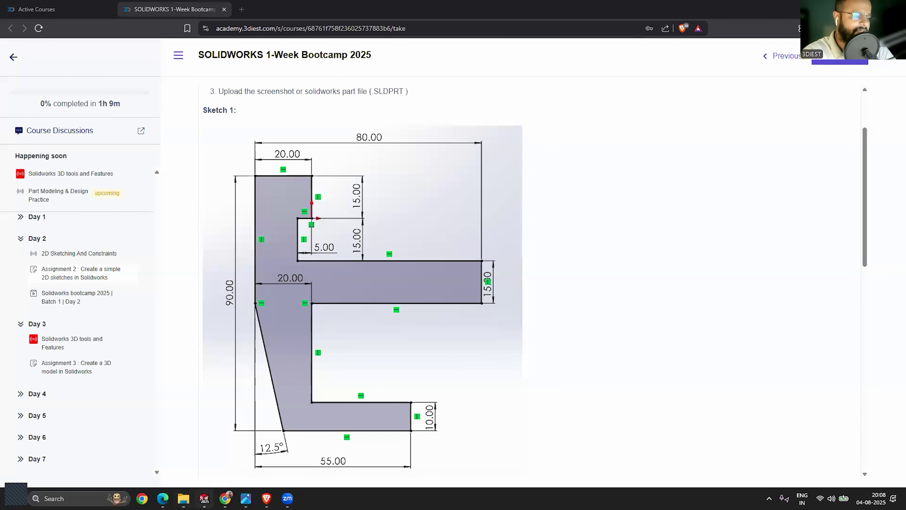
# Switch to SOLIDWORKS and open Part6.SLDPRT from the recent documents
pyautogui.click(204, 498)
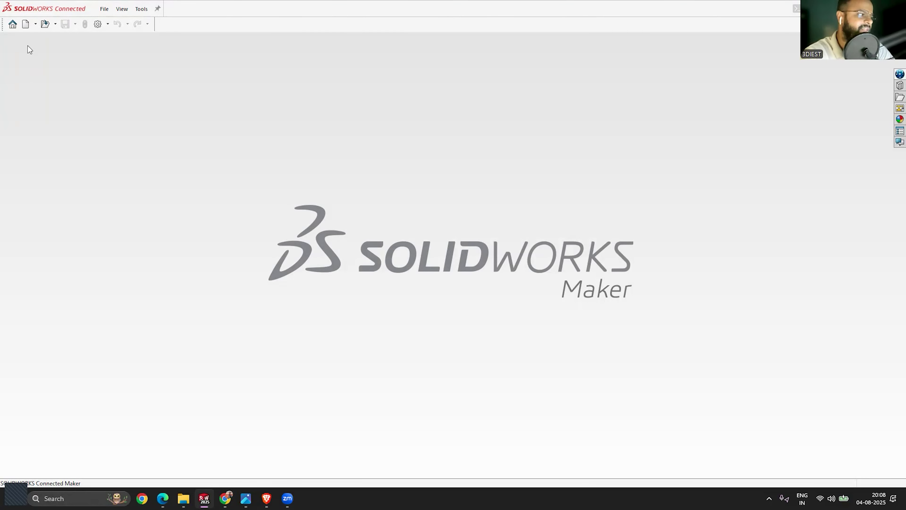
pyautogui.click(12, 24)
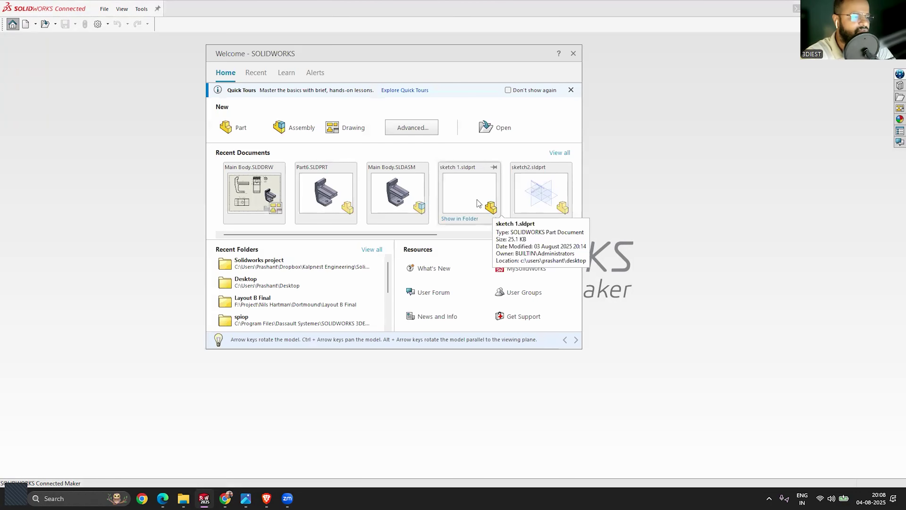
pyautogui.click(462, 203)
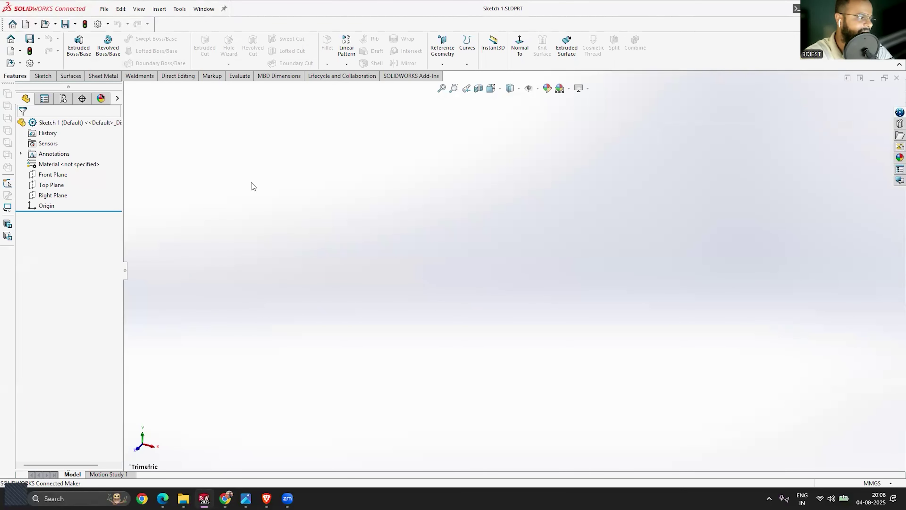
pyautogui.click(13, 24)
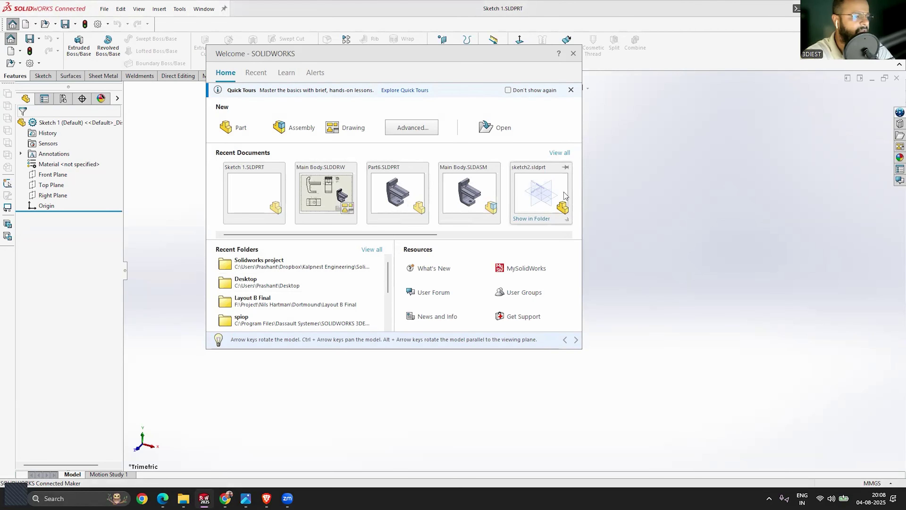
pyautogui.click(415, 196)
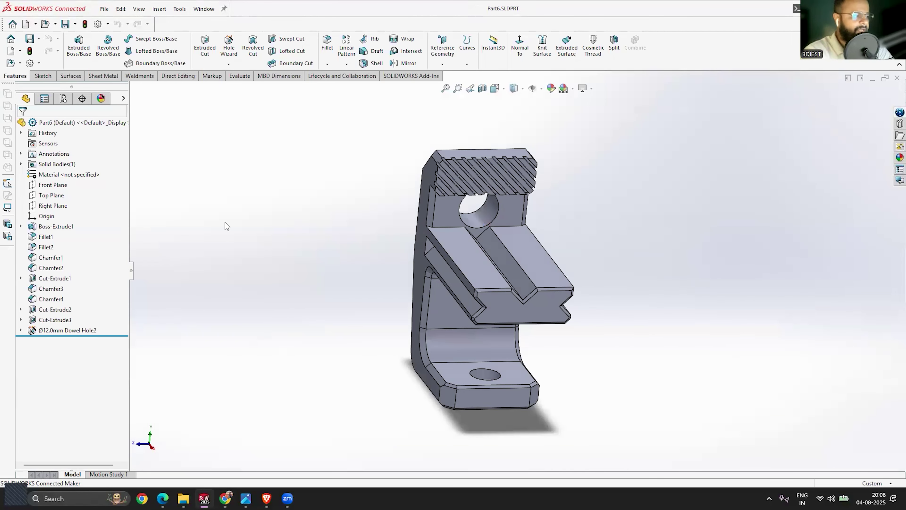
# Delete all features from Fillet1 through Ø12.0mm Dowel Hole2 together with their absorbed sketches
pyautogui.click(46, 237)
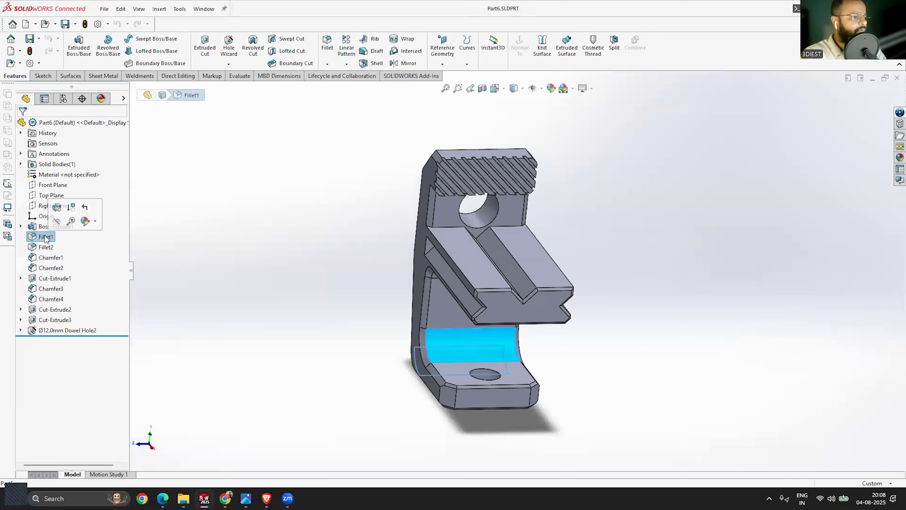
pyautogui.keyDown('shift'); pyautogui.click(67, 330); pyautogui.keyUp('shift')
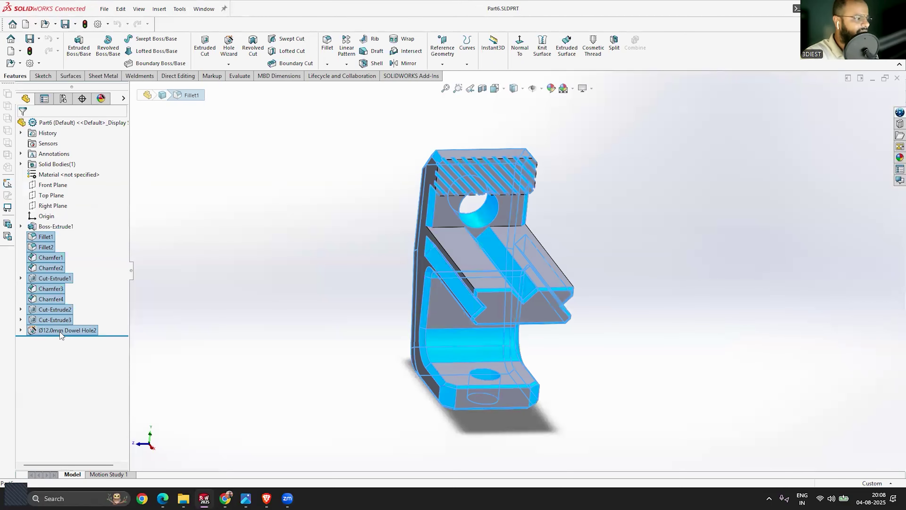
pyautogui.press('Delete')
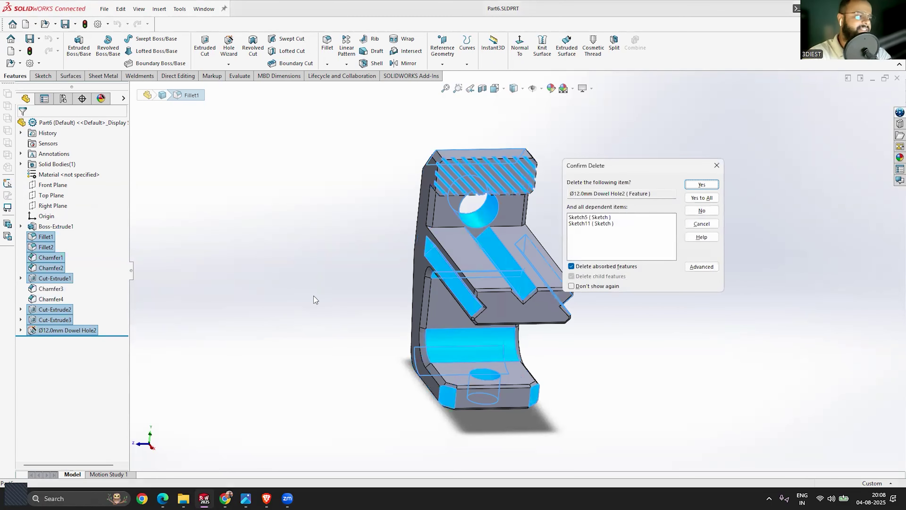
pyautogui.click(709, 197)
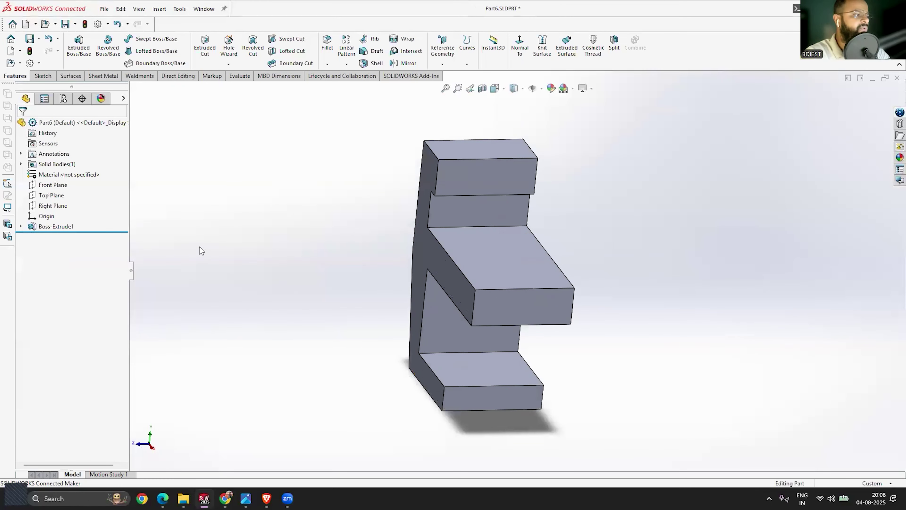
# Delete the Boss-Extrude1 feature while keeping its profile Sketch1
pyautogui.rightClick(55, 226)
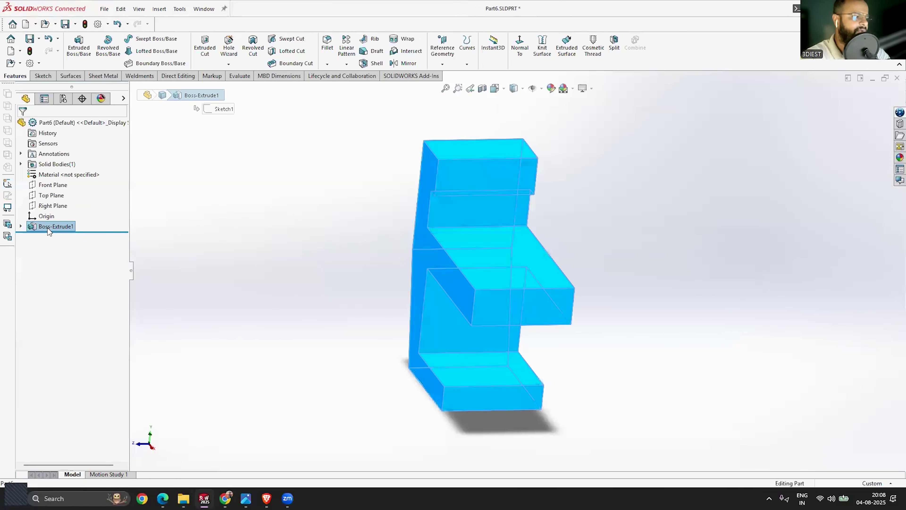
pyautogui.click(75, 280)
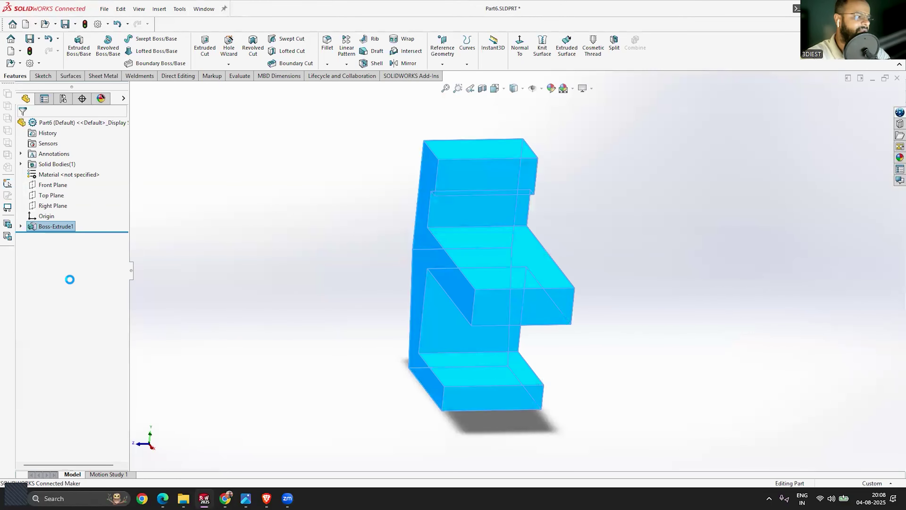
pyautogui.click(701, 185)
# Open Sketch1 for editing and inspect the dimensioned profile and its corner point at the origin
pyautogui.moveTo(458, 249)
pyautogui.mouseDown(button='middle')
pyautogui.moveTo(551, 255)
pyautogui.moveTo(504, 318)
pyautogui.moveTo(492, 314)
pyautogui.mouseUp(button='middle')
pyautogui.rightClick(54, 216)
pyautogui.click(58, 188)
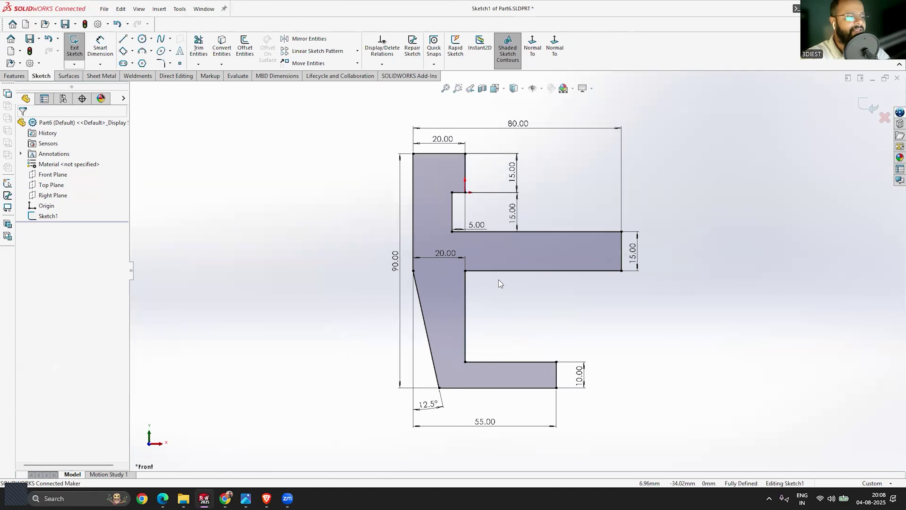
pyautogui.scroll(3, 606, 222)
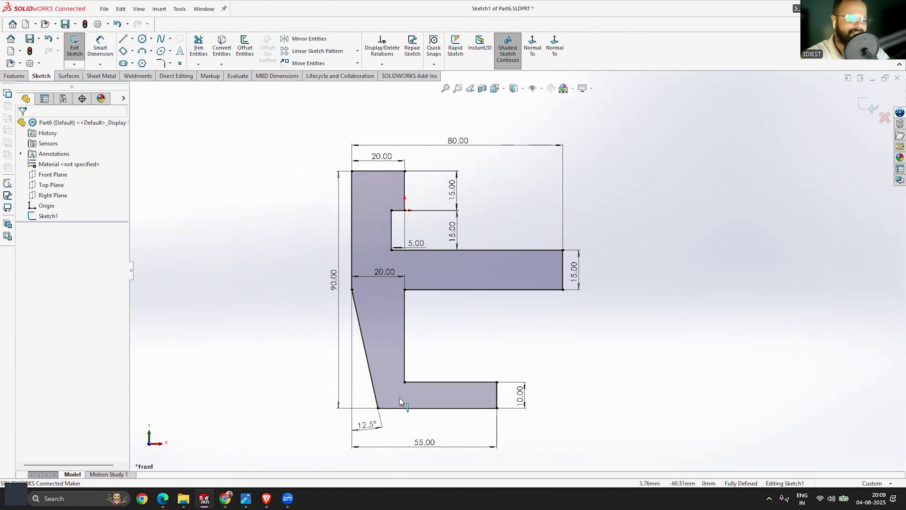
pyautogui.scroll(-2, 489, 306)
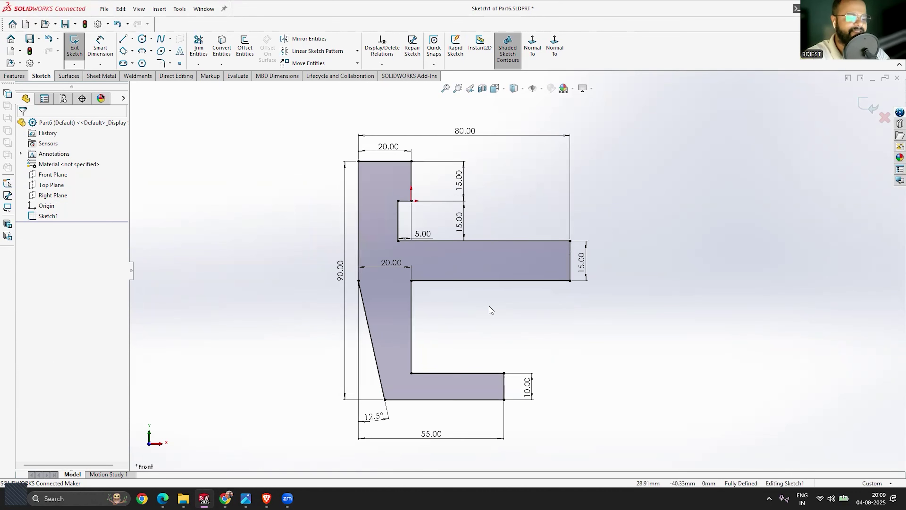
pyautogui.scroll(2, 608, 193)
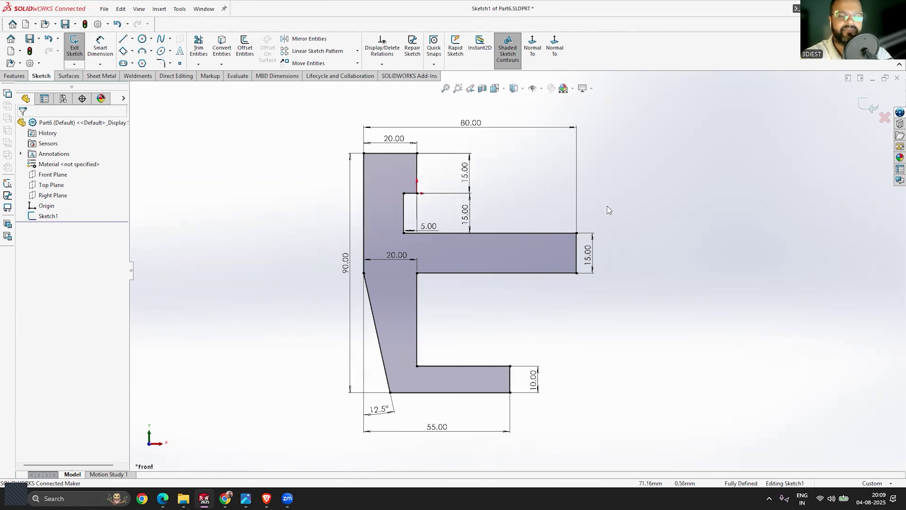
pyautogui.scroll(2, 517, 267)
pyautogui.scroll(-2, 455, 225)
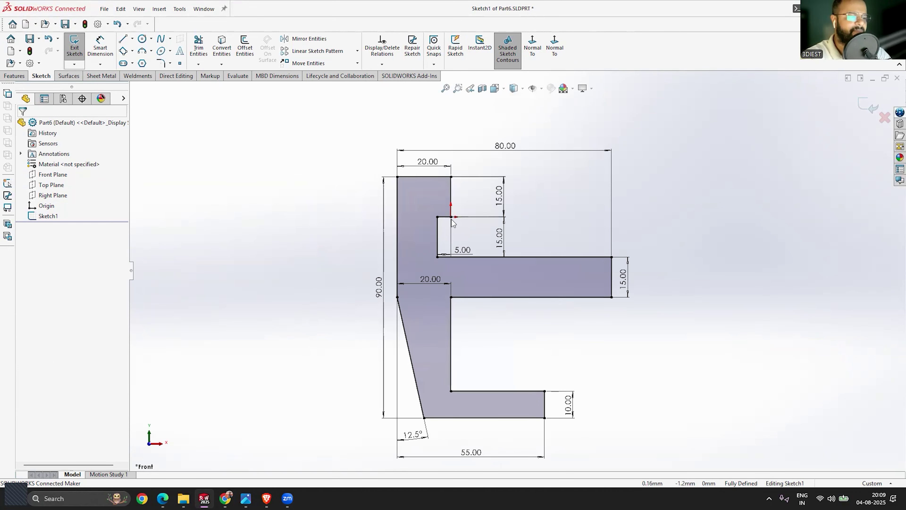
pyautogui.click(452, 216)
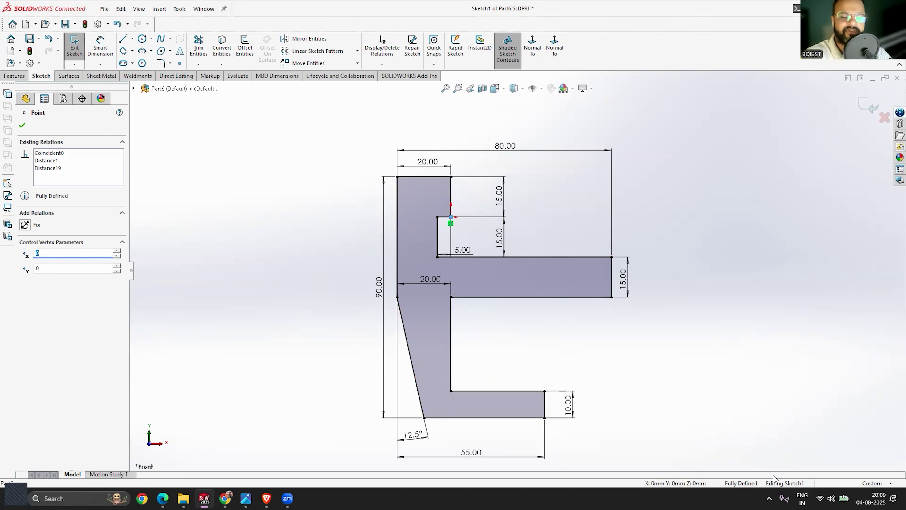
# Set the document units to MMGS (millimeter, gram, second), rebuild, and reopen Sketch1 for editing
pyautogui.click(874, 483)
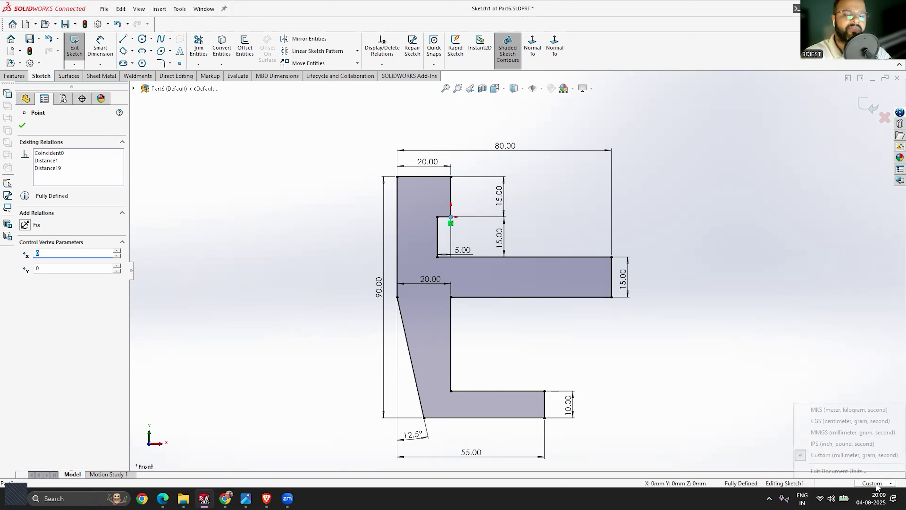
pyautogui.click(821, 433)
pyautogui.hotkey('ctrl', 'b')
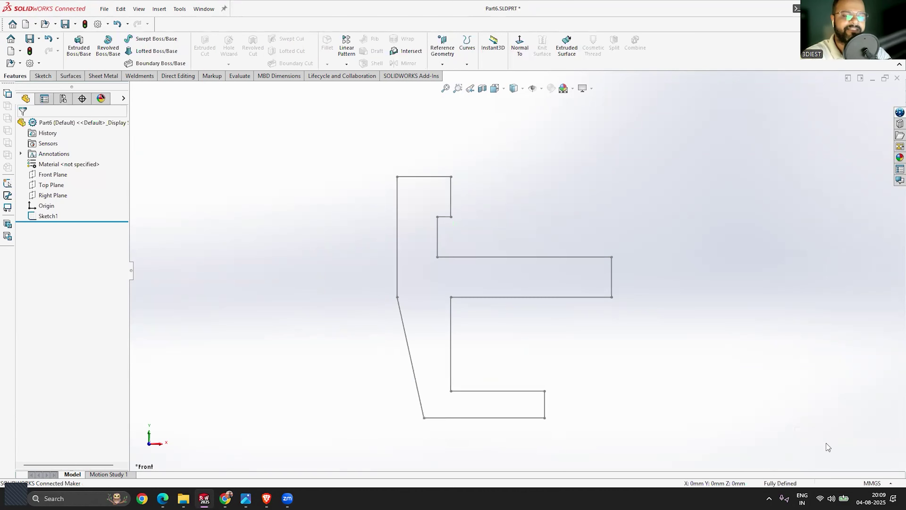
pyautogui.rightClick(50, 215)
pyautogui.click(57, 191)
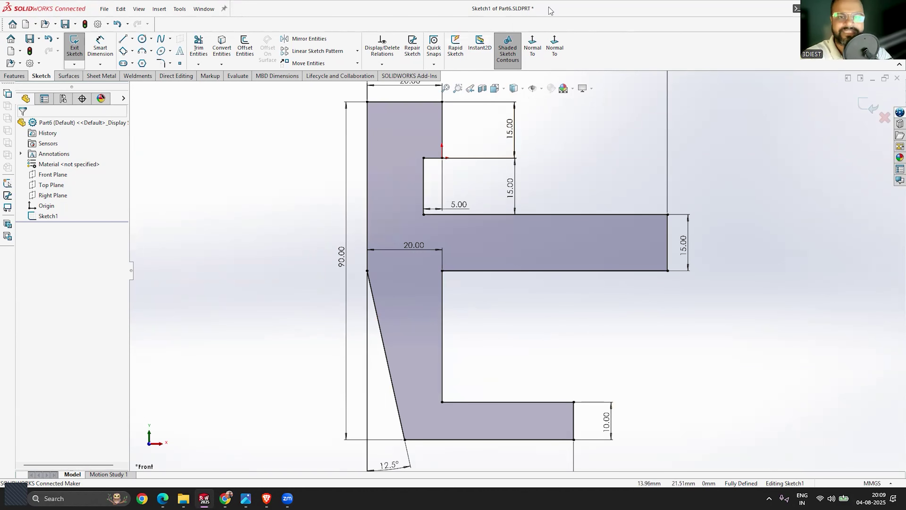
pyautogui.press('f')
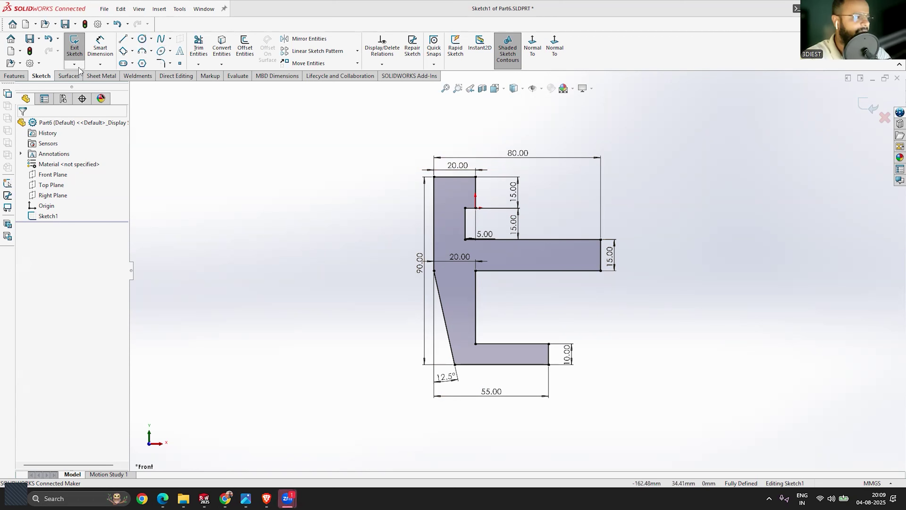
# Save the part under the new name Main Body.SLDPRT on the Desktop
pyautogui.click(38, 39)
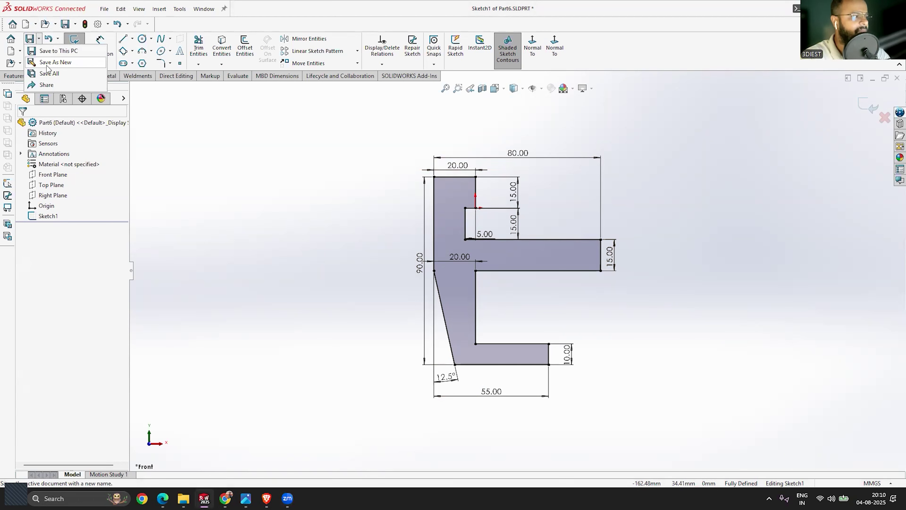
pyautogui.click(56, 62)
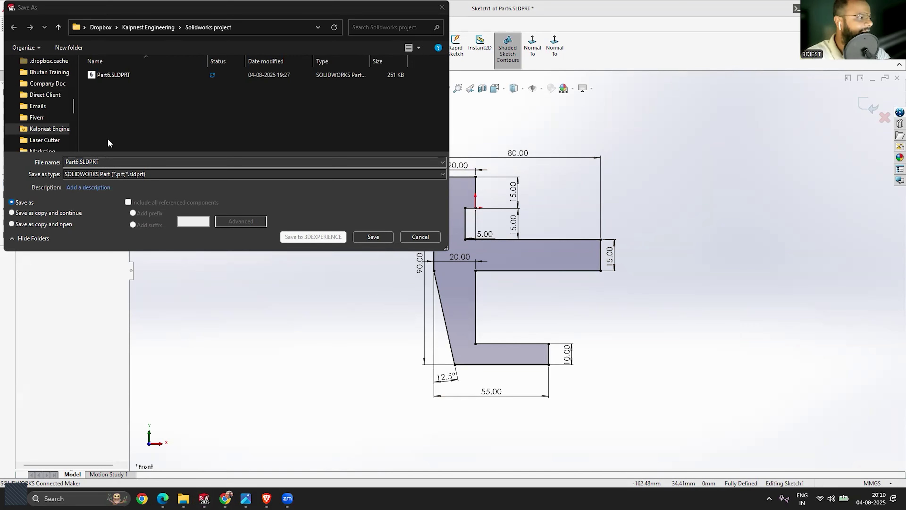
pyautogui.scroll(8, 57, 133)
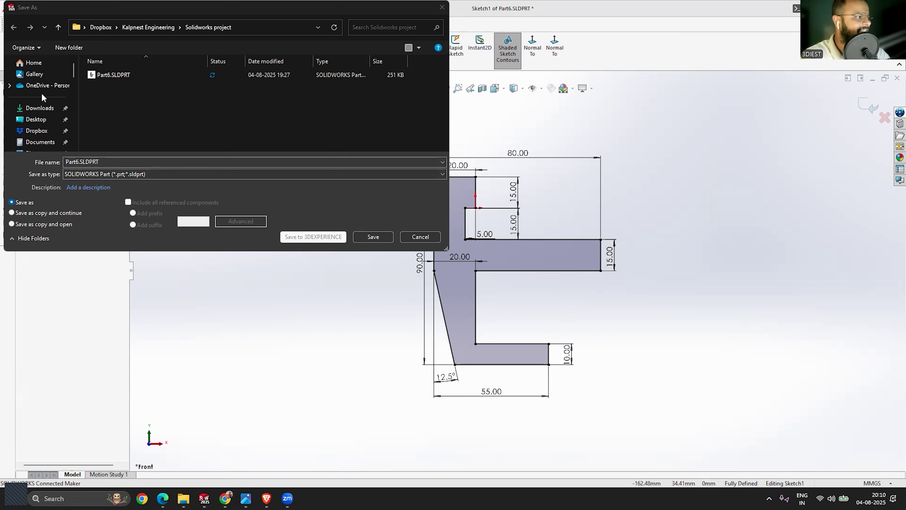
pyautogui.click(75, 161)
pyautogui.click(75, 161)
pyautogui.doubleClick(74, 162)
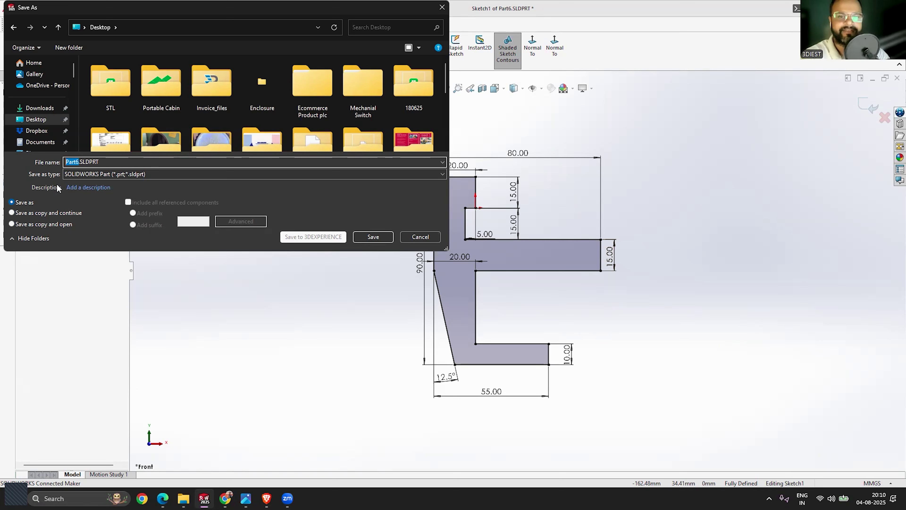
pyautogui.write('Main Body')
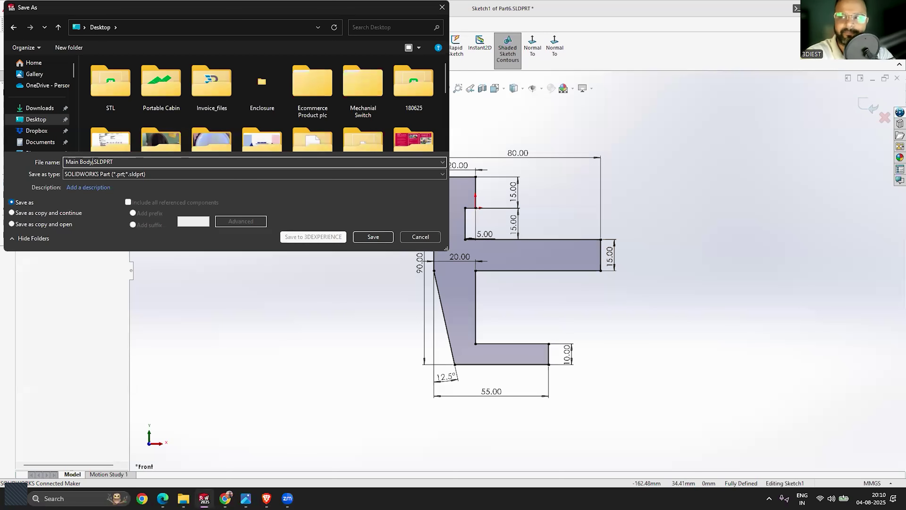
pyautogui.press('Return')
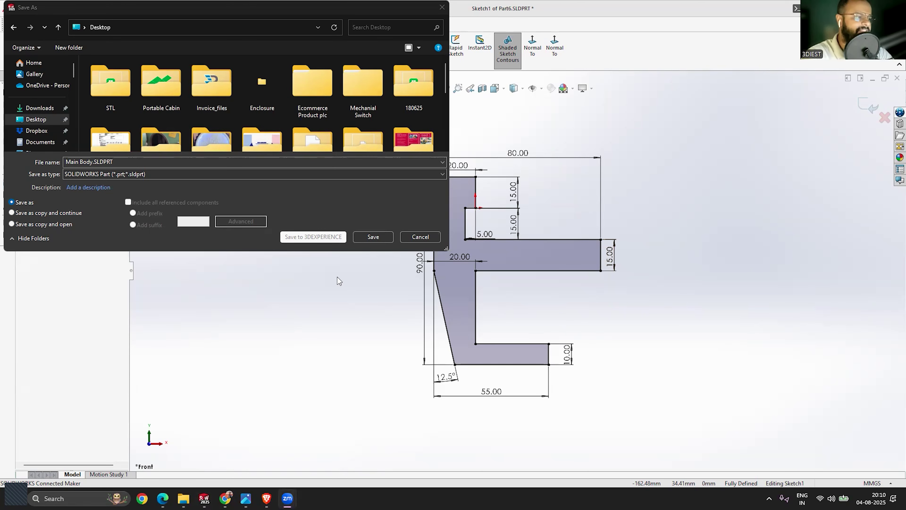
pyautogui.click(373, 237)
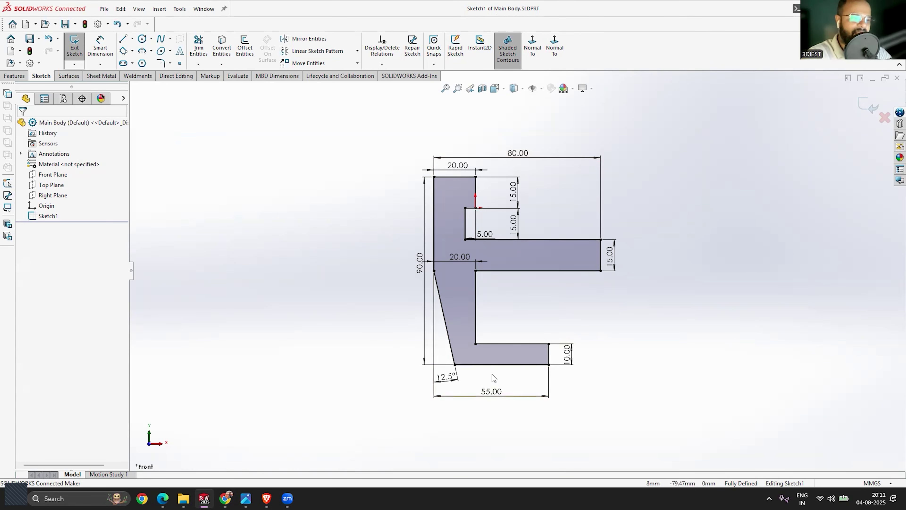
# Exit the sketch keeping its changes, and select Sketch1 in the feature tree
pyautogui.scroll(1, 532, 293)
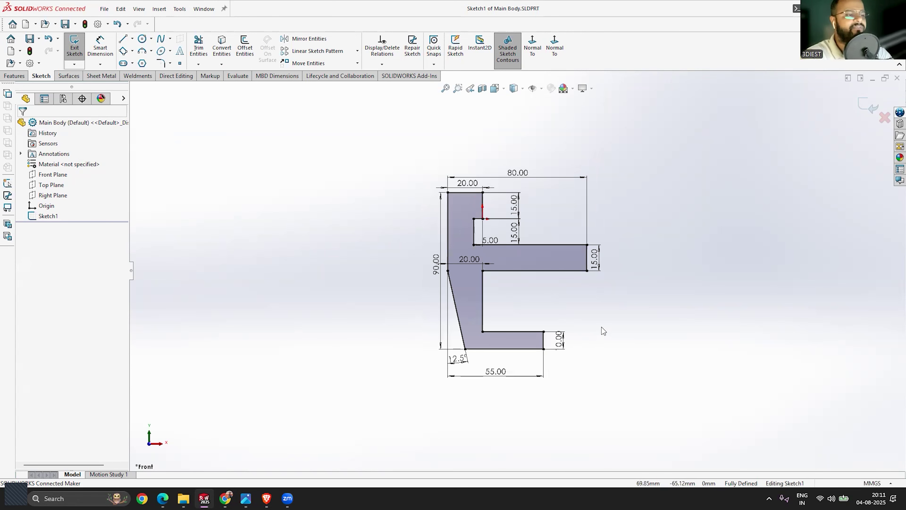
pyautogui.scroll(-2, 607, 321)
pyautogui.scroll(1, 546, 269)
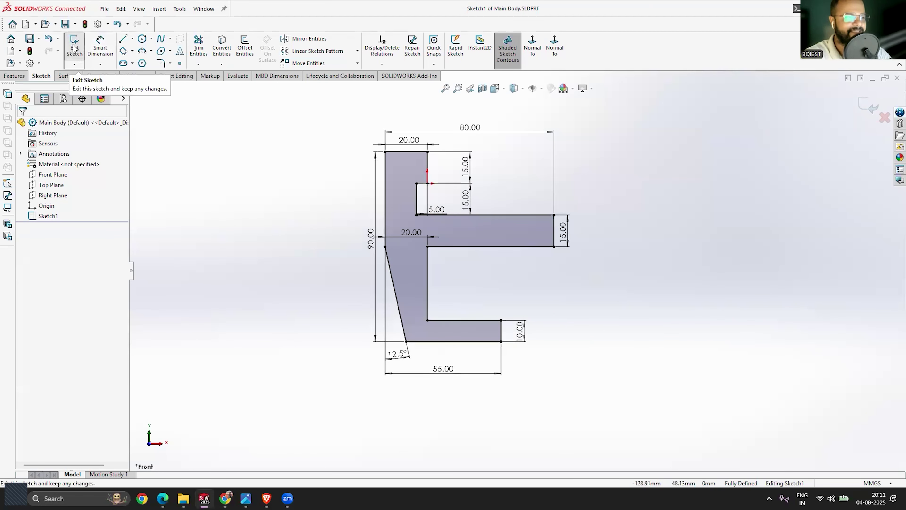
pyautogui.click(862, 109)
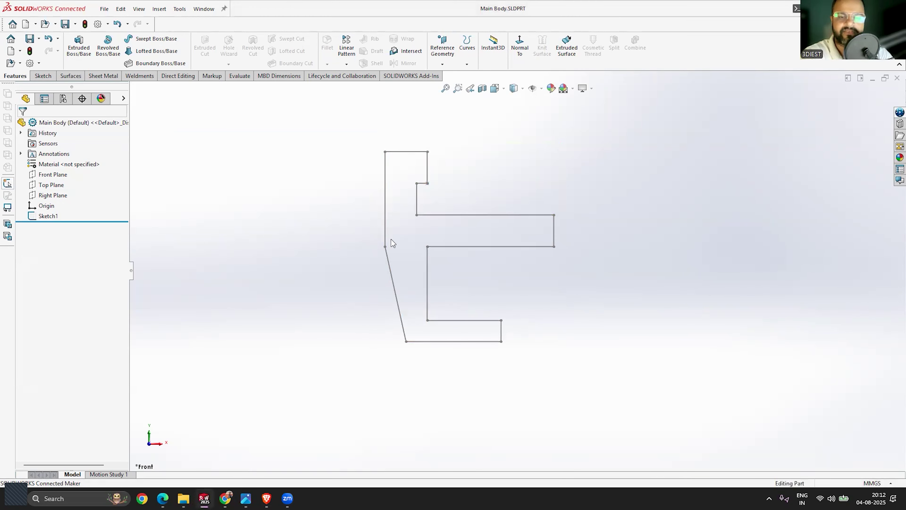
pyautogui.click(42, 220)
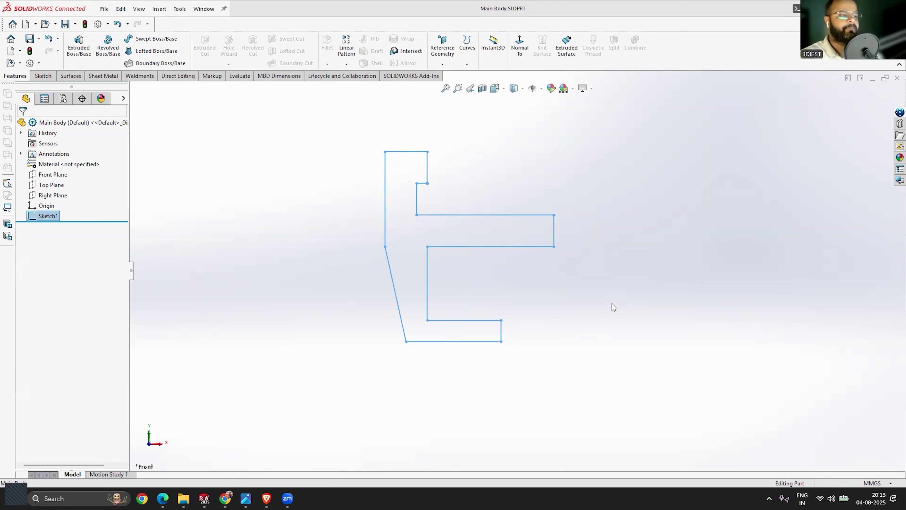
pyautogui.click(606, 289)
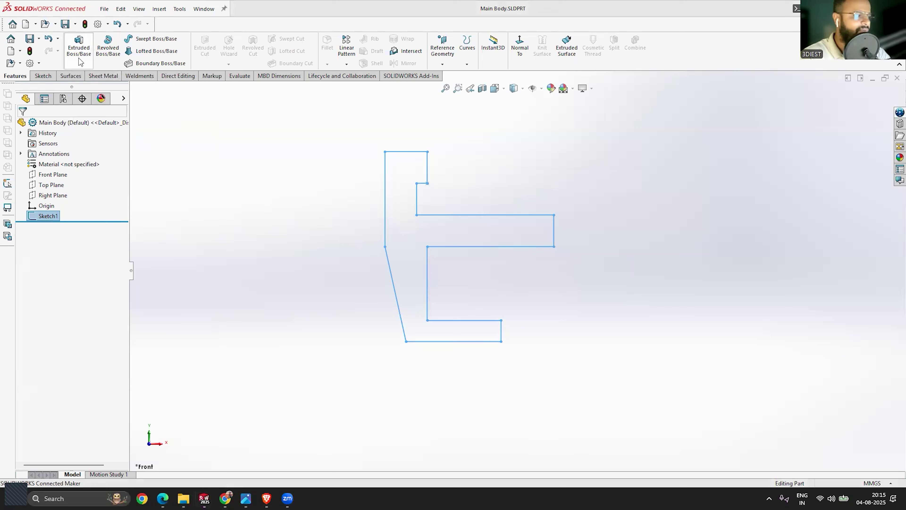
# Start a blind boss extrusion of Sketch1 from its sketch plane with a depth of 15 mm
pyautogui.click(80, 49)
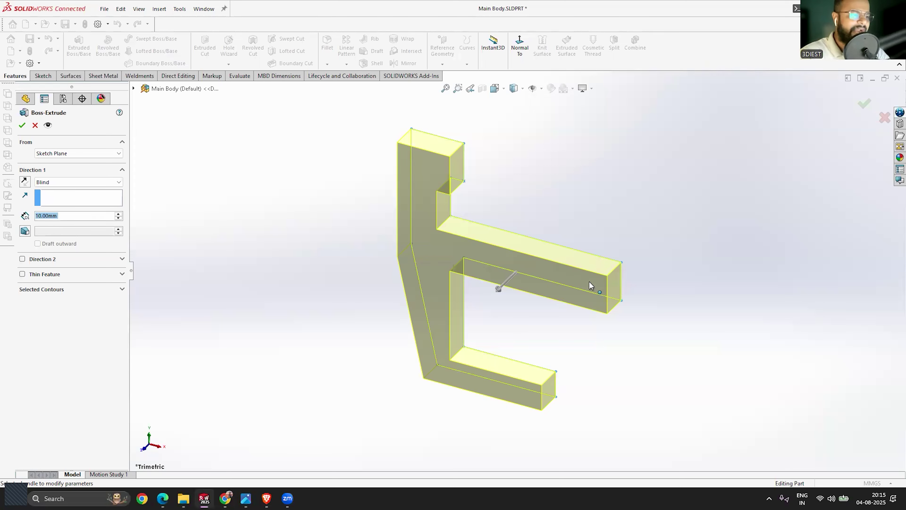
pyautogui.moveTo(639, 312); pyautogui.dragTo(532, 229, button='middle')
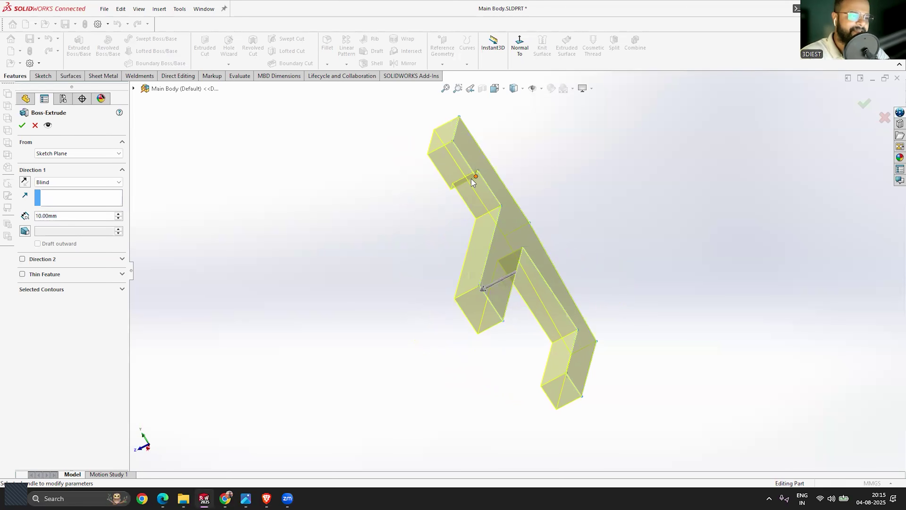
pyautogui.moveTo(565, 277); pyautogui.dragTo(616, 294, button='middle')
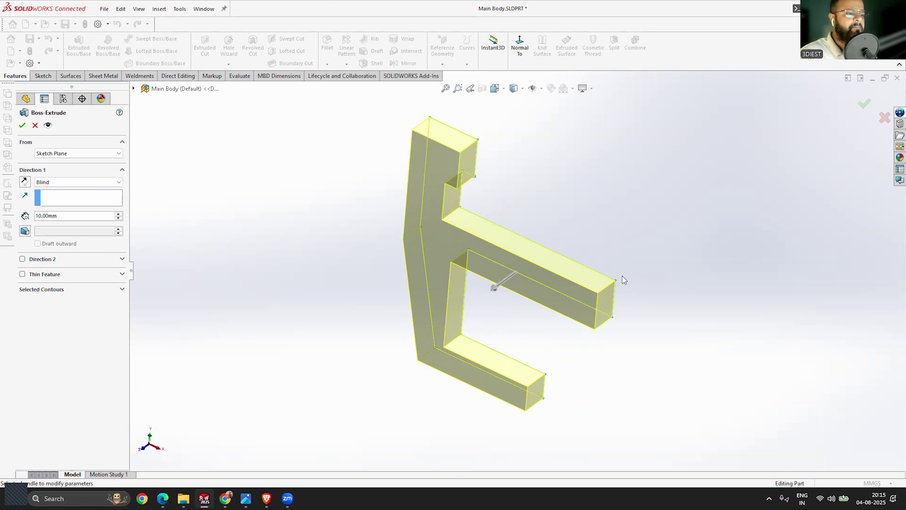
pyautogui.scroll(-5, 611, 290)
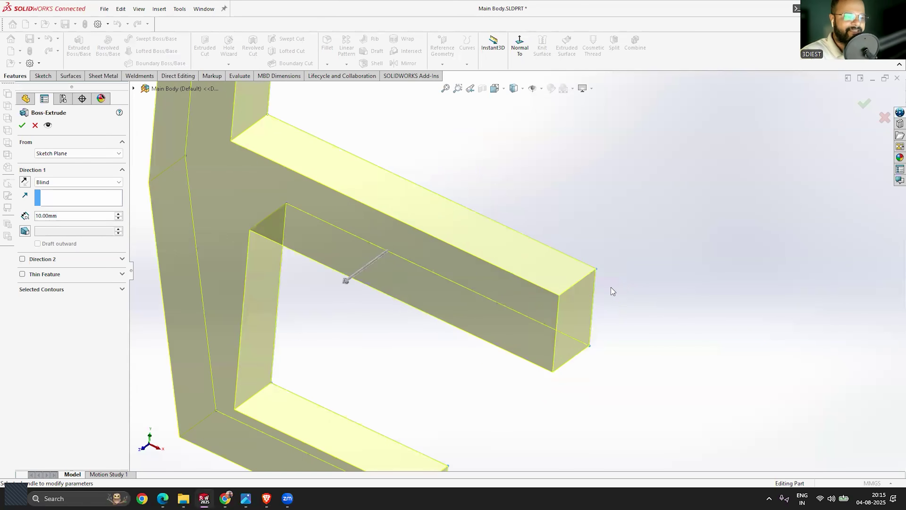
pyautogui.scroll(6, 593, 257)
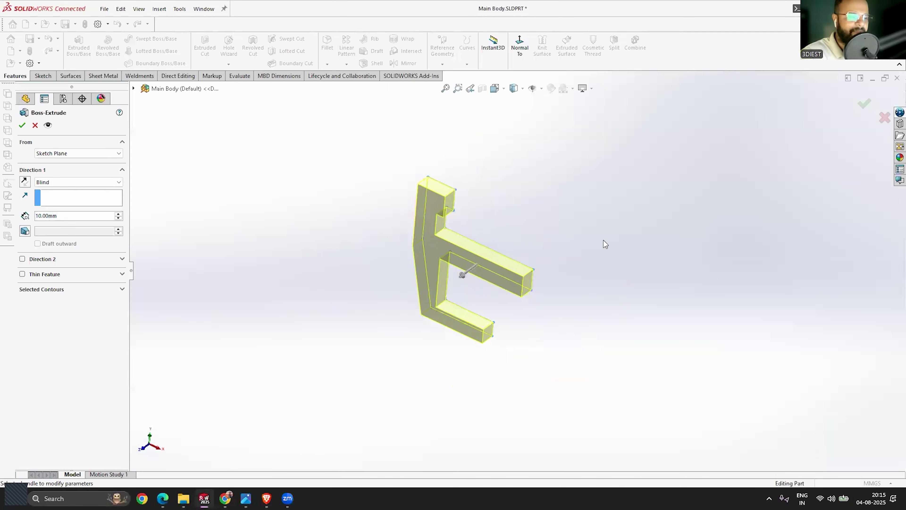
pyautogui.scroll(-2, 434, 252)
pyautogui.moveTo(56, 216); pyautogui.dragTo(25, 221)
pyautogui.write('15')
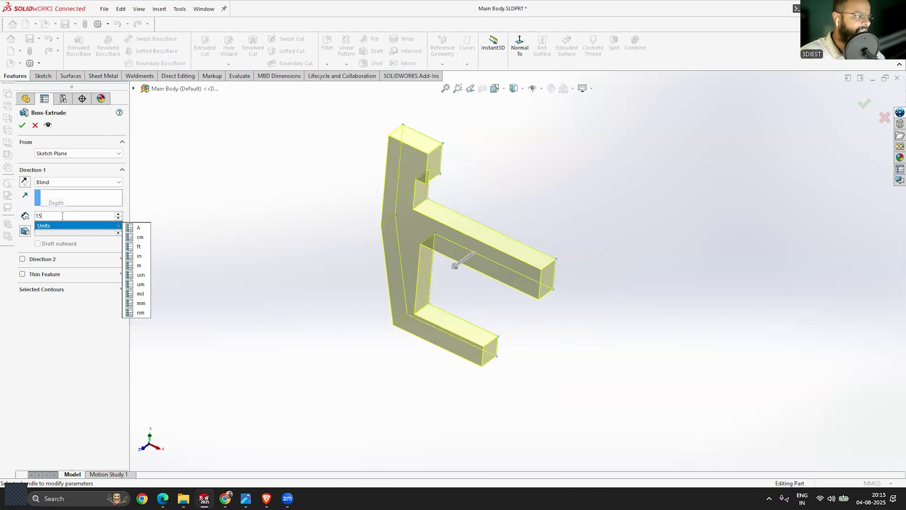
pyautogui.press('Return')
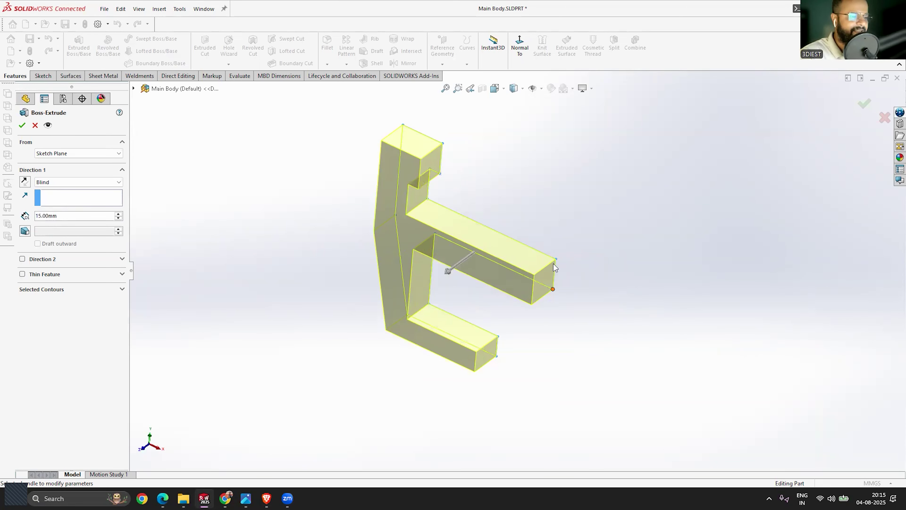
# Set the extrusion depth to 40 mm
pyautogui.click(46, 215)
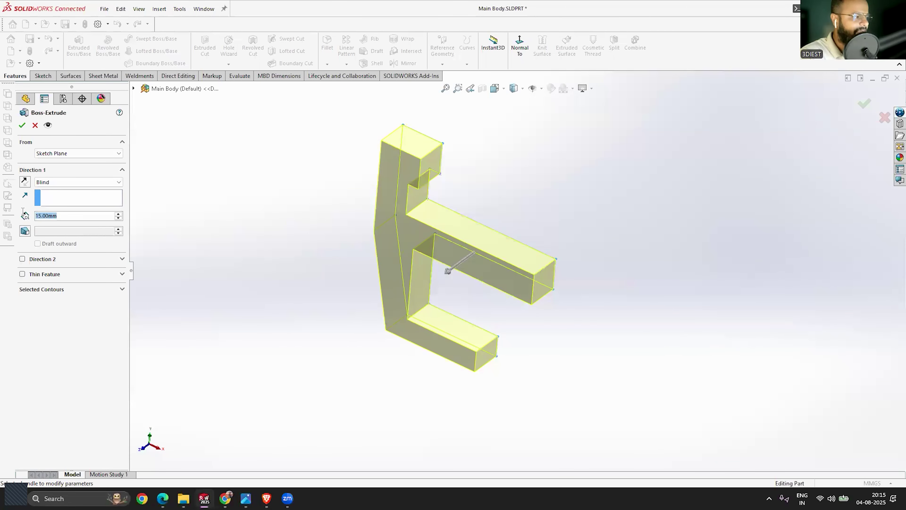
pyautogui.write('40')
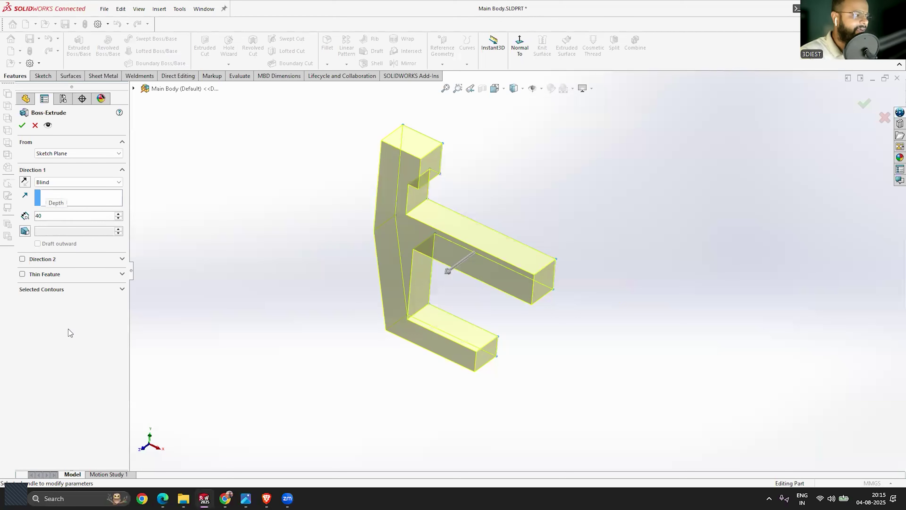
pyautogui.press('Return')
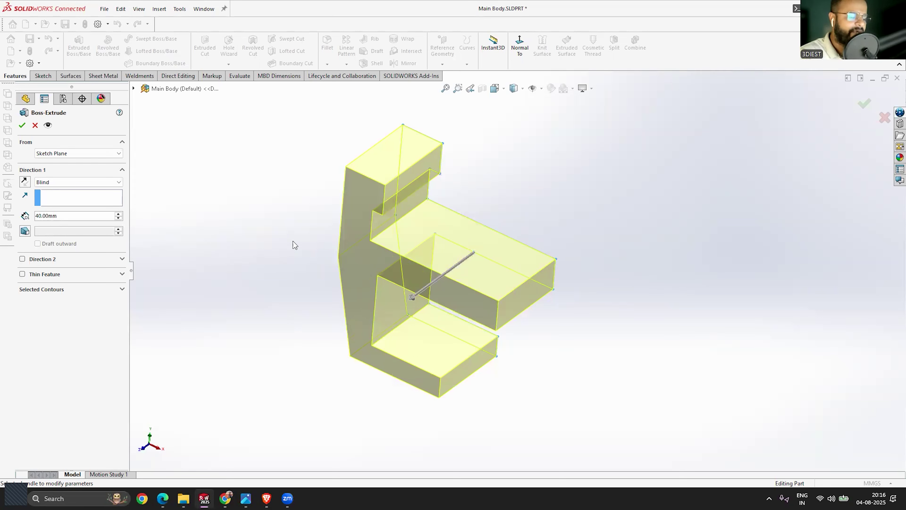
# Toggle the detailed preview of the extrusion on and off
pyautogui.click(48, 125)
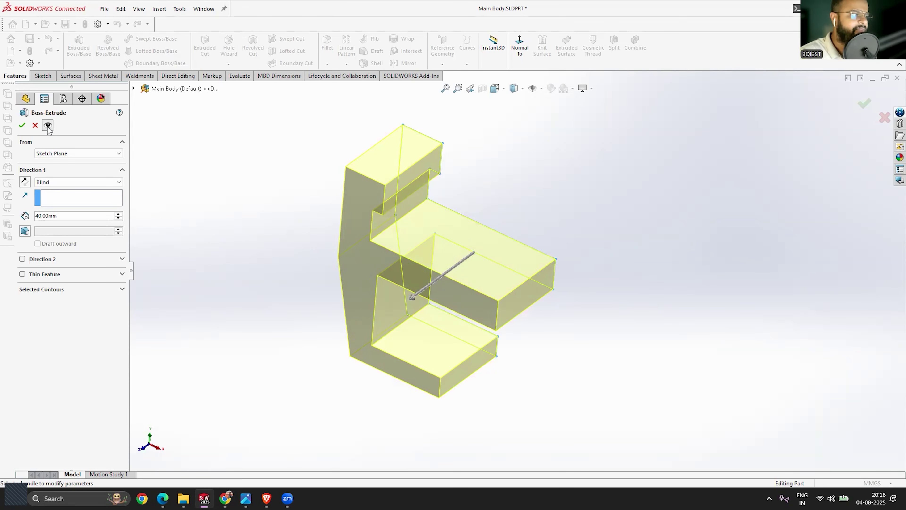
pyautogui.click(48, 125)
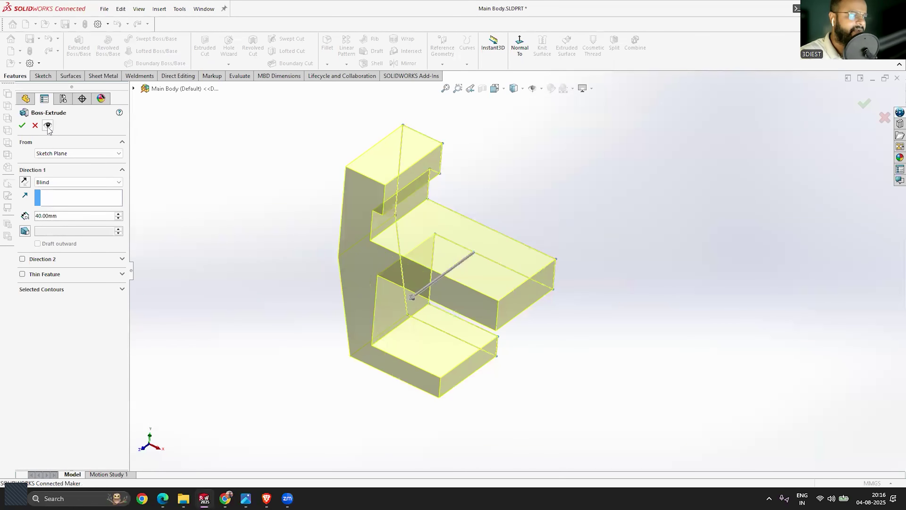
pyautogui.click(48, 125)
pyautogui.click(48, 125)
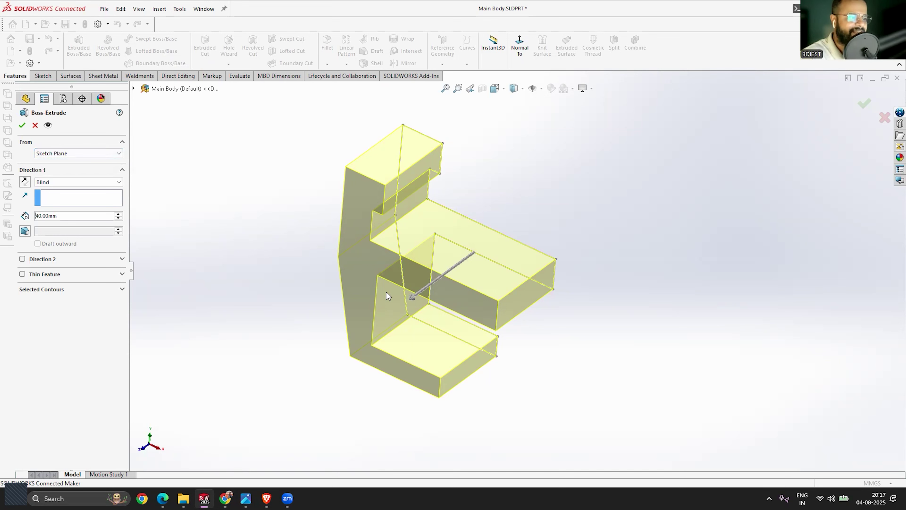
# Review the extrusion's start conditions, keeping Sketch Plane, and examine the preview from different angles
pyautogui.moveTo(488, 249); pyautogui.dragTo(507, 220, button='middle')
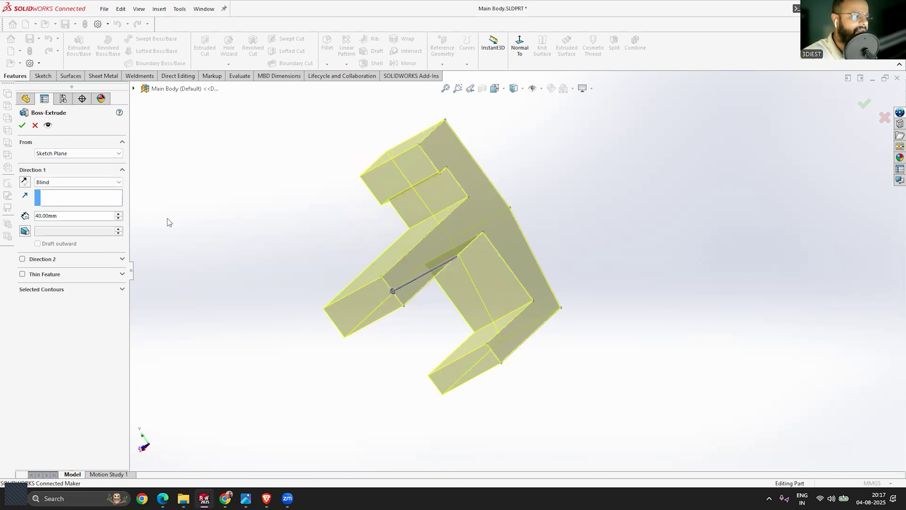
pyautogui.hotkey('ctrl', '7')
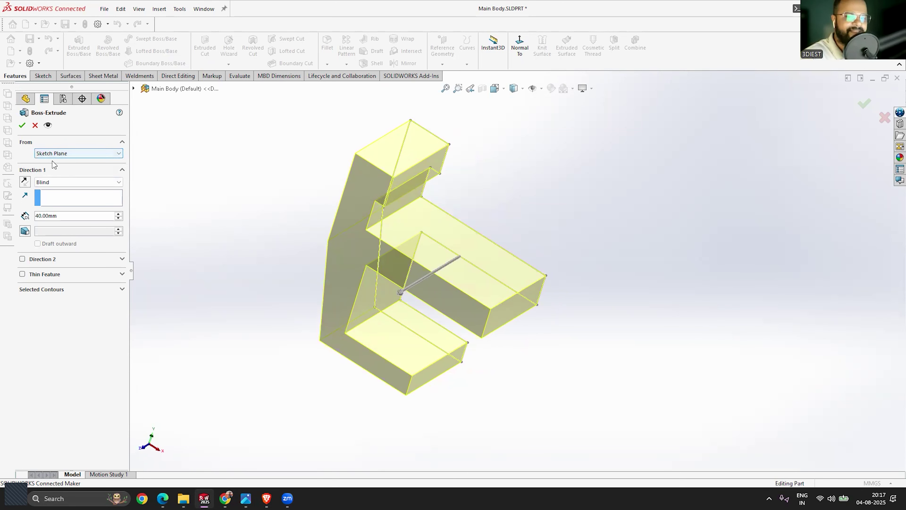
pyautogui.click(67, 156)
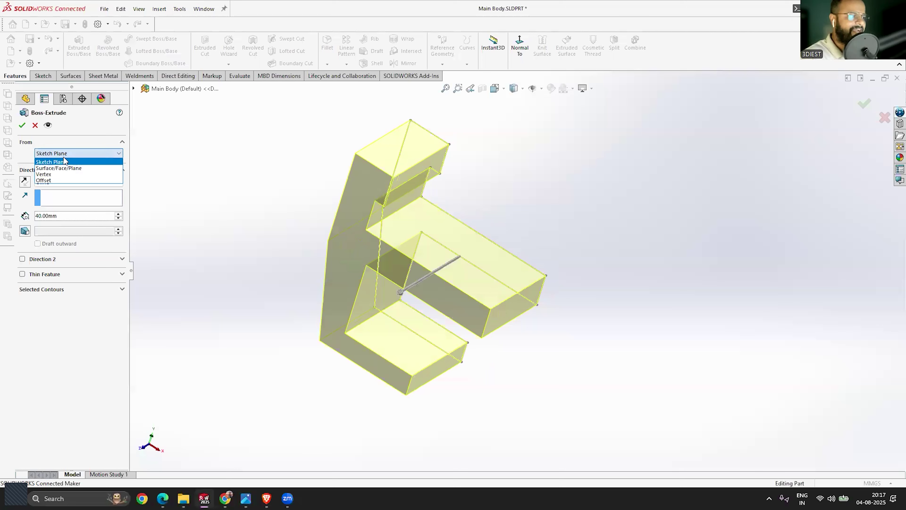
pyautogui.click(59, 163)
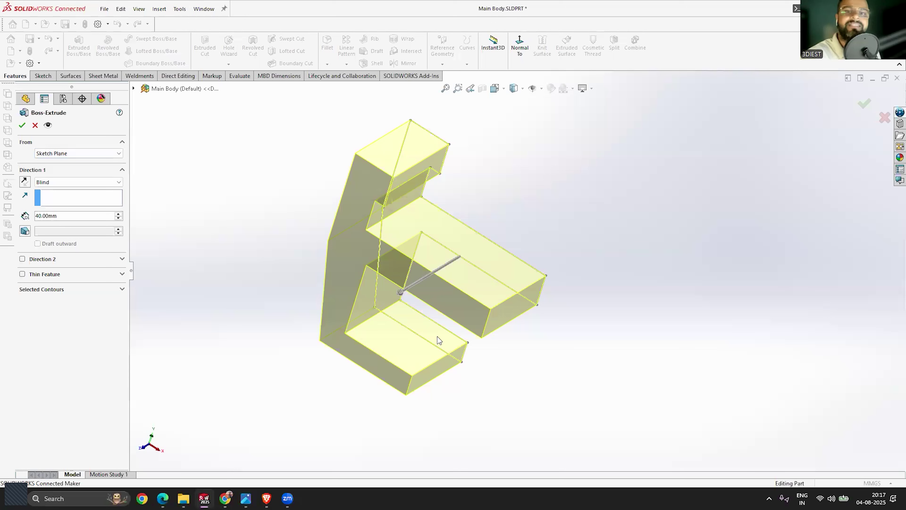
pyautogui.moveTo(538, 338); pyautogui.dragTo(481, 339, button='middle')
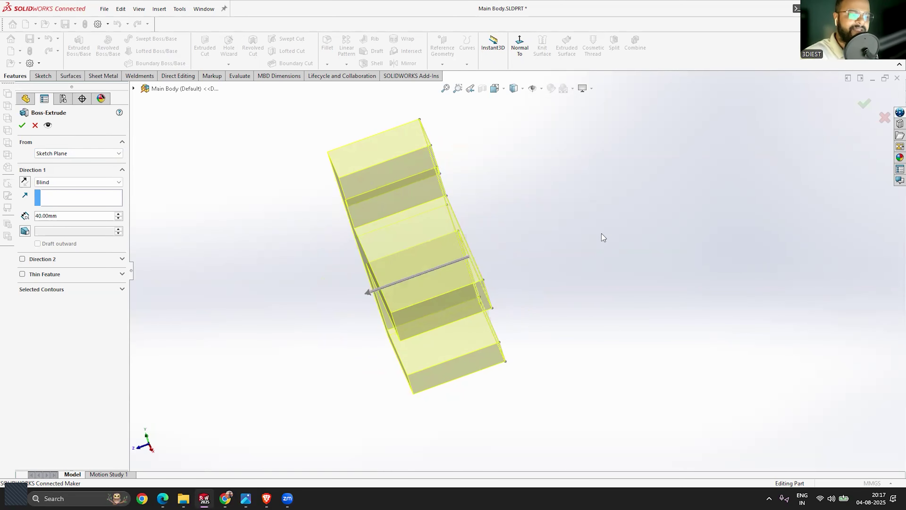
pyautogui.hotkey('ctrl', '7')
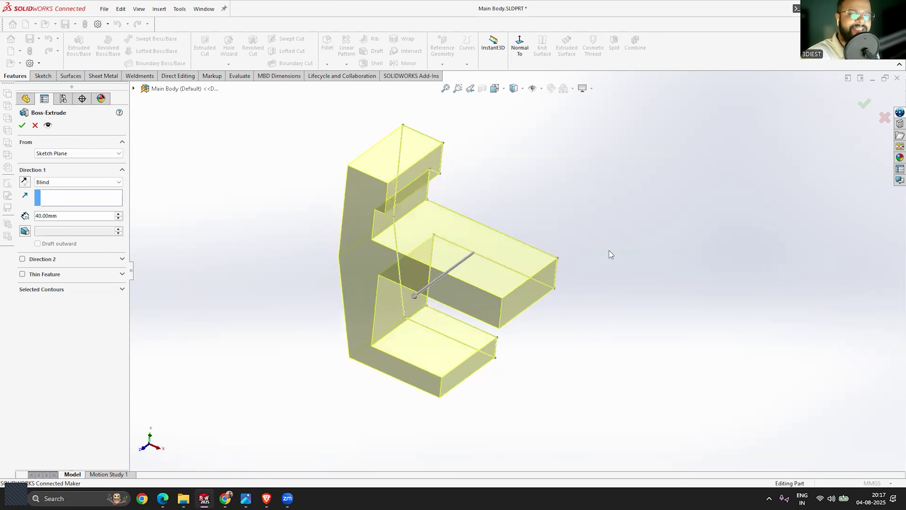
# Reverse the extrusion direction so the body extends behind the sketch plane
pyautogui.click(24, 183)
pyautogui.click(23, 183)
pyautogui.click(24, 183)
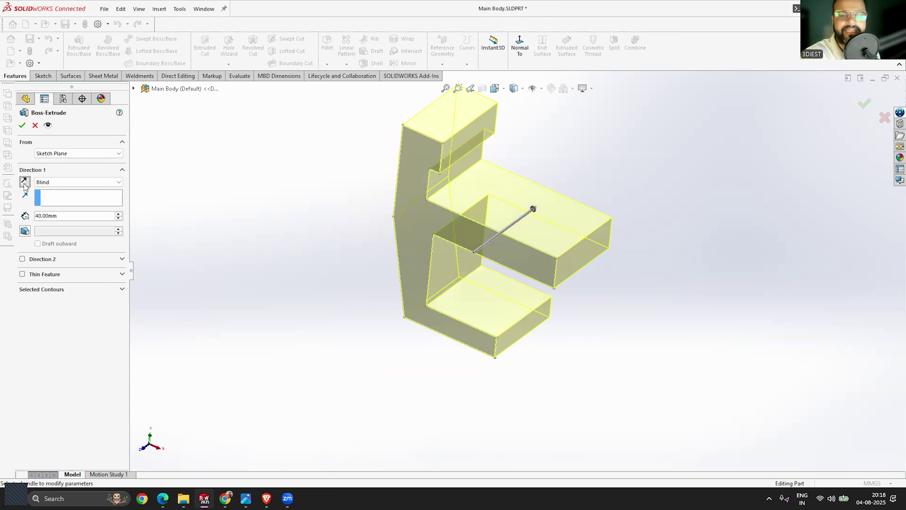
pyautogui.click(23, 182)
pyautogui.click(24, 183)
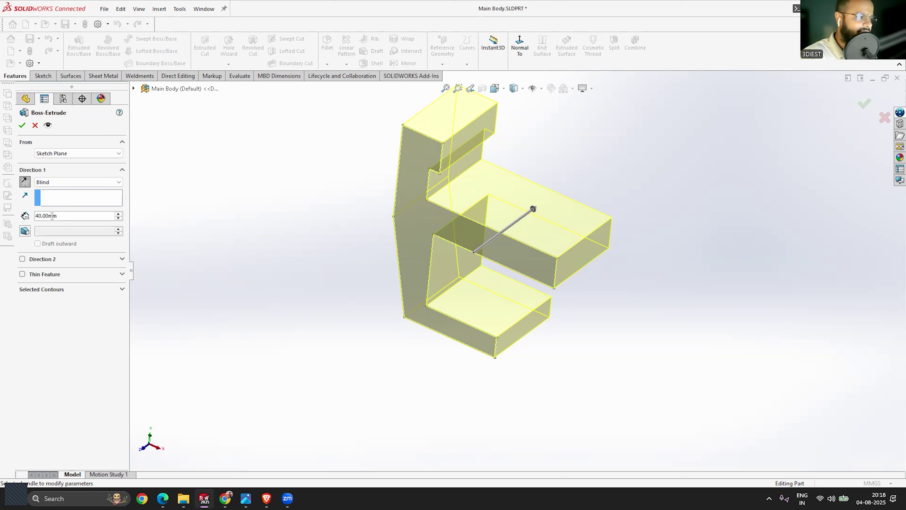
# Review the end condition options for Direction 1, keeping Blind and the 40 mm depth
pyautogui.click(64, 186)
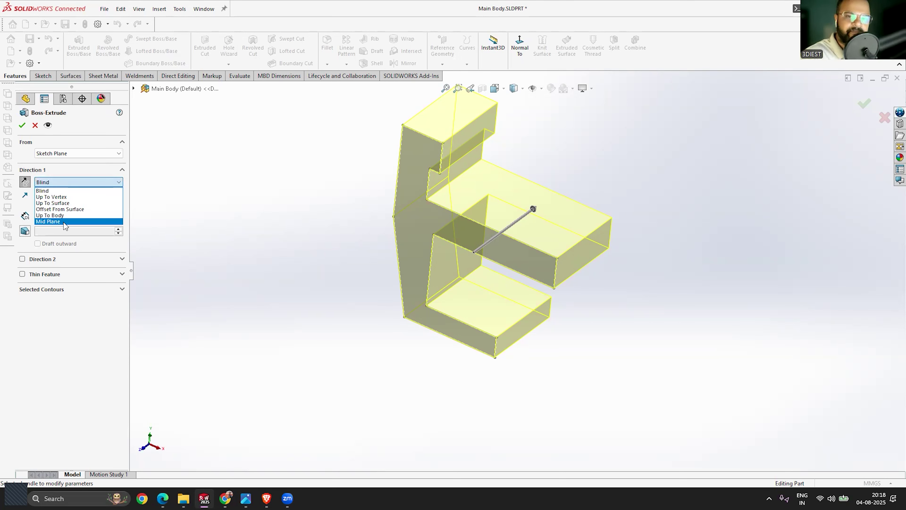
pyautogui.click(63, 198)
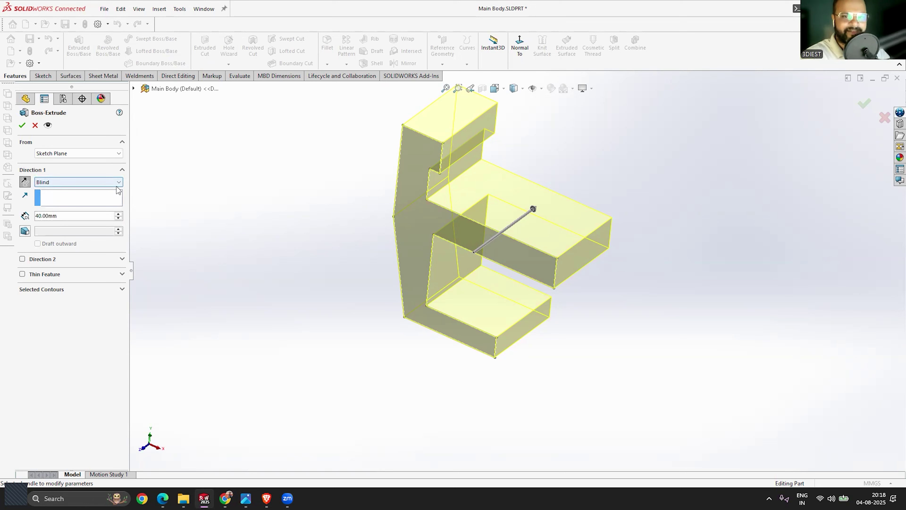
pyautogui.click(100, 182)
pyautogui.click(84, 197)
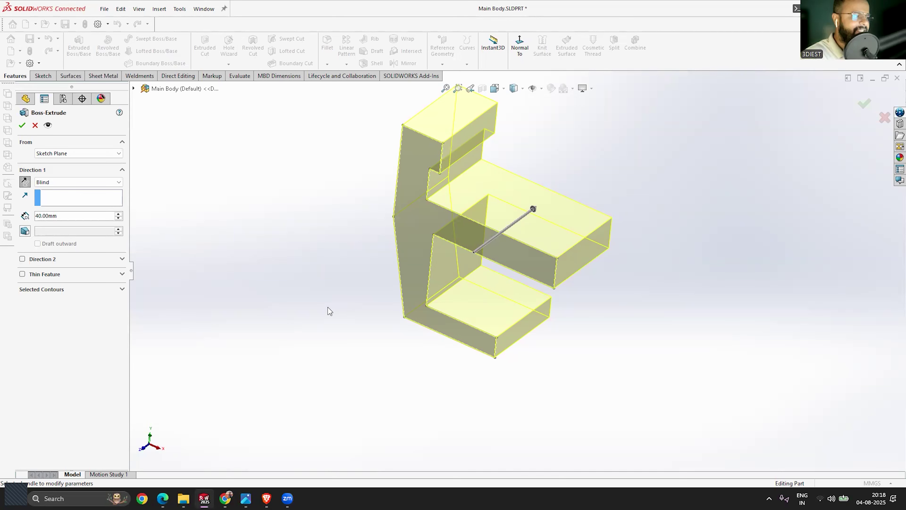
pyautogui.moveTo(56, 216); pyautogui.dragTo(36, 216)
pyautogui.click(46, 216)
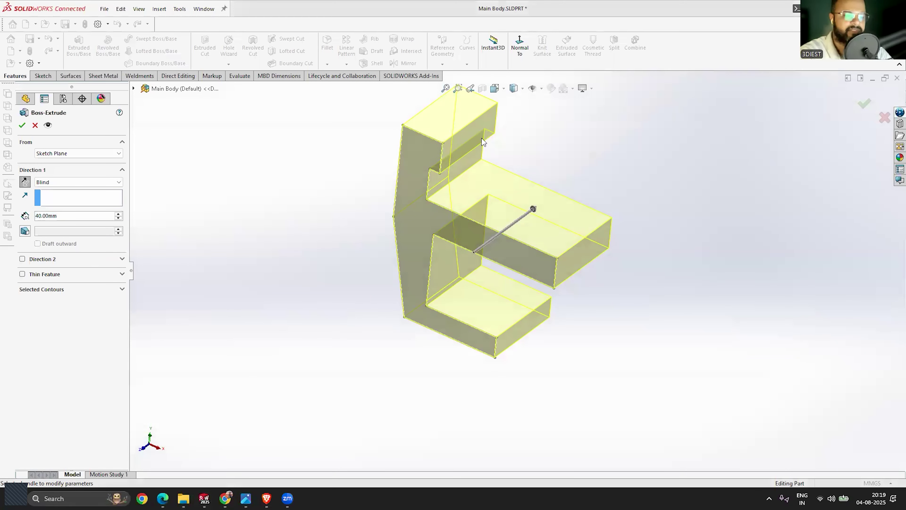
# Check the selected contour of the extrusion and accept the 40 mm blind boss
pyautogui.scroll(1, 538, 223)
pyautogui.scroll(2, 530, 266)
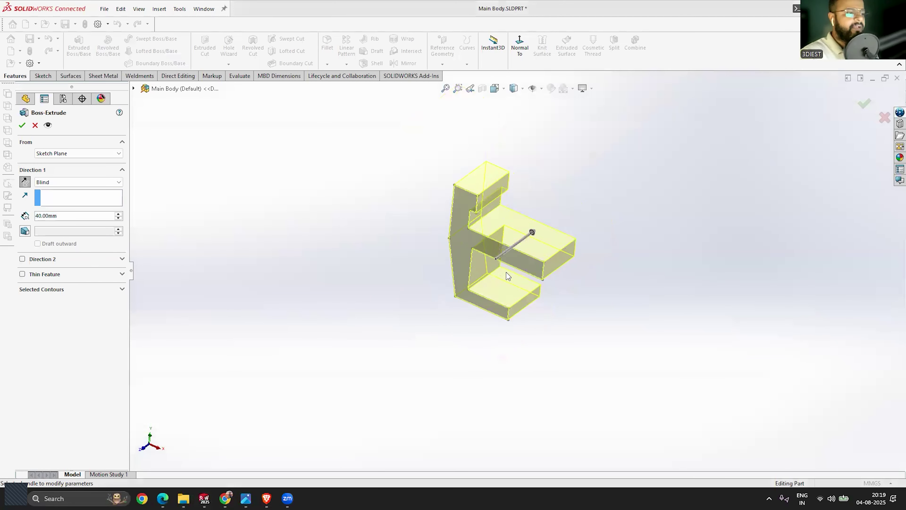
pyautogui.scroll(-2, 507, 272)
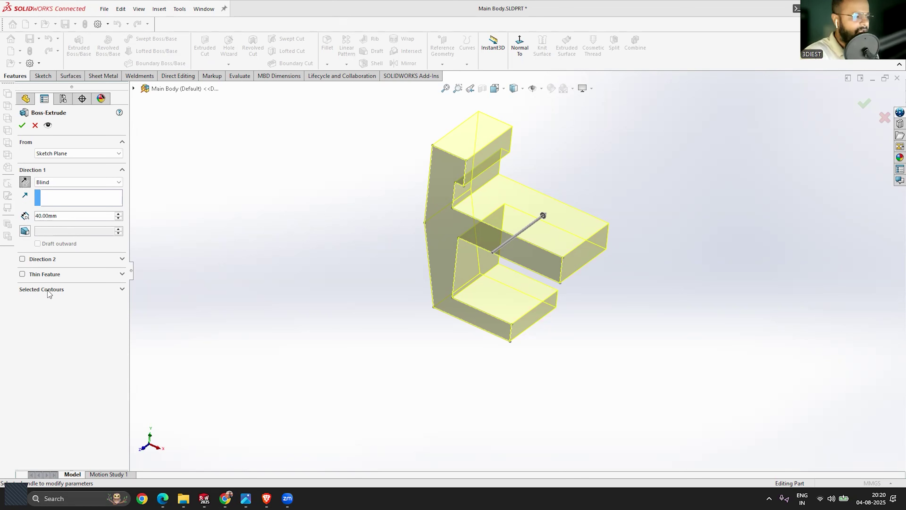
pyautogui.click(122, 289)
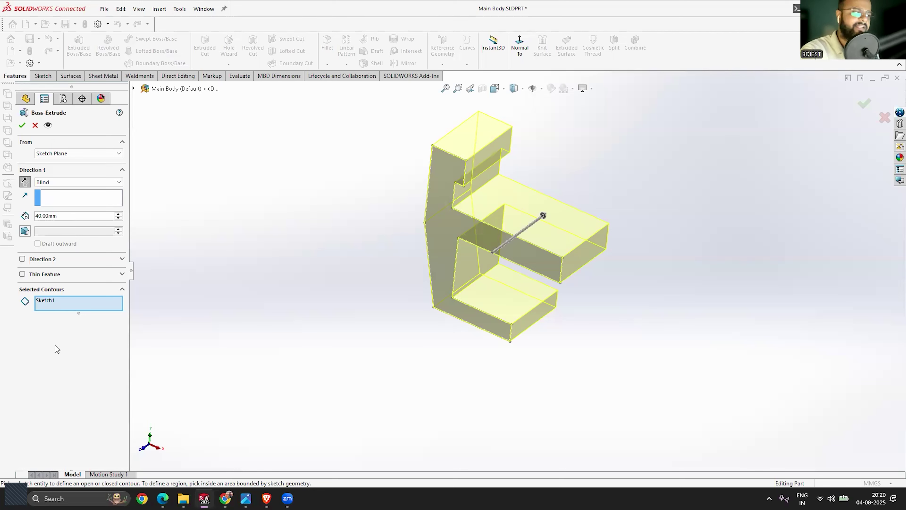
pyautogui.click(22, 125)
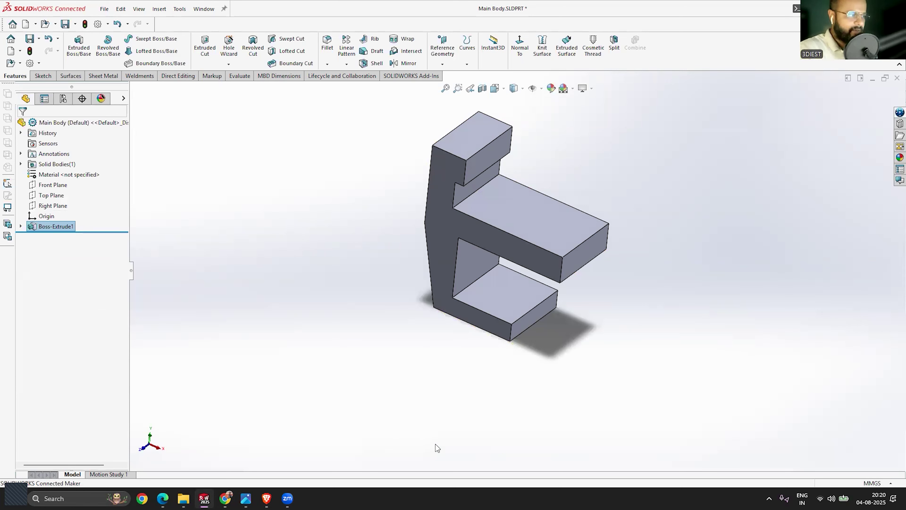
# Examine the extruded body's upper hook, middle arm and lower arm from several angles
pyautogui.moveTo(564, 291); pyautogui.dragTo(562, 262, button='middle')
pyautogui.scroll(2, 557, 282)
pyautogui.scroll(-2, 453, 314)
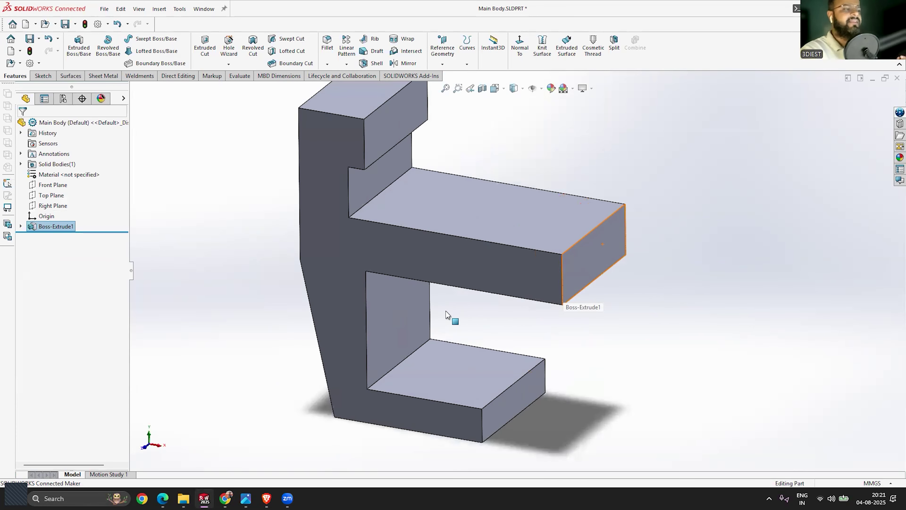
pyautogui.scroll(2, 389, 277)
pyautogui.scroll(-2, 381, 281)
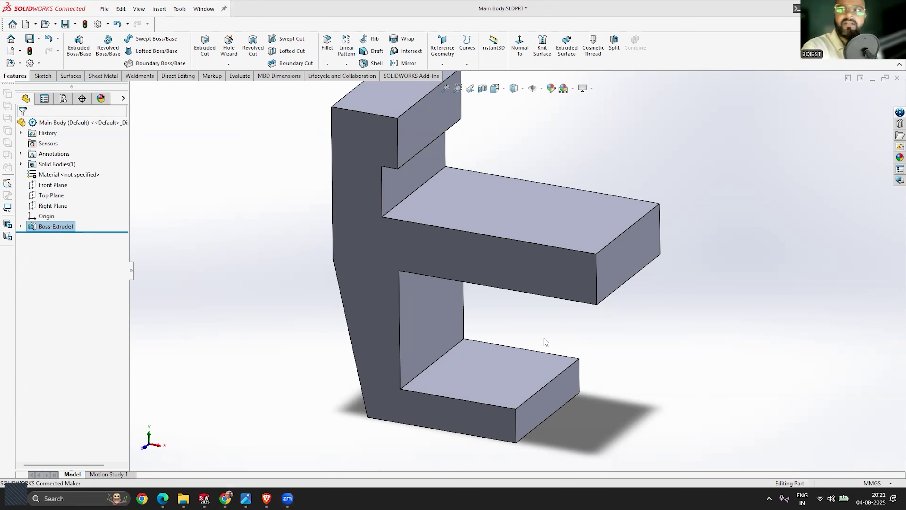
pyautogui.scroll(3, 606, 314)
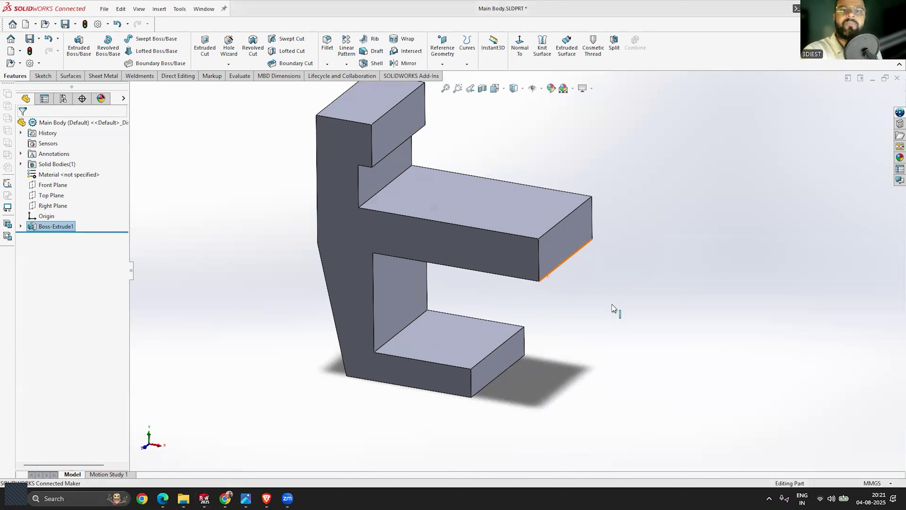
pyautogui.scroll(2, 617, 309)
pyautogui.moveTo(534, 282); pyautogui.dragTo(562, 317, button='middle')
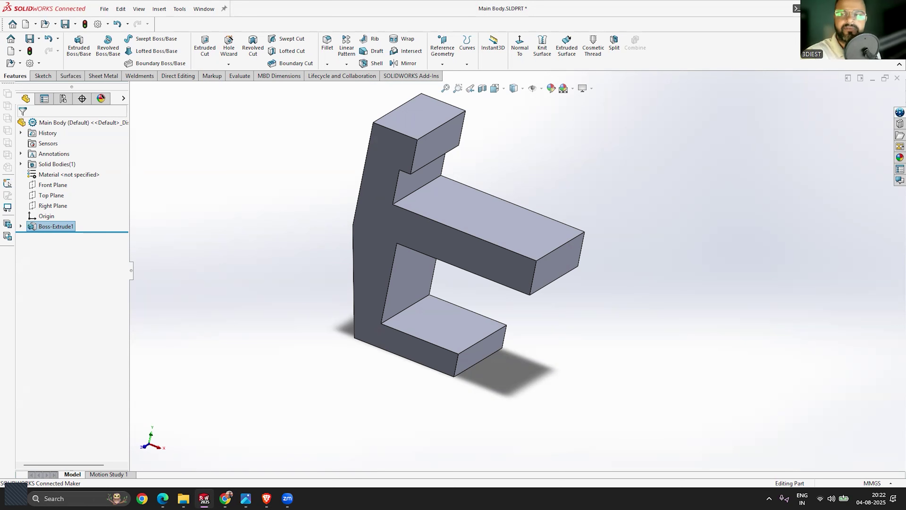
pyautogui.scroll(2, 603, 356)
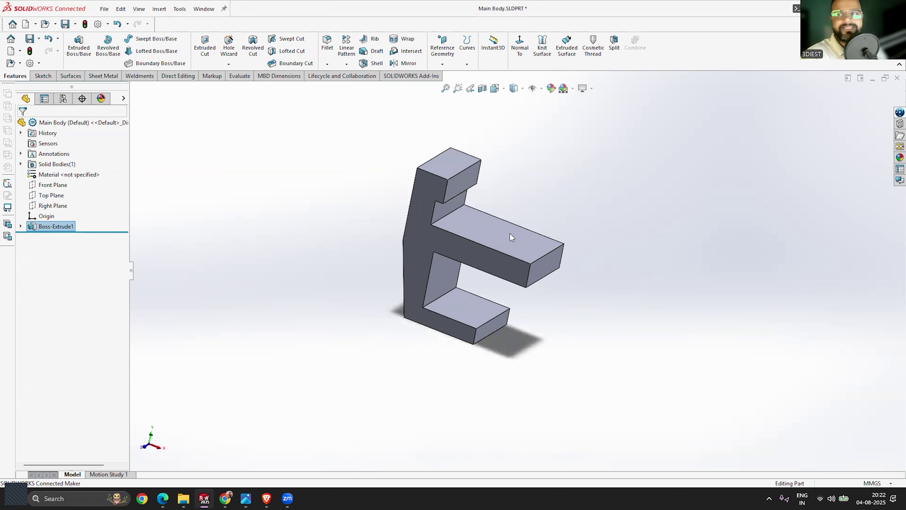
pyautogui.scroll(-2, 471, 236)
pyautogui.moveTo(445, 235); pyautogui.dragTo(524, 262, button='middle')
pyautogui.scroll(-2, 585, 291)
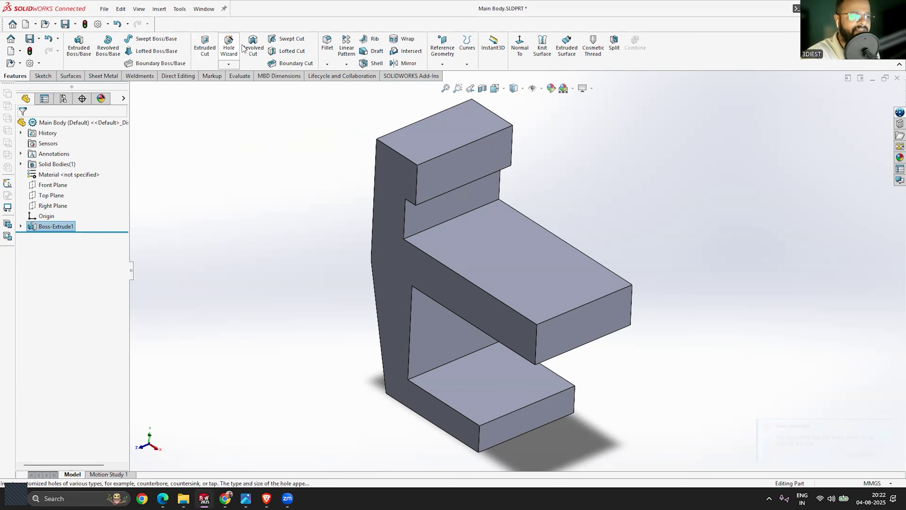
pyautogui.click(328, 65)
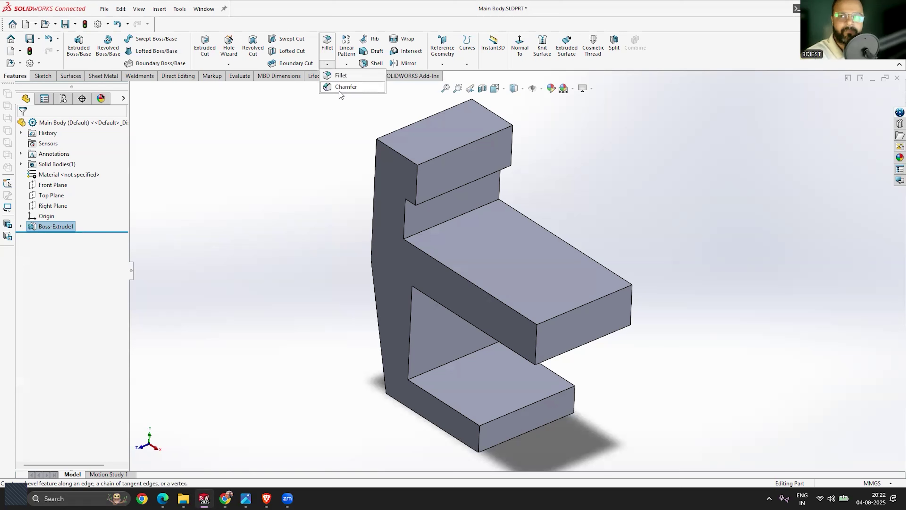
pyautogui.click(330, 57)
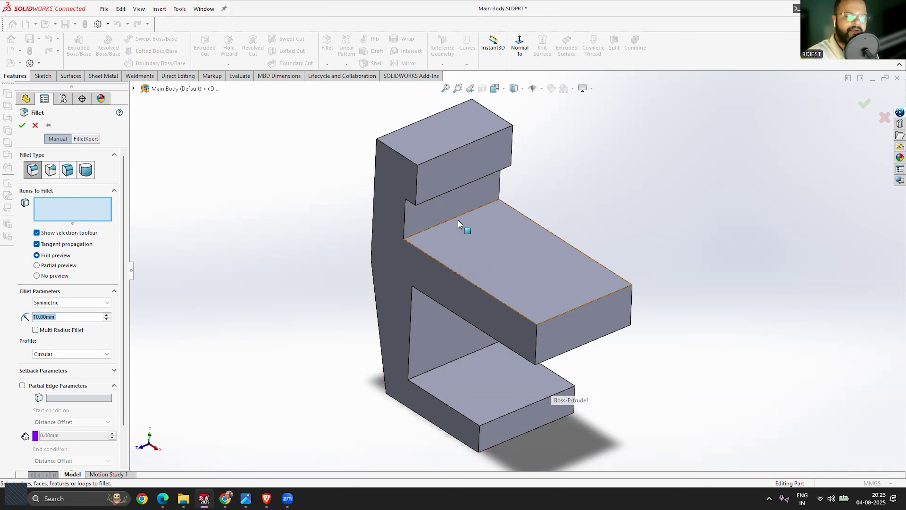
pyautogui.scroll(2, 471, 266)
pyautogui.scroll(-2, 545, 285)
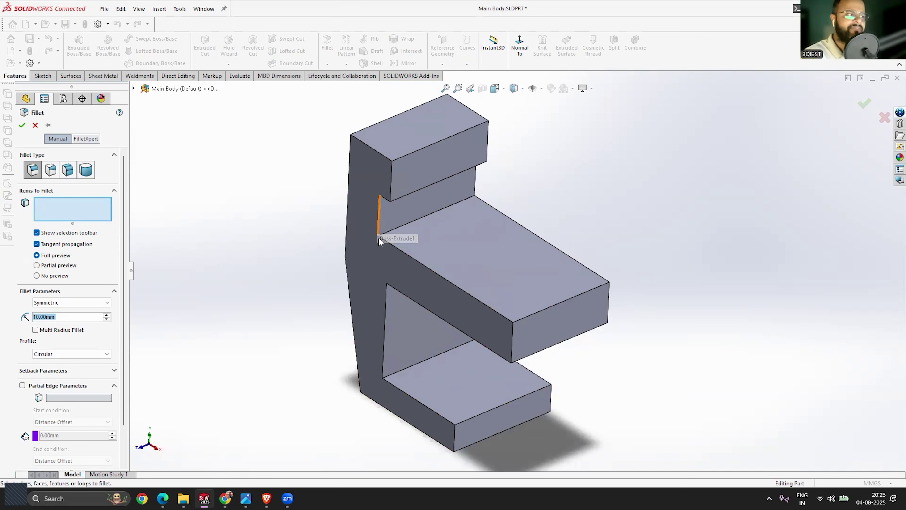
pyautogui.press('Escape')
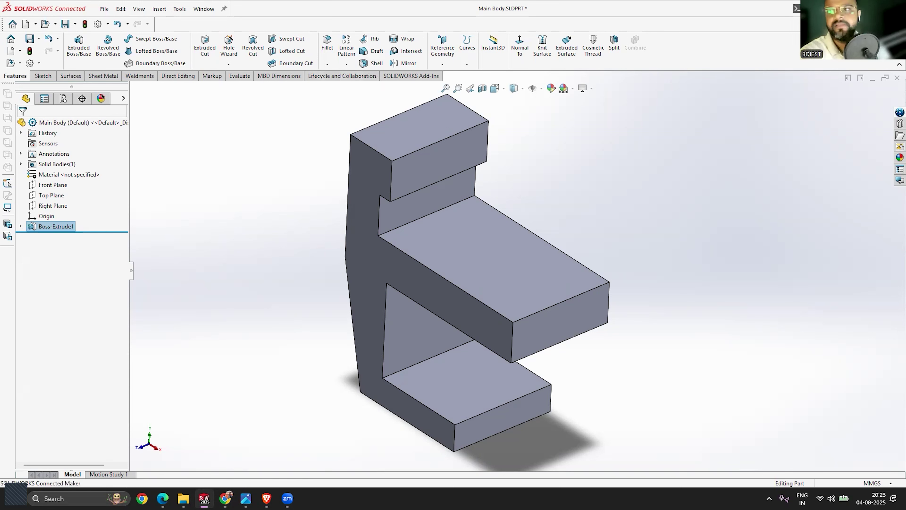
# Undo the extrusion of the body, going back to the bare Sketch1 profile
pyautogui.scroll(3, 283, 324)
pyautogui.scroll(-2, 431, 316)
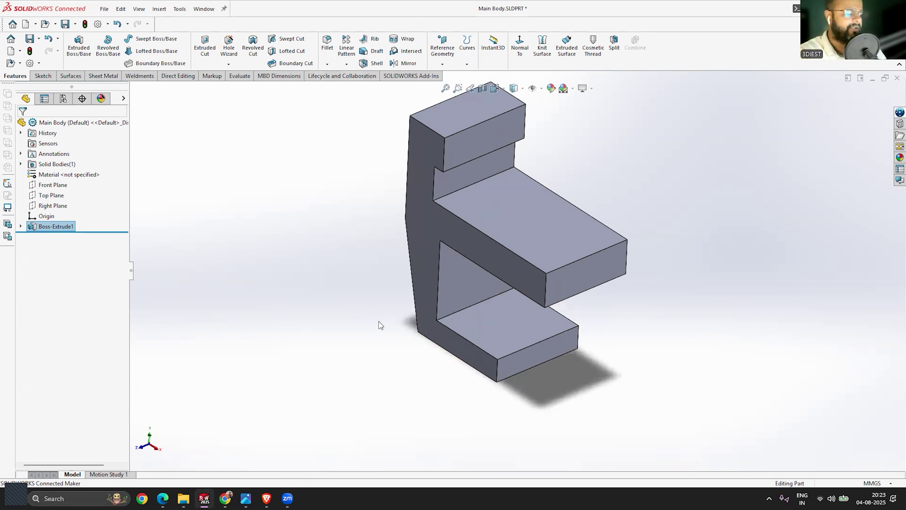
pyautogui.click(370, 353)
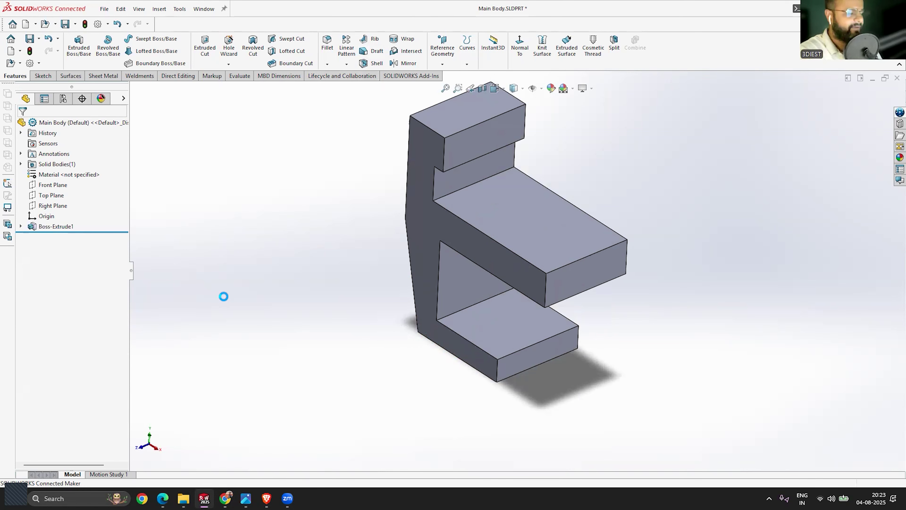
pyautogui.hotkey('ctrl', 'z')
pyautogui.scroll(-2, 335, 221)
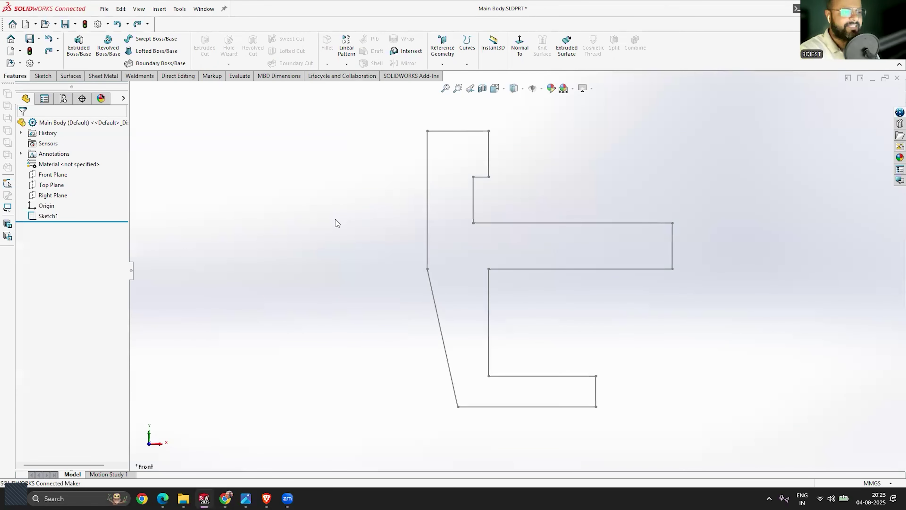
# Start an Extruded Boss/Base from Sketch1 as a blind extrusion with a depth of 40 mm
pyautogui.scroll(2, 520, 272)
pyautogui.moveTo(543, 319); pyautogui.dragTo(517, 364, button='middle')
pyautogui.click(48, 216)
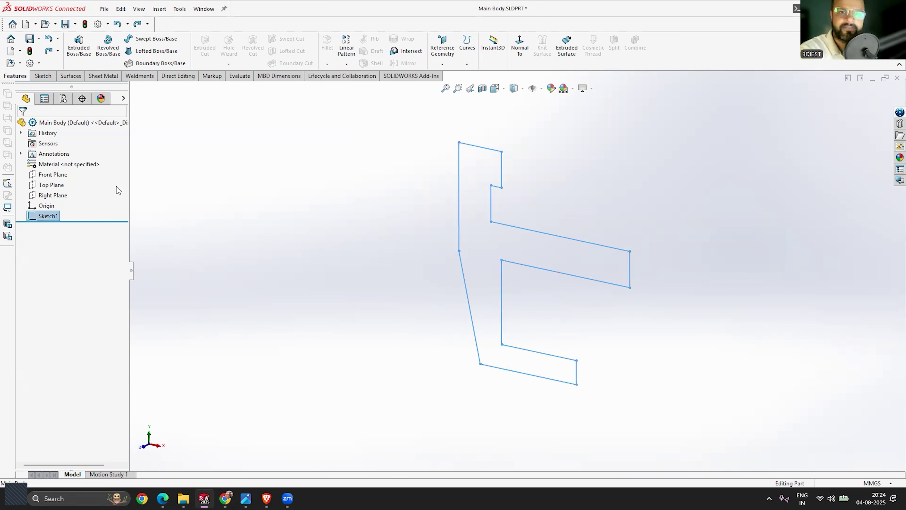
pyautogui.click(79, 48)
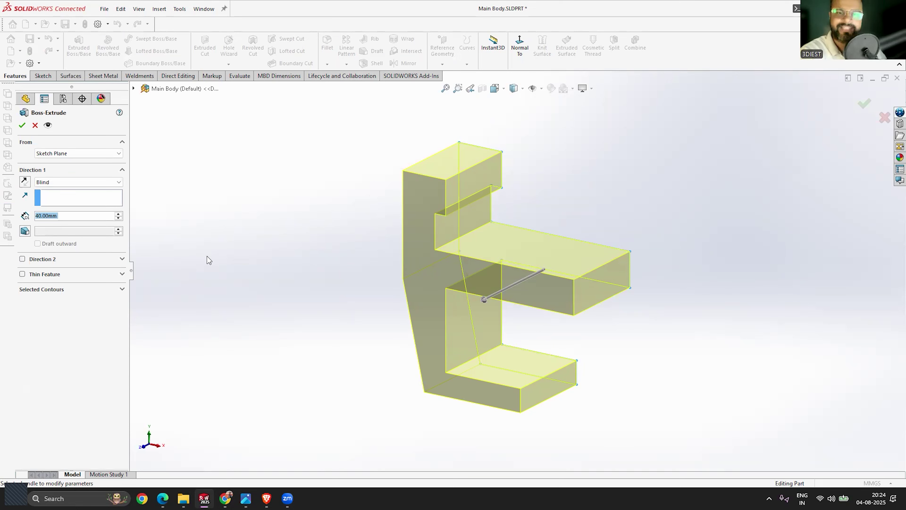
# Review the start condition options of the extrusion, keeping Sketch Plane, and inspect the preview from several angles
pyautogui.moveTo(644, 389); pyautogui.dragTo(626, 398, button='middle')
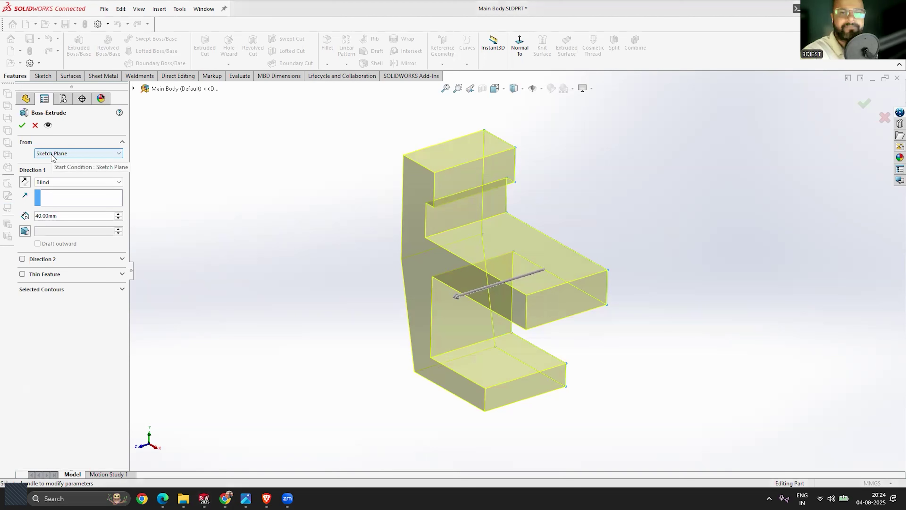
pyautogui.click(66, 154)
pyautogui.click(68, 153)
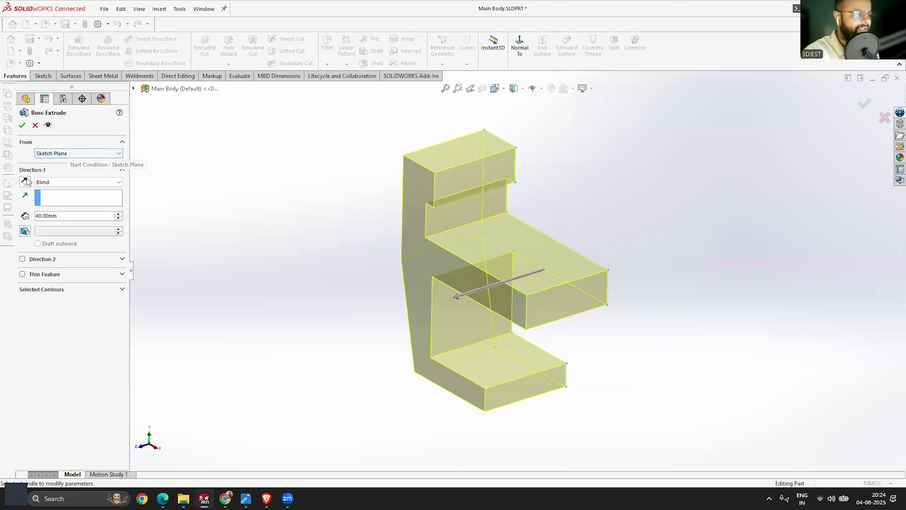
pyautogui.moveTo(559, 302); pyautogui.dragTo(531, 323, button='middle')
pyautogui.moveTo(534, 251); pyautogui.dragTo(560, 267, button='middle')
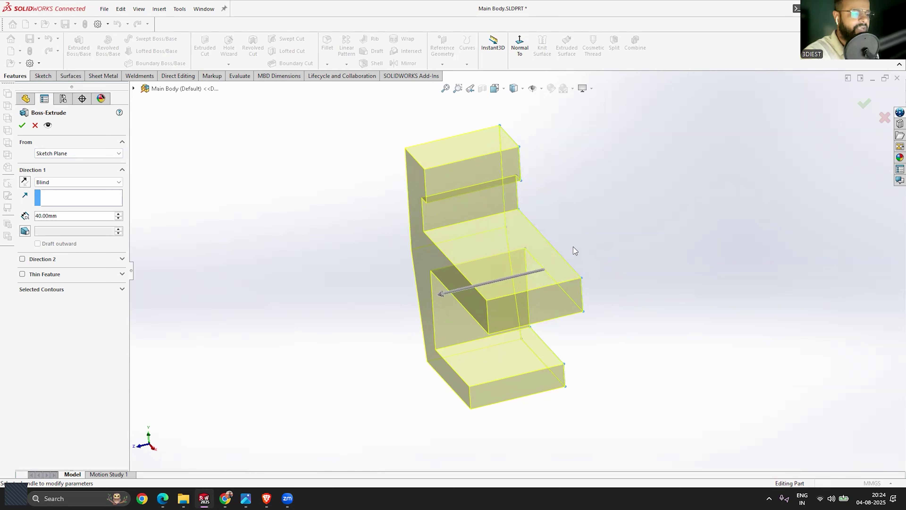
pyautogui.moveTo(573, 247); pyautogui.dragTo(589, 249, button='middle')
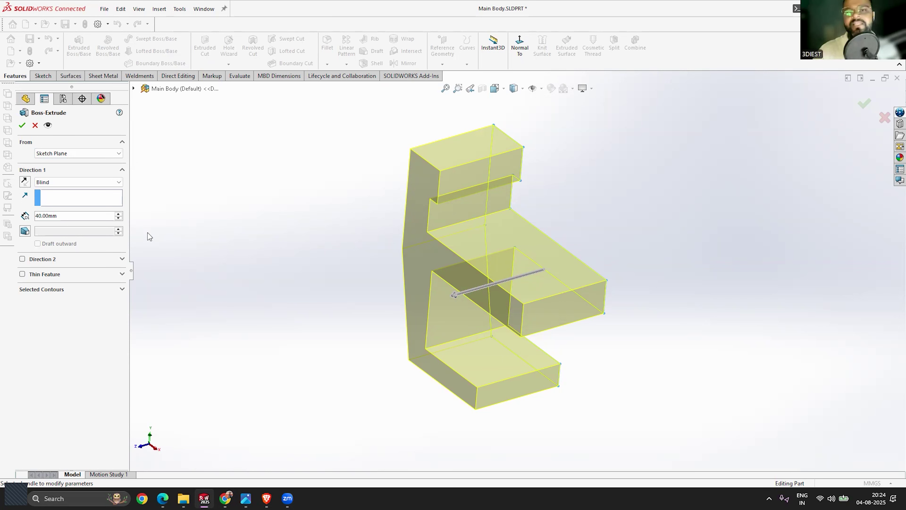
# Reverse the extrusion to run behind the sketch plane, and try the preview handle at 53 mm in front and 42 mm behind
pyautogui.click(25, 183)
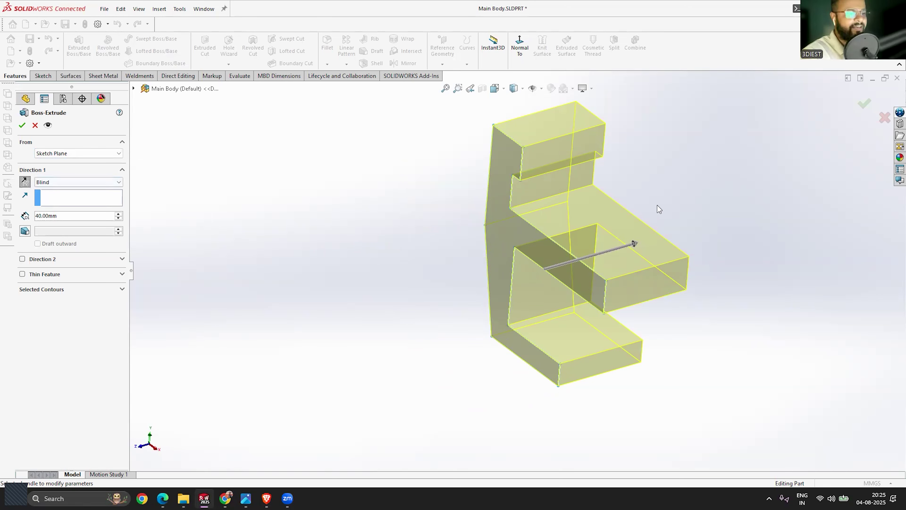
pyautogui.click(633, 244)
pyautogui.moveTo(637, 246); pyautogui.dragTo(475, 374)
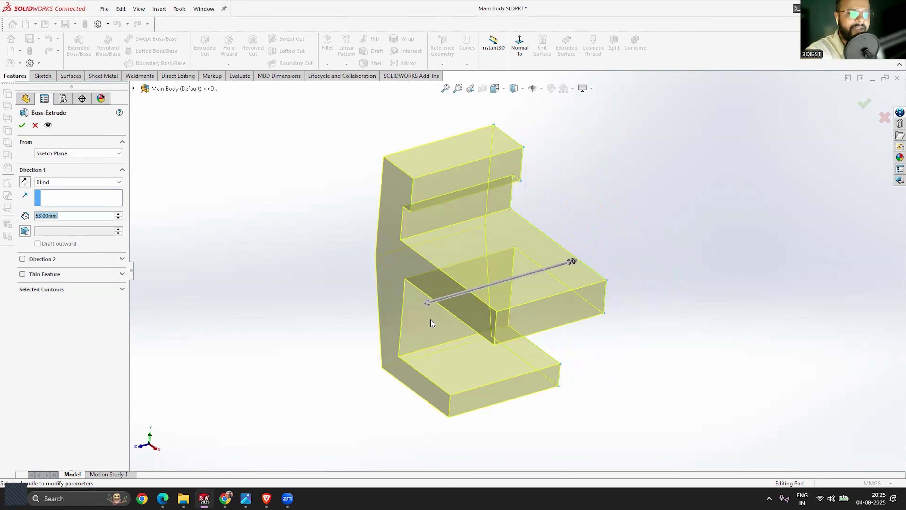
pyautogui.moveTo(435, 308); pyautogui.dragTo(638, 244)
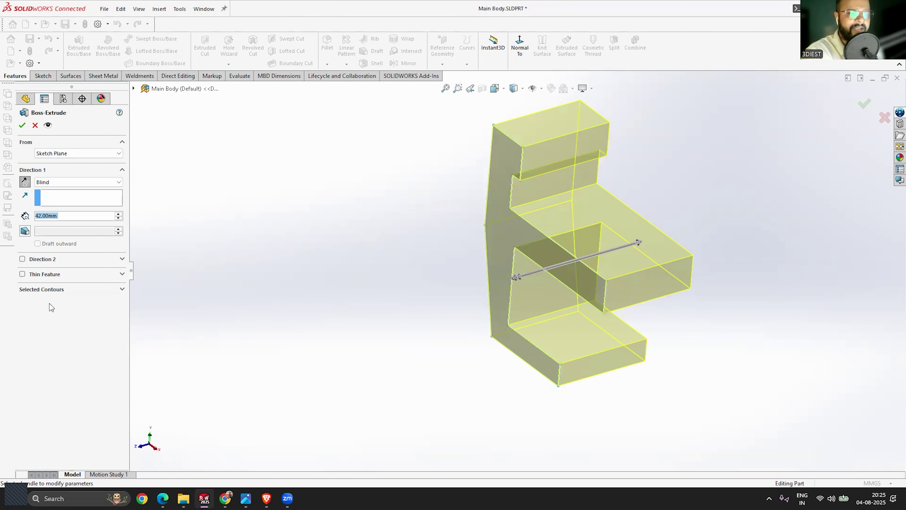
pyautogui.click(24, 182)
pyautogui.click(24, 182)
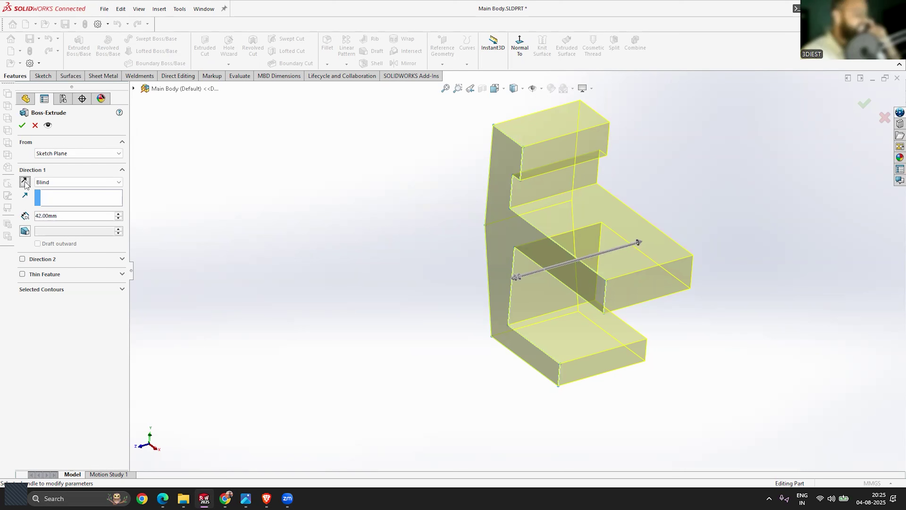
pyautogui.click(24, 182)
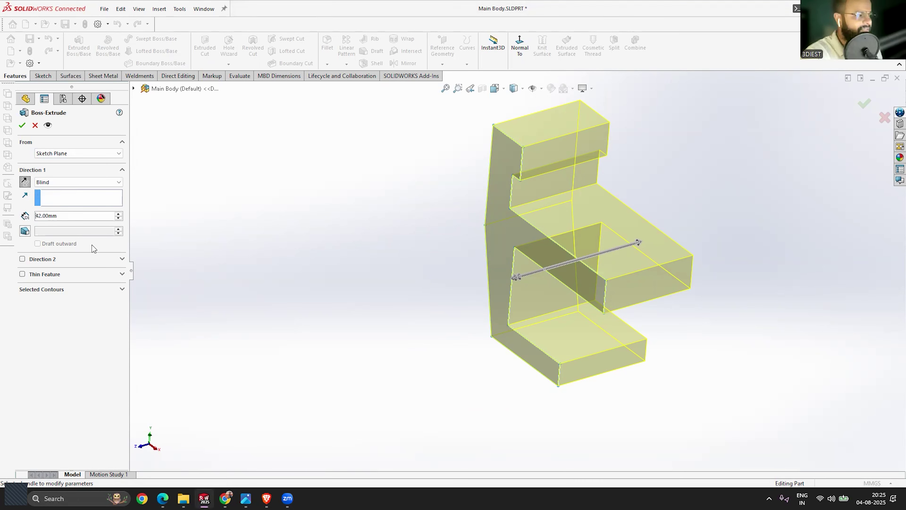
# Set the extrusion depth to 40 mm
pyautogui.write('40')
pyautogui.press('Delete')
pyautogui.press('Delete')
pyautogui.press('Delete')
pyautogui.press('Delete')
pyautogui.press('Delete')
pyautogui.press('Delete')
pyautogui.press('Delete')
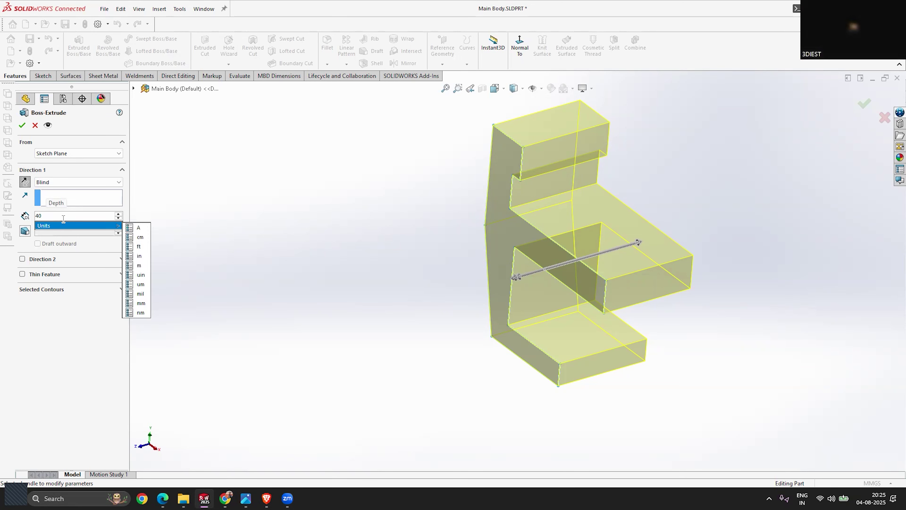
pyautogui.moveTo(107, 225)
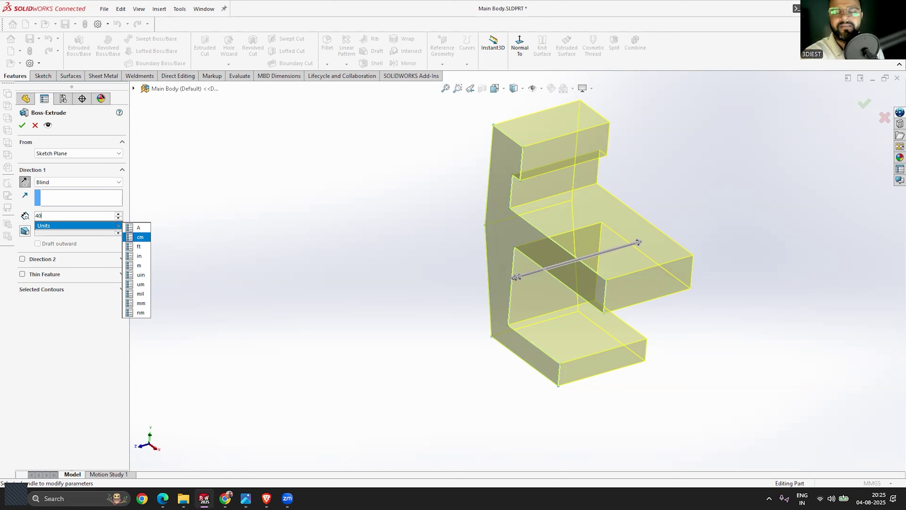
pyautogui.press('Return')
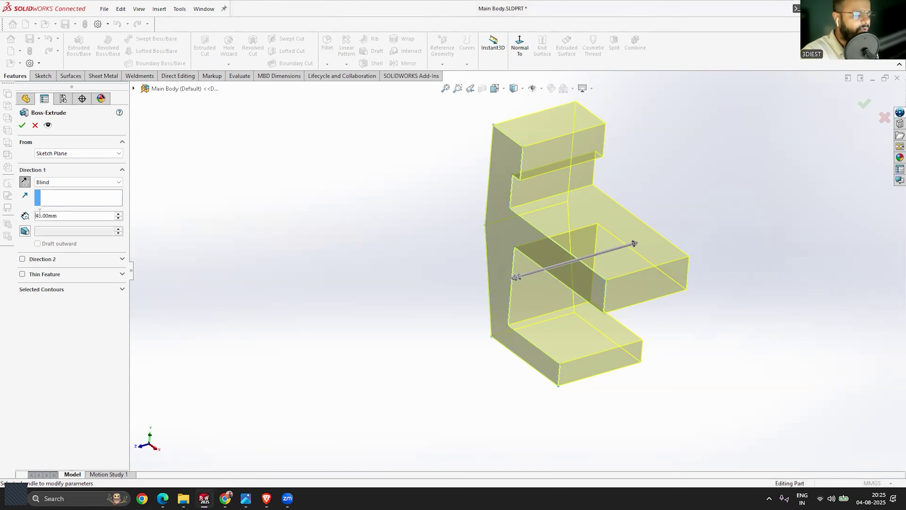
# Re-enter the 40 mm depth, check that Sketch1 is the selected contour, and accept the blind boss
pyautogui.moveTo(32, 216); pyautogui.dragTo(57, 215)
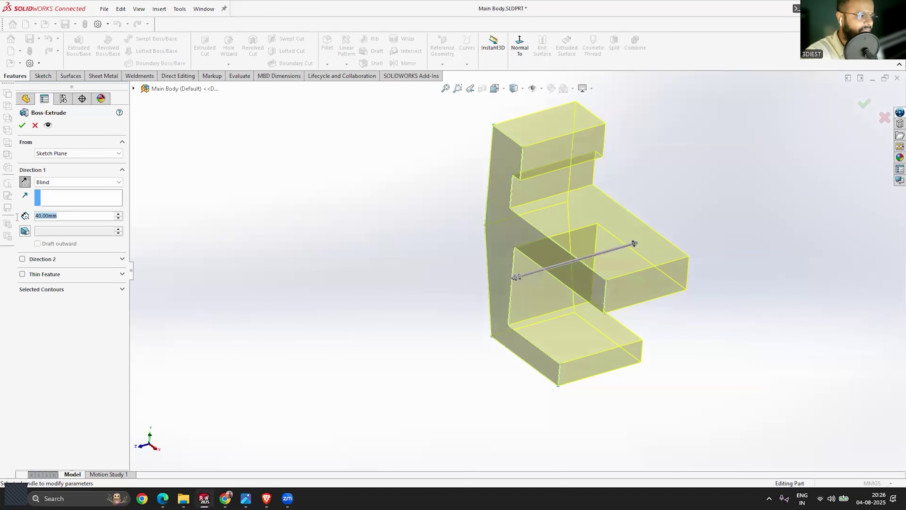
pyautogui.write('40')
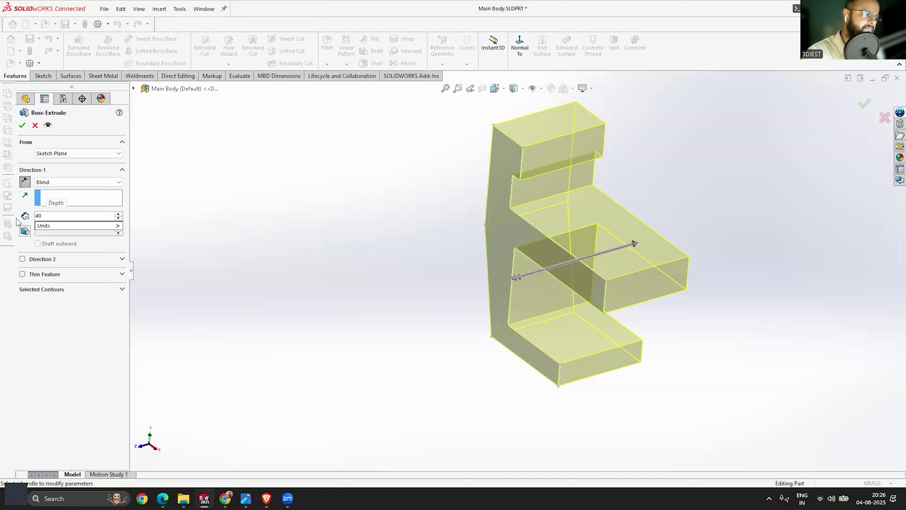
pyautogui.press('Return')
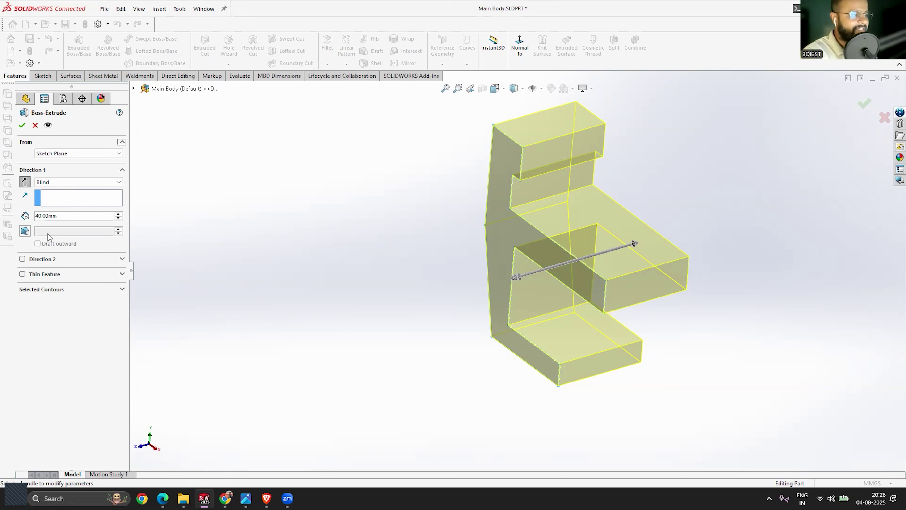
pyautogui.click(58, 291)
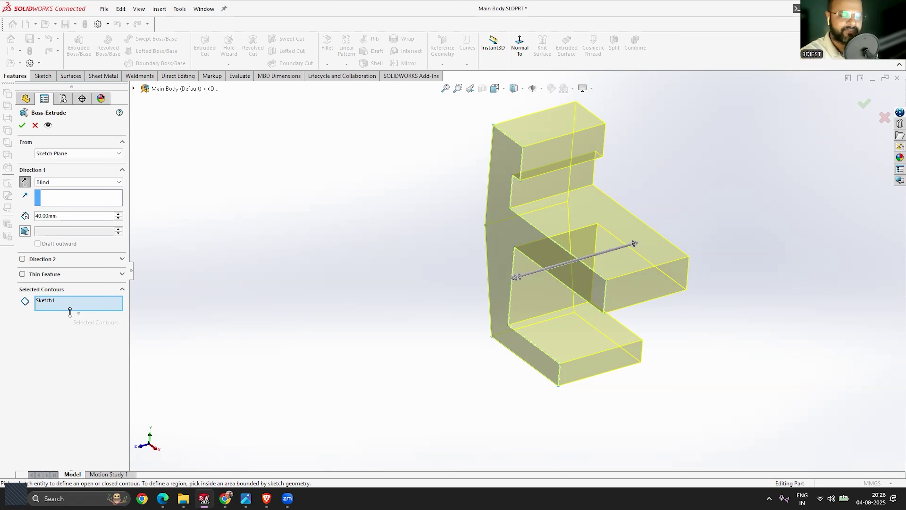
pyautogui.click(21, 125)
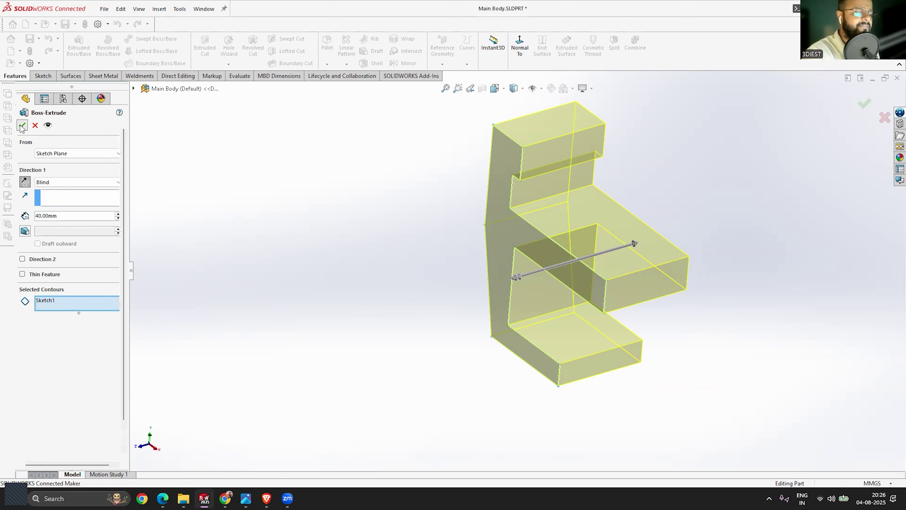
# Examine the extruded body from several angles and check the length of the middle arm's upper end edge
pyautogui.scroll(-3, 597, 290)
pyautogui.moveTo(597, 290)
pyautogui.mouseDown(button='middle')
pyautogui.moveTo(619, 252)
pyautogui.moveTo(598, 298)
pyautogui.mouseUp(button='middle')
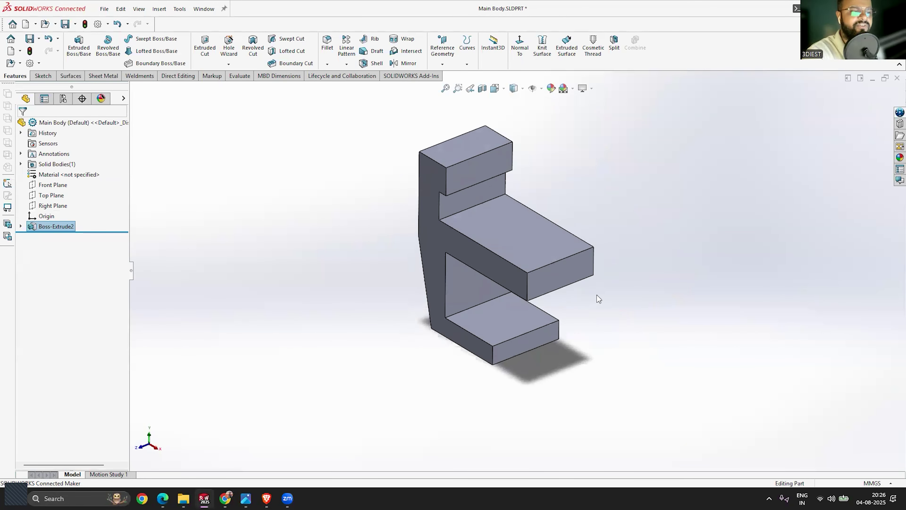
pyautogui.click(558, 263)
pyautogui.scroll(2, 571, 277)
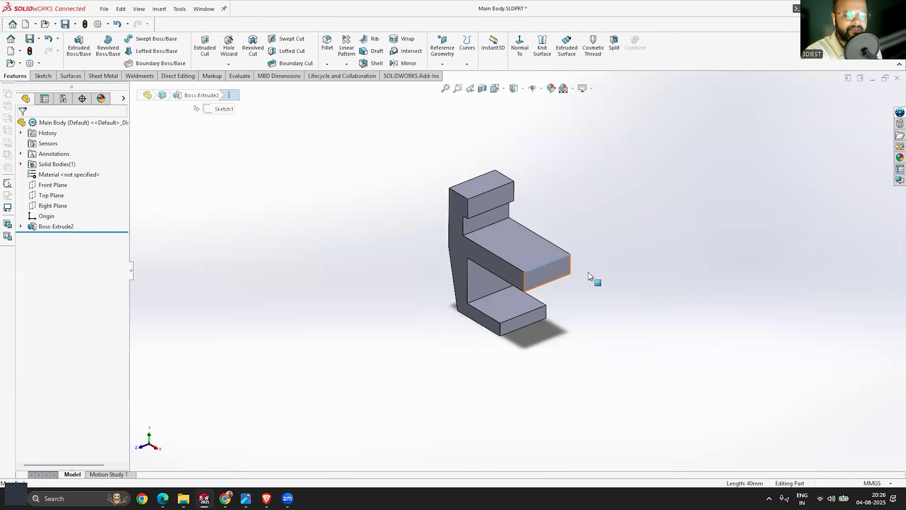
pyautogui.scroll(-3, 464, 228)
pyautogui.scroll(1, 493, 222)
pyautogui.scroll(-2, 440, 293)
pyautogui.moveTo(439, 293); pyautogui.dragTo(475, 303, button='middle')
pyautogui.scroll(1, 441, 323)
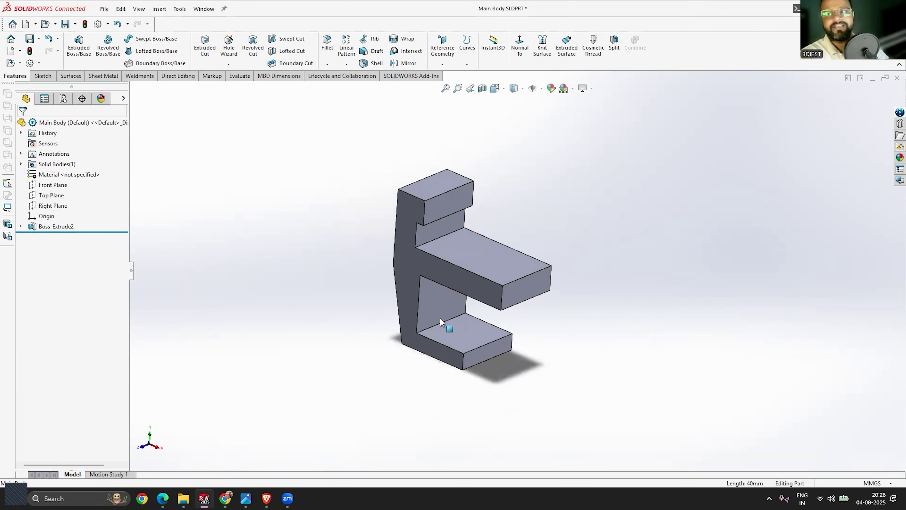
pyautogui.scroll(-2, 425, 321)
pyautogui.scroll(2, 496, 262)
pyautogui.scroll(-2, 581, 254)
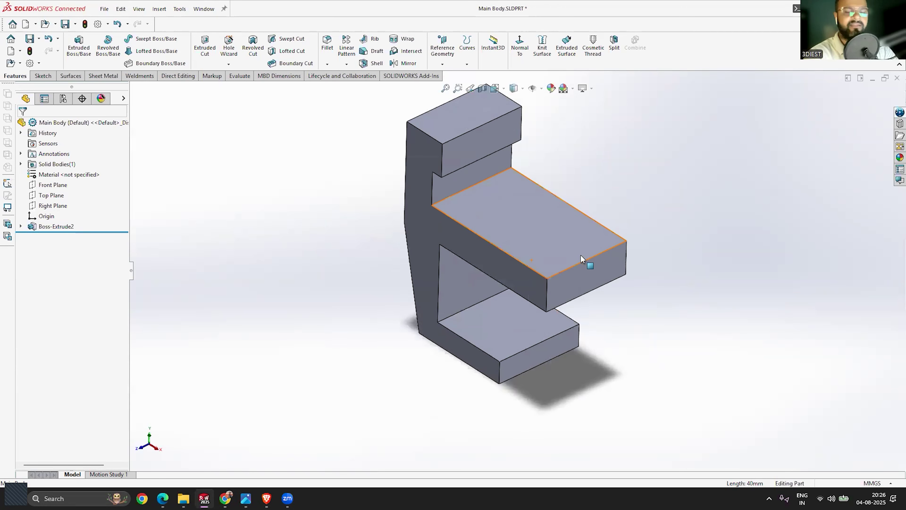
# Check the lengths of the upper and vertical edges on the middle arm's end face, leaving nothing selected
pyautogui.click(586, 261)
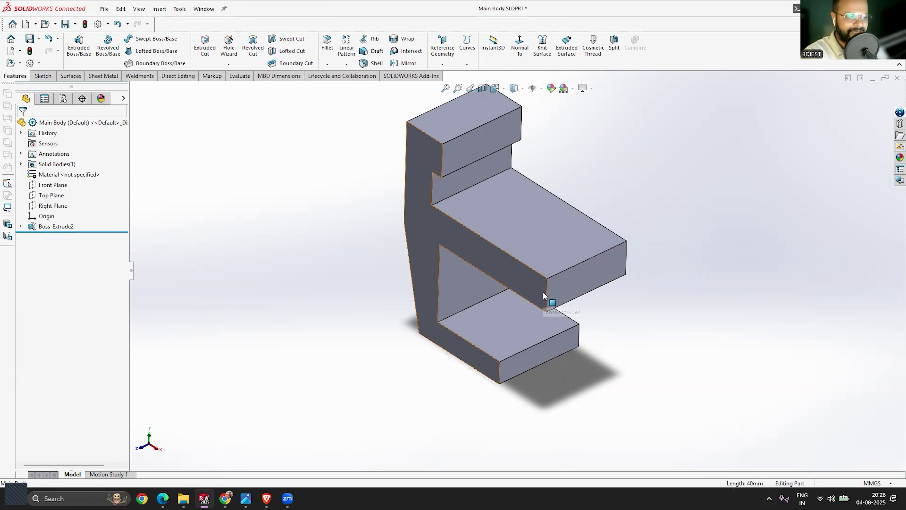
pyautogui.click(549, 299)
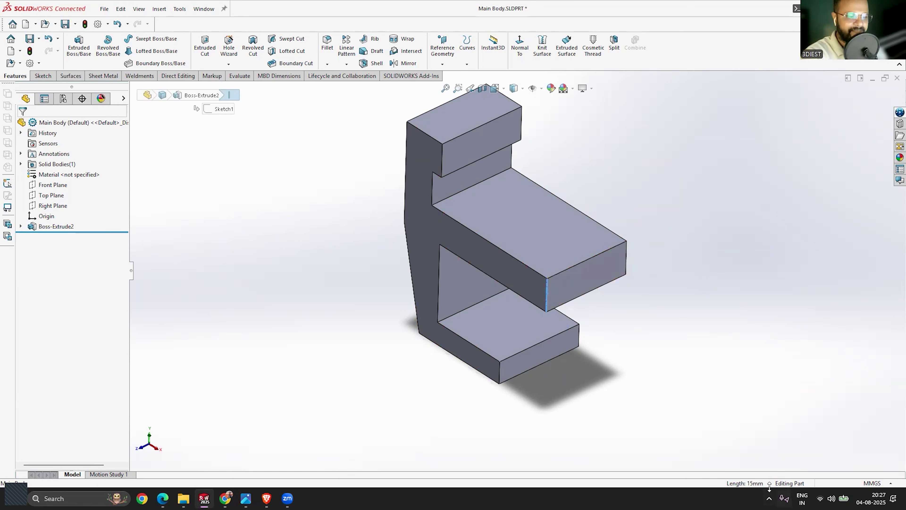
pyautogui.press('Escape')
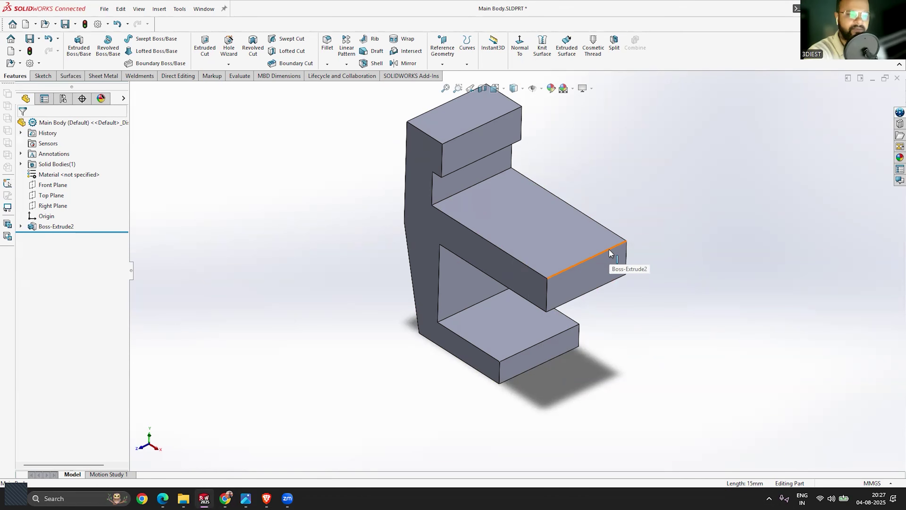
# Inspect the body from a lower side angle and expand its boss feature to show the source sketch
pyautogui.scroll(2, 469, 257)
pyautogui.scroll(-4, 592, 251)
pyautogui.moveTo(450, 296); pyautogui.dragTo(460, 252, button='middle')
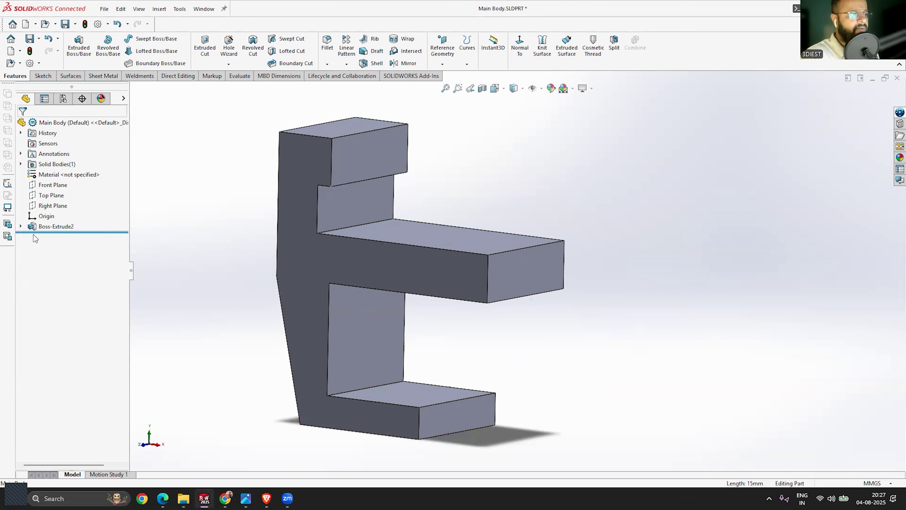
pyautogui.click(21, 226)
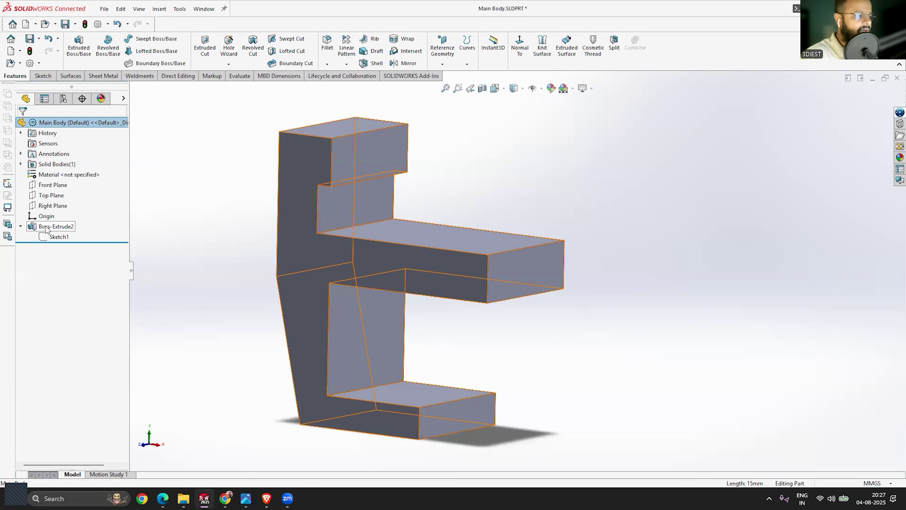
# Check which sketch the boss feature contains, collapse the feature in the tree, and inspect the body from a raised angle
pyautogui.click(21, 227)
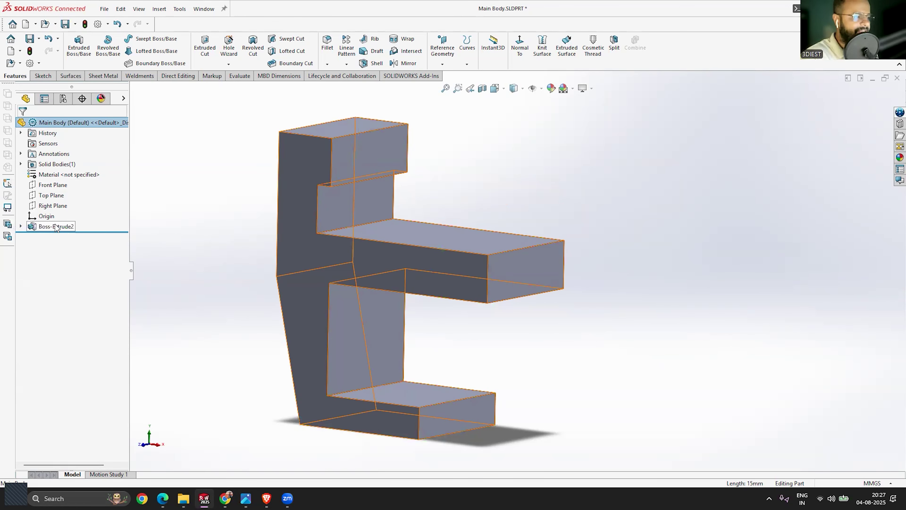
pyautogui.click(20, 226)
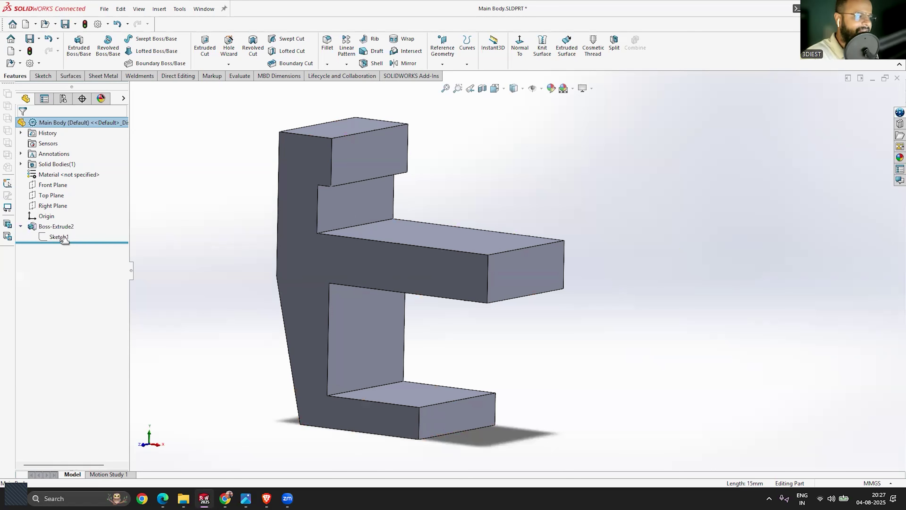
pyautogui.click(21, 227)
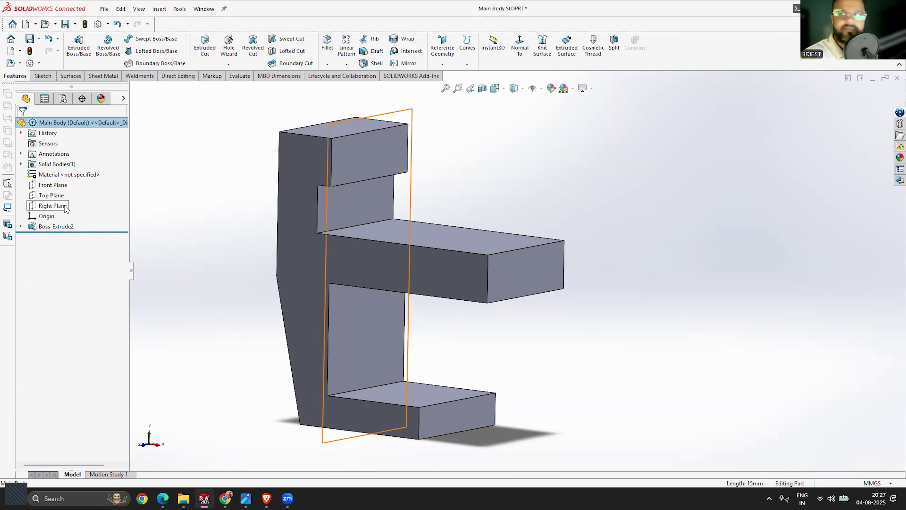
pyautogui.scroll(3, 148, 219)
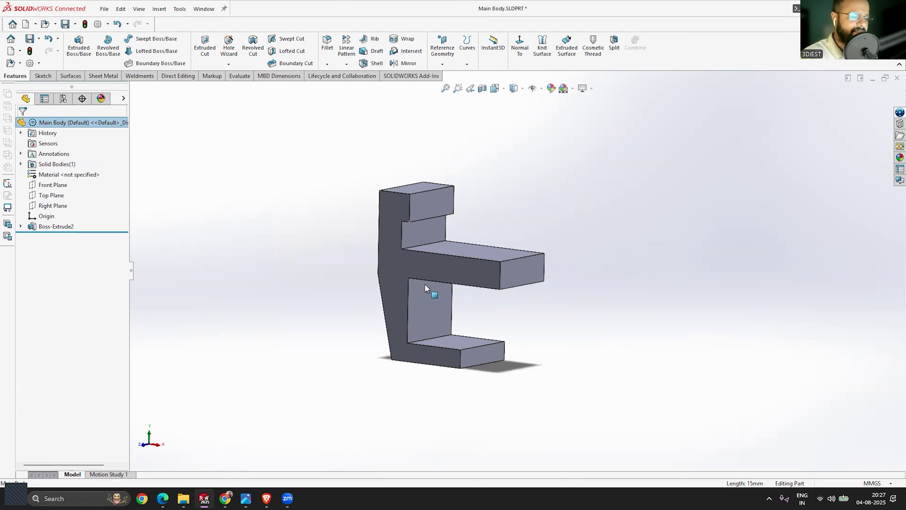
pyautogui.moveTo(380, 273); pyautogui.dragTo(375, 292, button='middle')
pyautogui.scroll(-2, 356, 265)
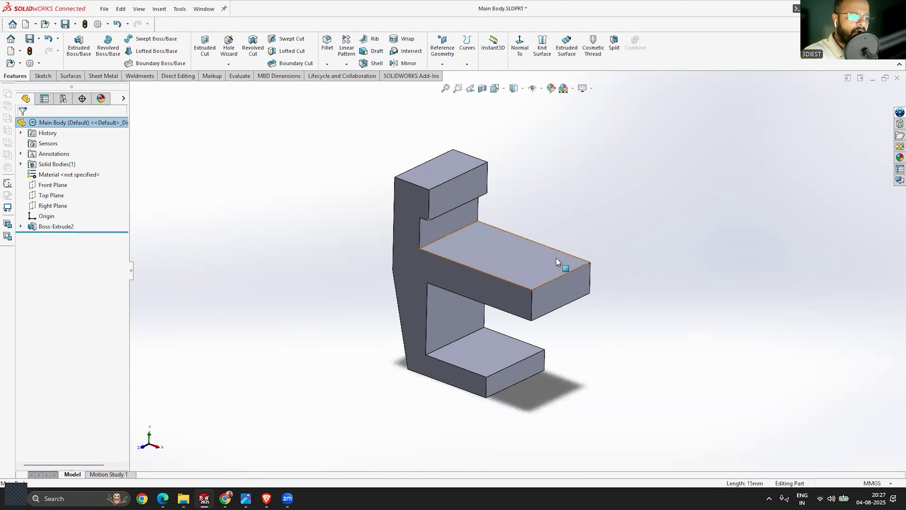
pyautogui.scroll(-1, 539, 300)
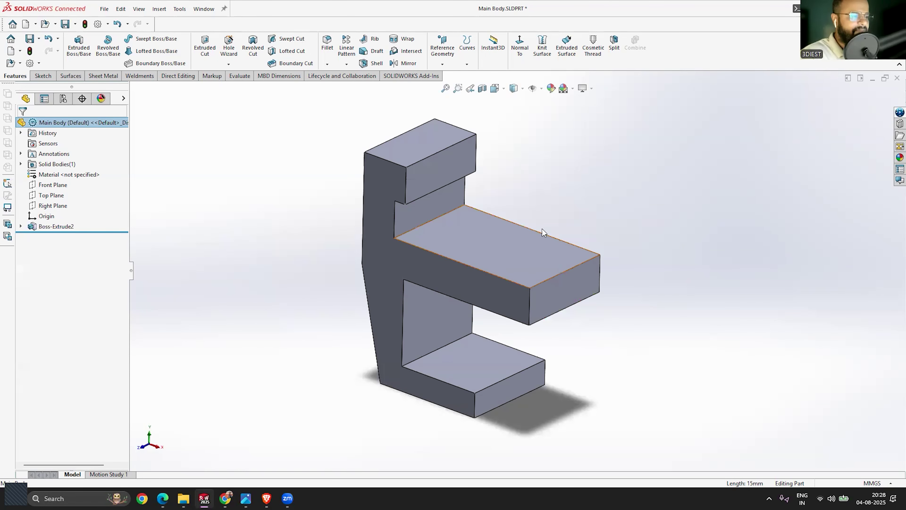
# Reopen the boss feature's definition to review its blind 40 mm extrusion settings, and accept it without changes
pyautogui.rightClick(56, 227)
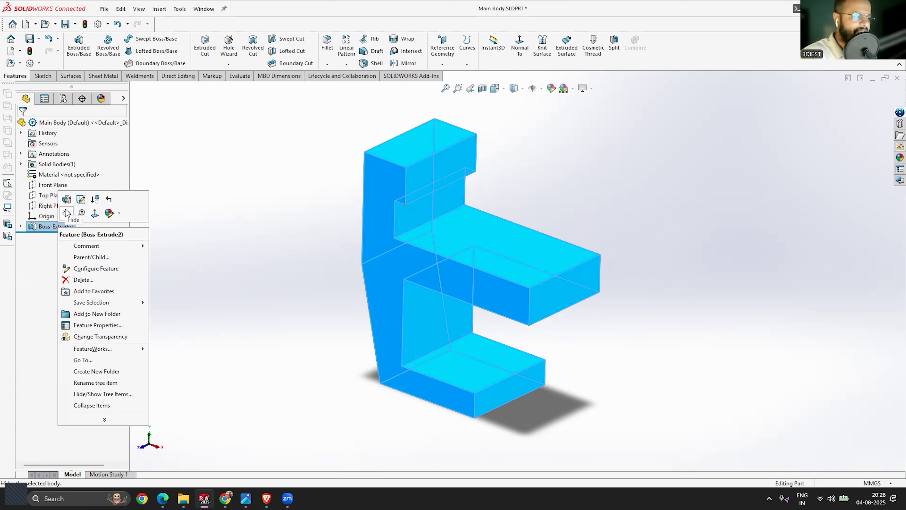
pyautogui.click(67, 200)
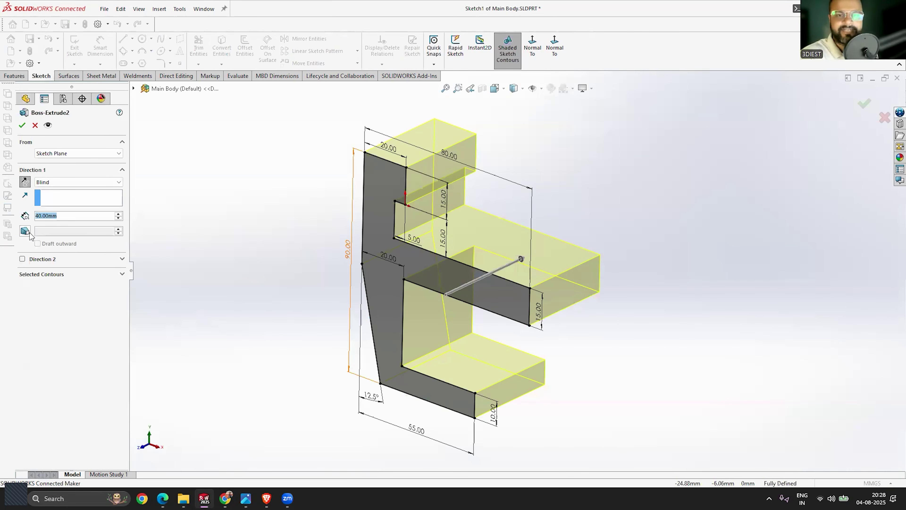
pyautogui.click(21, 125)
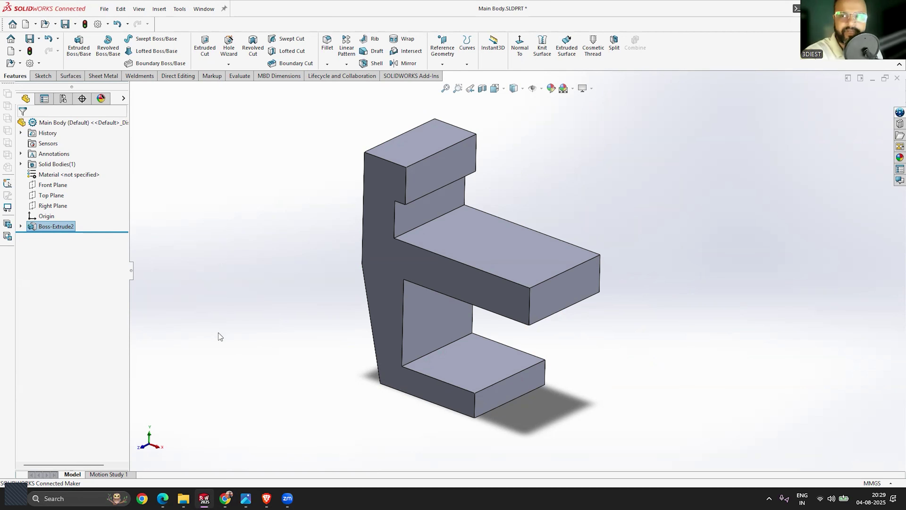
pyautogui.moveTo(396, 237); pyautogui.dragTo(439, 332, button='middle')
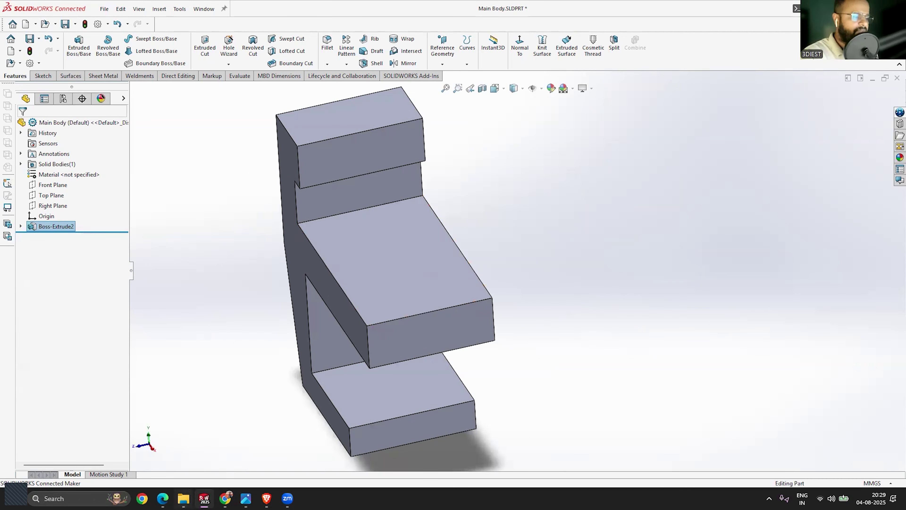
# Switch to the course page in Brave, open Assignment 3 under Day 3, and examine the Assignment 1 drawing views
pyautogui.moveTo(225, 497)
pyautogui.moveTo(266, 498)
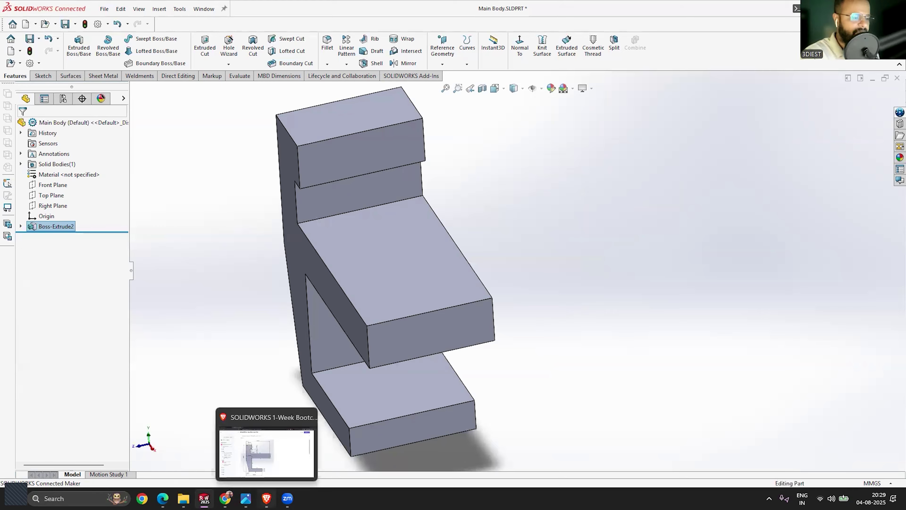
pyautogui.click(267, 498)
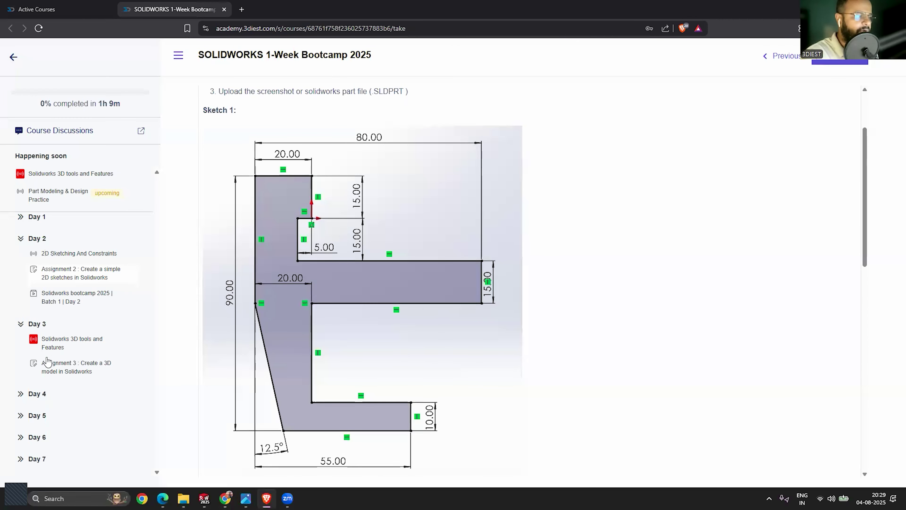
pyautogui.click(68, 371)
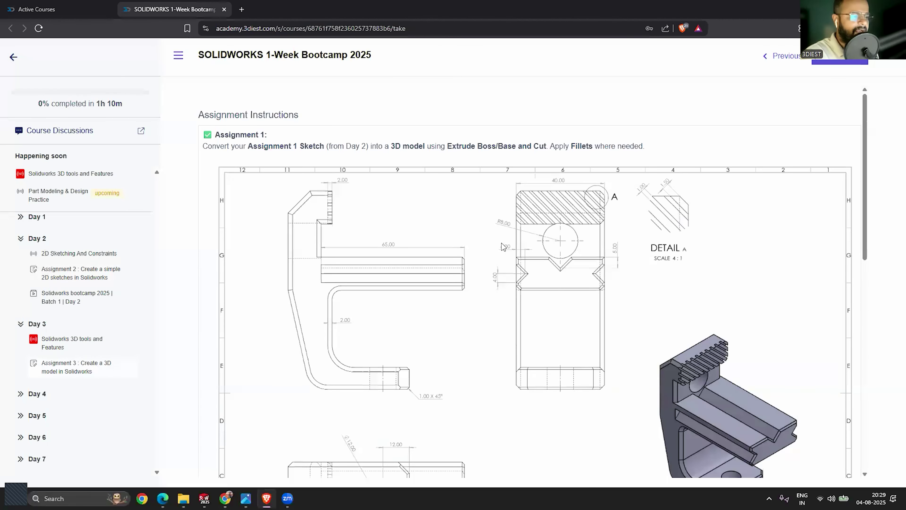
pyautogui.scroll(-3, 503, 246)
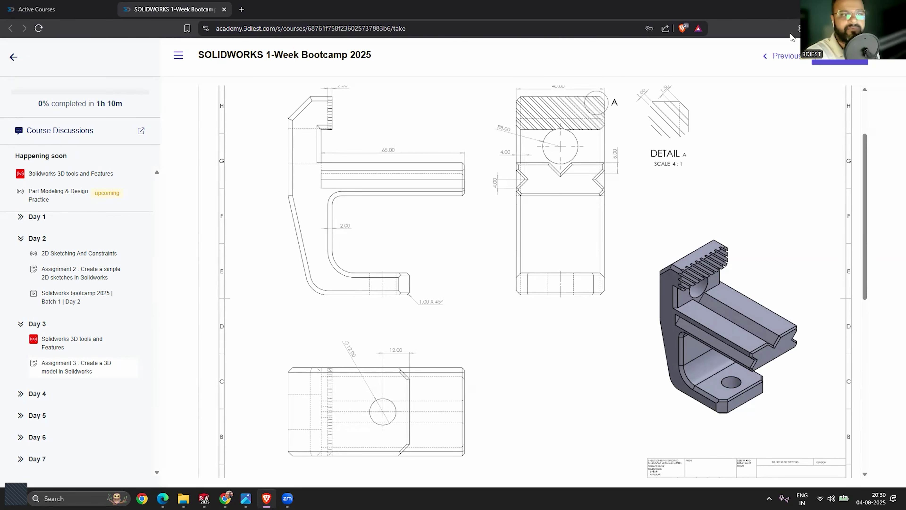
# Return to SOLIDWORKS and set up a symmetric 2 mm fillet on the inner corner edge beneath the middle arm
pyautogui.click(852, 9)
pyautogui.moveTo(368, 323); pyautogui.dragTo(509, 276, button='middle')
pyautogui.scroll(-3, 509, 277)
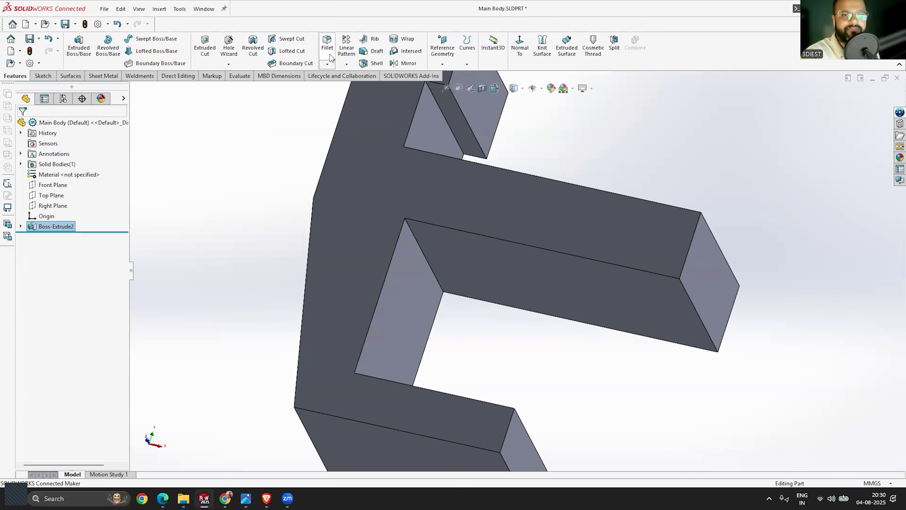
pyautogui.click(327, 64)
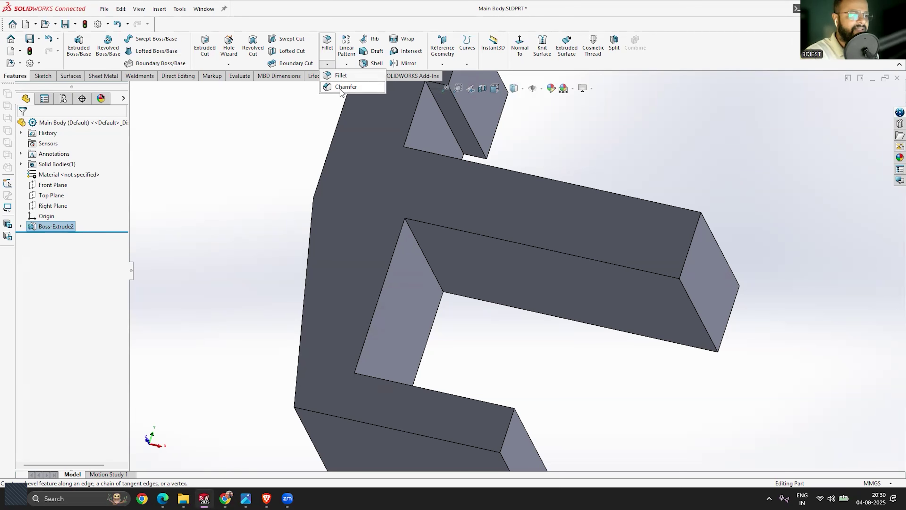
pyautogui.click(350, 77)
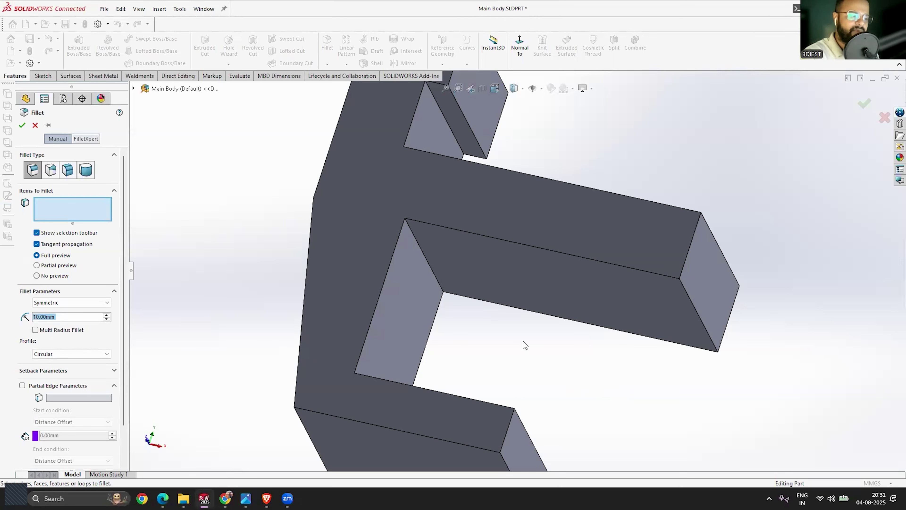
pyautogui.click(425, 257)
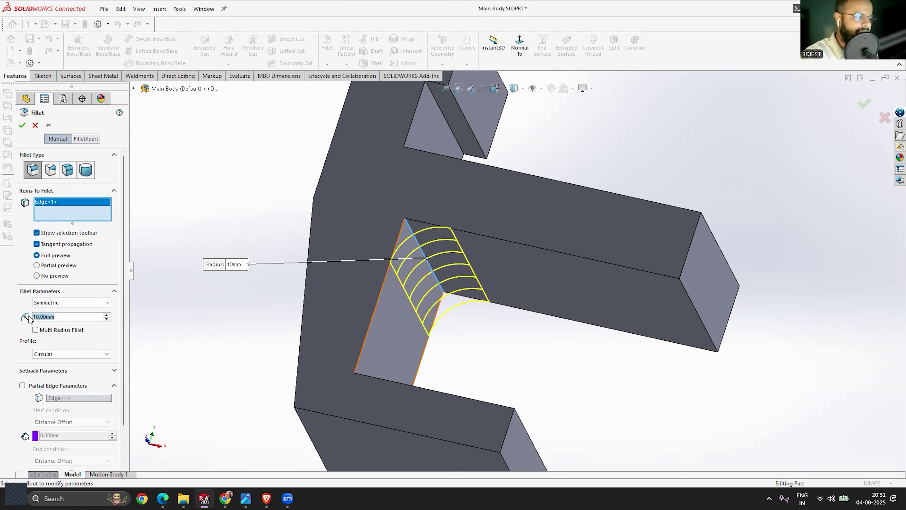
pyautogui.write('2')
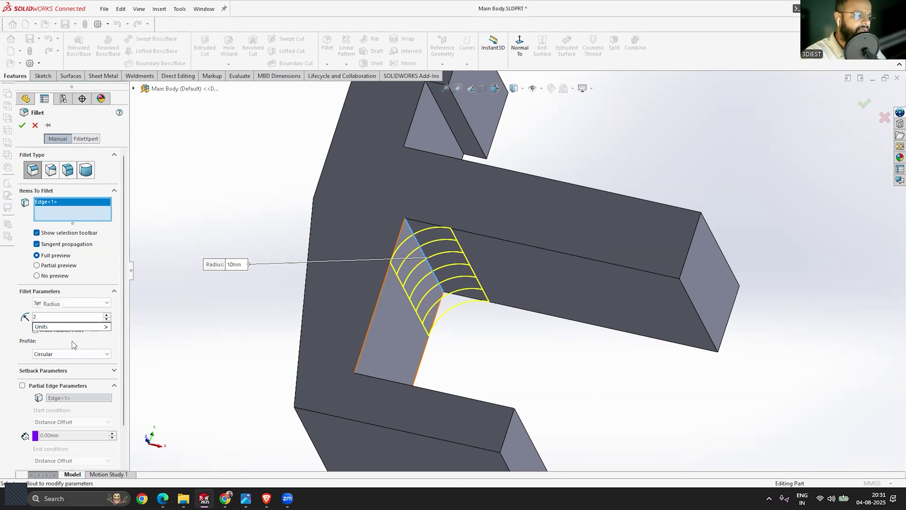
pyautogui.rightClick(72, 342)
pyautogui.press('Return')
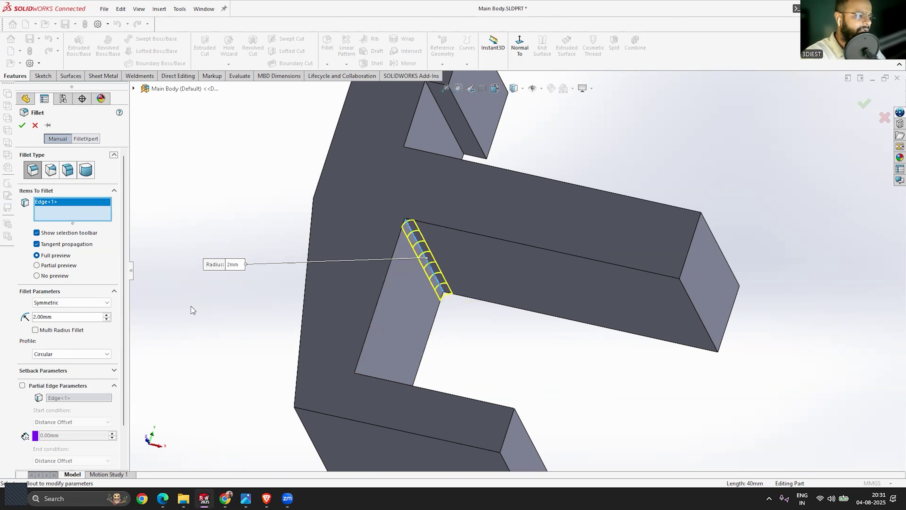
# Set the radius of the fillet beneath the middle arm to 5 mm and accept it
pyautogui.doubleClick(77, 317)
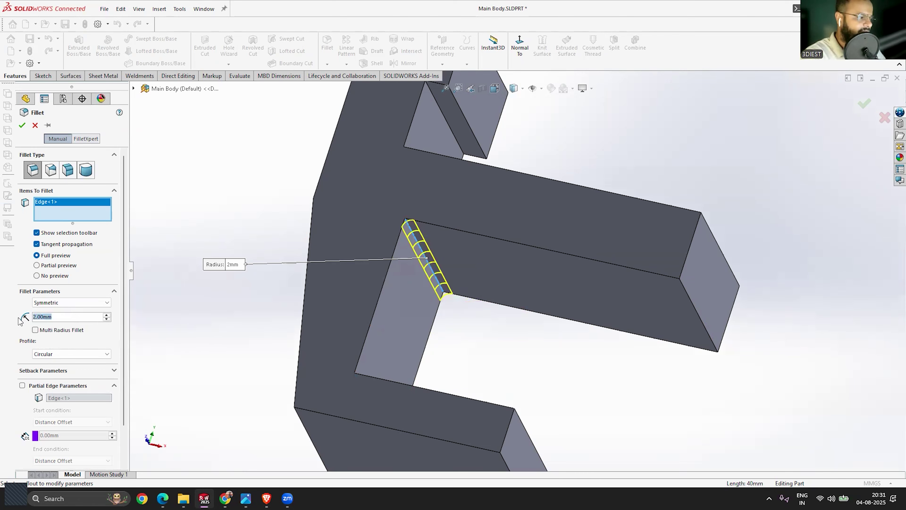
pyautogui.write('5')
pyautogui.press('Return')
pyautogui.moveTo(285, 278); pyautogui.dragTo(417, 268, button='middle')
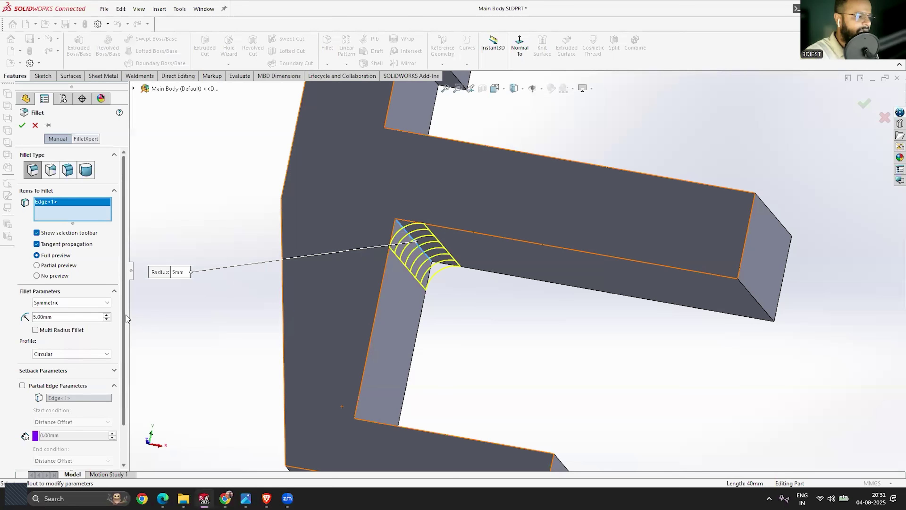
pyautogui.scroll(-3, 126, 315)
pyautogui.scroll(3, 129, 307)
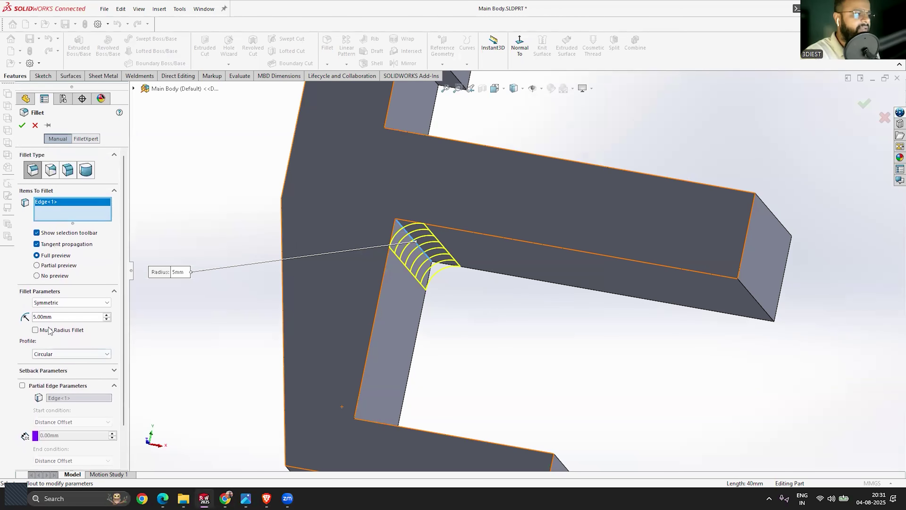
pyautogui.click(22, 128)
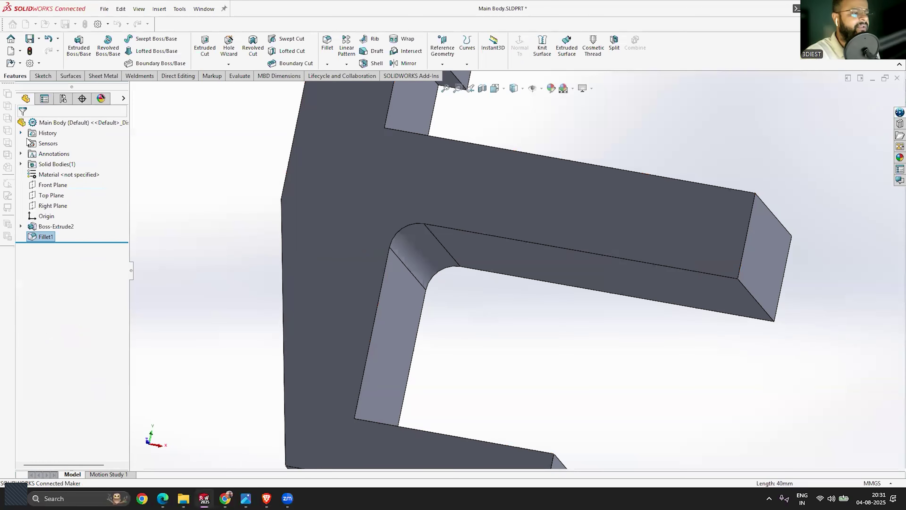
# Fillet the inner corner edge where the lower arm meets the upright with a 10 mm radius
pyautogui.scroll(5, 565, 217)
pyautogui.moveTo(565, 216); pyautogui.dragTo(522, 317, button='middle')
pyautogui.scroll(-5, 527, 388)
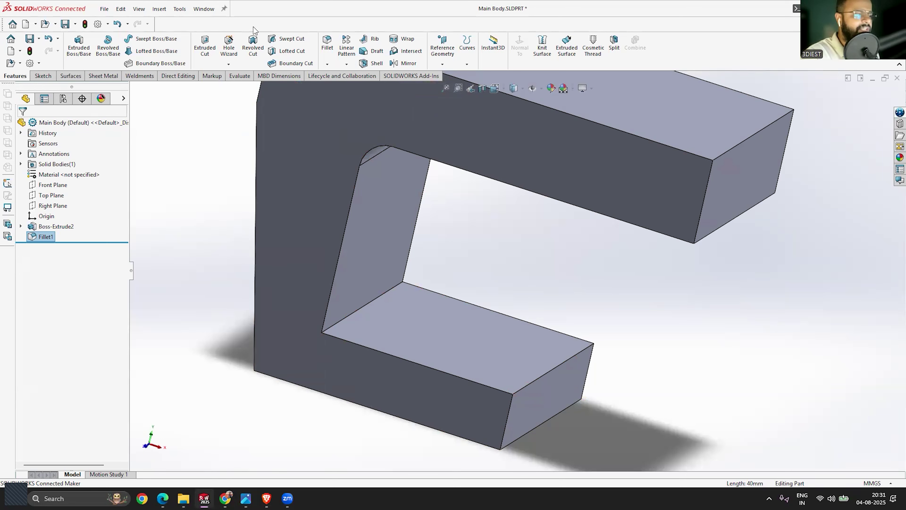
pyautogui.click(332, 47)
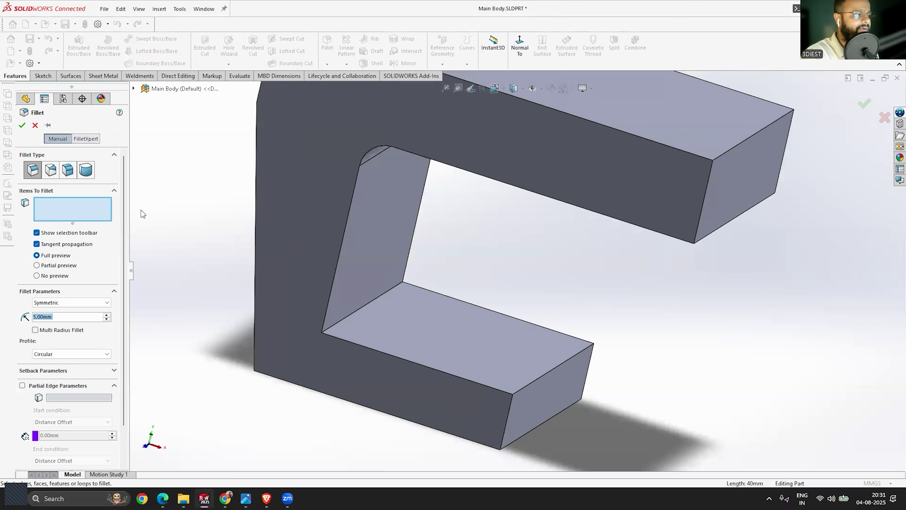
pyautogui.click(360, 313)
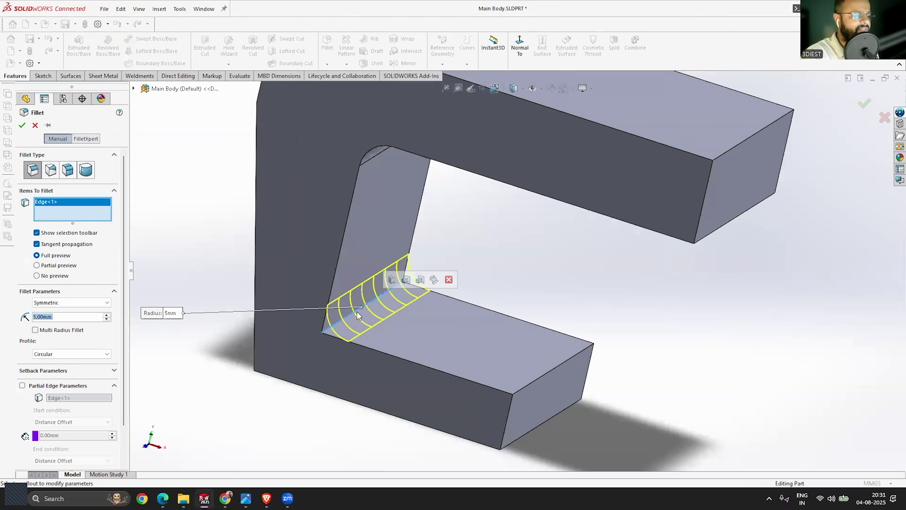
pyautogui.write('10')
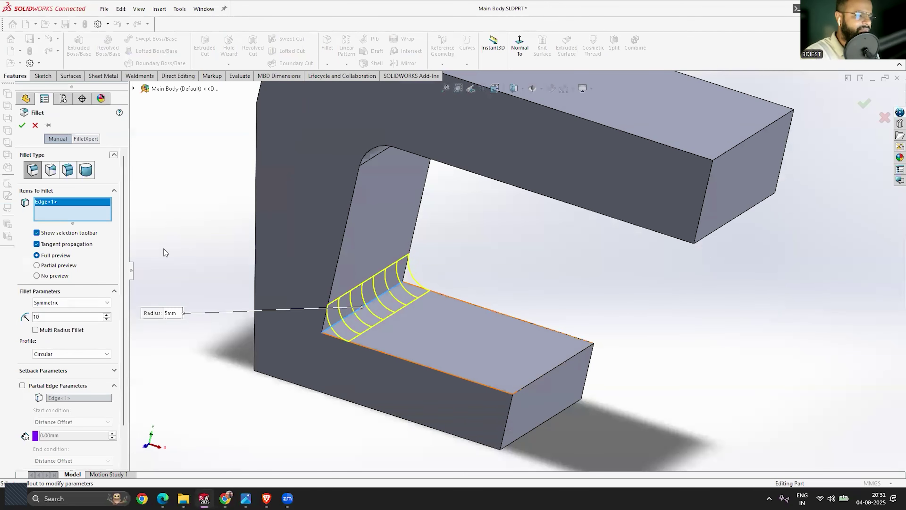
pyautogui.press('Return')
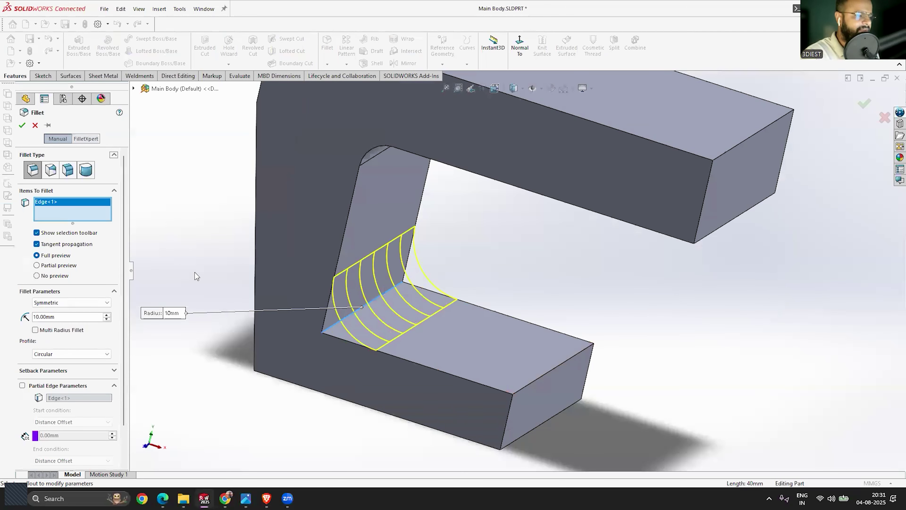
pyautogui.click(22, 126)
# Fillet the outer corner edge where the upright meets the underside of the lower arm with a 10 mm radius
pyautogui.moveTo(250, 257); pyautogui.dragTo(420, 230, button='middle')
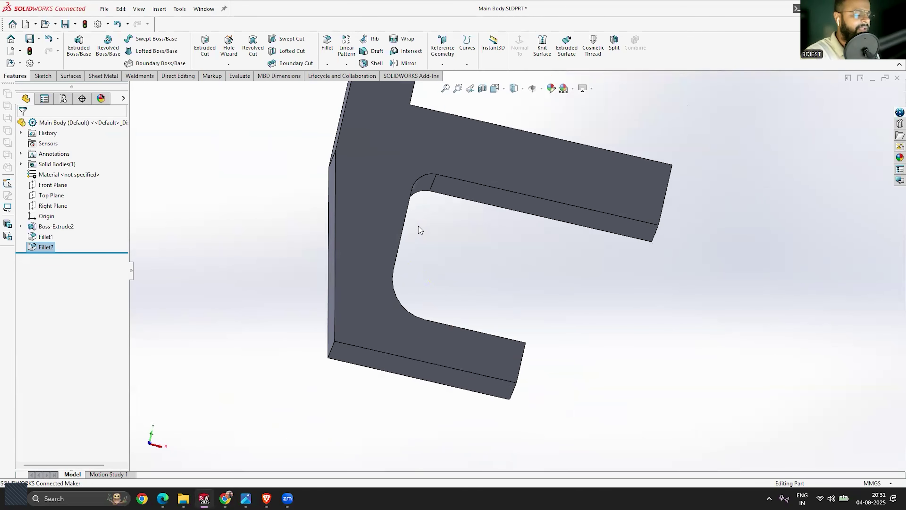
pyautogui.scroll(-2, 351, 346)
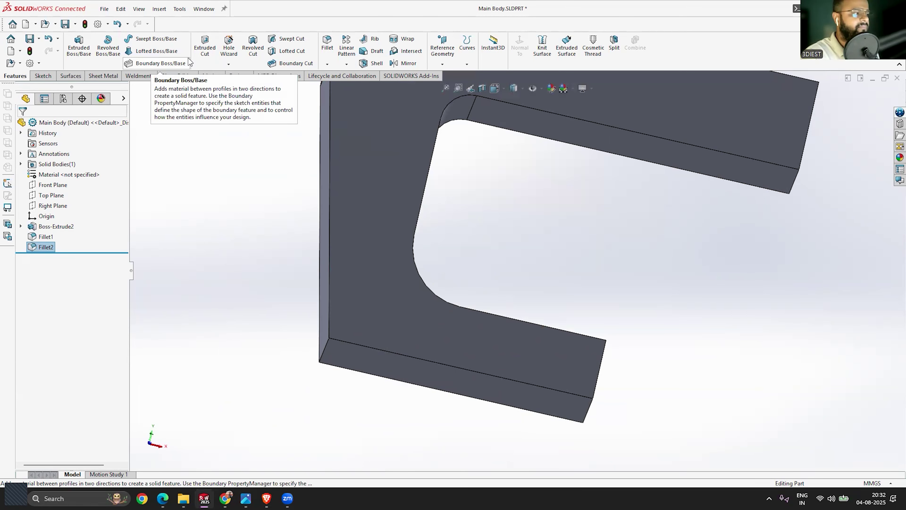
pyautogui.moveTo(464, 229); pyautogui.dragTo(287, 93, button='middle')
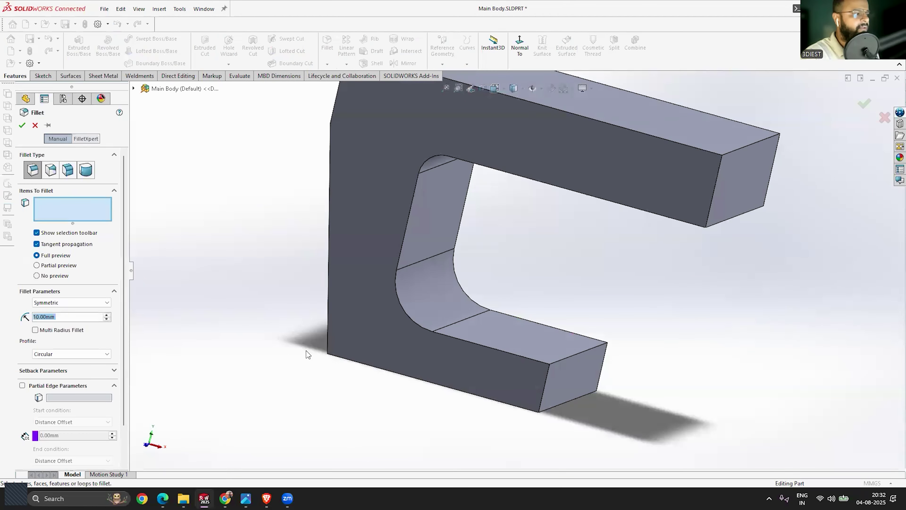
pyautogui.moveTo(305, 351); pyautogui.dragTo(317, 367, button='middle')
pyautogui.click(315, 367)
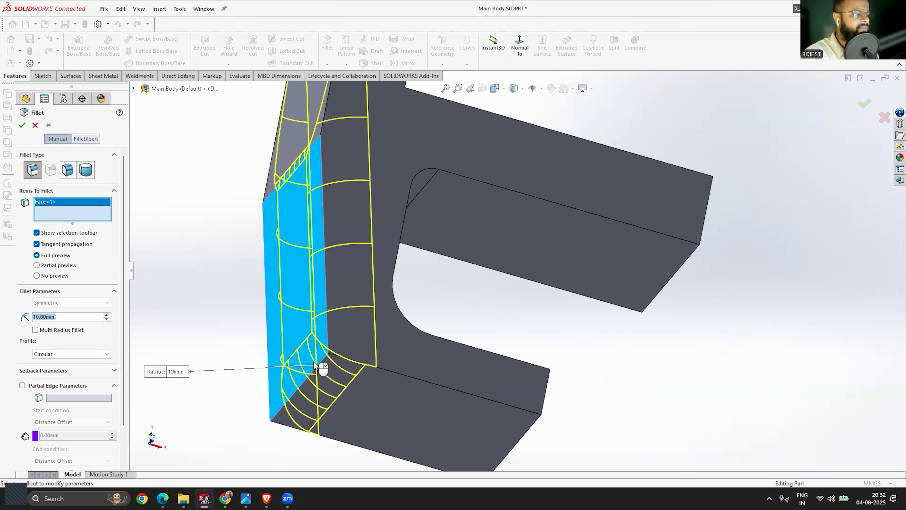
pyautogui.click(304, 361)
pyautogui.moveTo(304, 361); pyautogui.dragTo(449, 323, button='middle')
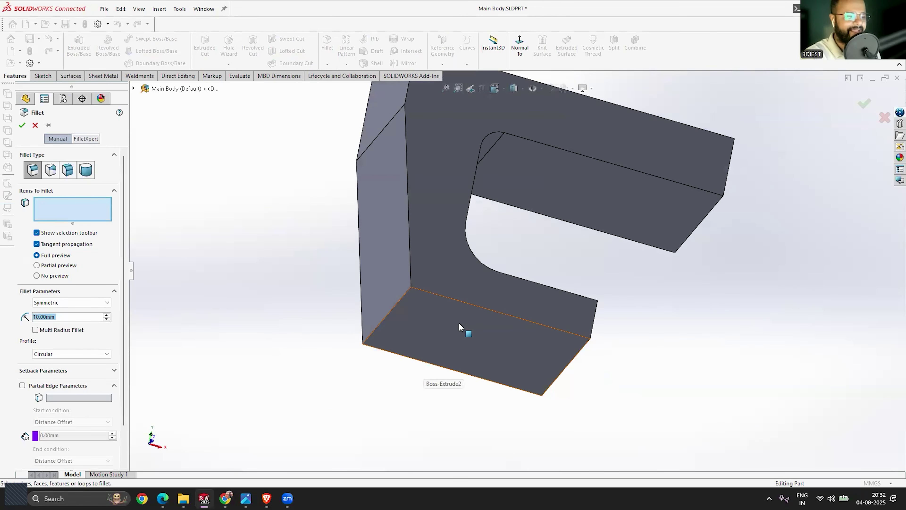
pyautogui.click(453, 323)
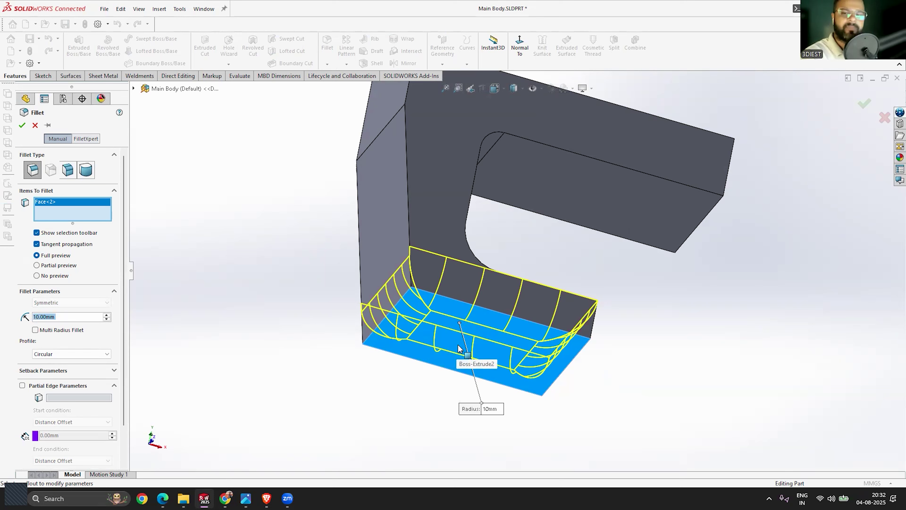
pyautogui.click(430, 345)
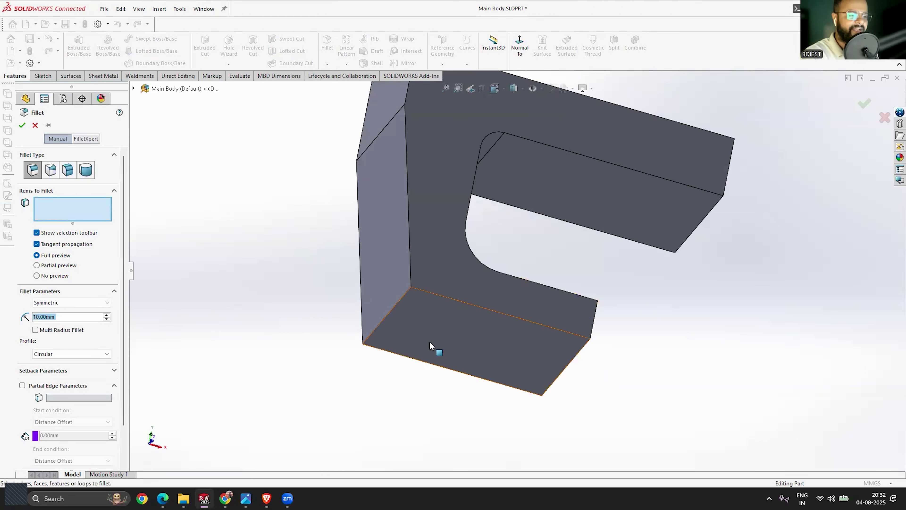
pyautogui.click(380, 328)
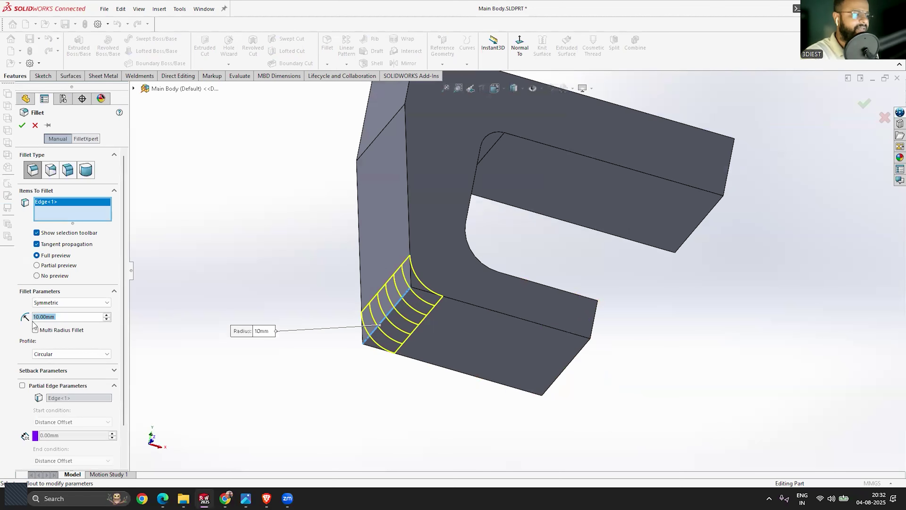
pyautogui.click(21, 125)
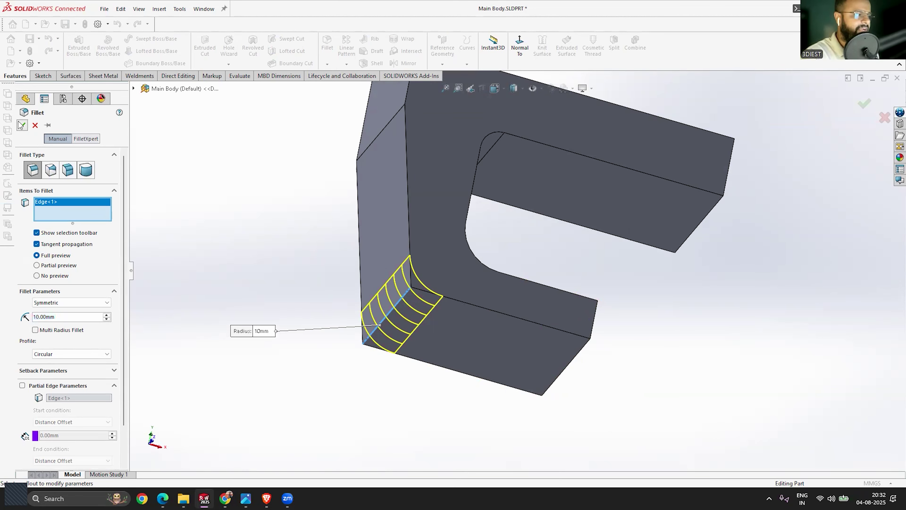
# Examine the outer and inner lower corner fillets by selecting Fillet2 and Fillet3 in turn and comparing their geometry
pyautogui.moveTo(328, 235); pyautogui.dragTo(512, 260, button='middle')
pyautogui.moveTo(484, 302); pyautogui.dragTo(501, 353, button='middle')
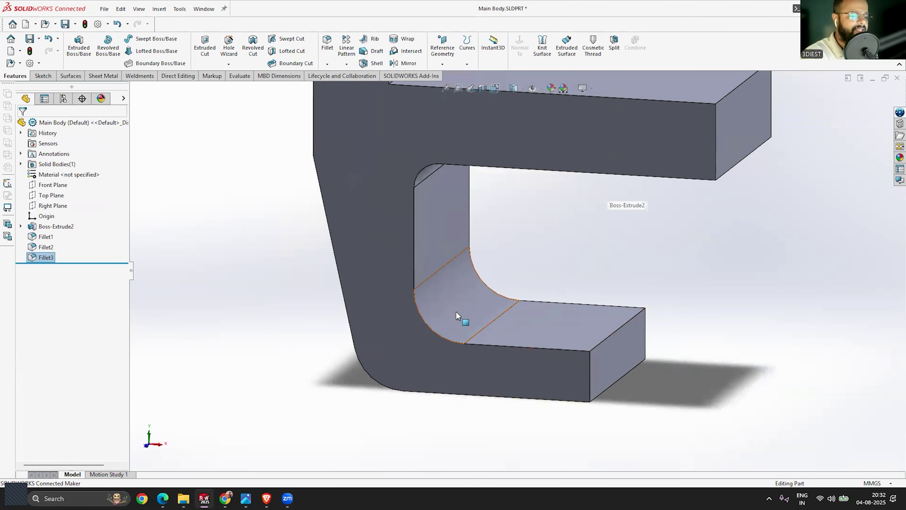
pyautogui.moveTo(414, 390); pyautogui.dragTo(355, 386, button='middle')
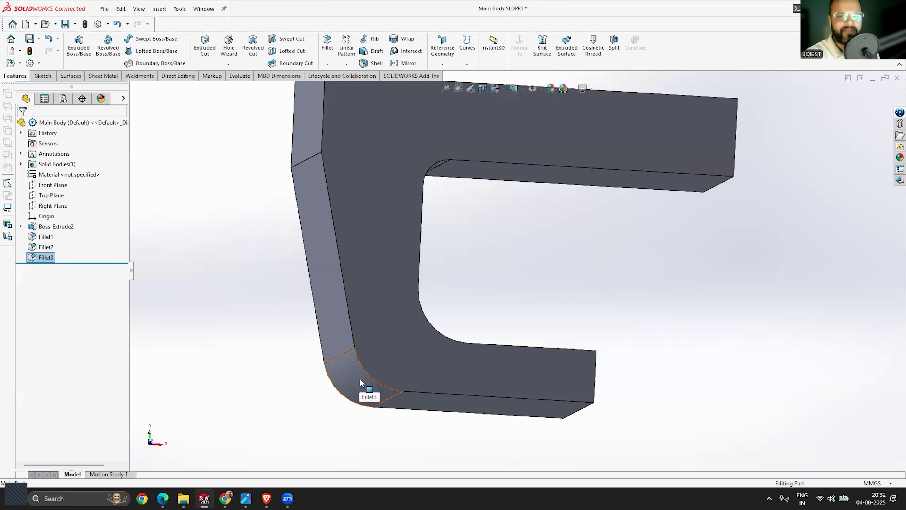
pyautogui.moveTo(360, 379); pyautogui.dragTo(464, 314, button='middle')
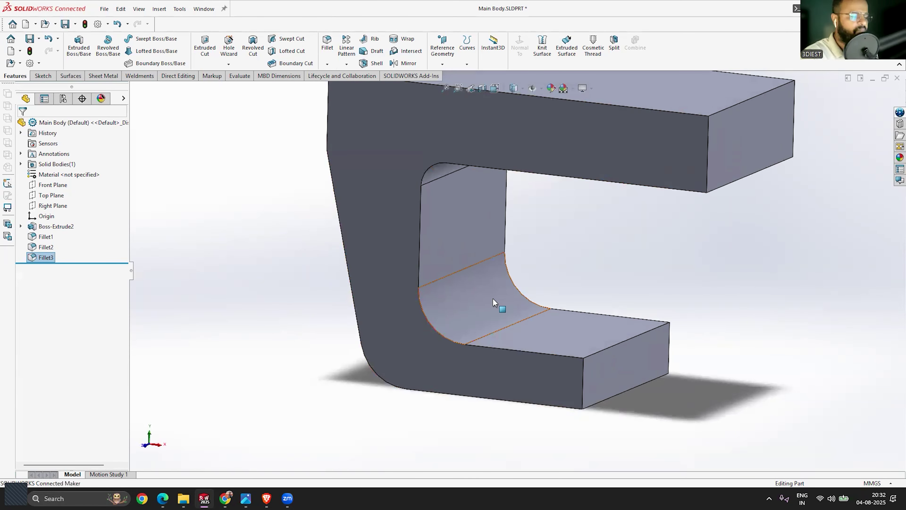
pyautogui.click(46, 247)
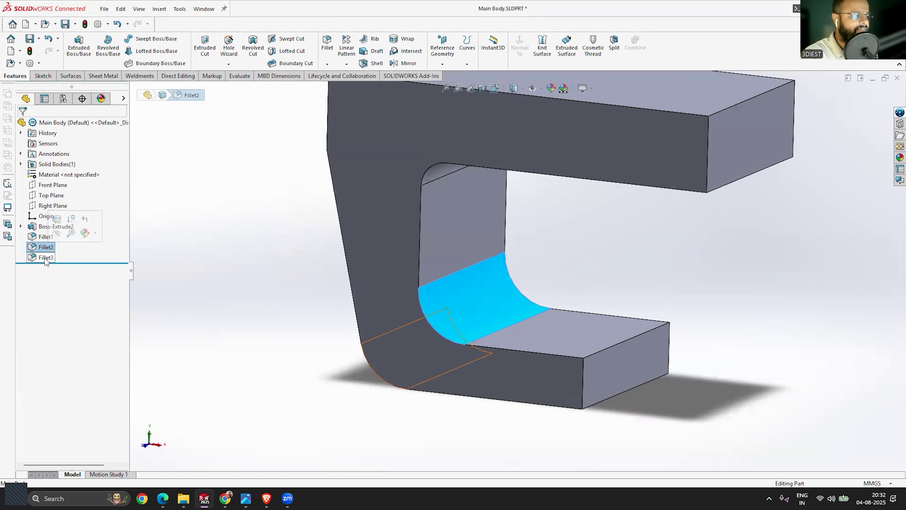
pyautogui.click(45, 259)
pyautogui.moveTo(266, 332); pyautogui.dragTo(238, 348, button='middle')
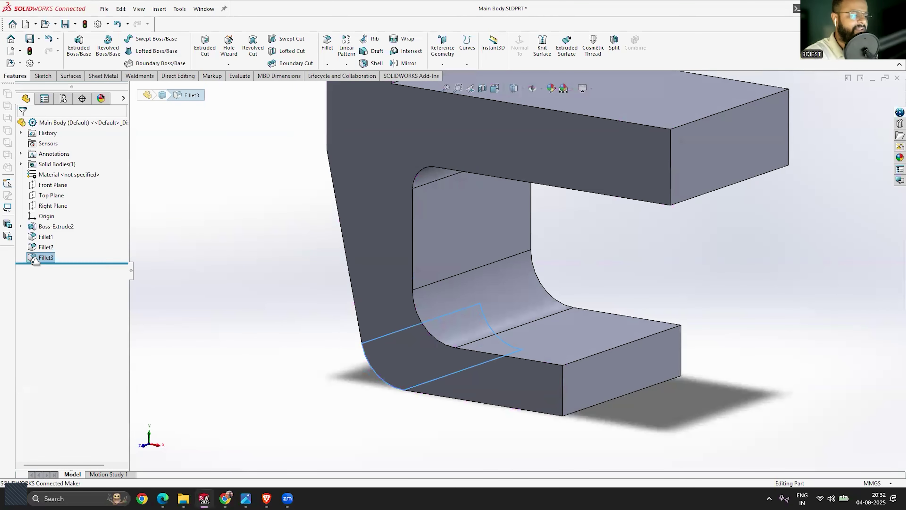
pyautogui.click(46, 247)
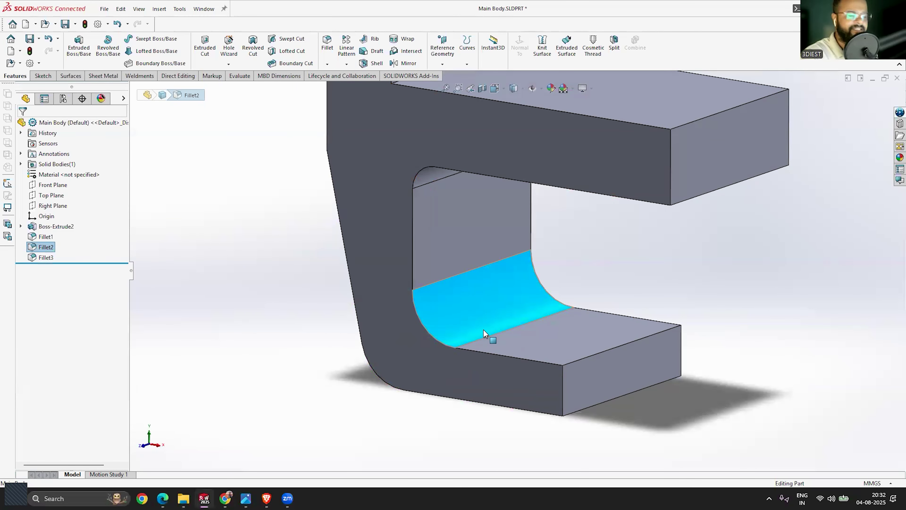
pyautogui.click(38, 257)
pyautogui.moveTo(333, 331)
pyautogui.mouseDown(button='middle')
pyautogui.moveTo(357, 304)
pyautogui.moveTo(346, 337)
pyautogui.mouseUp(button='middle')
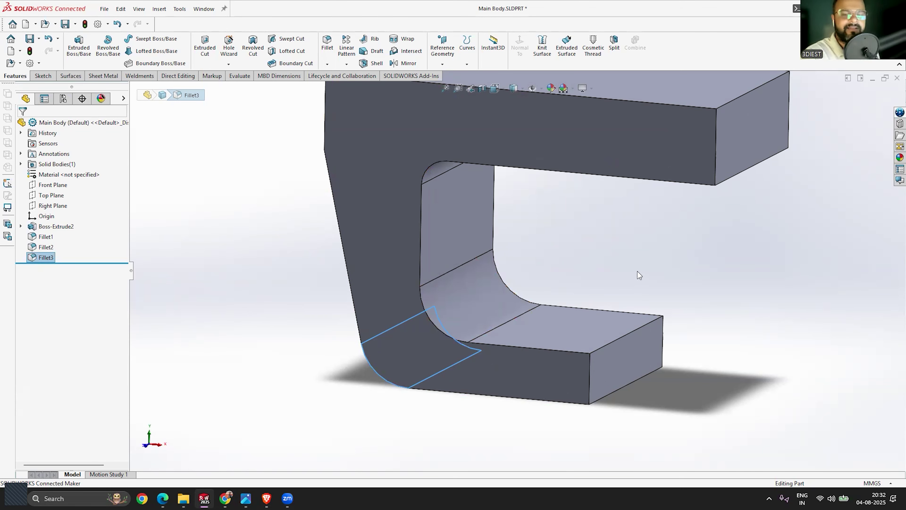
pyautogui.moveTo(617, 264); pyautogui.dragTo(603, 267, button='middle')
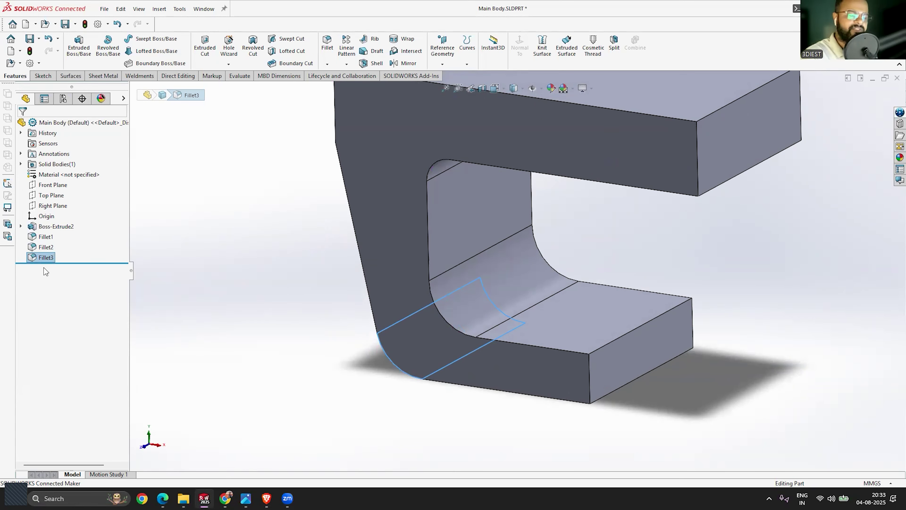
# Delete the separate inner and outer lower corner fillets, Fillet2 and Fillet3
pyautogui.click(46, 247)
pyautogui.press('Delete')
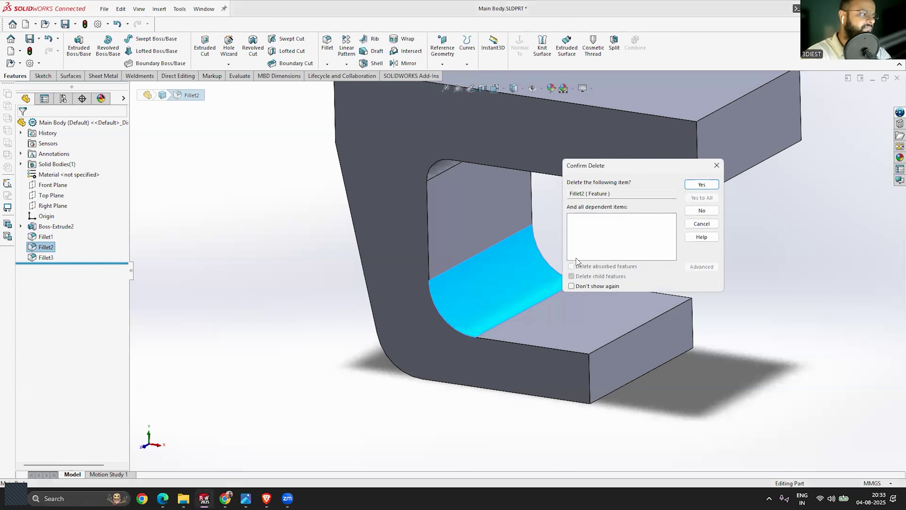
pyautogui.click(701, 185)
pyautogui.click(44, 247)
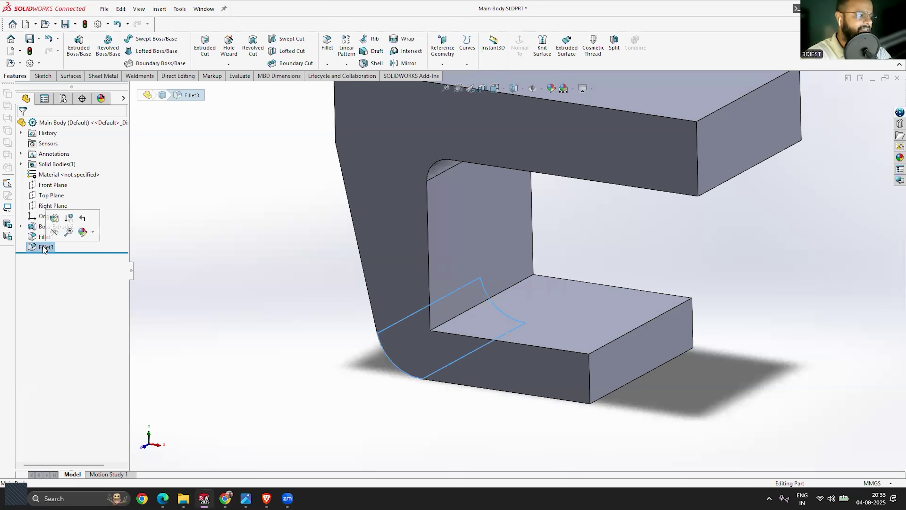
pyautogui.press('Delete')
pyautogui.click(702, 185)
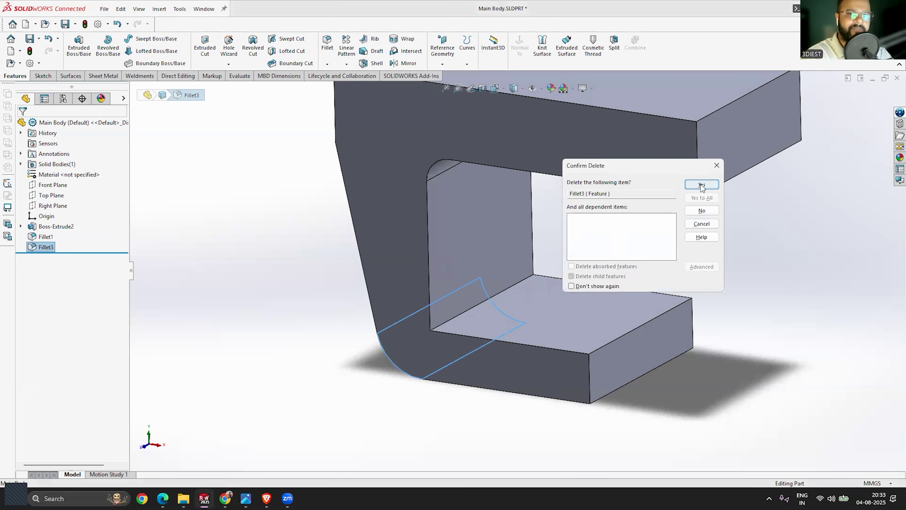
# Fillet the inner and outer lower corner edges together in a single feature with a symmetric 10 mm radius
pyautogui.moveTo(486, 299); pyautogui.dragTo(442, 319, button='middle')
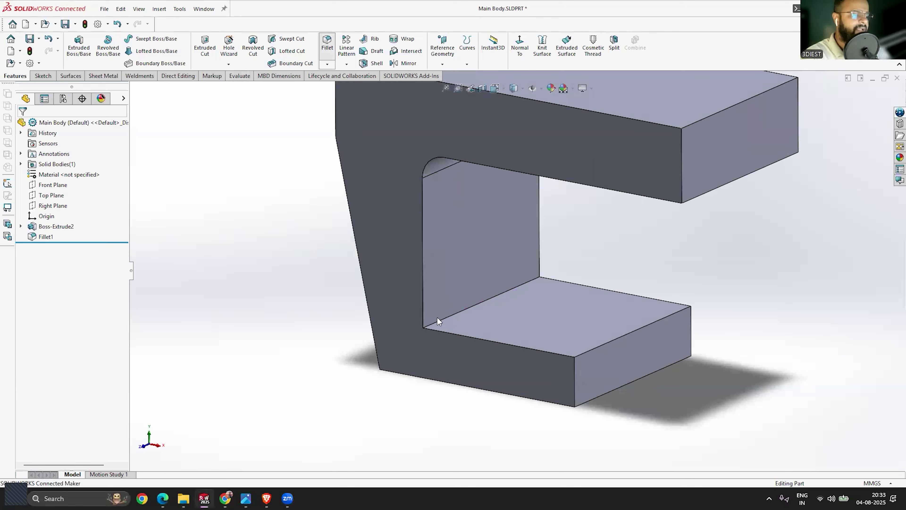
pyautogui.moveTo(438, 322); pyautogui.dragTo(439, 346, button='right')
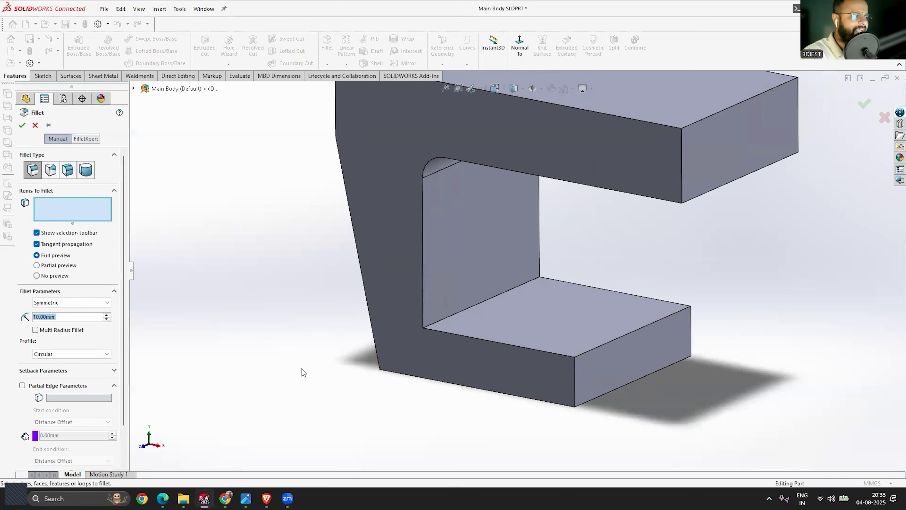
pyautogui.click(456, 313)
pyautogui.moveTo(456, 313); pyautogui.dragTo(370, 389, button='middle')
pyautogui.click(363, 380)
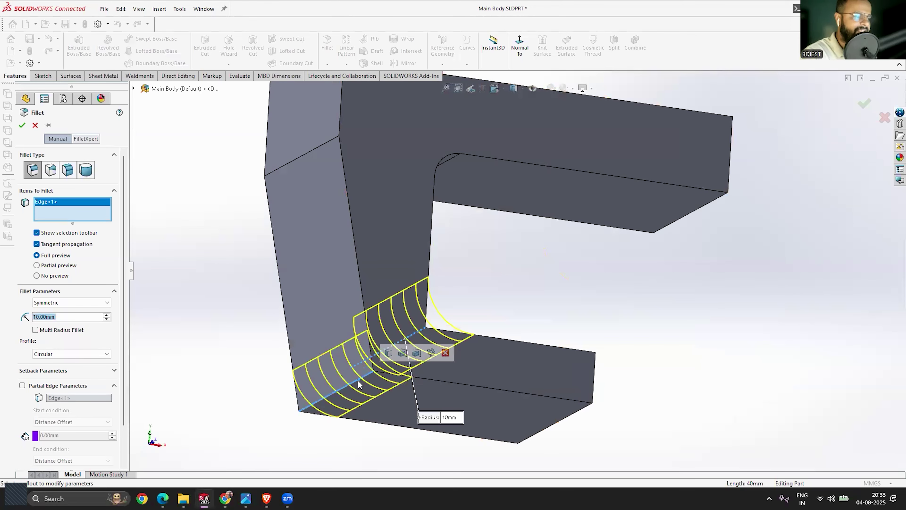
pyautogui.moveTo(566, 251); pyautogui.dragTo(381, 383, button='middle')
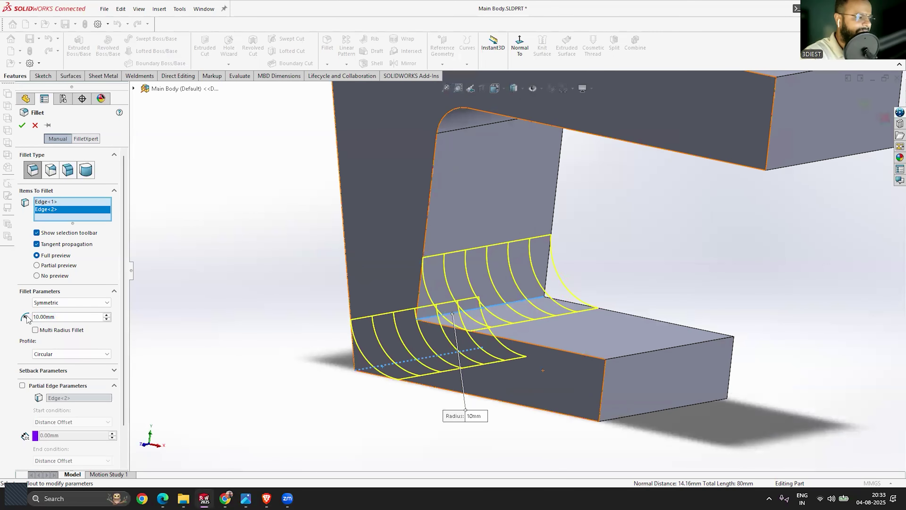
pyautogui.doubleClick(47, 317)
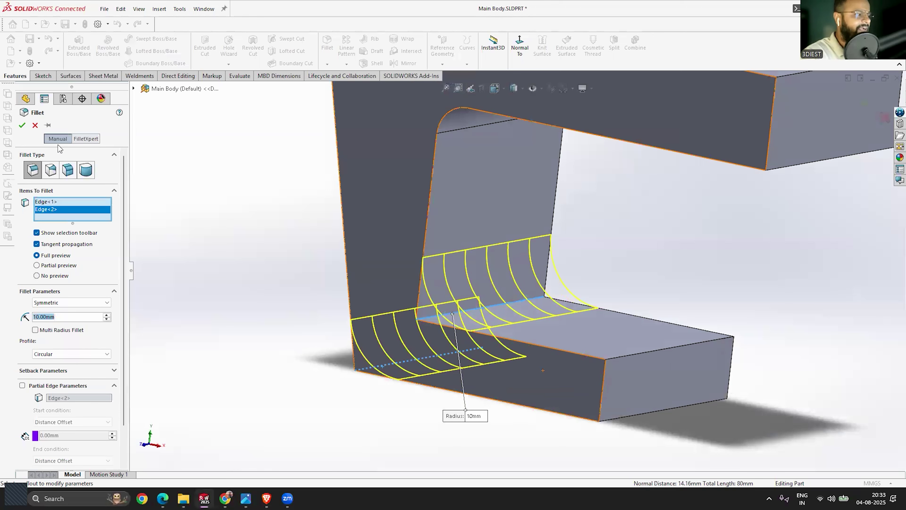
pyautogui.click(22, 125)
# Examine the fillet beneath the middle arm and check the assignment drawing on the course page in Brave
pyautogui.moveTo(229, 355); pyautogui.dragTo(292, 379, button='middle')
pyautogui.moveTo(427, 170); pyautogui.dragTo(536, 172, button='middle')
pyautogui.click(536, 172)
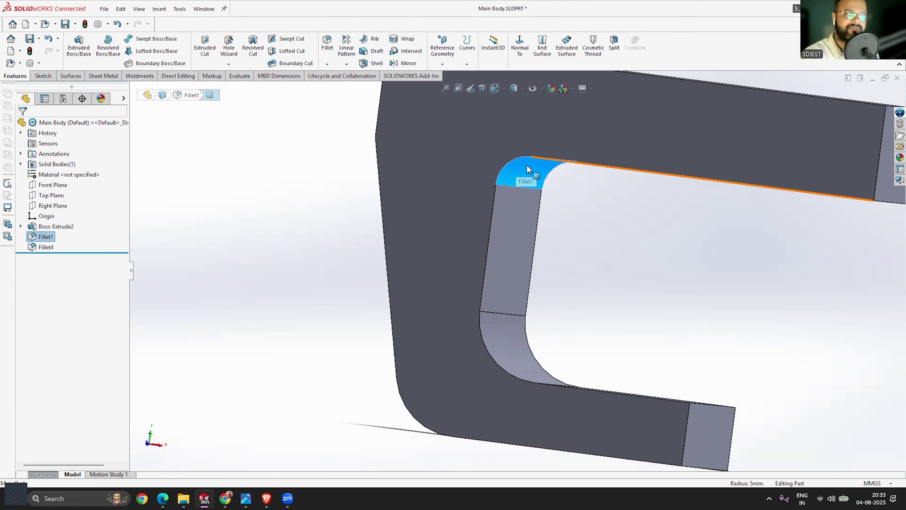
pyautogui.moveTo(554, 237); pyautogui.dragTo(594, 274, button='middle')
pyautogui.click(607, 296)
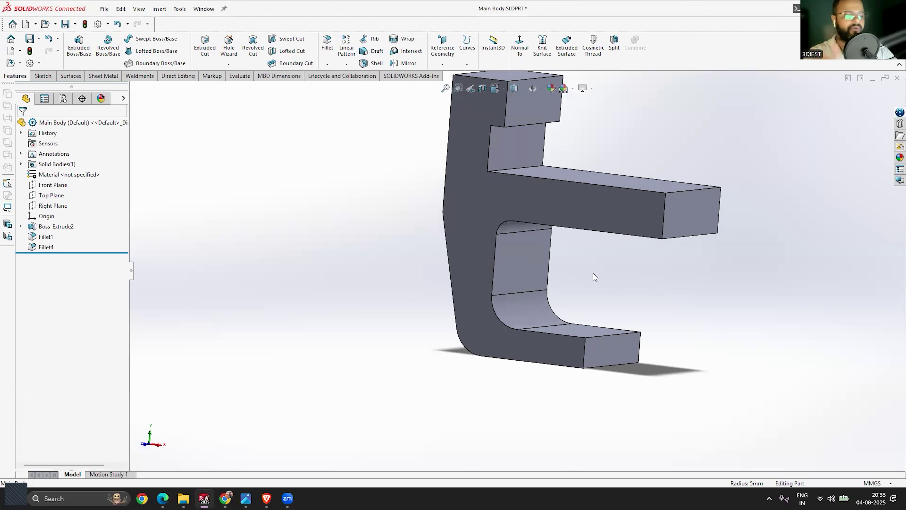
pyautogui.click(266, 498)
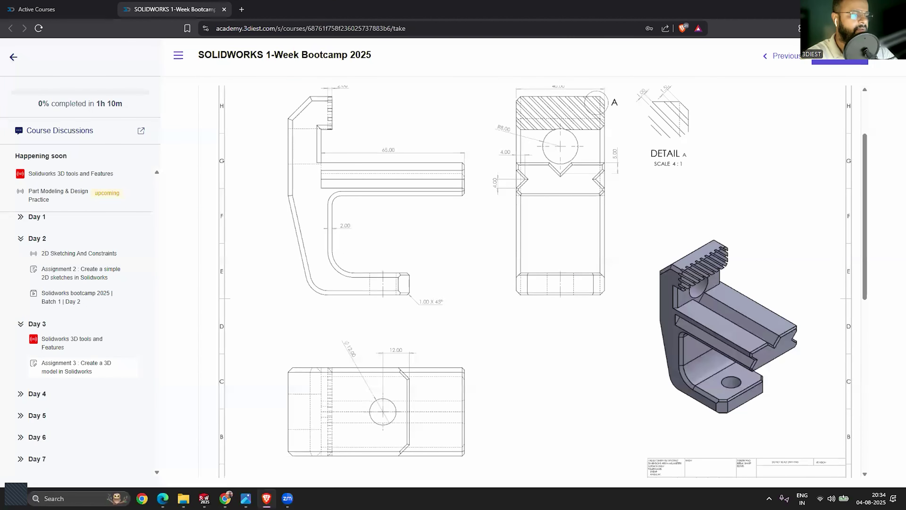
pyautogui.hotkey('alt', 'Tab')
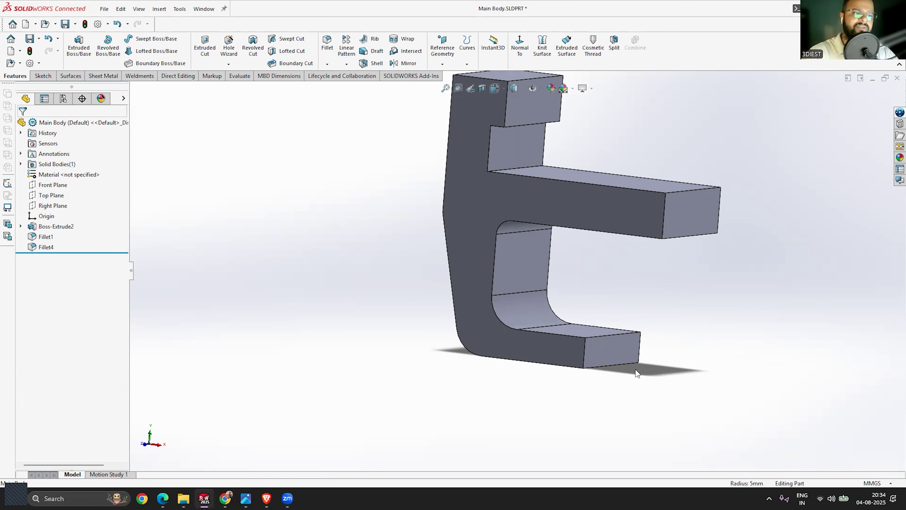
pyautogui.click(328, 45)
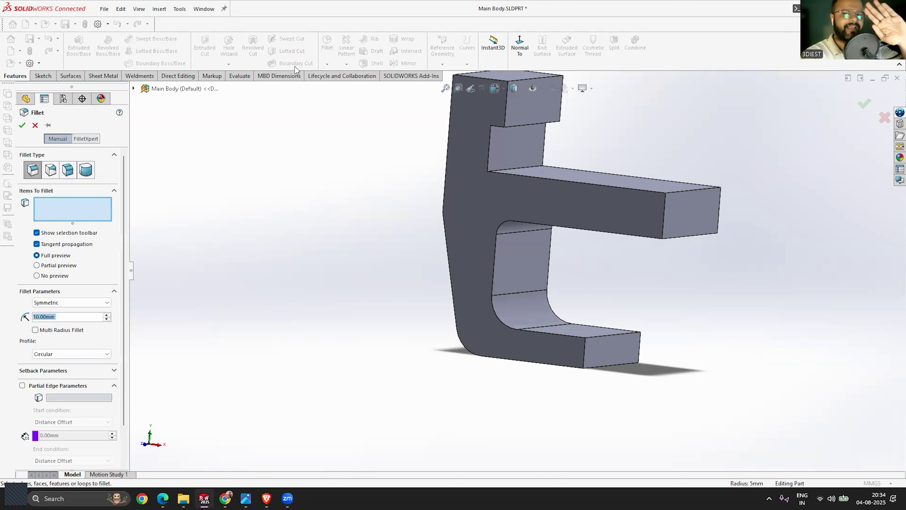
pyautogui.click(490, 151)
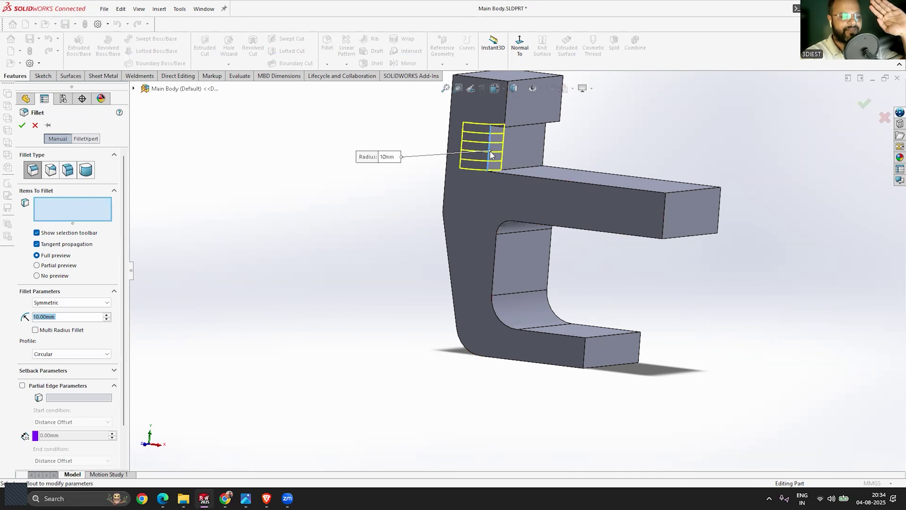
pyautogui.click(518, 174)
pyautogui.click(608, 173)
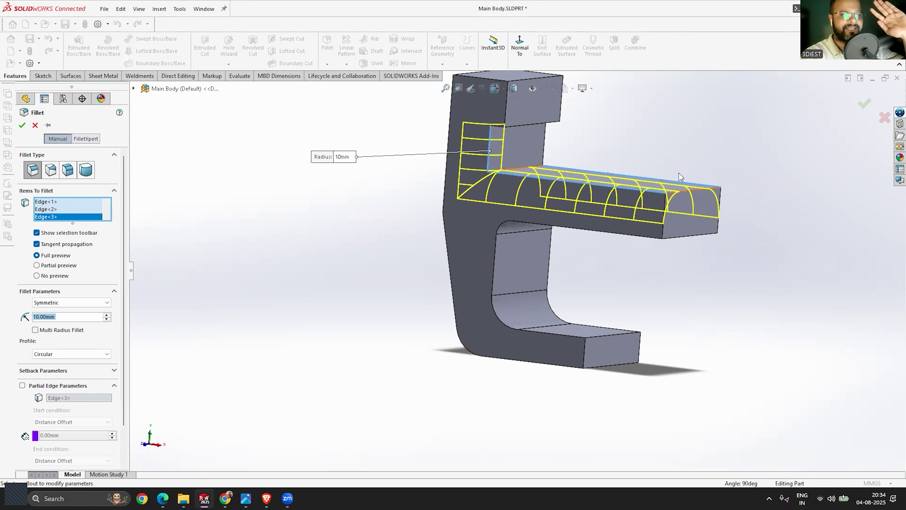
pyautogui.click(490, 143)
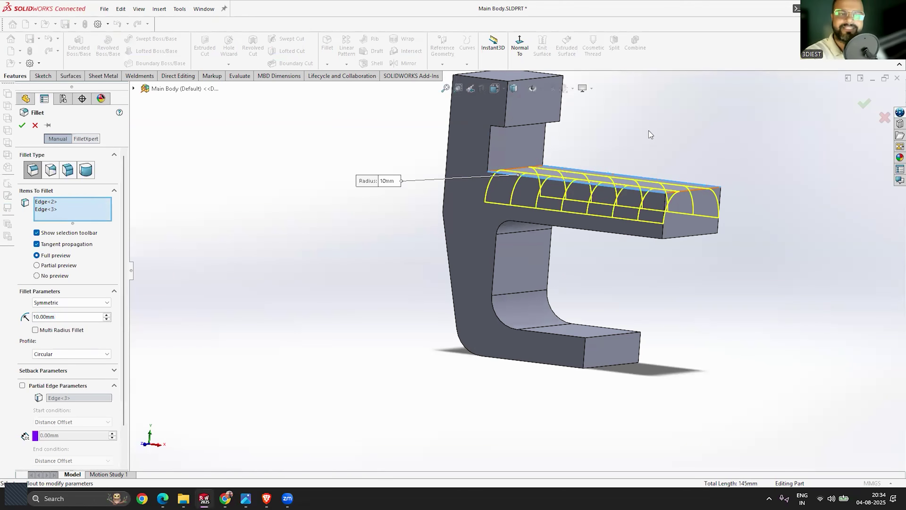
pyautogui.press('Return')
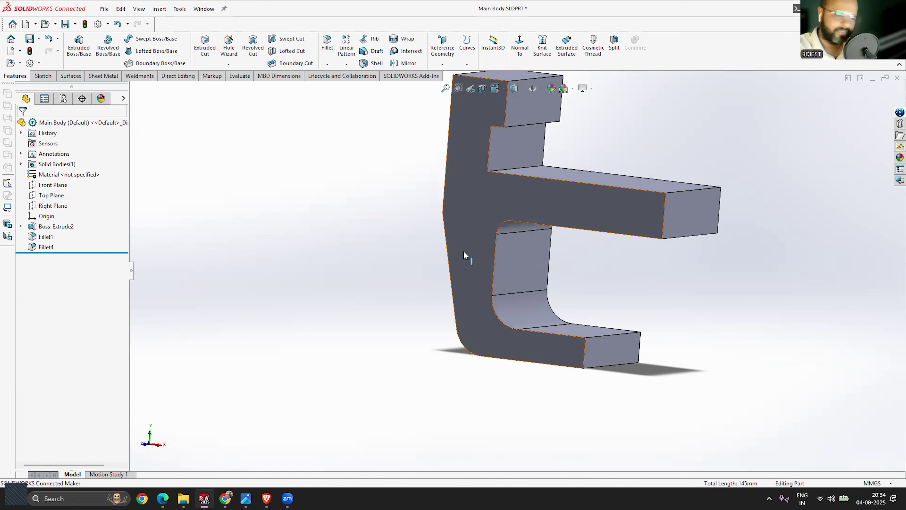
pyautogui.scroll(-3, 463, 251)
pyautogui.scroll(4, 510, 298)
pyautogui.moveTo(509, 299); pyautogui.dragTo(498, 318, button='middle')
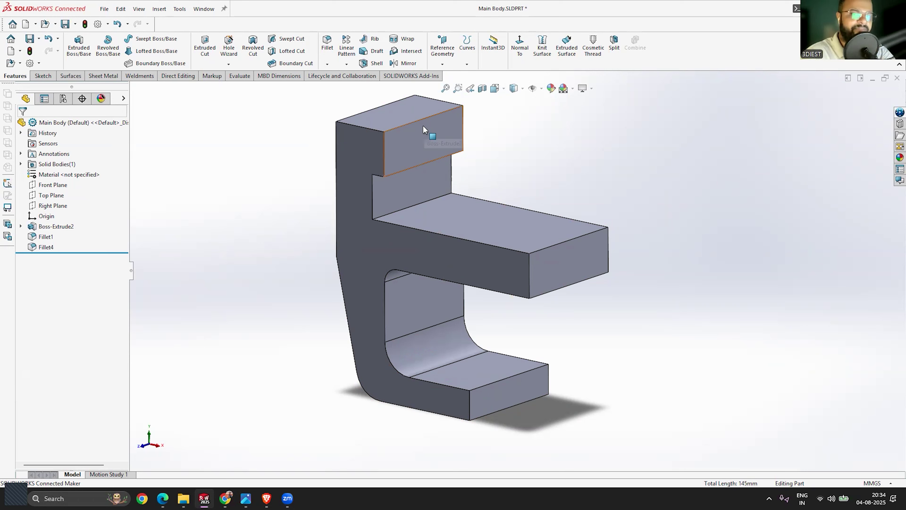
# Start a Chamfer and select the notch's short upper edge and vertical edge on the first side face
pyautogui.click(328, 64)
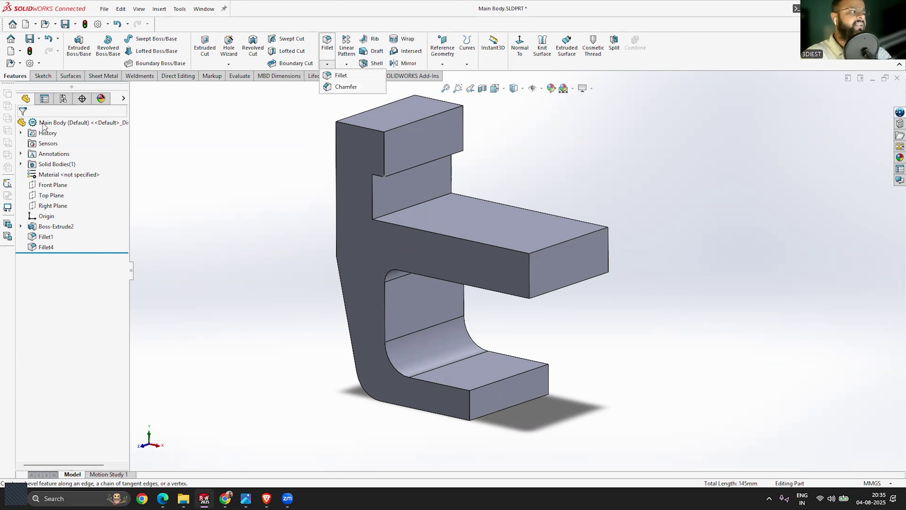
pyautogui.click(13, 83)
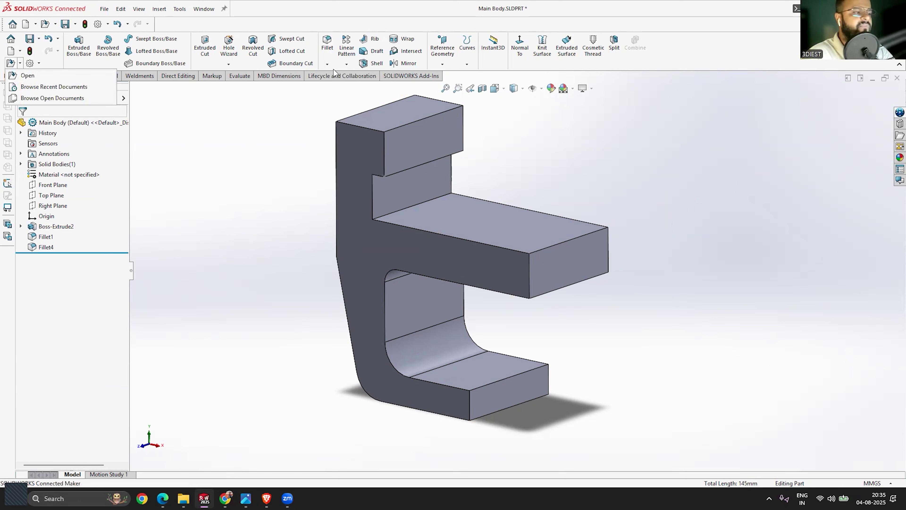
pyautogui.click(327, 64)
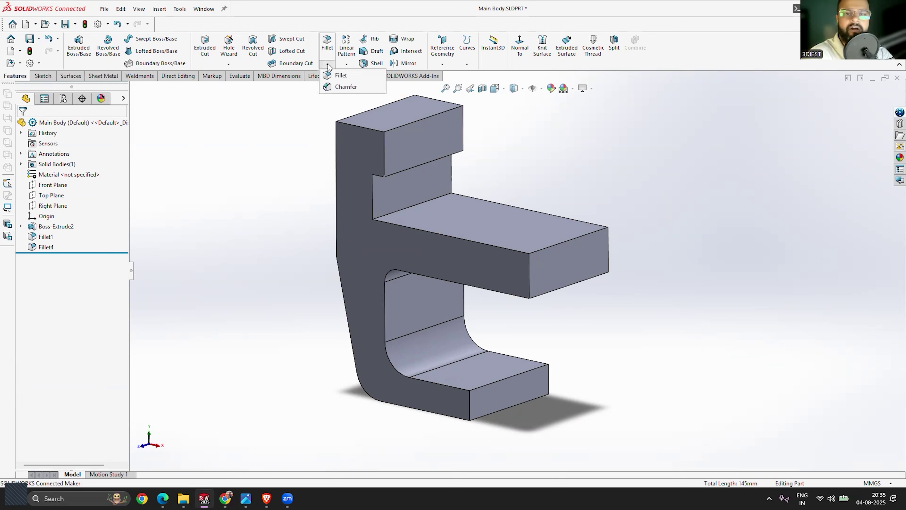
pyautogui.click(346, 87)
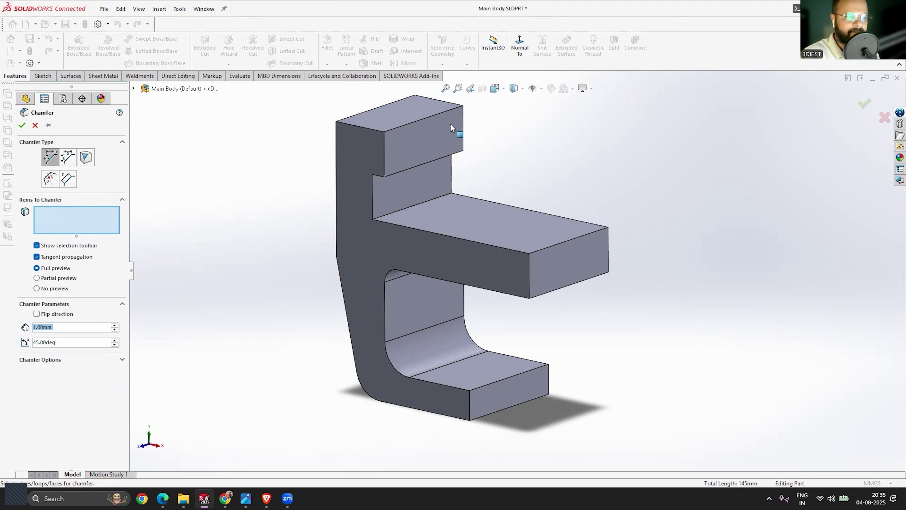
pyautogui.scroll(-2, 369, 118)
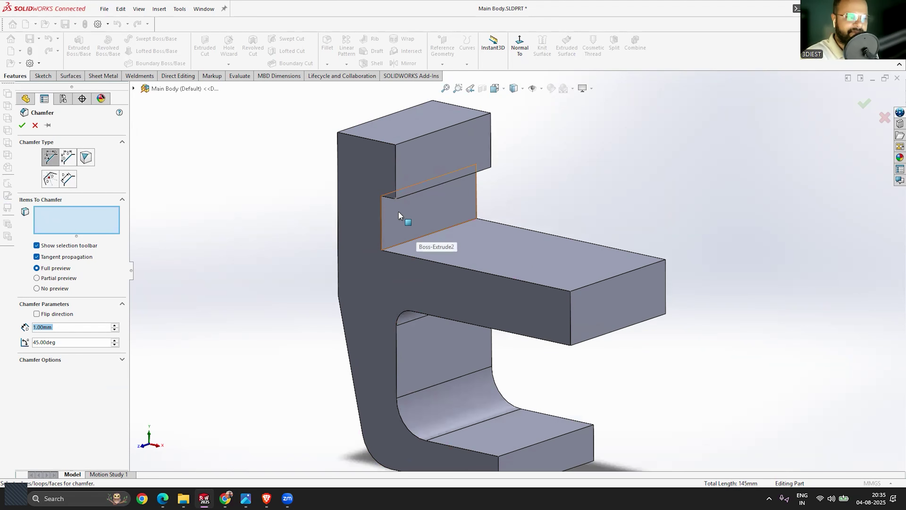
pyautogui.scroll(-2, 400, 211)
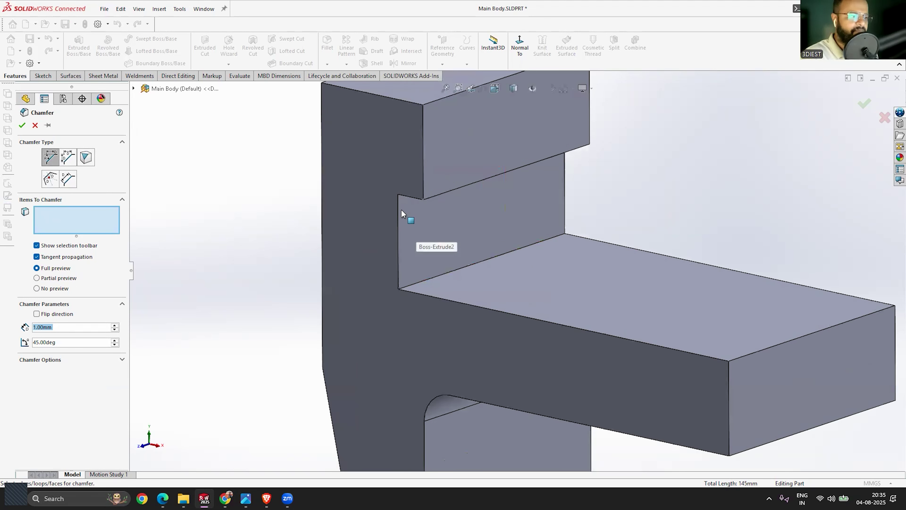
pyautogui.click(411, 196)
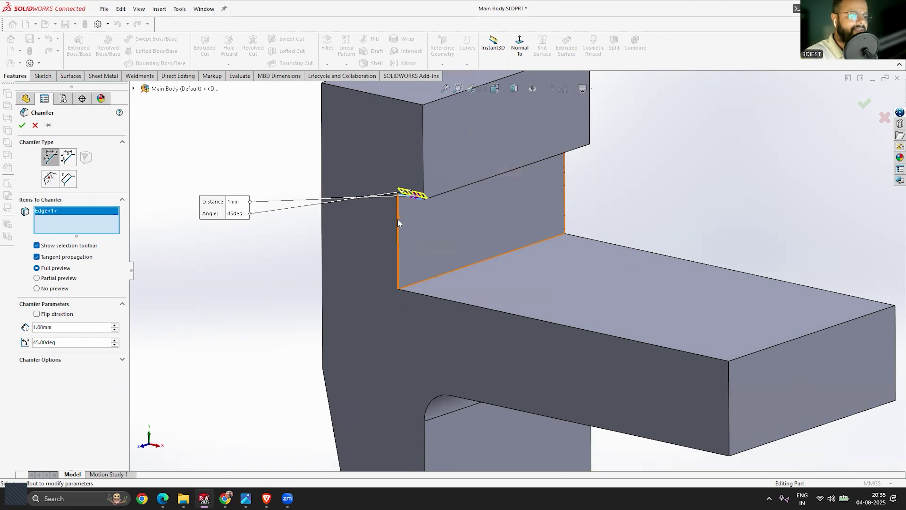
pyautogui.click(398, 225)
# Add the matching upper and vertical notch edges on the opposite side face to the chamfer selection
pyautogui.moveTo(507, 231); pyautogui.dragTo(643, 239, button='middle')
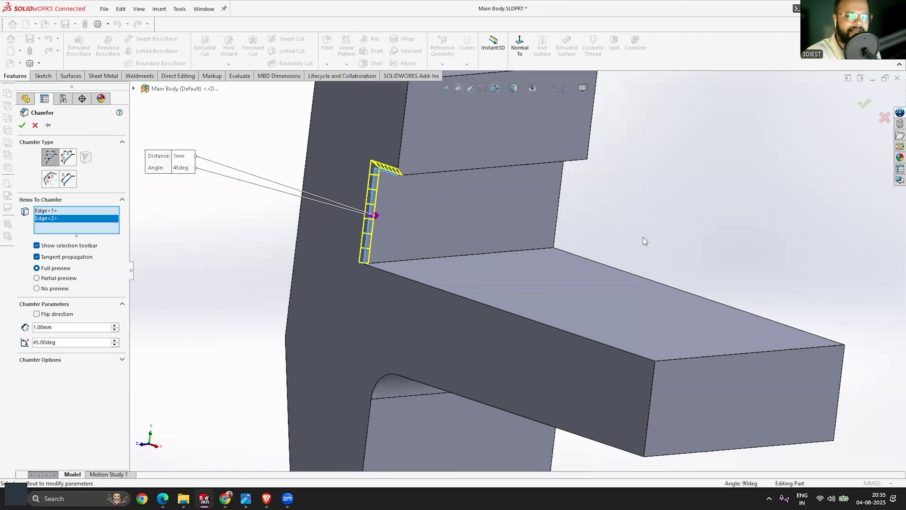
pyautogui.moveTo(643, 205); pyautogui.dragTo(689, 258, button='middle')
pyautogui.scroll(5, 490, 262)
pyautogui.scroll(-5, 571, 293)
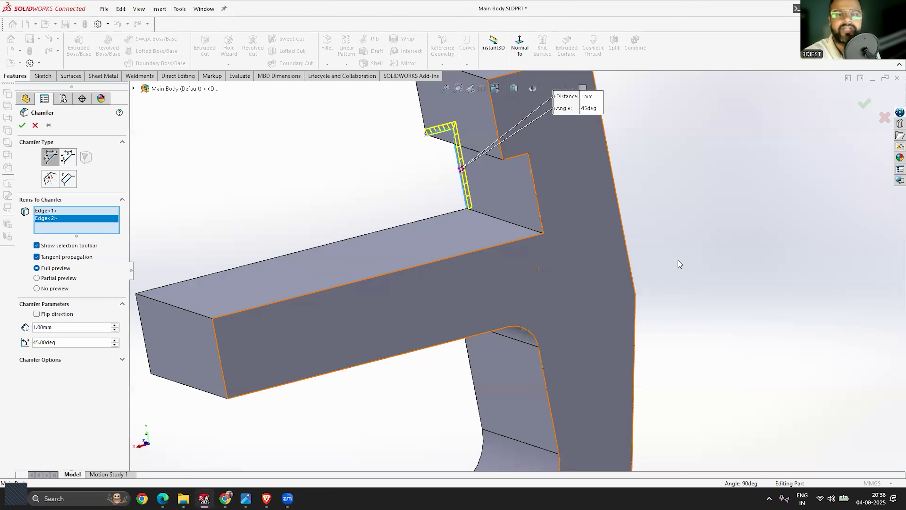
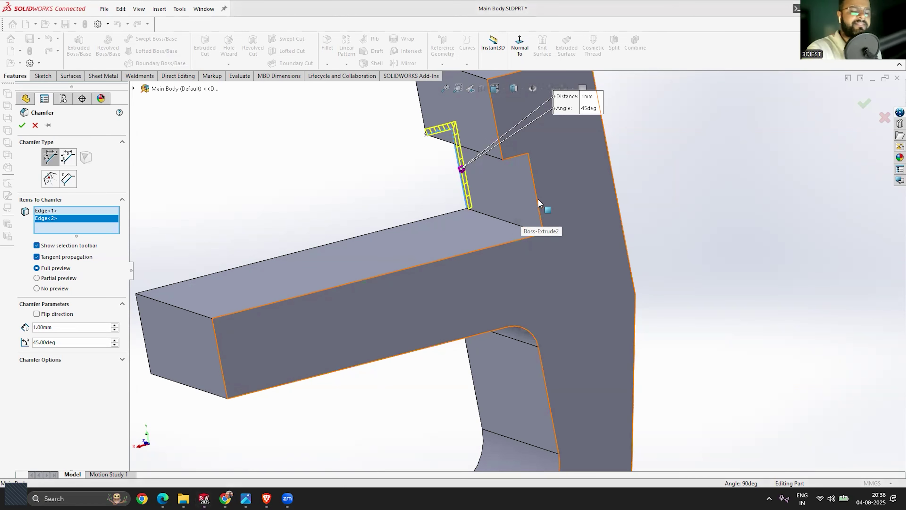
pyautogui.scroll(5, 472, 209)
pyautogui.moveTo(455, 223); pyautogui.dragTo(535, 264, button='middle')
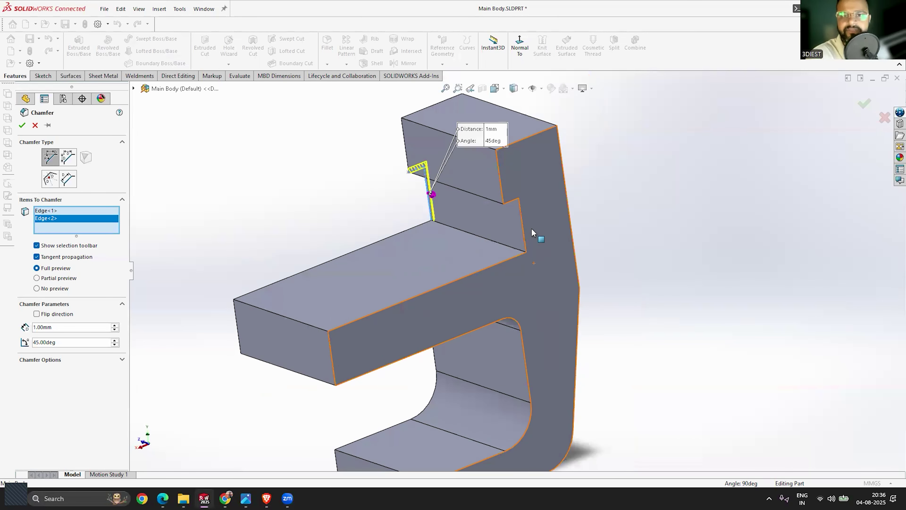
pyautogui.scroll(-3, 531, 229)
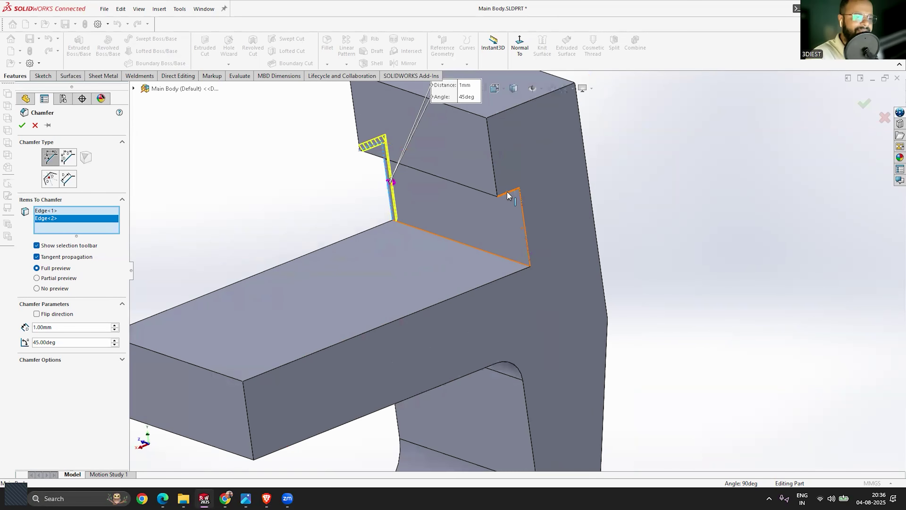
pyautogui.click(507, 192)
pyautogui.click(522, 215)
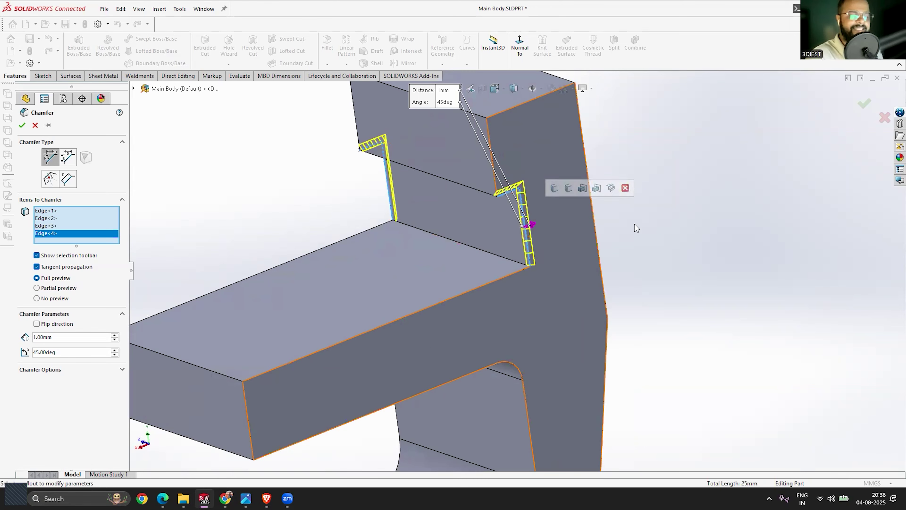
# Create the chamfer on the four notch edges with a 1 mm distance and 45° angle
pyautogui.scroll(5, 472, 252)
pyautogui.moveTo(471, 252); pyautogui.dragTo(411, 265, button='middle')
pyautogui.scroll(-3, 366, 257)
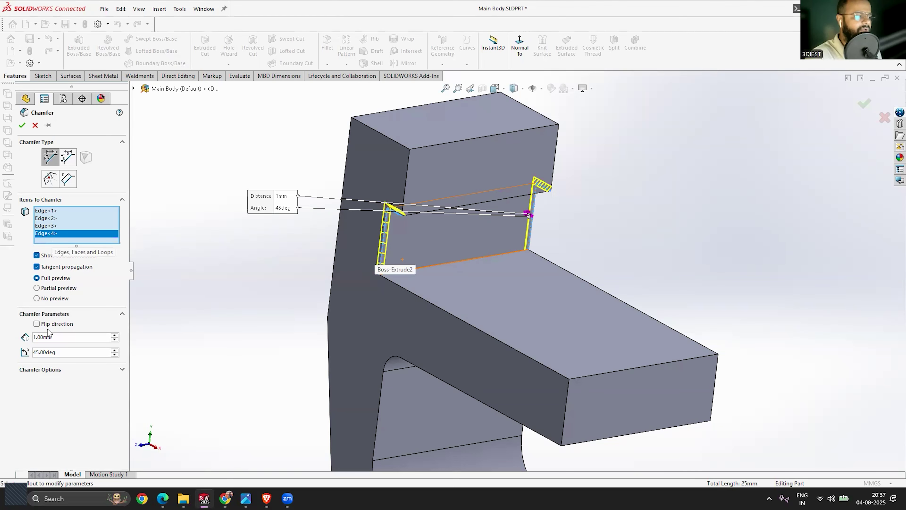
pyautogui.click(49, 337)
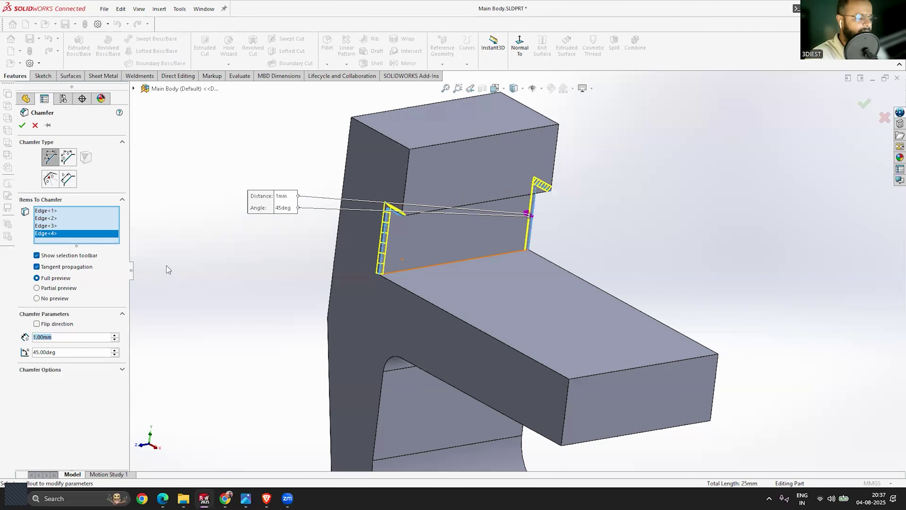
pyautogui.moveTo(353, 254); pyautogui.dragTo(444, 236, button='middle')
pyautogui.scroll(5, 488, 182)
pyautogui.scroll(-5, 488, 182)
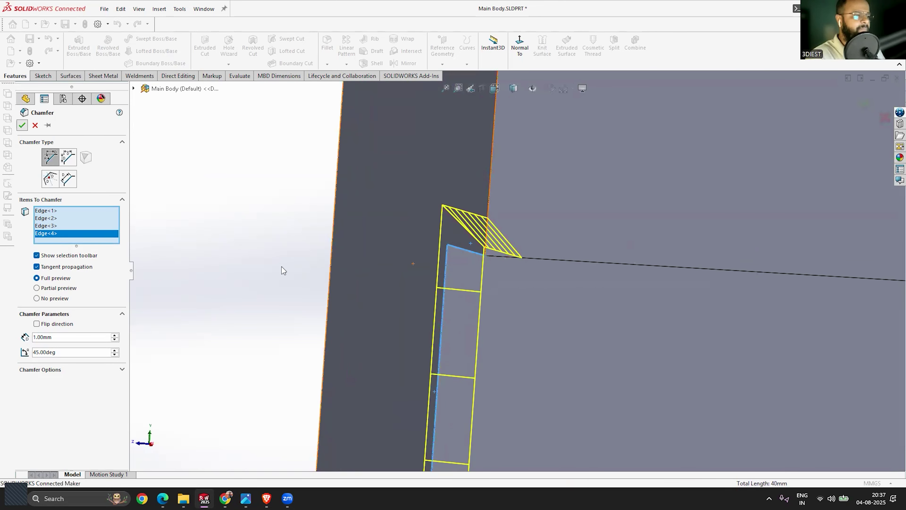
pyautogui.press('Return')
# Examine the chamfered notch edges on both sides of the body
pyautogui.scroll(-5, 462, 186)
pyautogui.scroll(4, 515, 244)
pyautogui.moveTo(514, 244); pyautogui.dragTo(562, 243, button='middle')
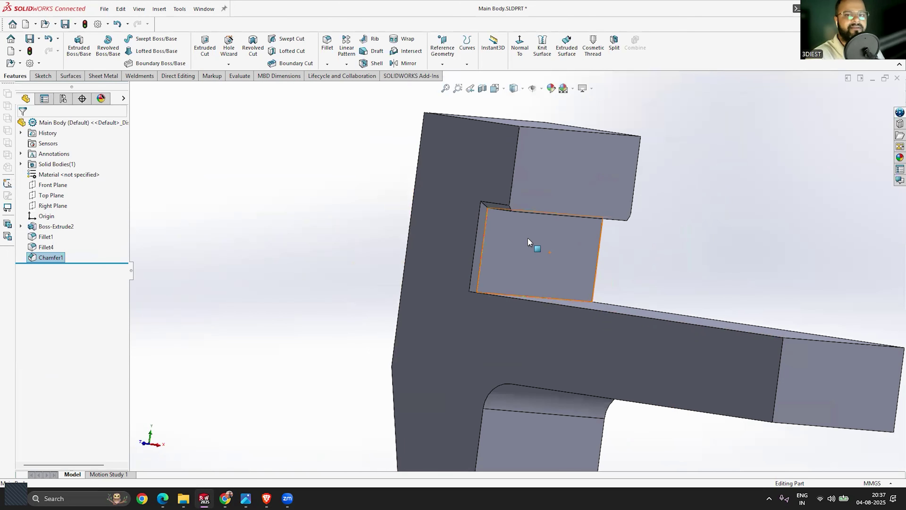
pyautogui.scroll(3, 576, 229)
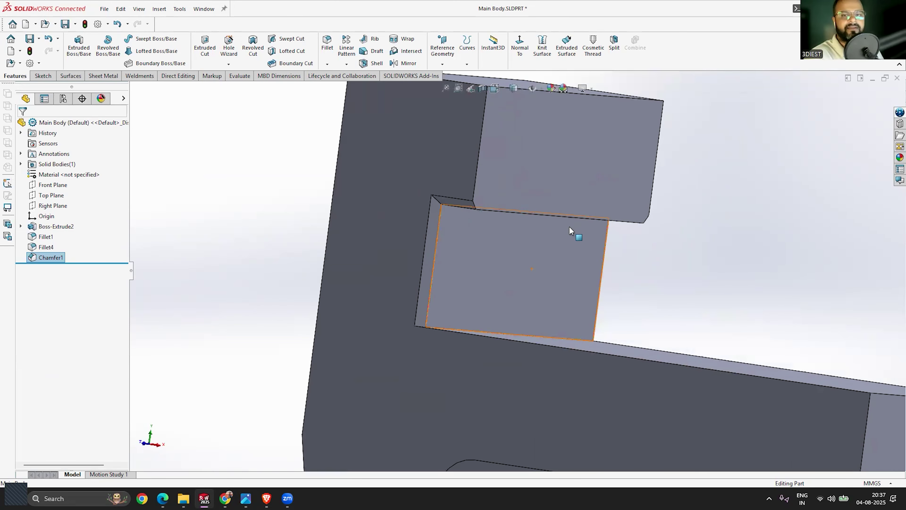
pyautogui.scroll(-3, 521, 220)
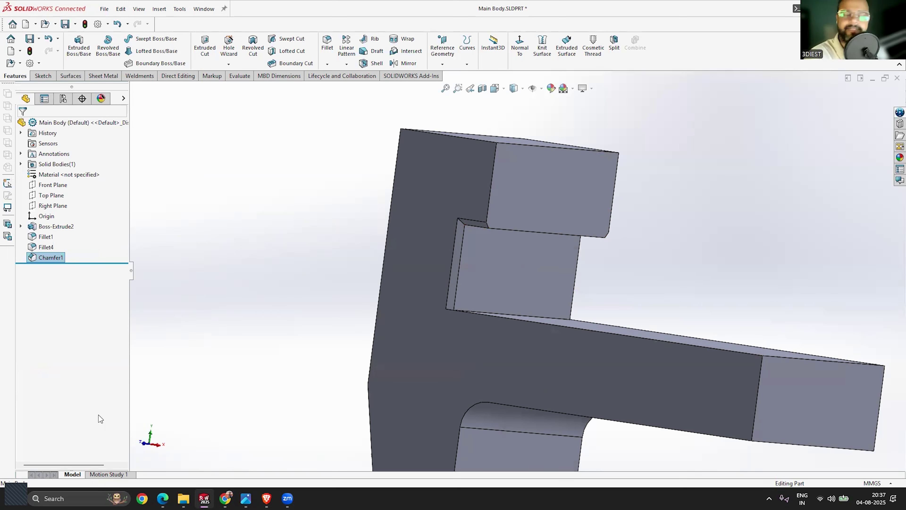
pyautogui.scroll(2, 558, 272)
pyautogui.scroll(-5, 352, 195)
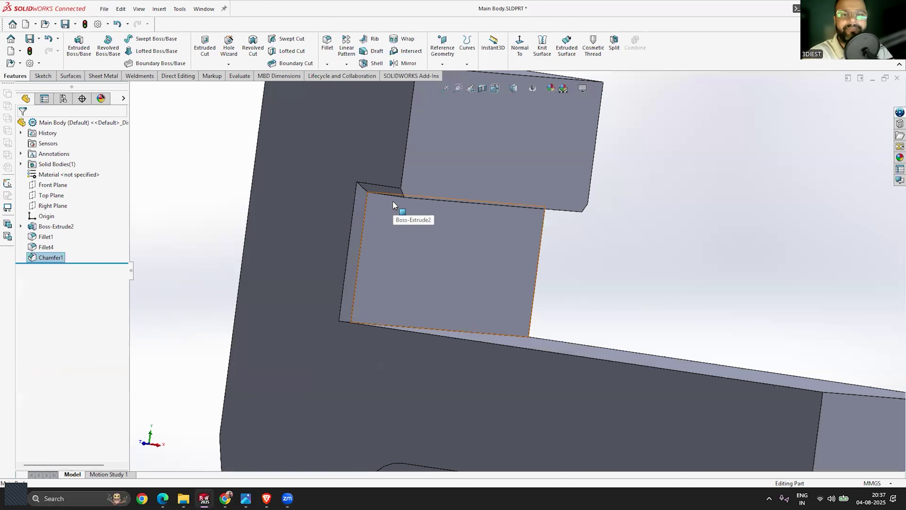
pyautogui.scroll(5, 393, 204)
pyautogui.moveTo(467, 225); pyautogui.dragTo(425, 225, button='middle')
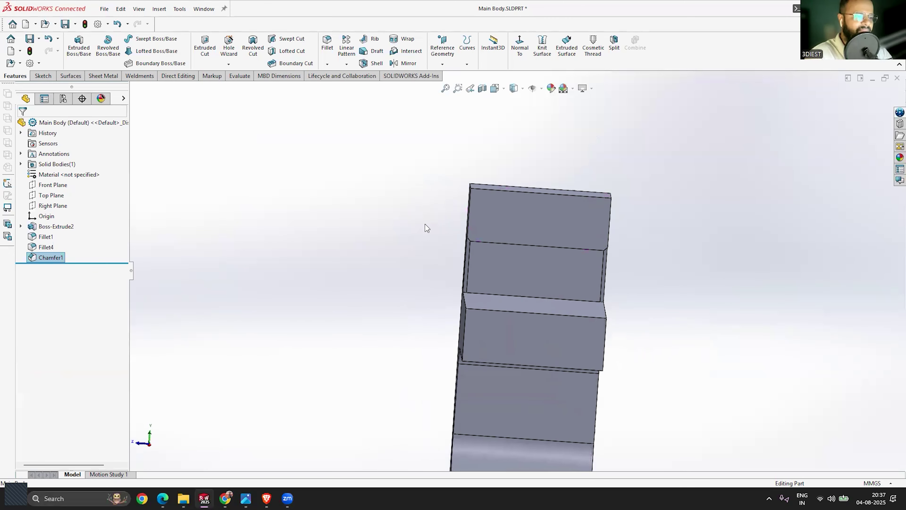
pyautogui.scroll(-8, 635, 251)
pyautogui.moveTo(587, 290); pyautogui.dragTo(588, 282, button='middle')
pyautogui.scroll(5, 643, 223)
pyautogui.scroll(5, 642, 223)
pyautogui.moveTo(532, 209); pyautogui.dragTo(416, 351, button='middle')
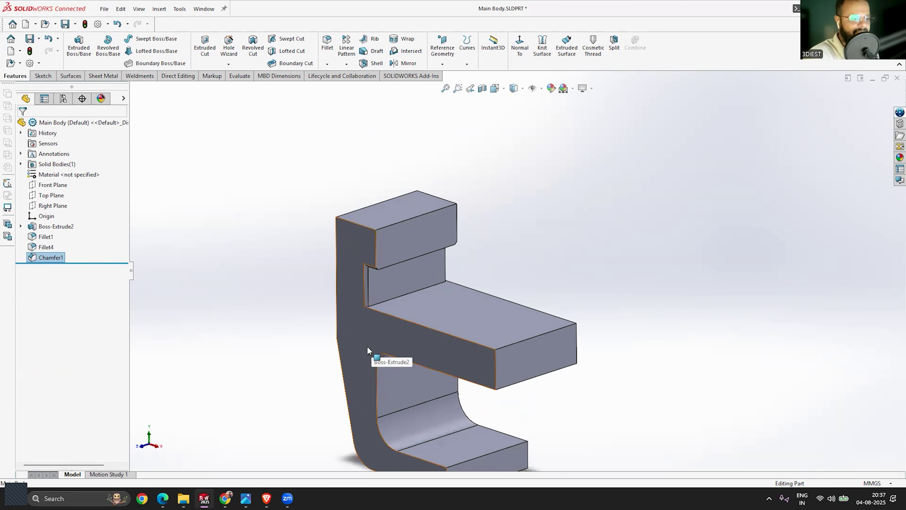
pyautogui.scroll(3, 535, 334)
pyautogui.scroll(-2, 487, 323)
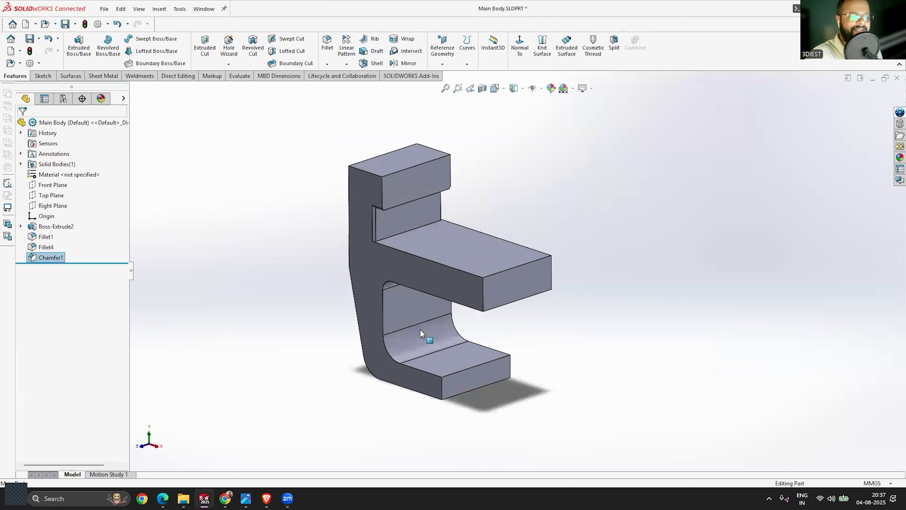
# Edit the notch chamfer, set its distance to 2 mm, and preview it on the second selected edge
pyautogui.click(230, 260)
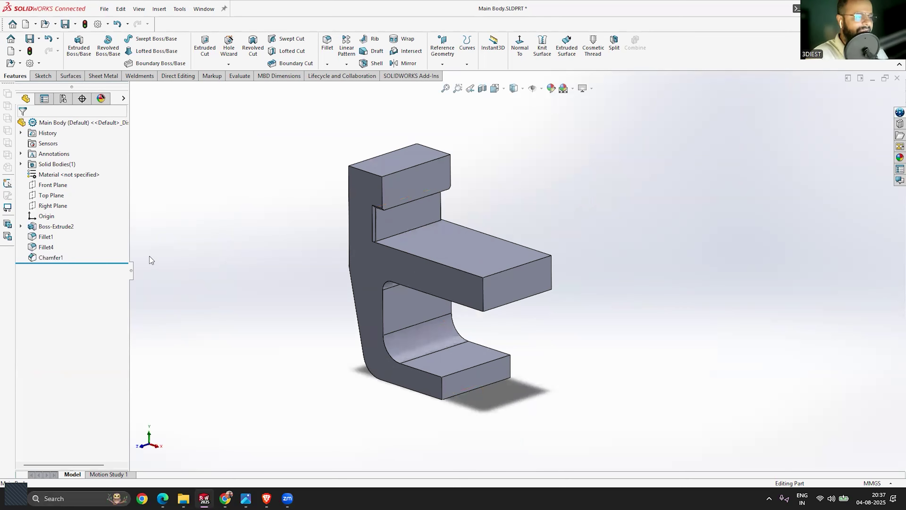
pyautogui.rightClick(50, 257)
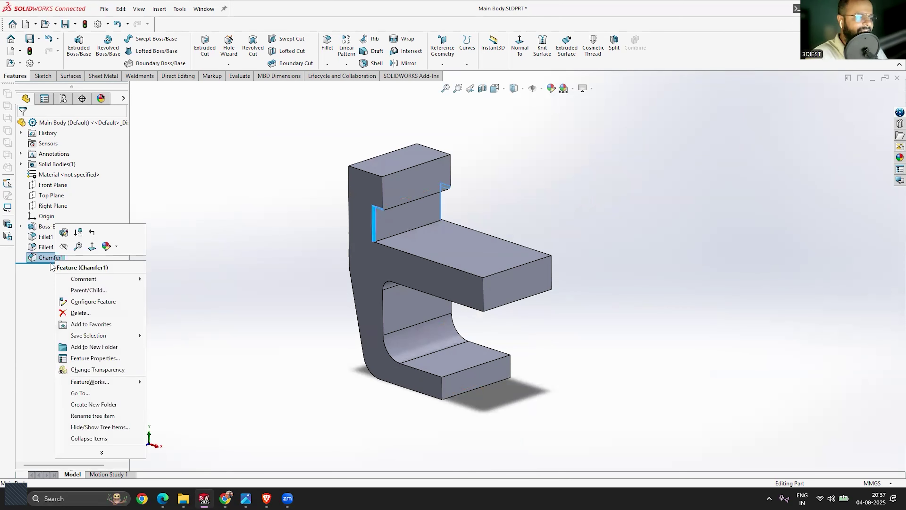
pyautogui.click(63, 236)
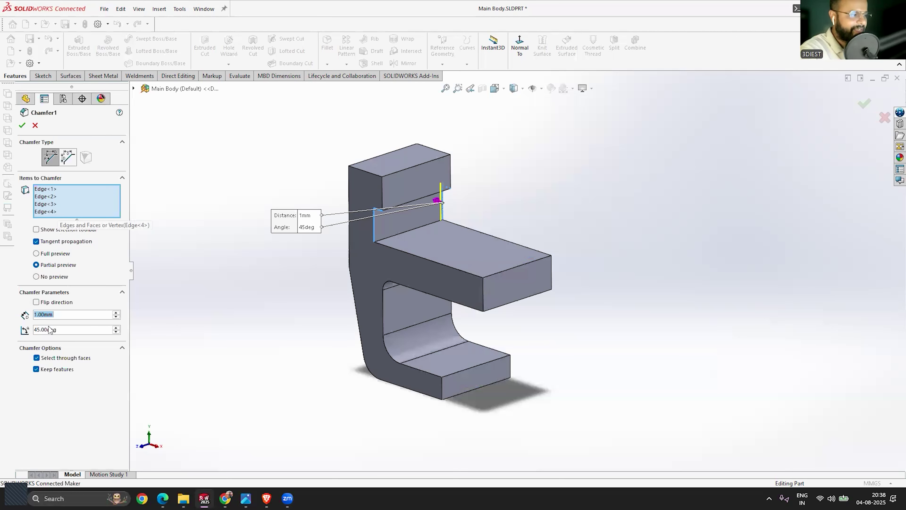
pyautogui.write('2')
pyautogui.press('Return')
pyautogui.scroll(-5, 404, 248)
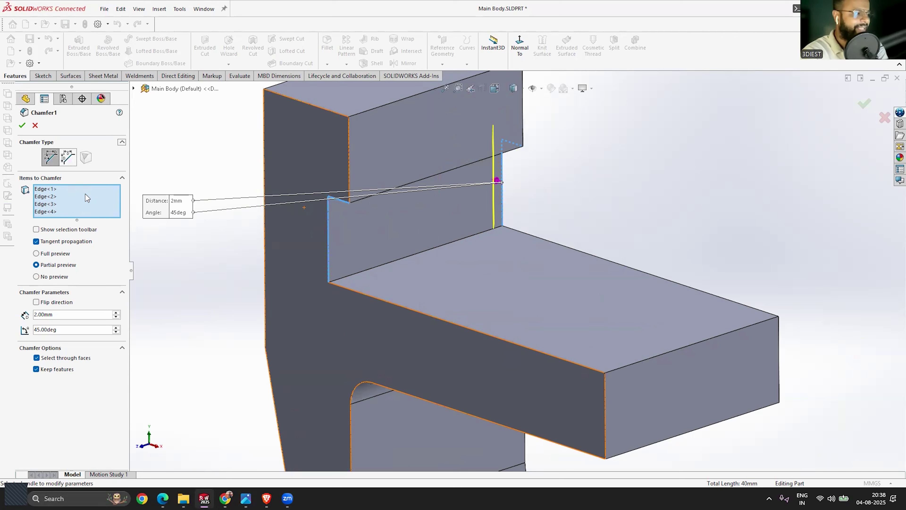
pyautogui.click(91, 198)
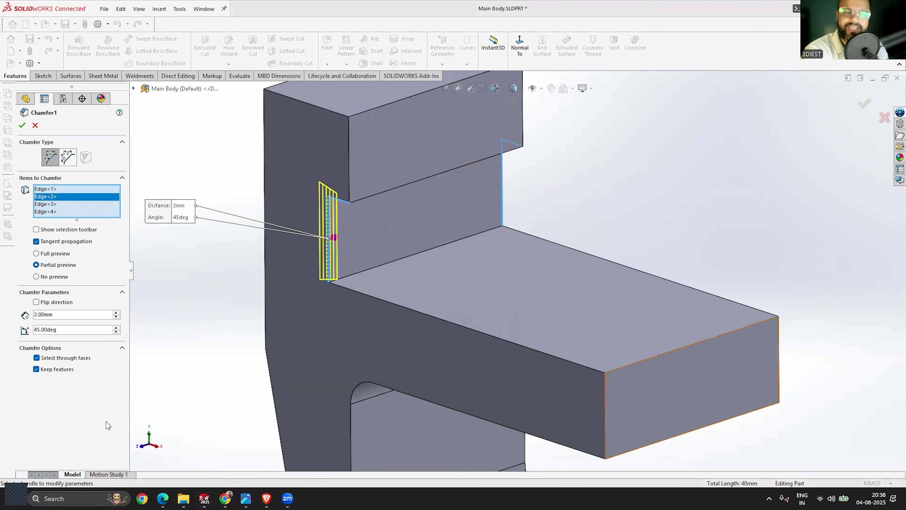
# Add the top-face edges along both side faces and the first side's rear upright edge to the chamfer
pyautogui.press('f')
pyautogui.scroll(-3, 558, 264)
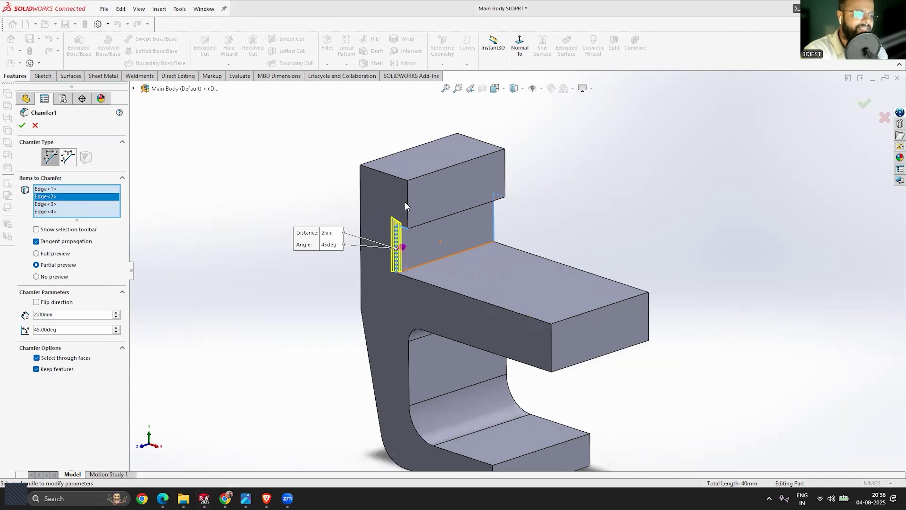
pyautogui.click(389, 176)
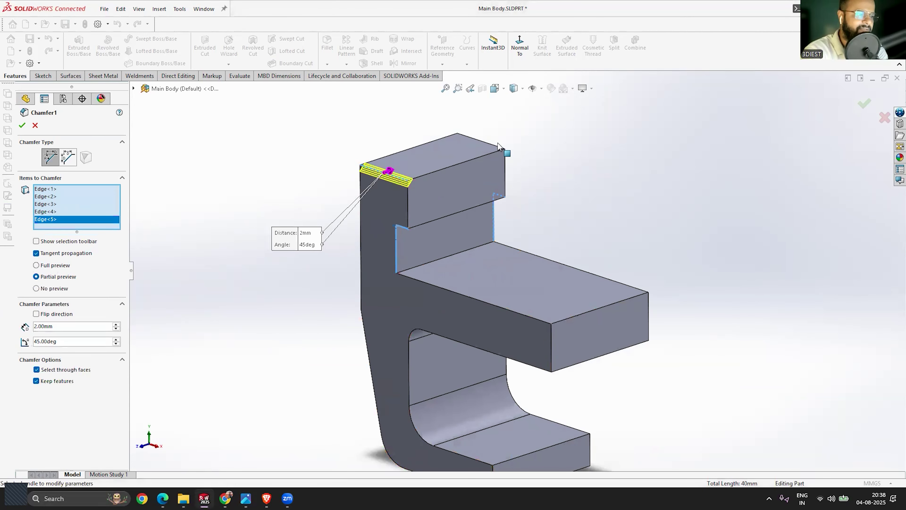
pyautogui.click(482, 140)
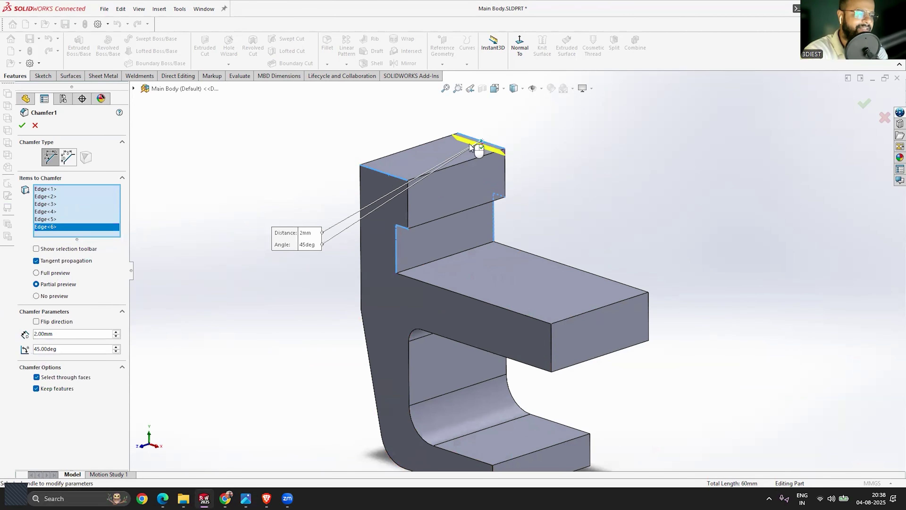
pyautogui.click(360, 184)
# Add the second side's rear upright, lower sloped, bottom and rounded outer corner edges to the 2 mm chamfer
pyautogui.moveTo(361, 190); pyautogui.dragTo(514, 204, button='middle')
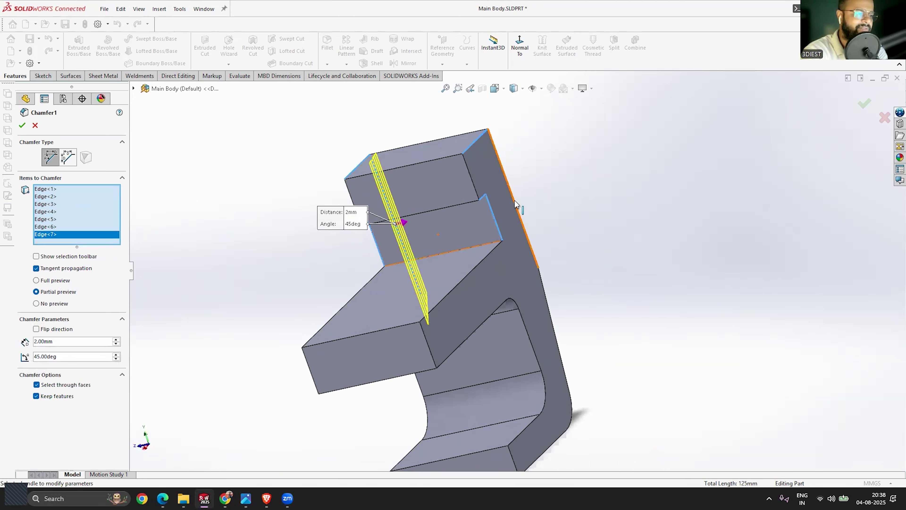
pyautogui.click(515, 204)
pyautogui.scroll(2, 519, 273)
pyautogui.click(543, 311)
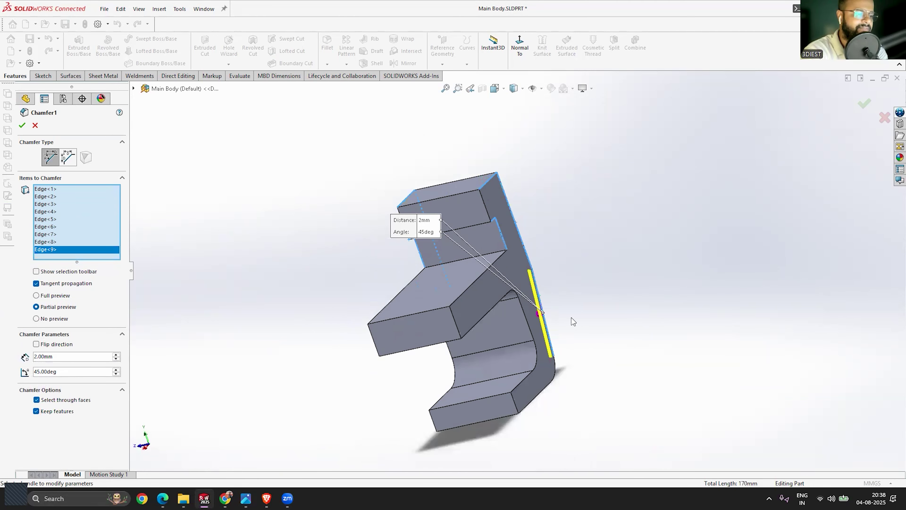
pyautogui.scroll(-3, 572, 318)
pyautogui.click(564, 349)
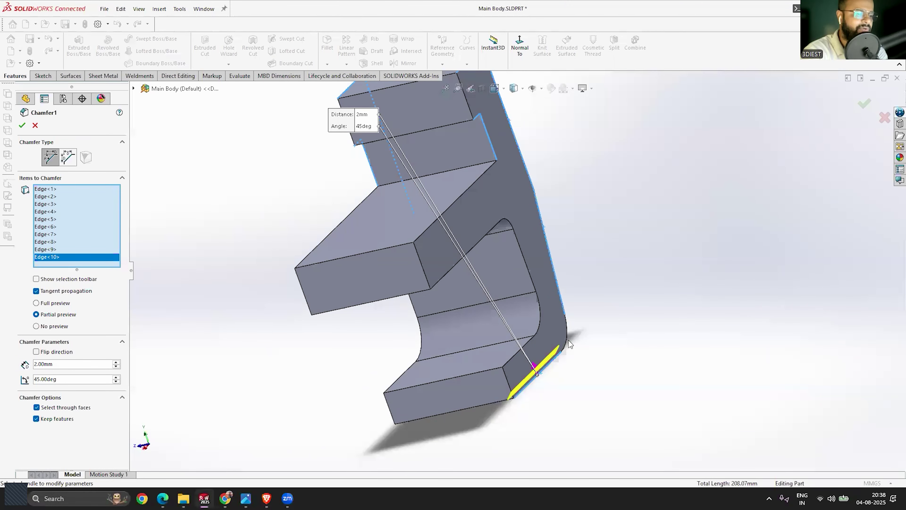
pyautogui.click(566, 330)
# Add the first side's bottom edge, rounded outer corner edge and lower sloped rear edge to the chamfer
pyautogui.moveTo(462, 357); pyautogui.dragTo(357, 383, button='middle')
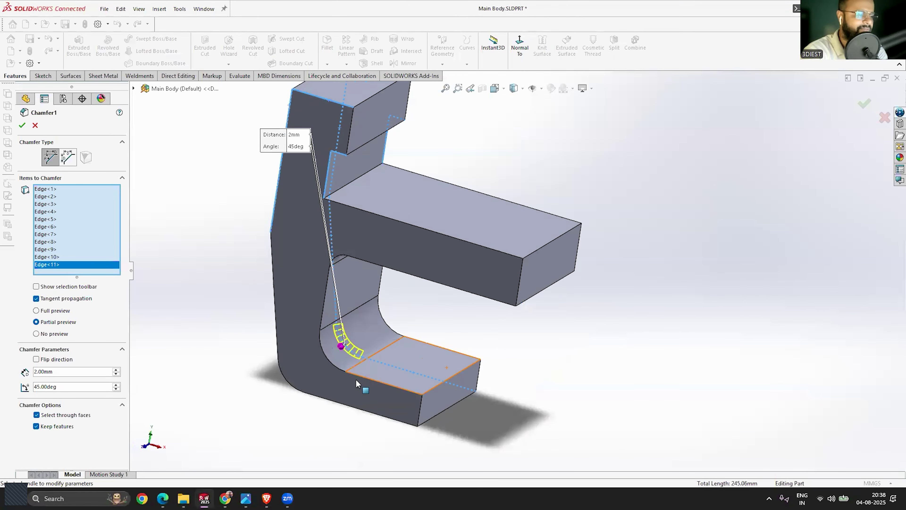
pyautogui.click(342, 400)
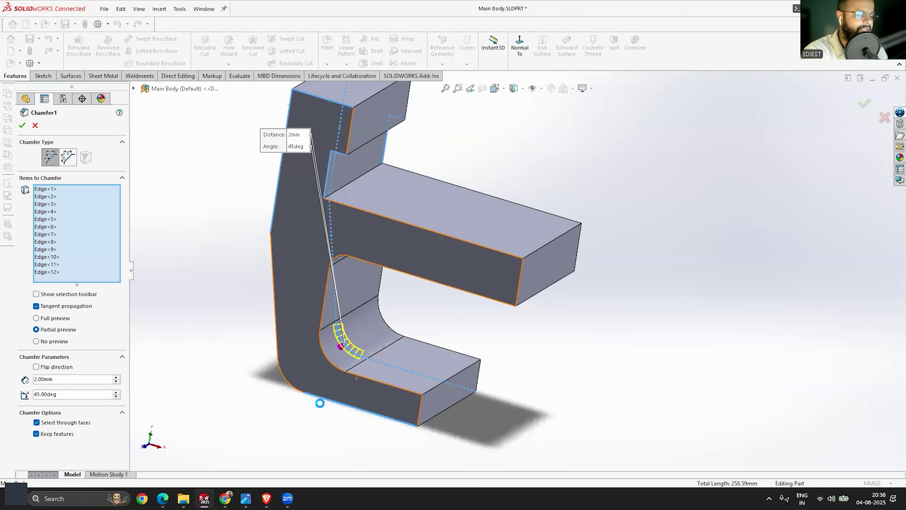
pyautogui.click(279, 374)
pyautogui.click(276, 351)
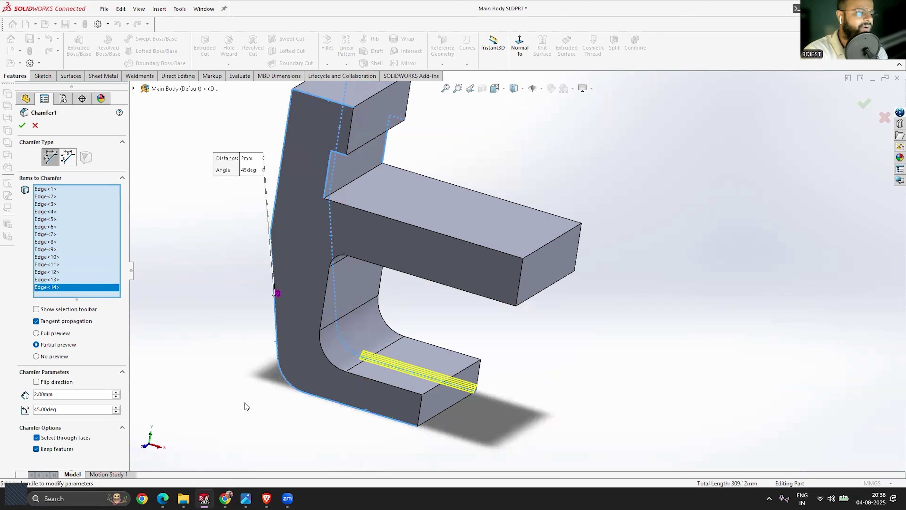
# Add the first side's inner edges to the chamfer: foot top, both inner fillets, inner wall and arm underside
pyautogui.moveTo(271, 303); pyautogui.dragTo(412, 337, button='middle')
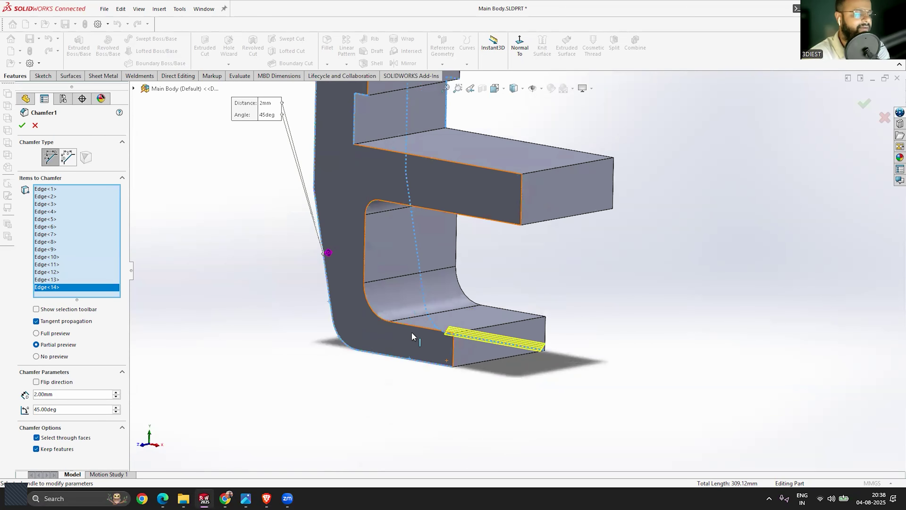
pyautogui.click(415, 341)
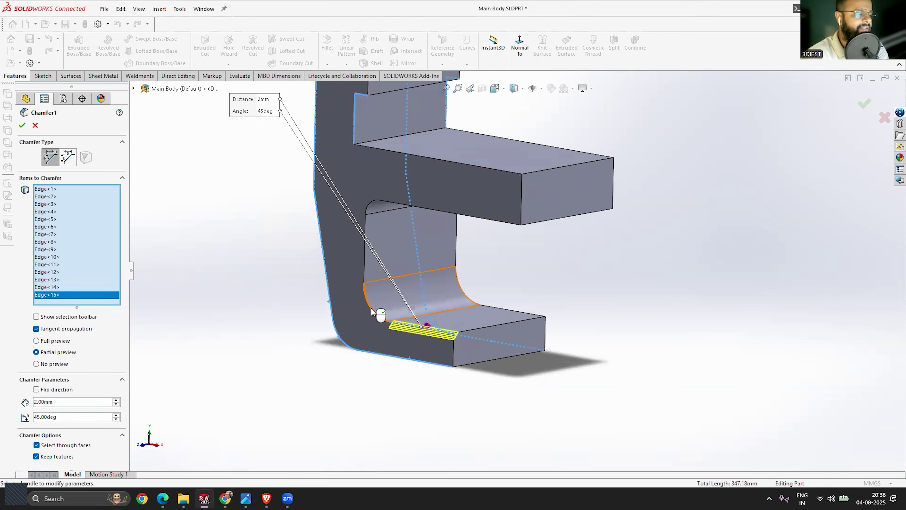
pyautogui.click(371, 311)
pyautogui.click(369, 255)
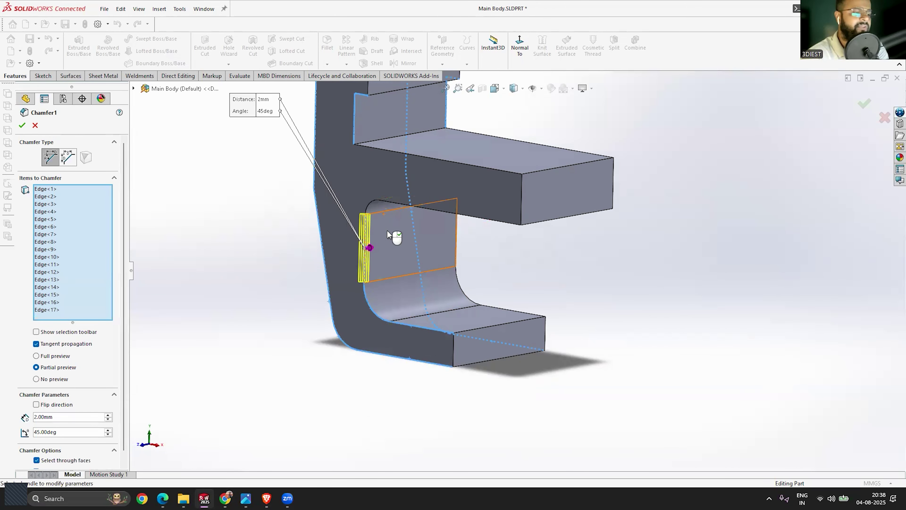
pyautogui.scroll(-5, 388, 235)
pyautogui.click(399, 241)
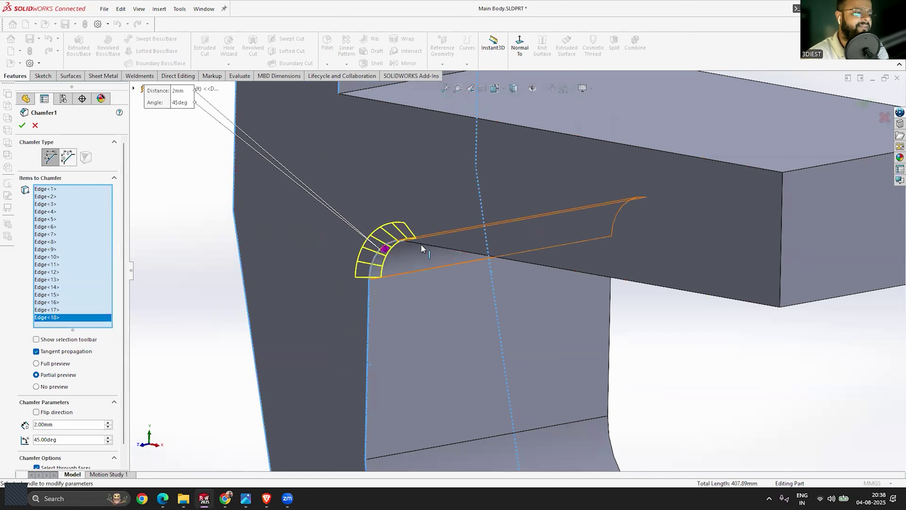
pyautogui.click(430, 250)
pyautogui.scroll(10, 435, 248)
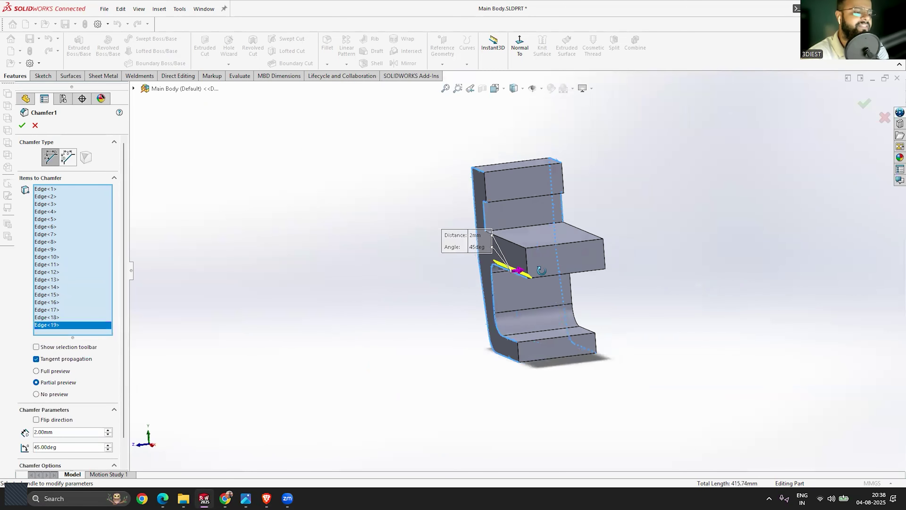
# Add the second side's matching inner edges from the arm underside to the foot top and apply the 2 mm chamfer
pyautogui.moveTo(541, 270); pyautogui.dragTo(455, 294, button='middle')
pyautogui.scroll(-5, 532, 283)
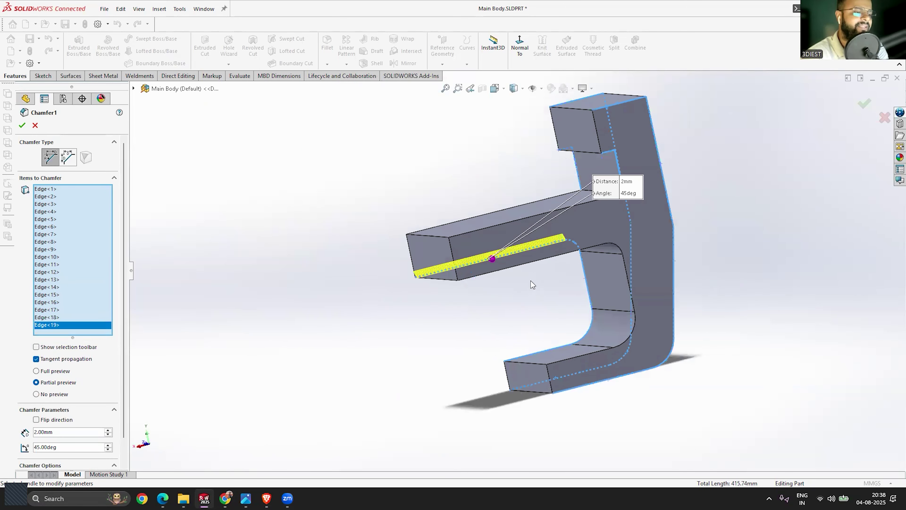
pyautogui.click(519, 267)
pyautogui.click(617, 246)
pyautogui.click(625, 273)
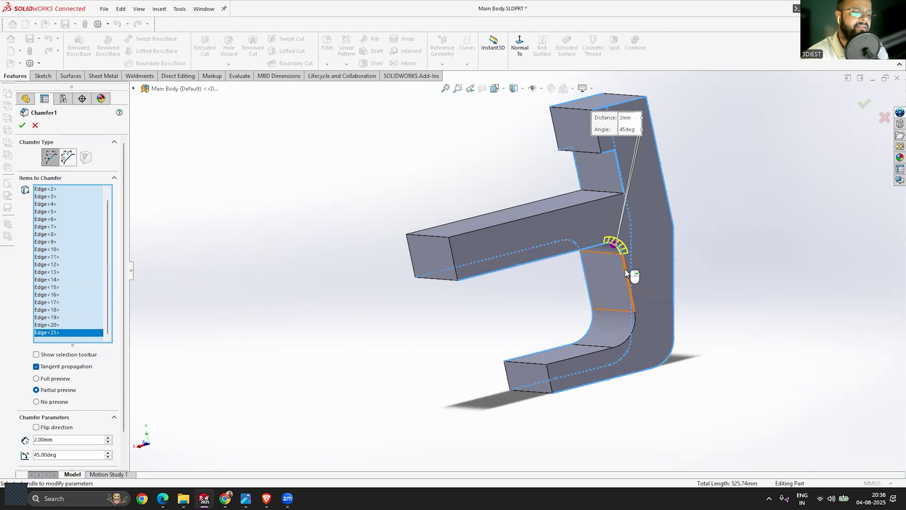
pyautogui.click(623, 344)
pyautogui.moveTo(591, 356); pyautogui.dragTo(625, 335, button='middle')
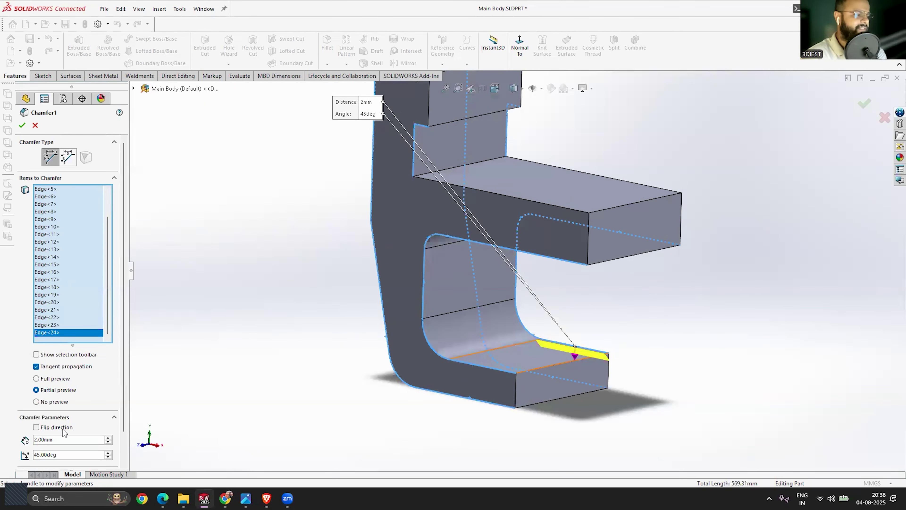
pyautogui.click(22, 124)
# Examine the chamfered side edges around the whole body
pyautogui.scroll(3, 550, 295)
pyautogui.moveTo(549, 295); pyautogui.dragTo(589, 286, button='middle')
pyautogui.scroll(-3, 471, 207)
pyautogui.moveTo(471, 207); pyautogui.dragTo(508, 229, button='middle')
pyautogui.scroll(2, 424, 250)
pyautogui.scroll(-3, 628, 296)
pyautogui.moveTo(612, 298)
pyautogui.mouseDown(button='middle')
pyautogui.moveTo(567, 272)
pyautogui.moveTo(543, 284)
pyautogui.moveTo(600, 292)
pyautogui.mouseUp(button='middle')
pyautogui.scroll(3, 574, 279)
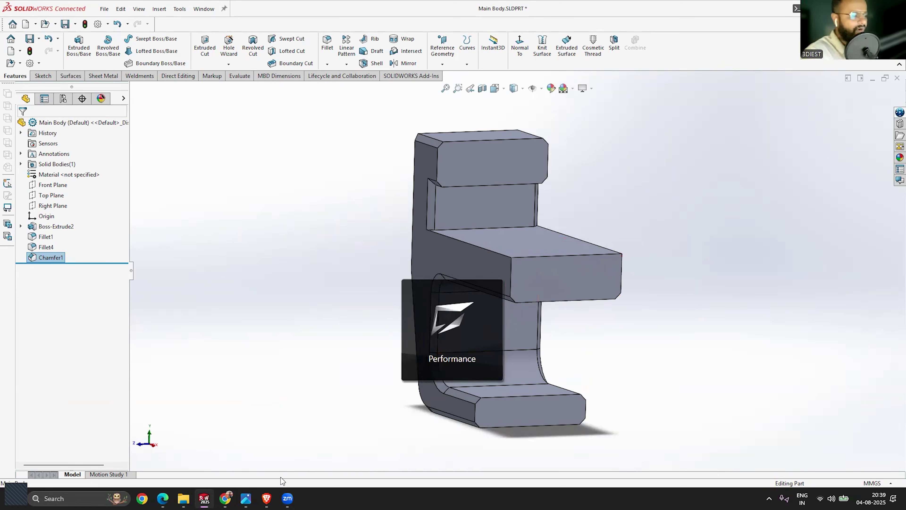
# Check the assignment drawing in the browser for the body's remaining details, and return to the SOLIDWORKS part
pyautogui.click(204, 498)
pyautogui.click(204, 499)
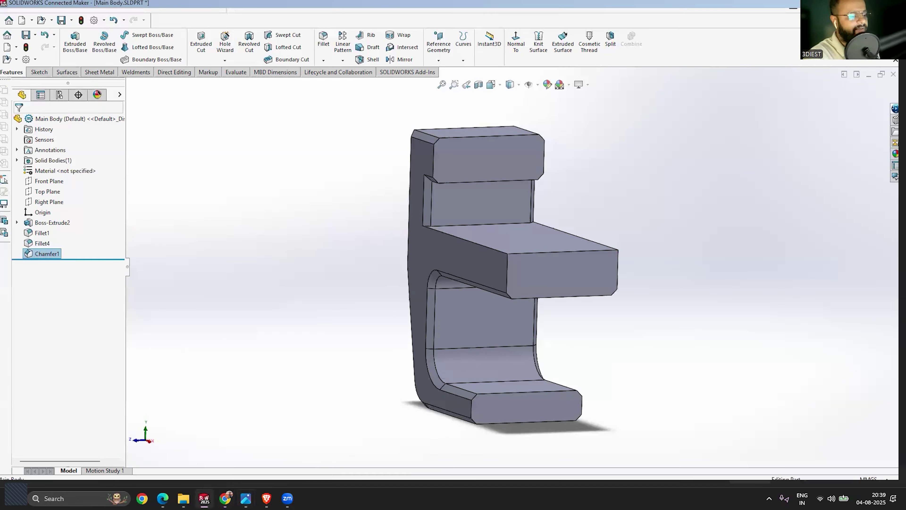
pyautogui.click(266, 498)
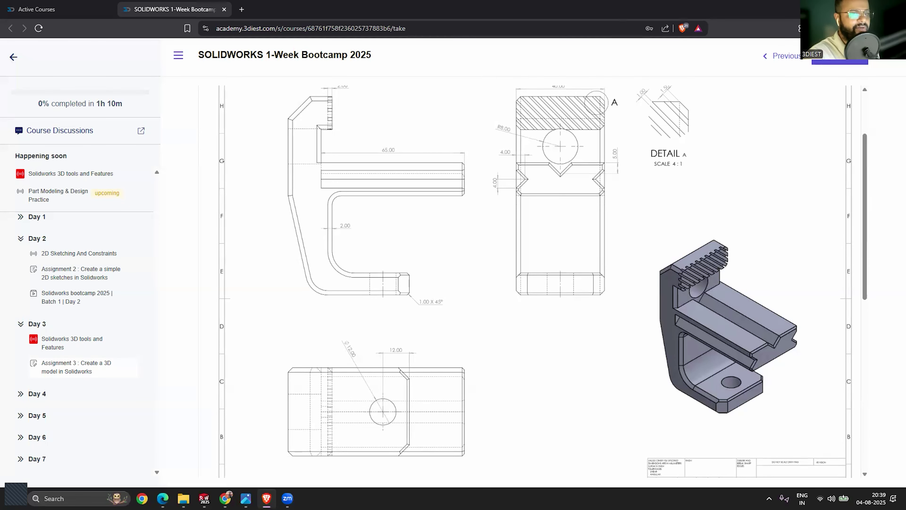
pyautogui.hotkey('alt', 'Tab')
# Chamfer the body's top rear edge with a 10 mm distance and 45° angle
pyautogui.moveTo(423, 156); pyautogui.dragTo(454, 186, button='middle')
pyautogui.scroll(-3, 456, 190)
pyautogui.click(407, 159)
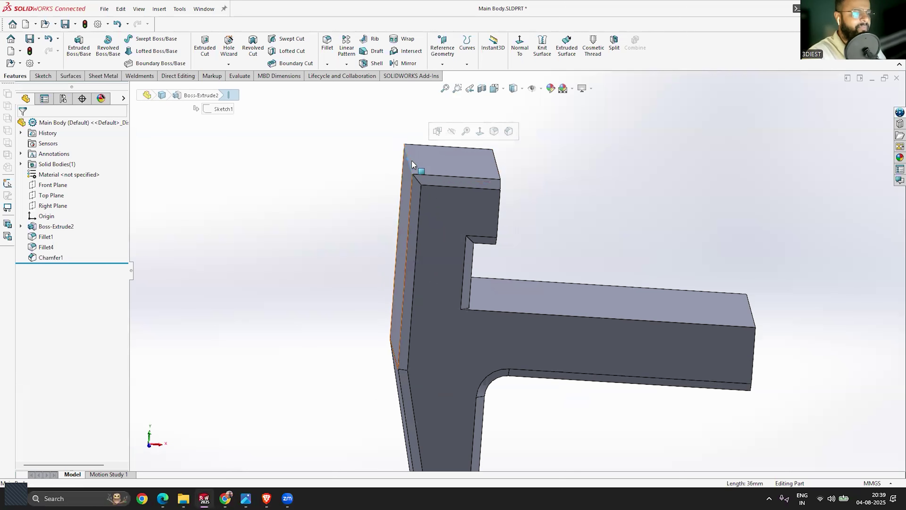
pyautogui.click(327, 64)
pyautogui.click(345, 86)
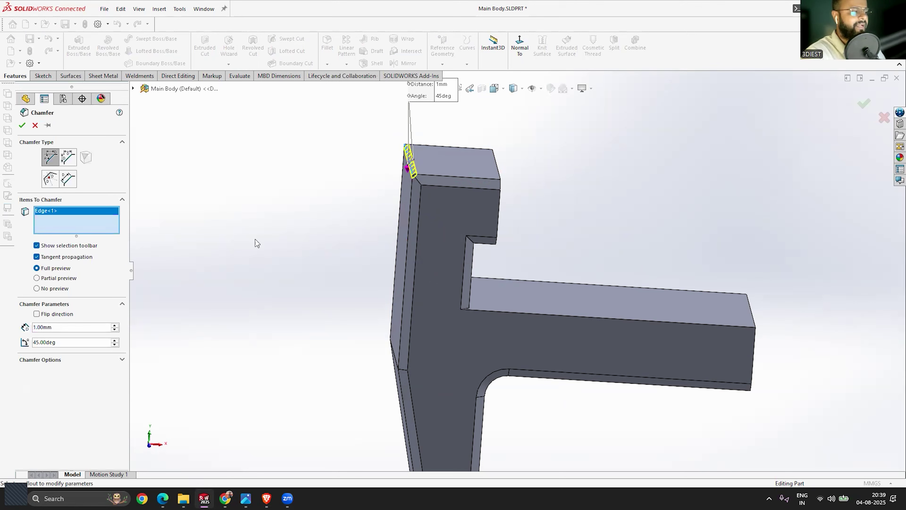
pyautogui.click(54, 327)
pyautogui.write('10')
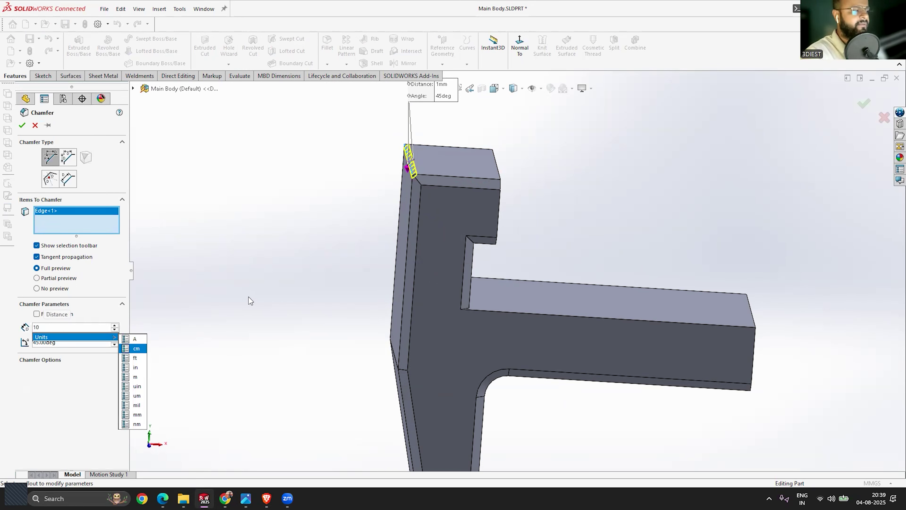
pyautogui.press('Return')
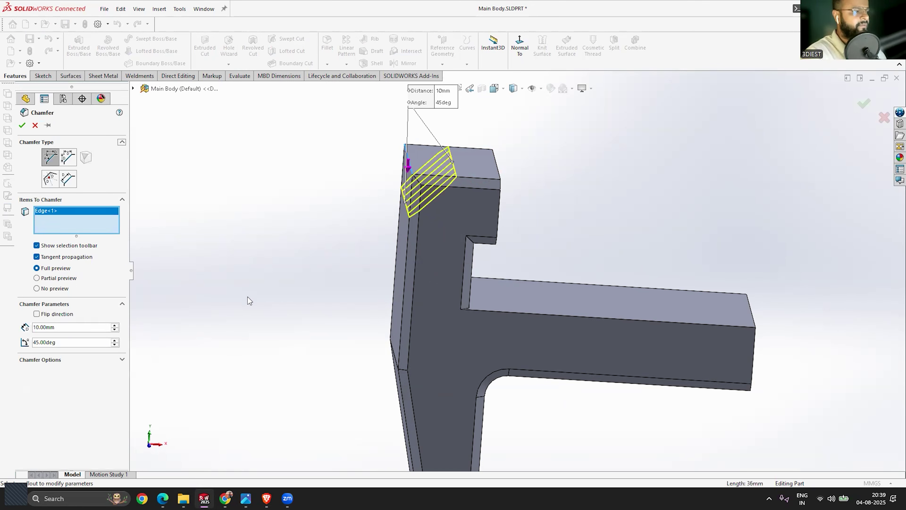
pyautogui.click(22, 126)
# Reorder the features so the 2 mm side-edge chamfer follows the 10 mm top rear chamfer
pyautogui.moveTo(200, 257); pyautogui.dragTo(211, 281, button='middle')
pyautogui.scroll(5, 469, 243)
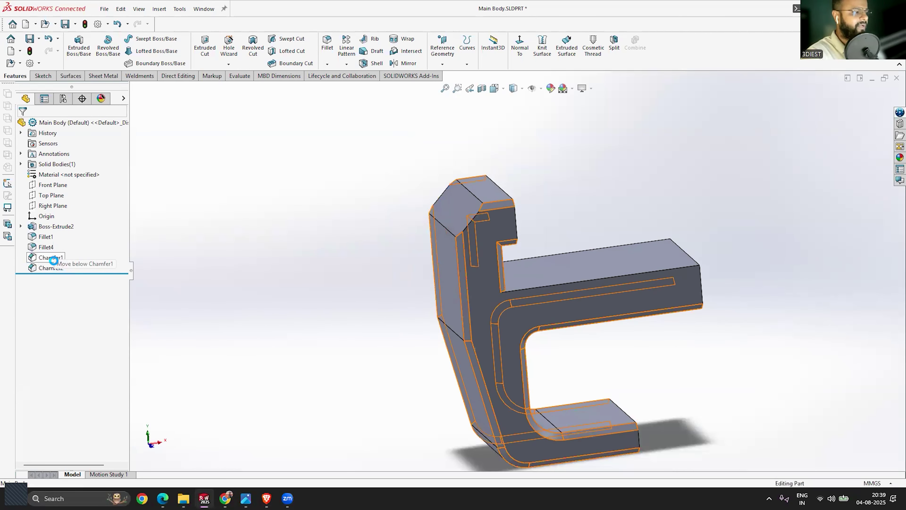
pyautogui.moveTo(50, 257); pyautogui.dragTo(53, 268)
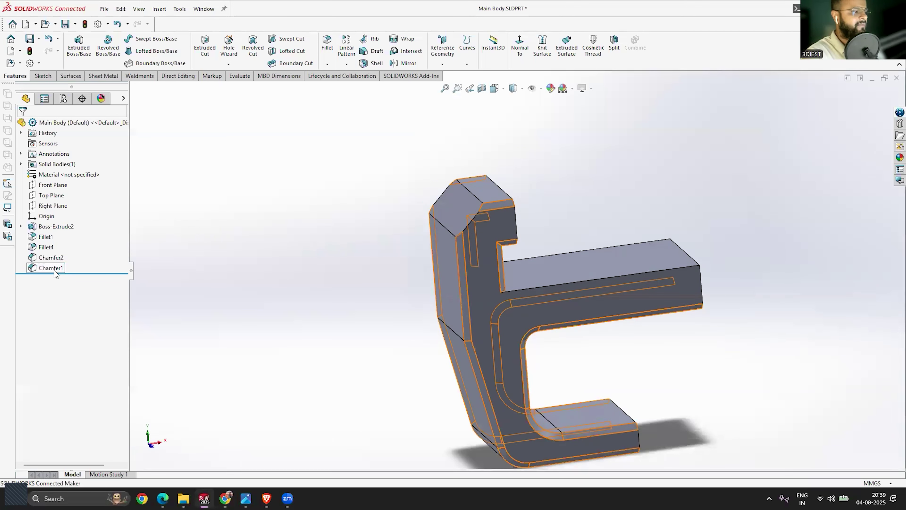
# Edit the 2 mm side-edge chamfer and add both sloped side edges of the 10 mm top rear chamfer to it
pyautogui.click(52, 271)
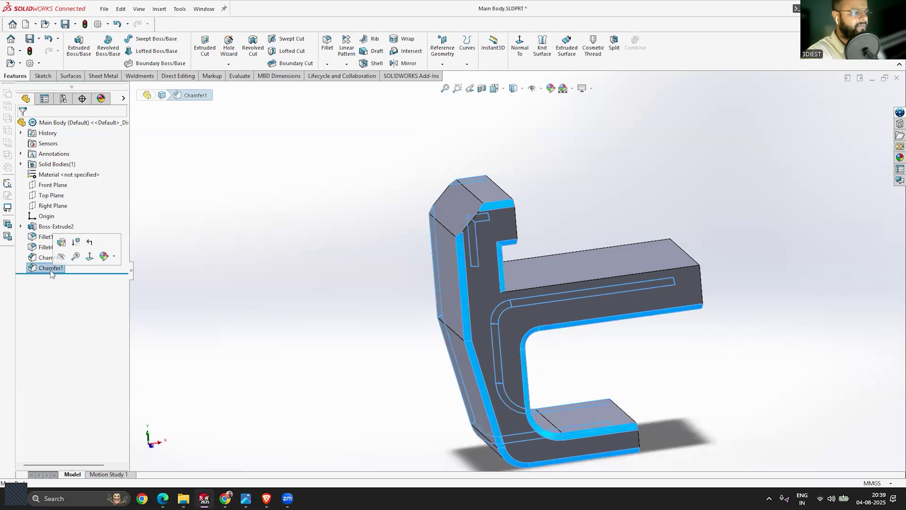
pyautogui.rightClick(51, 269)
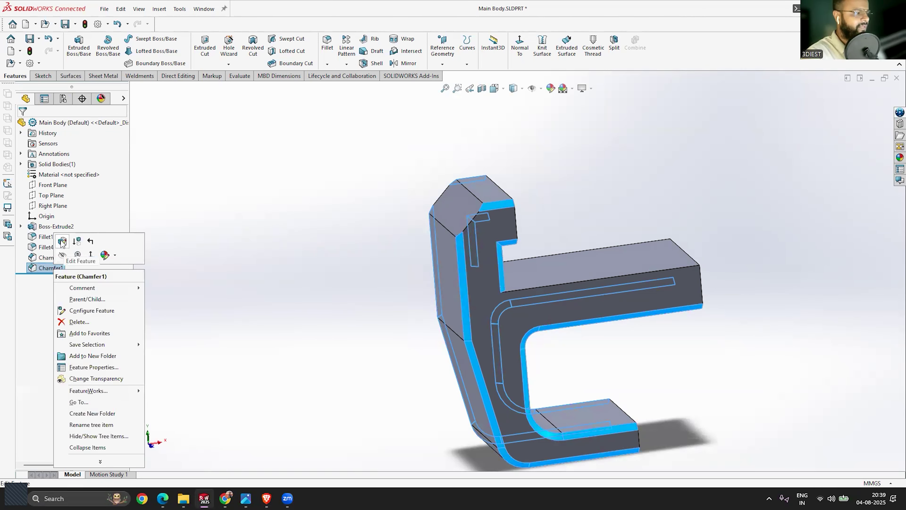
pyautogui.click(419, 272)
pyautogui.scroll(-2, 464, 225)
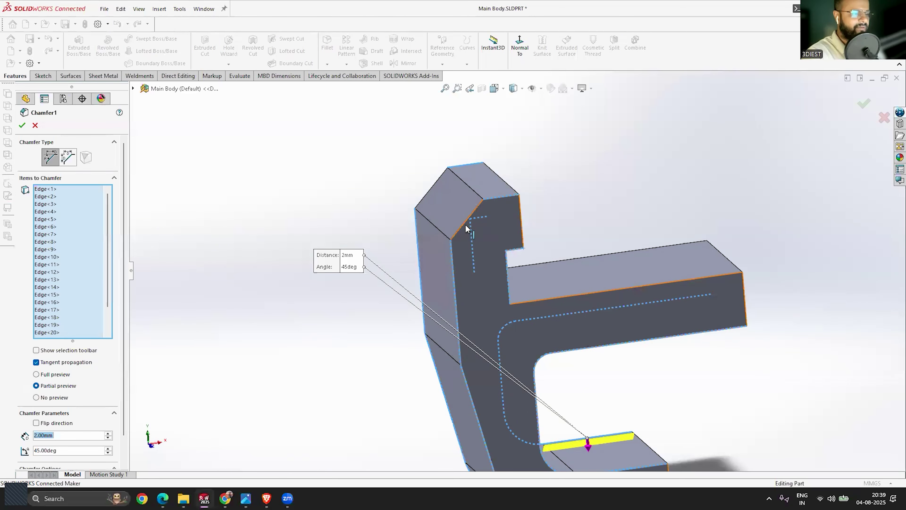
pyautogui.click(463, 227)
pyautogui.click(432, 190)
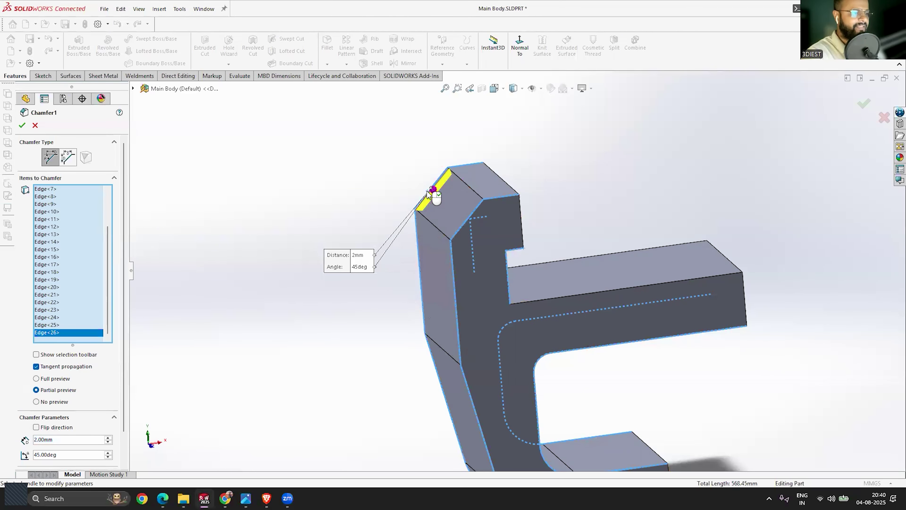
# Finish the 2 mm, 45° chamfer on the selected body edges and inspect the bevelled edges
pyautogui.click(22, 125)
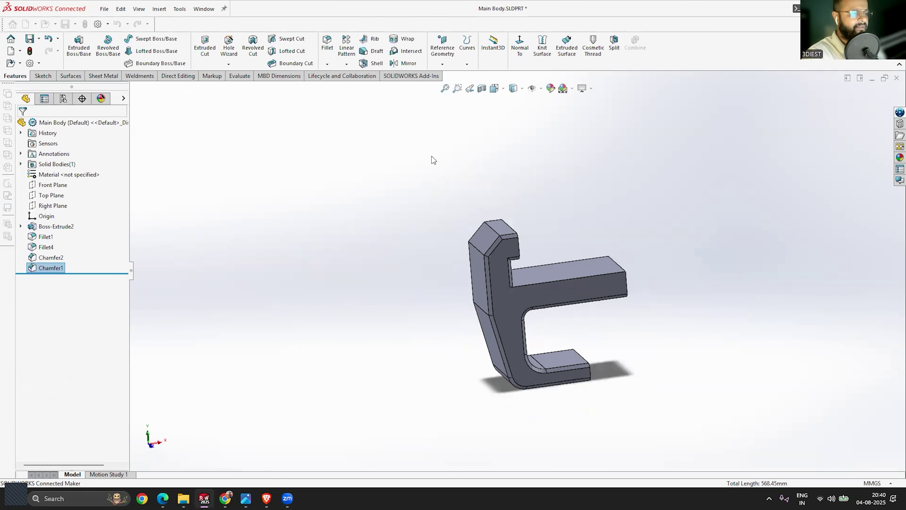
pyautogui.scroll(-3, 465, 320)
pyautogui.moveTo(464, 316); pyautogui.dragTo(420, 303, button='middle')
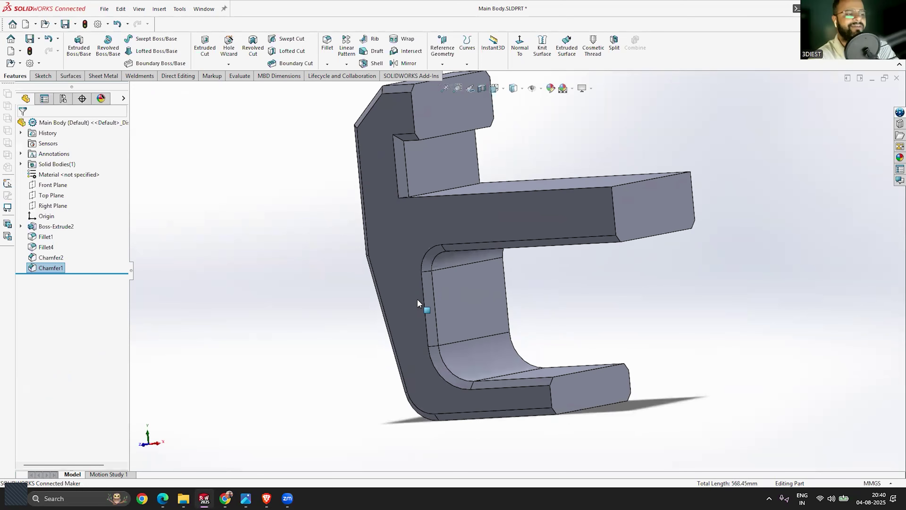
pyautogui.scroll(3, 529, 264)
pyautogui.scroll(-3, 529, 265)
pyautogui.moveTo(522, 267)
pyautogui.mouseDown(button='middle')
pyautogui.moveTo(504, 313)
pyautogui.moveTo(513, 271)
pyautogui.mouseUp(button='middle')
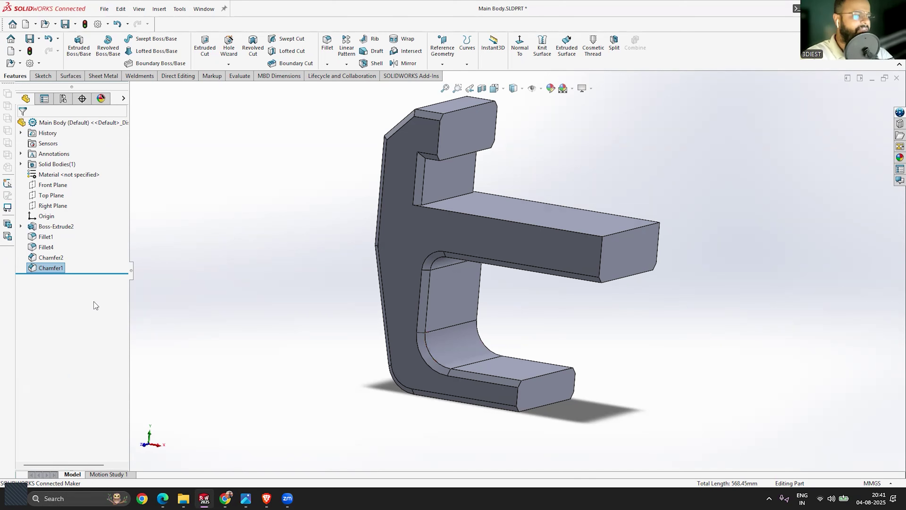
# Roll the model back to before Chamfer1 and delete Chamfer2 together with its dependent chamfer
pyautogui.click(48, 257)
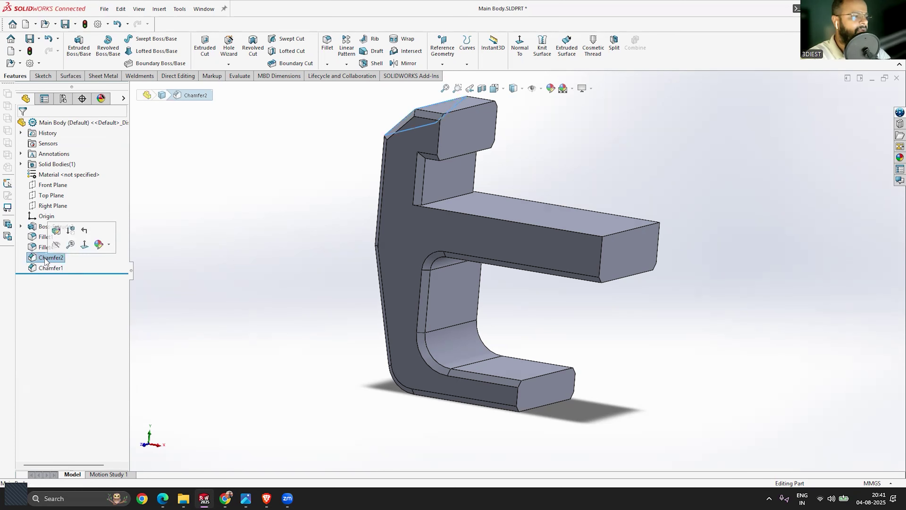
pyautogui.rightClick(45, 258)
pyautogui.click(140, 266)
pyautogui.moveTo(80, 273); pyautogui.dragTo(77, 266)
pyautogui.moveTo(360, 229); pyautogui.dragTo(425, 202, button='middle')
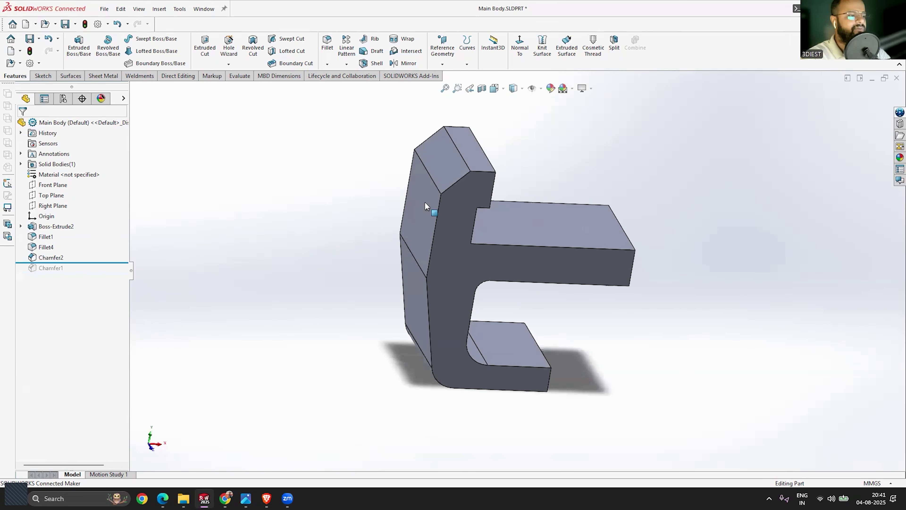
pyautogui.scroll(-3, 450, 162)
pyautogui.click(454, 166)
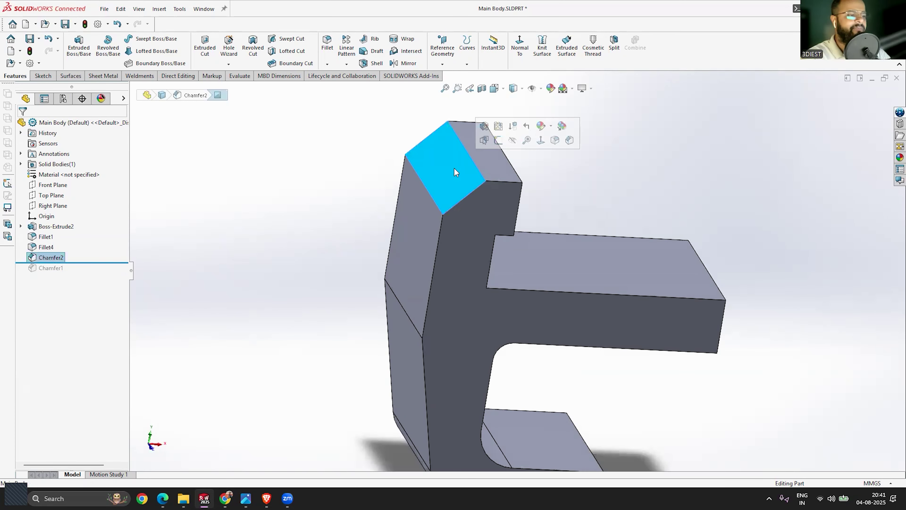
pyautogui.rightClick(57, 257)
pyautogui.click(56, 258)
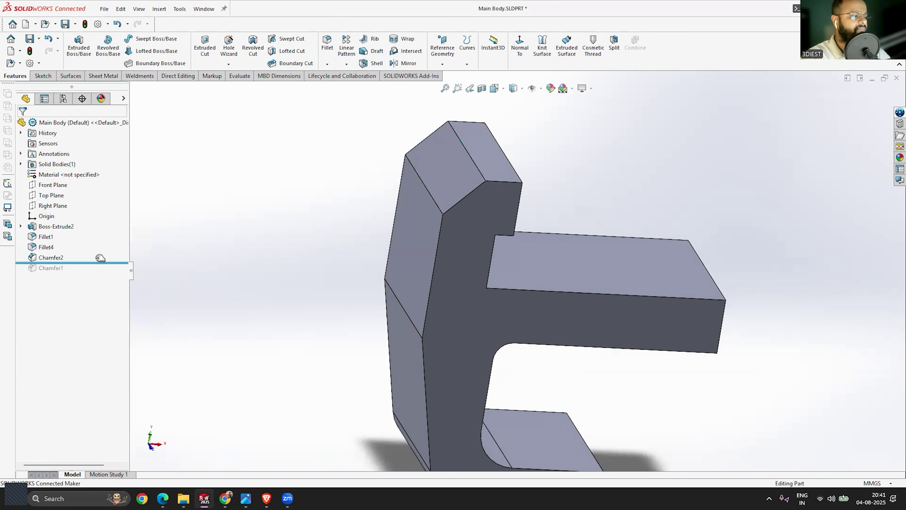
pyautogui.press('Delete')
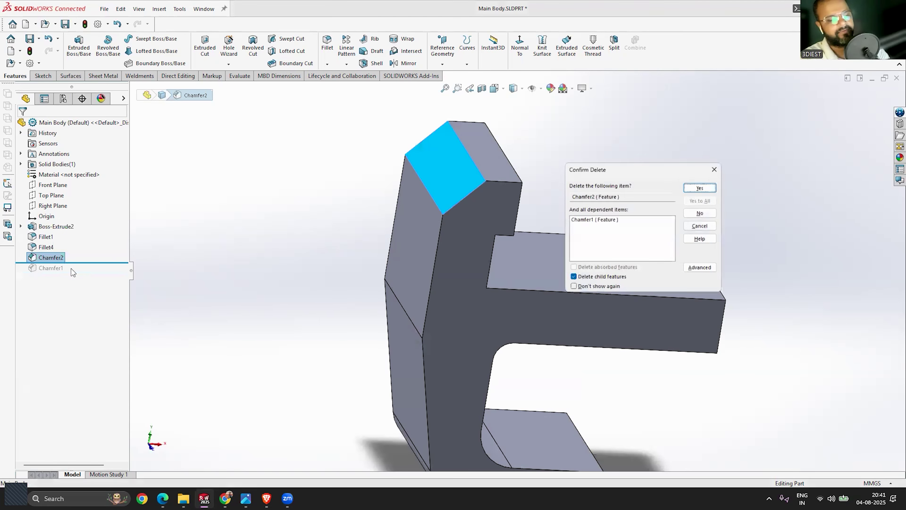
pyautogui.click(698, 185)
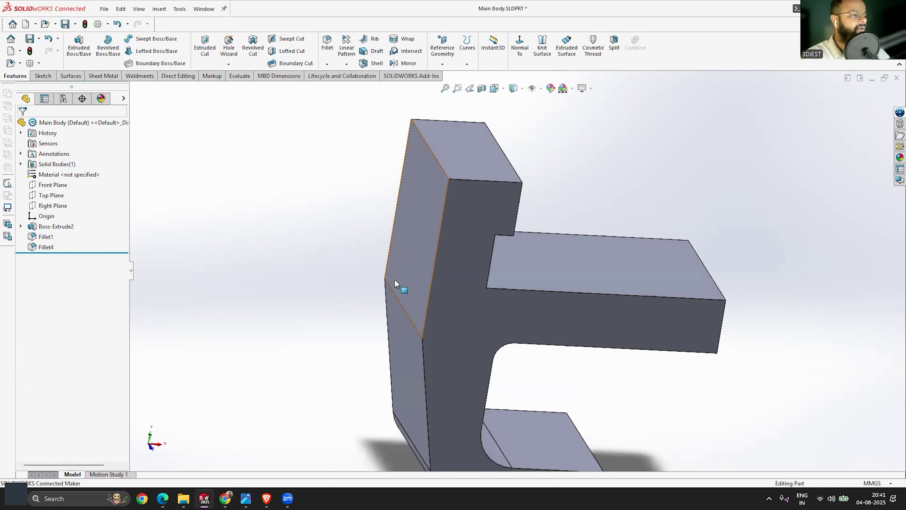
# Chamfer the upper back edge of the upright with a 10 mm distance at 45°
pyautogui.click(327, 64)
pyautogui.click(335, 87)
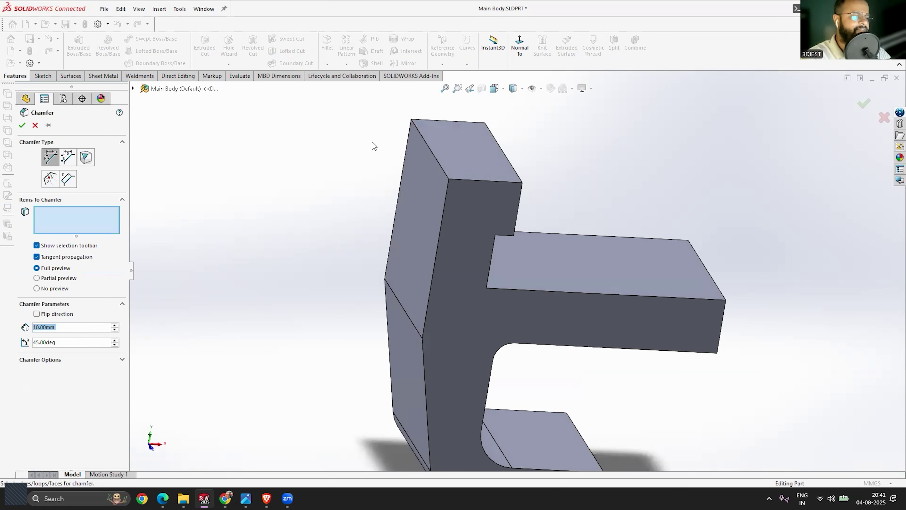
pyautogui.click(430, 154)
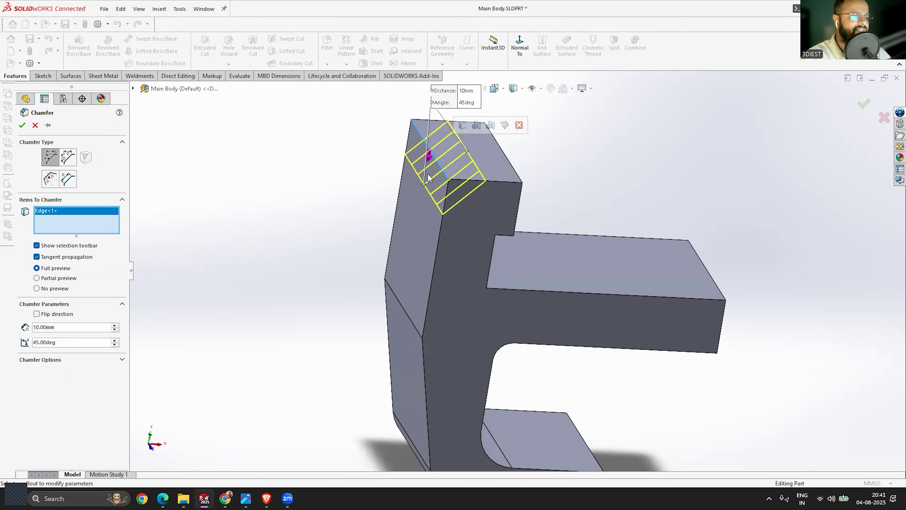
pyautogui.doubleClick(40, 327)
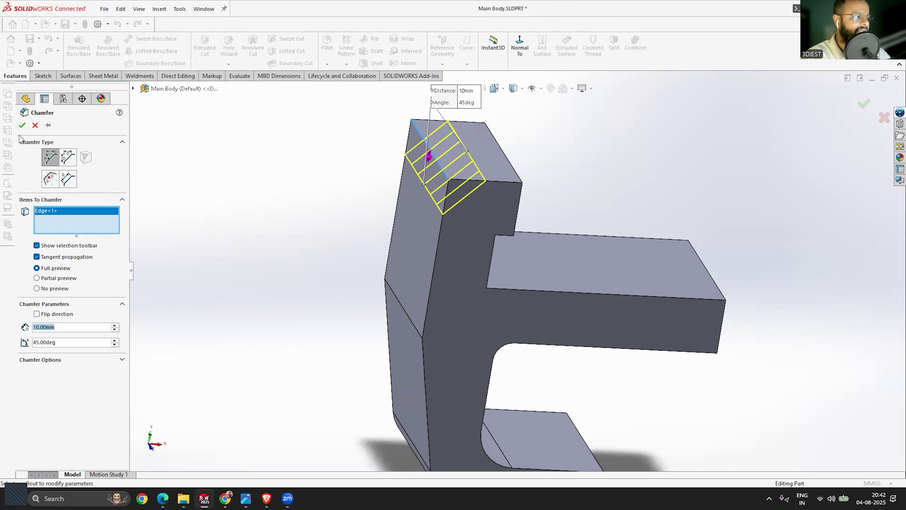
pyautogui.click(22, 125)
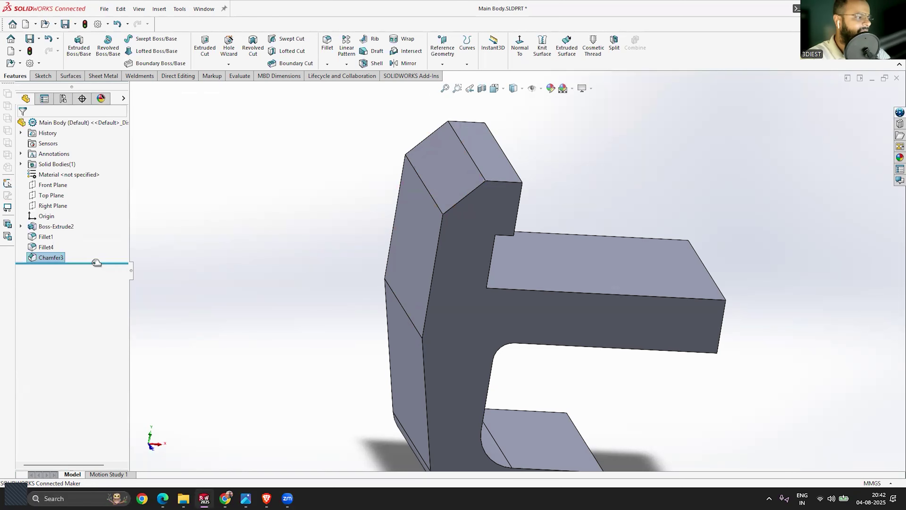
# Check the chamfered body from the other side and save the part
pyautogui.scroll(5, 438, 222)
pyautogui.moveTo(438, 223); pyautogui.dragTo(305, 272, button='middle')
pyautogui.scroll(-3, 305, 272)
pyautogui.click(64, 24)
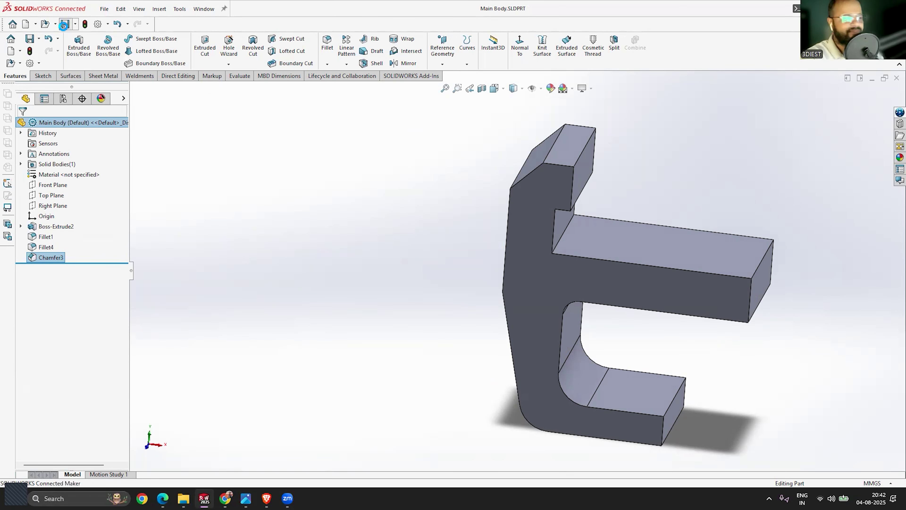
# Examine the body from several sides, and switch to the Brave browser to view the assignment drawing
pyautogui.moveTo(434, 283); pyautogui.dragTo(695, 303, button='middle')
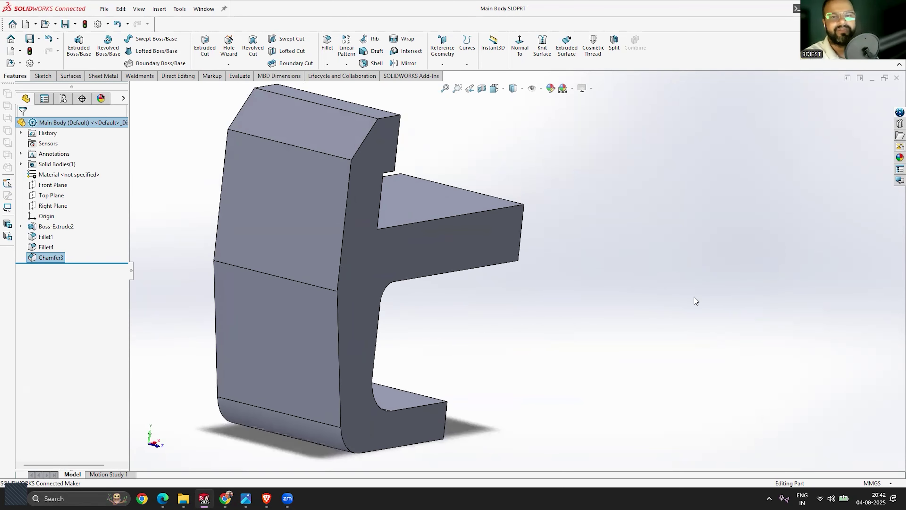
pyautogui.press('f')
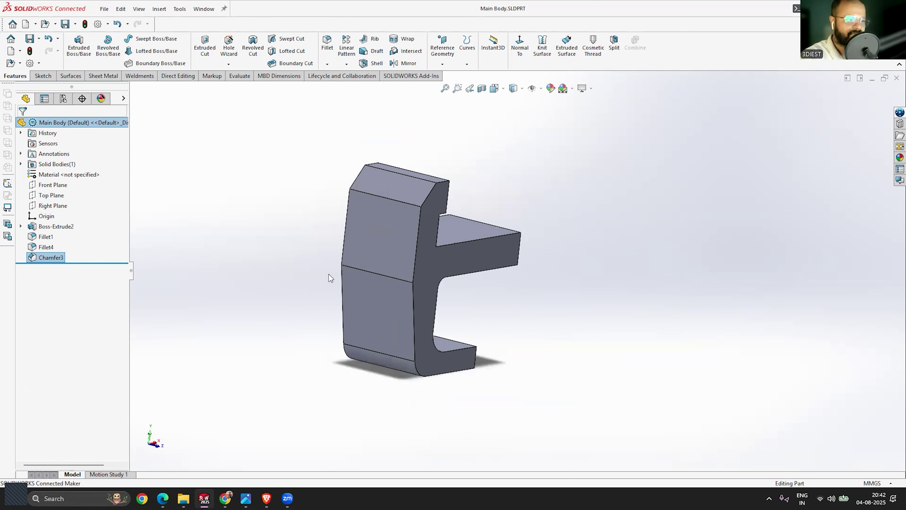
pyautogui.moveTo(407, 279); pyautogui.dragTo(406, 296, button='middle')
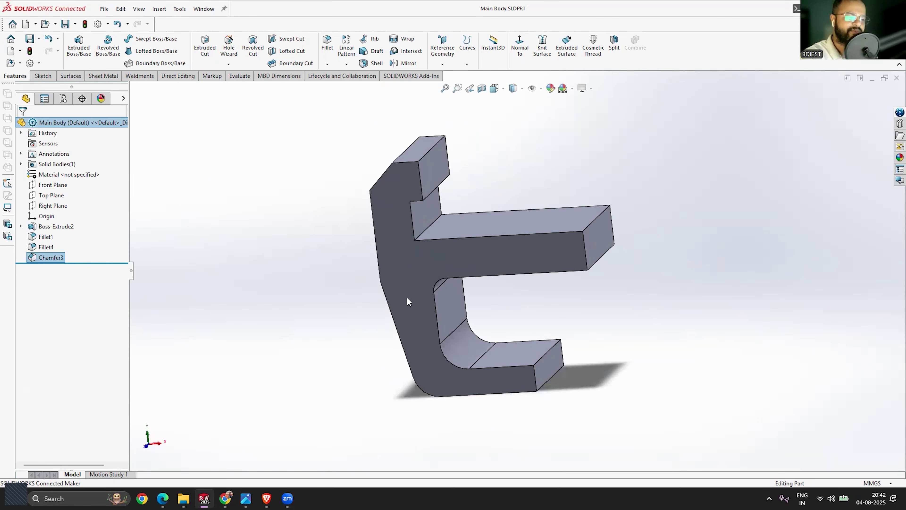
pyautogui.moveTo(562, 291); pyautogui.dragTo(406, 262, button='middle')
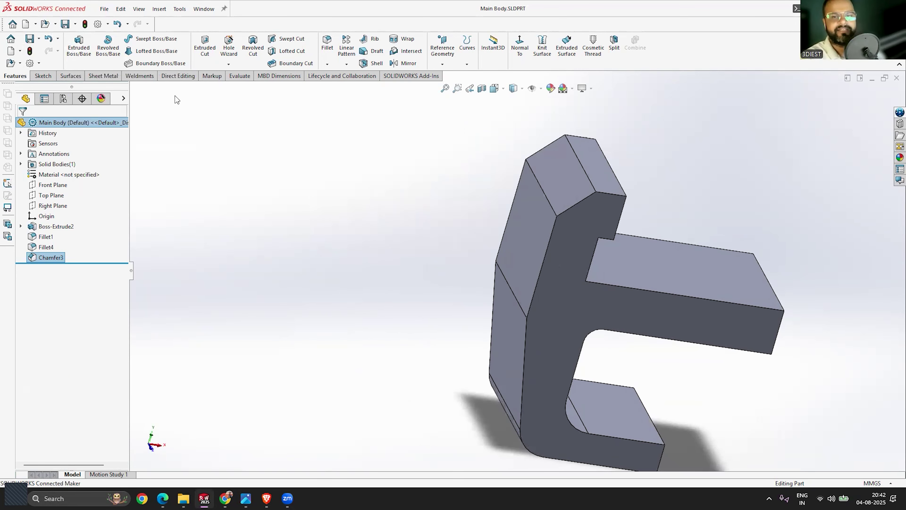
pyautogui.scroll(4, 517, 271)
pyautogui.scroll(-3, 570, 302)
pyautogui.moveTo(563, 286); pyautogui.dragTo(475, 269, button='middle')
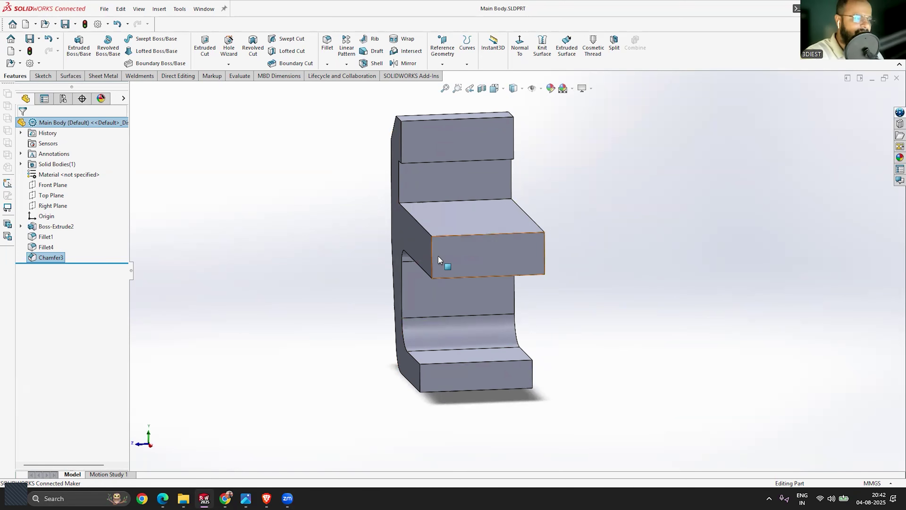
pyautogui.moveTo(267, 498)
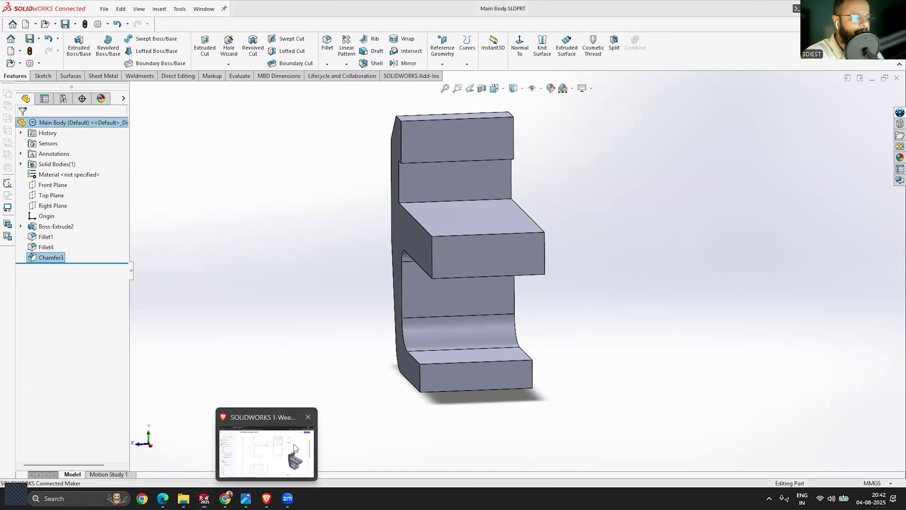
pyautogui.click(267, 448)
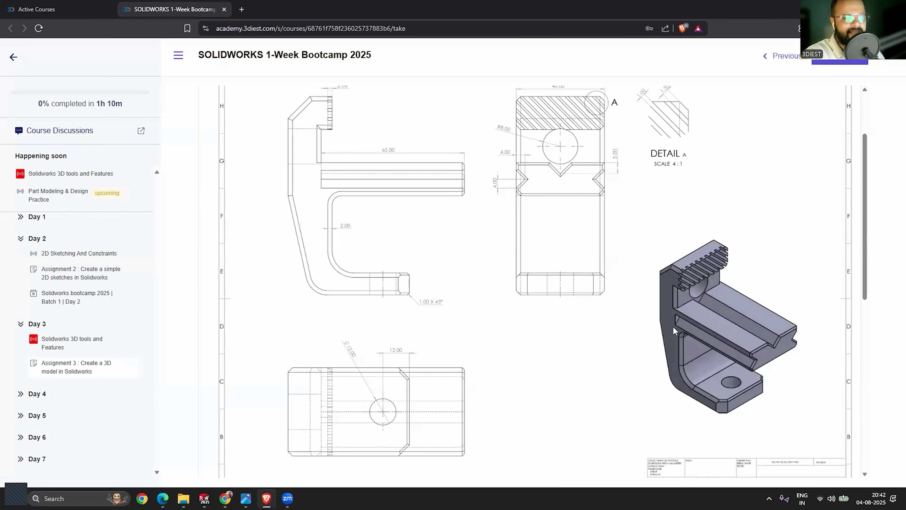
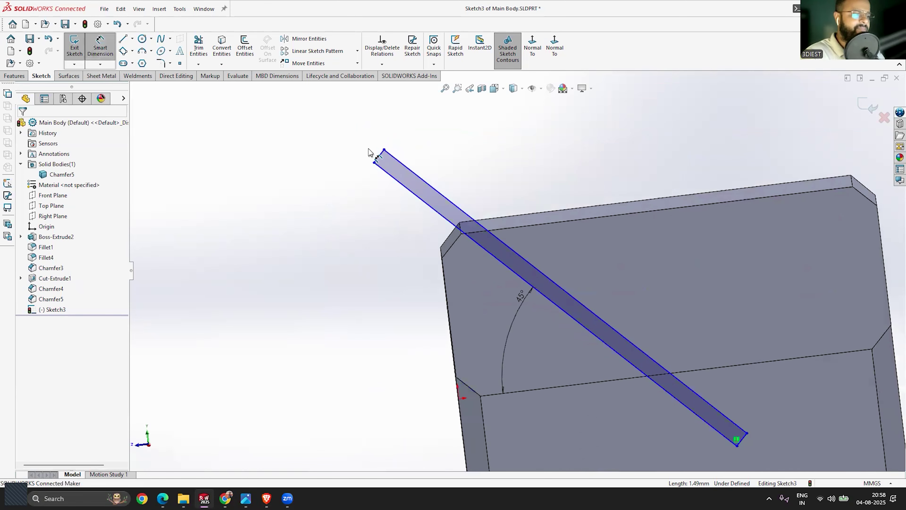
# Dimension the short end of the slanted rectangle on the upper jaw to 1 mm and close the sketch
pyautogui.click(371, 153)
pyautogui.click(363, 148)
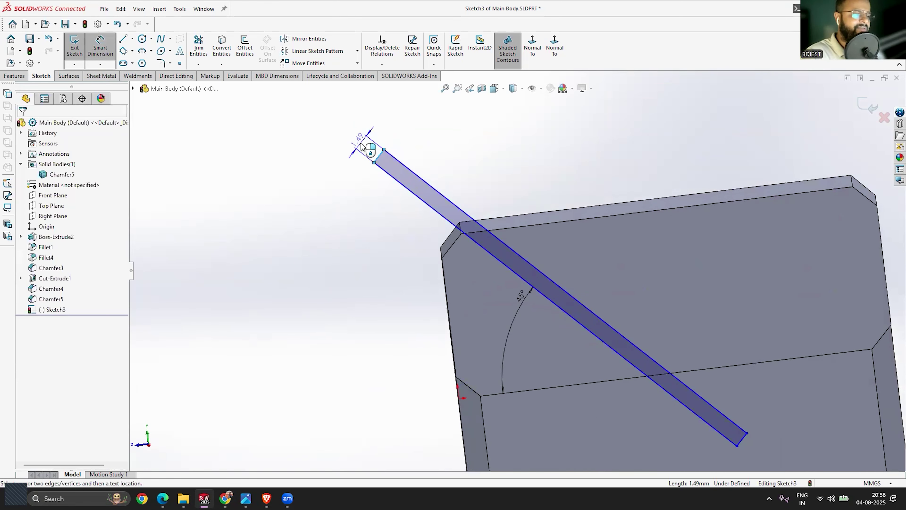
pyautogui.write('1')
pyautogui.press('Return')
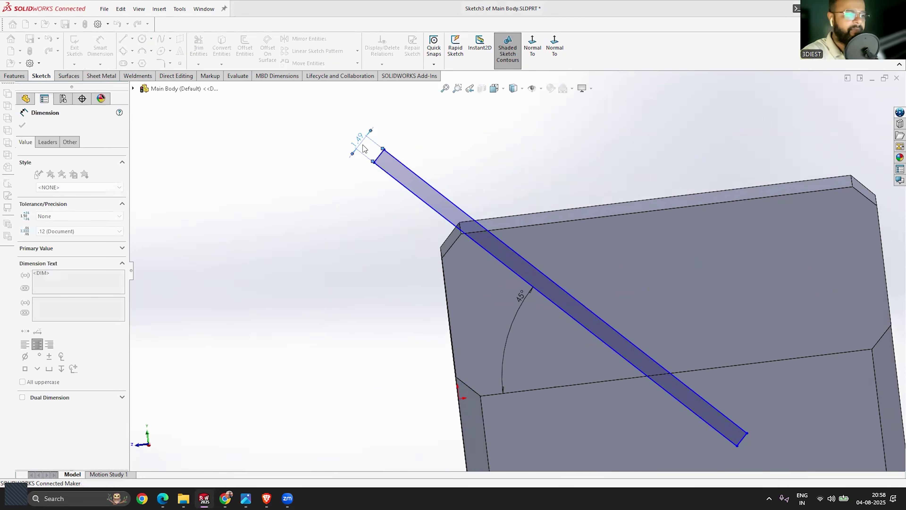
pyautogui.scroll(-2, 480, 196)
pyautogui.moveTo(480, 195); pyautogui.dragTo(486, 357, button='middle')
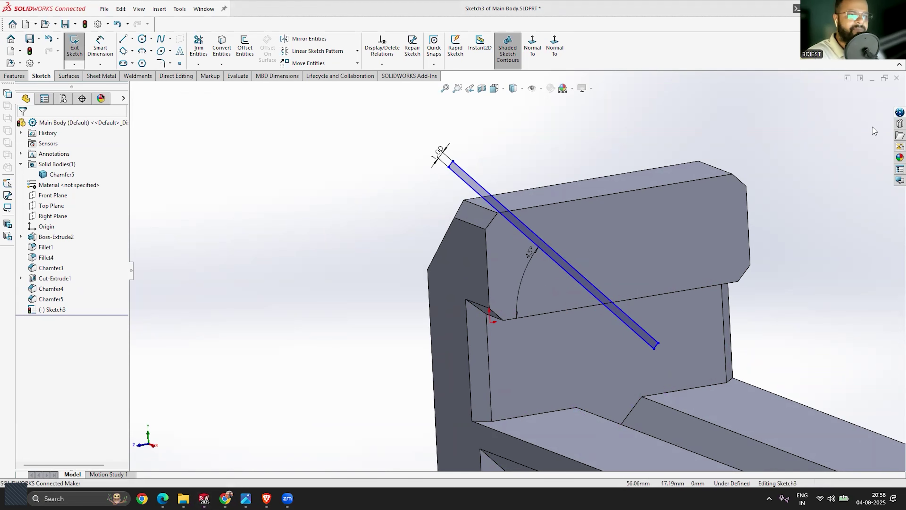
pyautogui.click(74, 54)
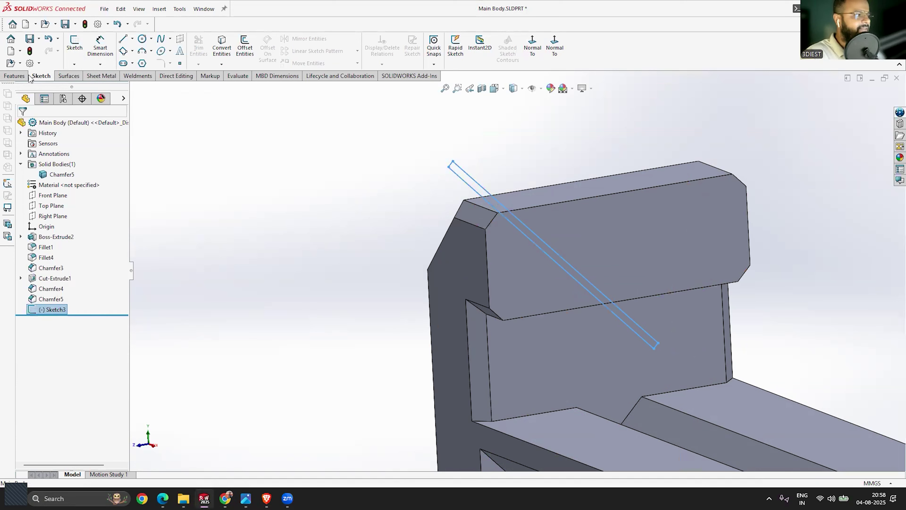
# Extrude the slanted strip 2 mm in the reversed direction, into the jaw, as a separate body without merging the result
pyautogui.click(15, 76)
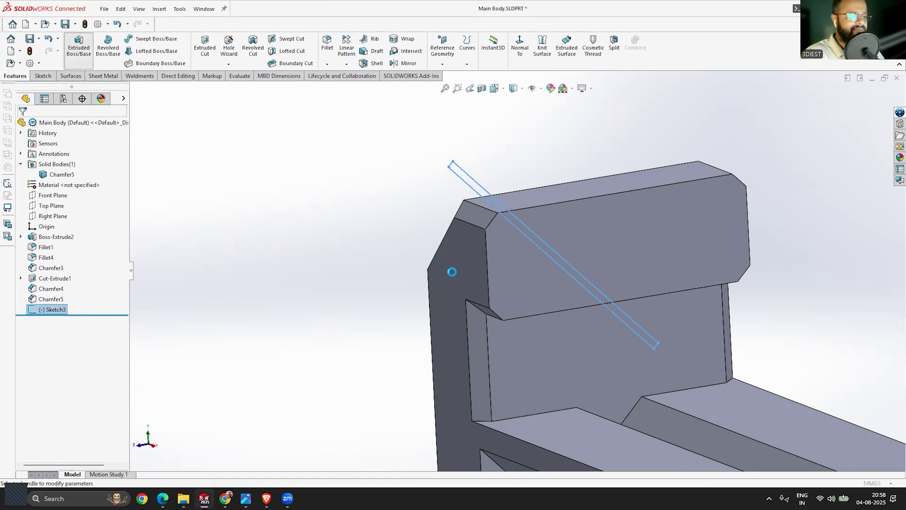
pyautogui.moveTo(332, 218); pyautogui.dragTo(676, 300, button='middle')
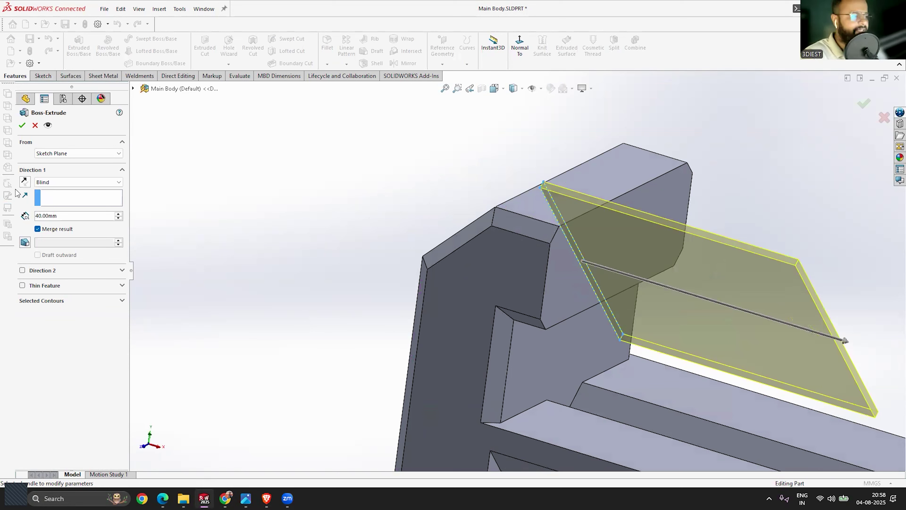
pyautogui.click(24, 182)
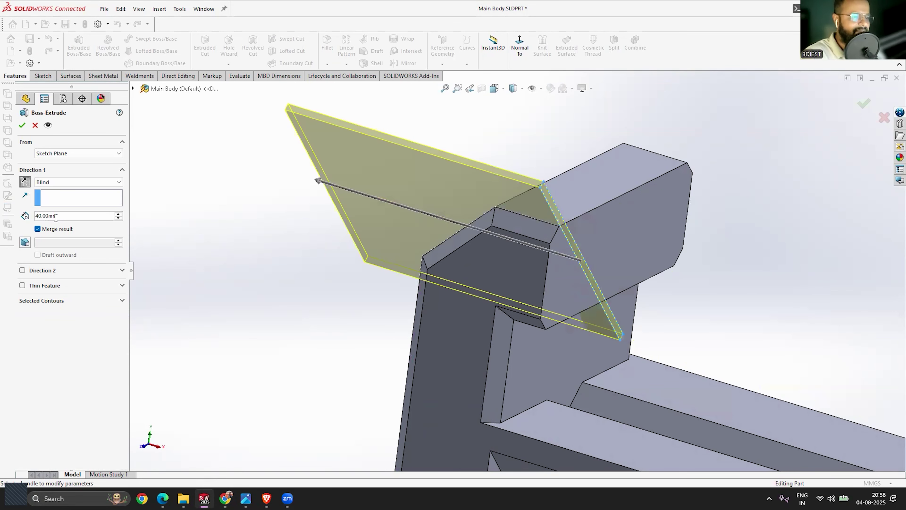
pyautogui.doubleClick(74, 215)
pyautogui.write('2')
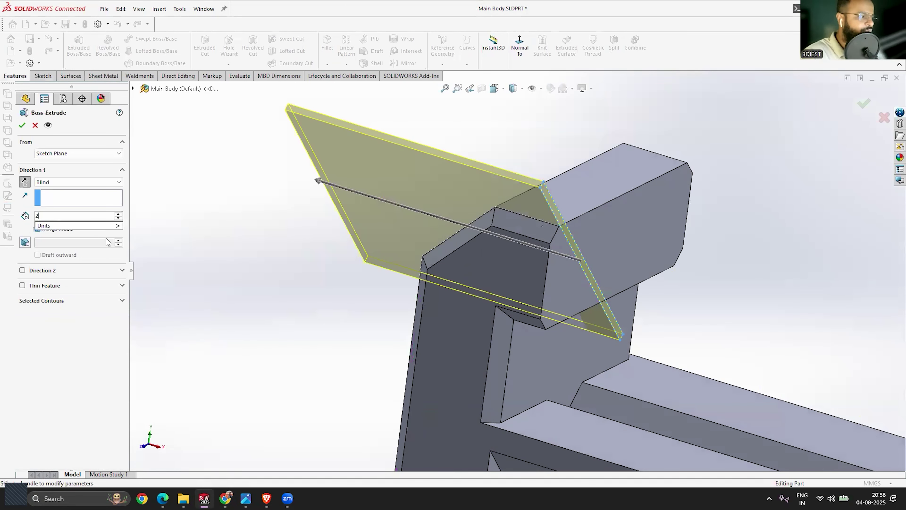
pyautogui.press('Return')
pyautogui.moveTo(482, 328); pyautogui.dragTo(528, 278, button='middle')
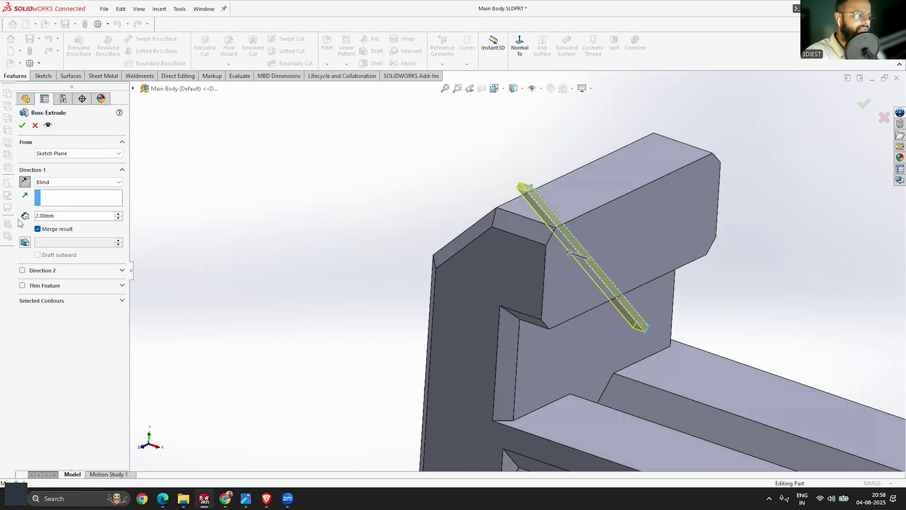
pyautogui.click(38, 229)
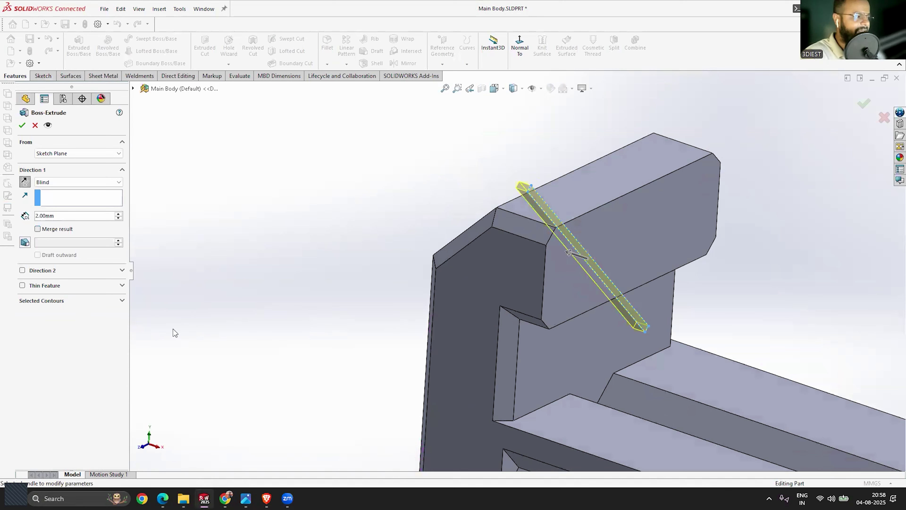
pyautogui.click(23, 126)
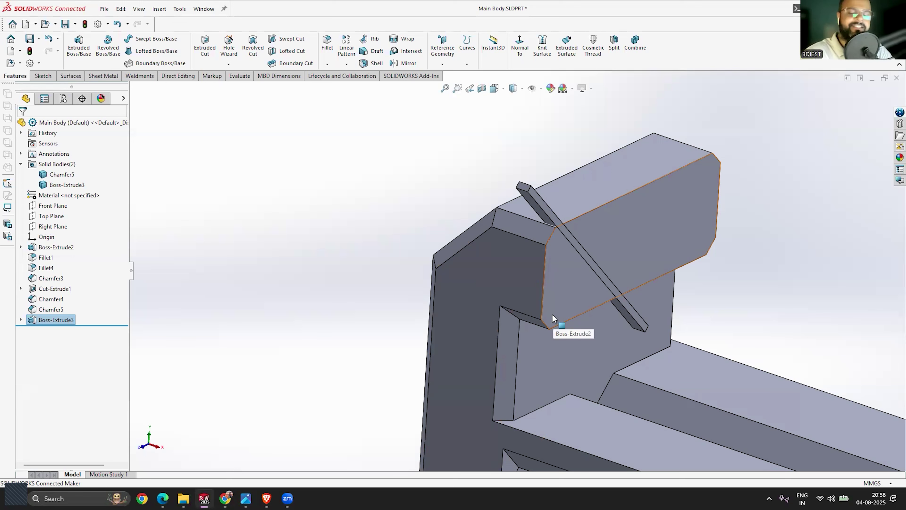
# Check the main body and the slanted strip by highlighting each solid body in turn
pyautogui.click(307, 239)
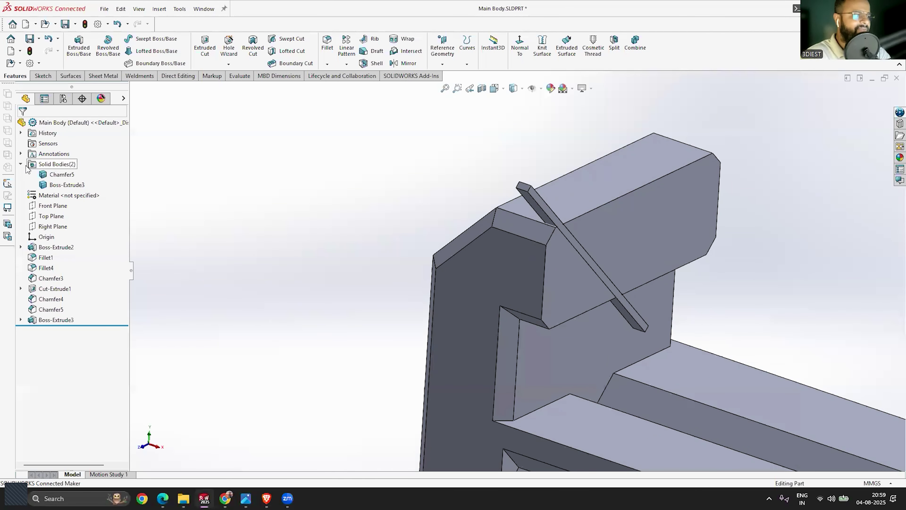
pyautogui.click(60, 175)
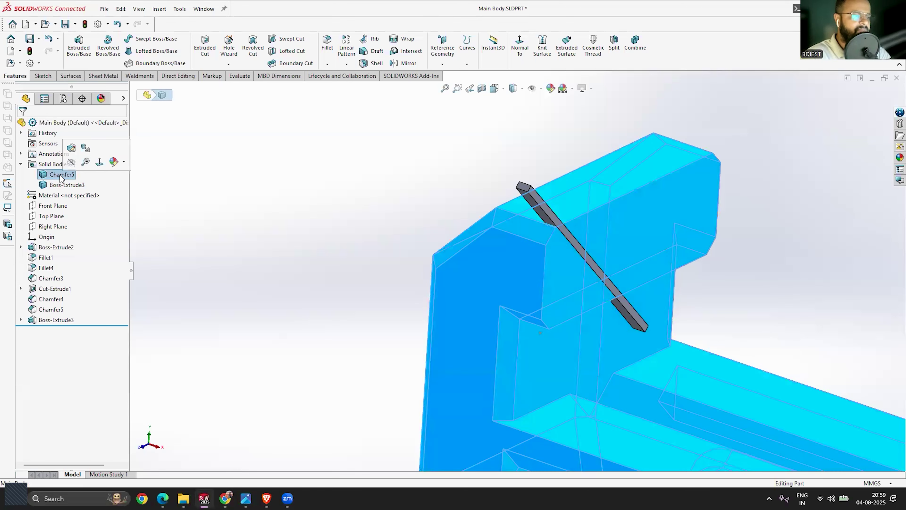
pyautogui.click(64, 185)
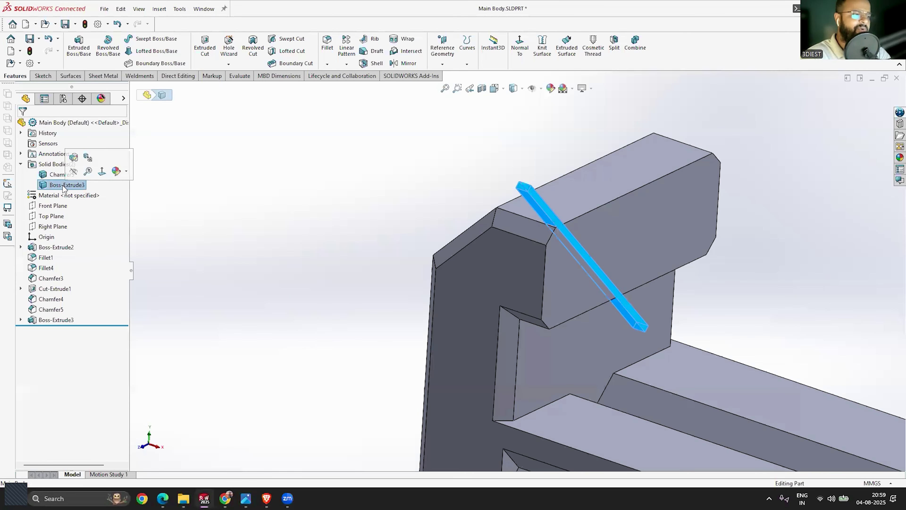
# Turn on Merge result for the slanted strip's extrusion, inspect the resulting solid body, and undo the change
pyautogui.rightClick(53, 320)
pyautogui.click(64, 284)
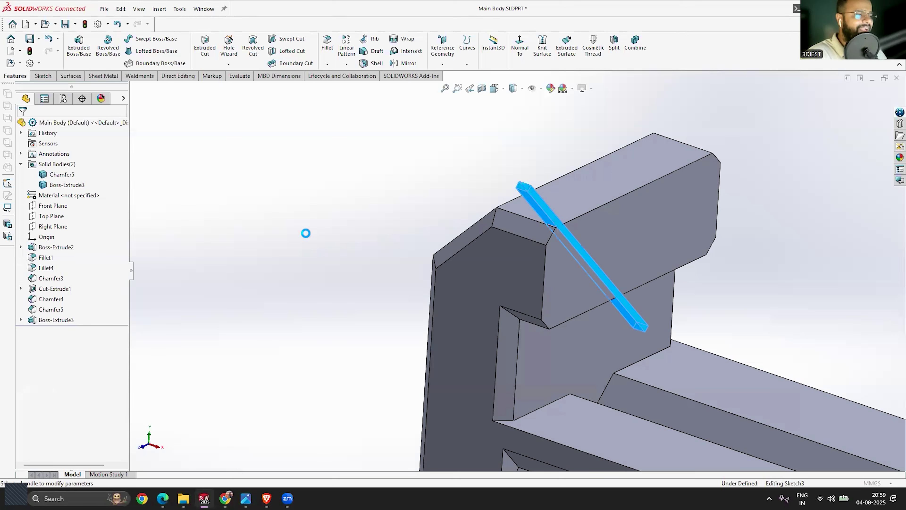
pyautogui.click(38, 229)
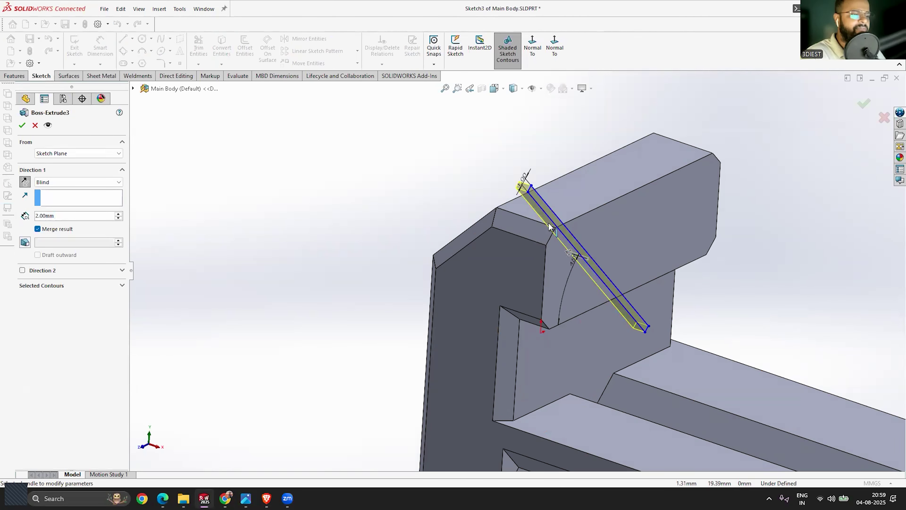
pyautogui.click(22, 125)
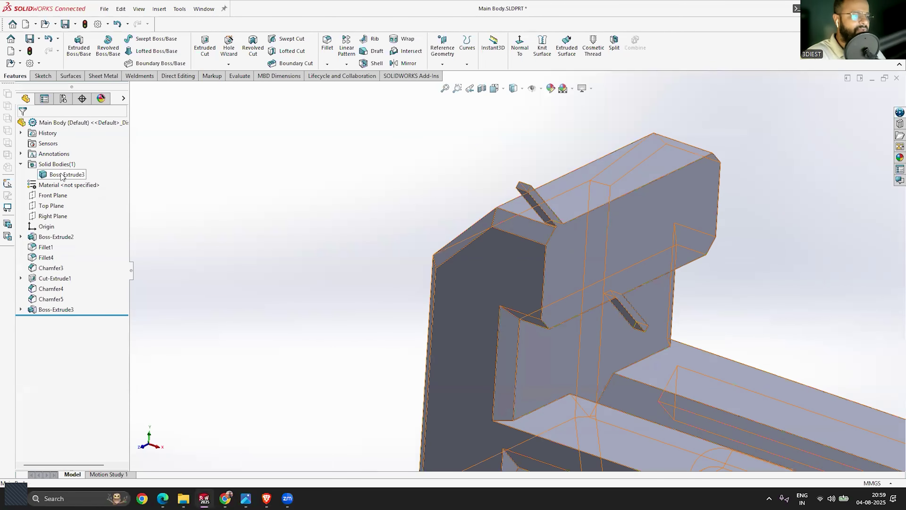
pyautogui.click(62, 174)
pyautogui.scroll(-3, 566, 303)
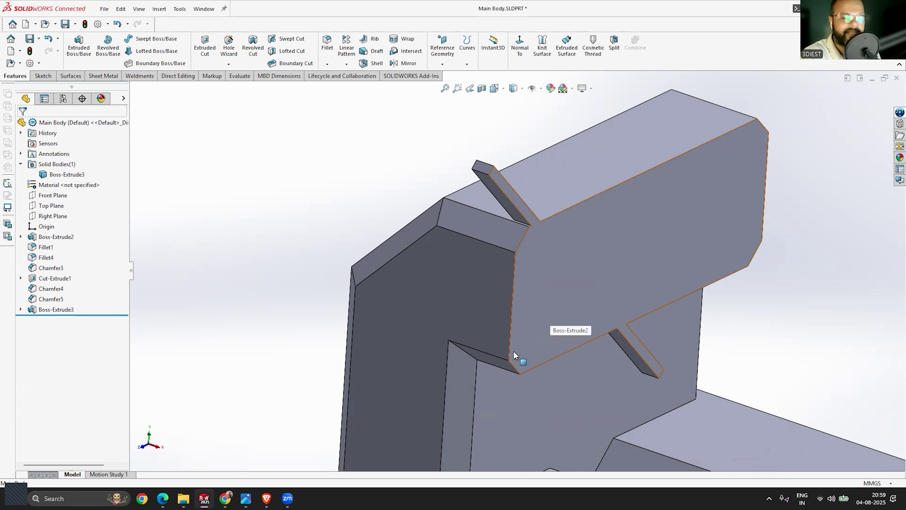
pyautogui.hotkey('ctrl', 'z')
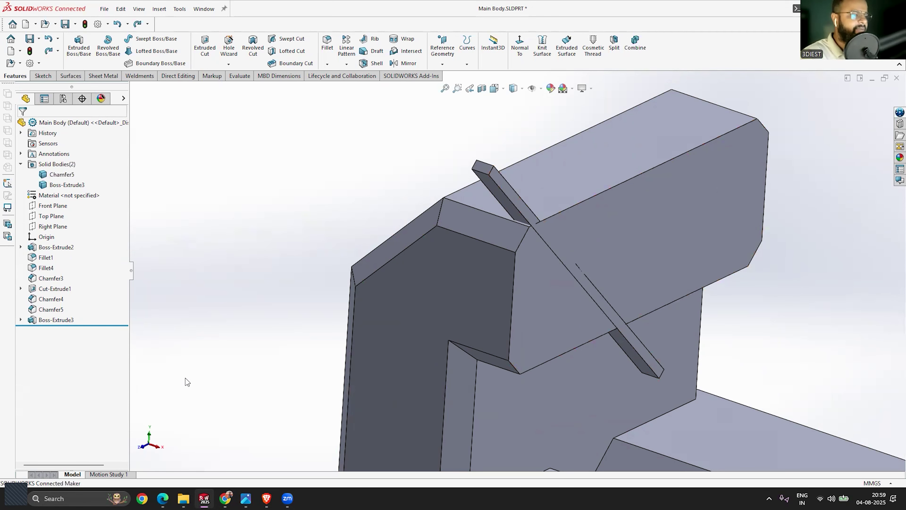
# Examine the clamp body and the slanted strip as separate solid bodies from several angles
pyautogui.moveTo(534, 299); pyautogui.dragTo(354, 314, button='middle')
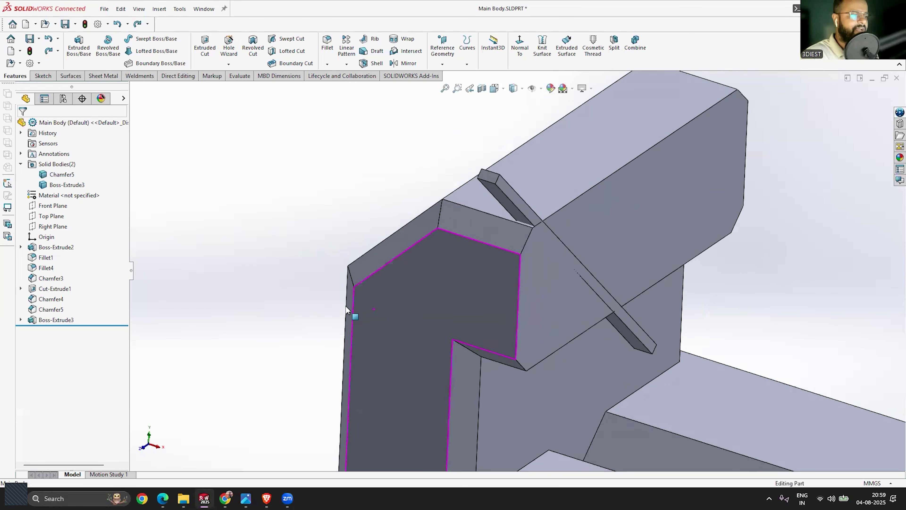
pyautogui.click(64, 184)
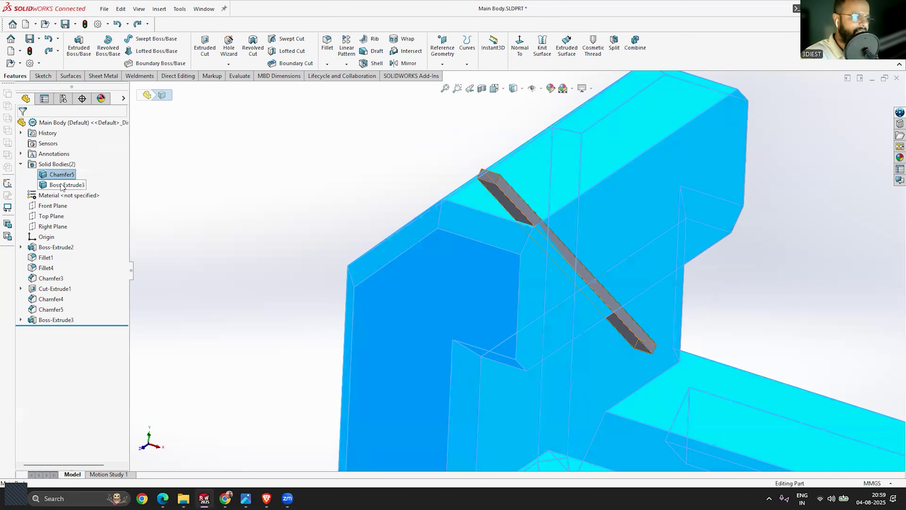
pyautogui.click(260, 277)
pyautogui.moveTo(246, 271); pyautogui.dragTo(538, 342, button='middle')
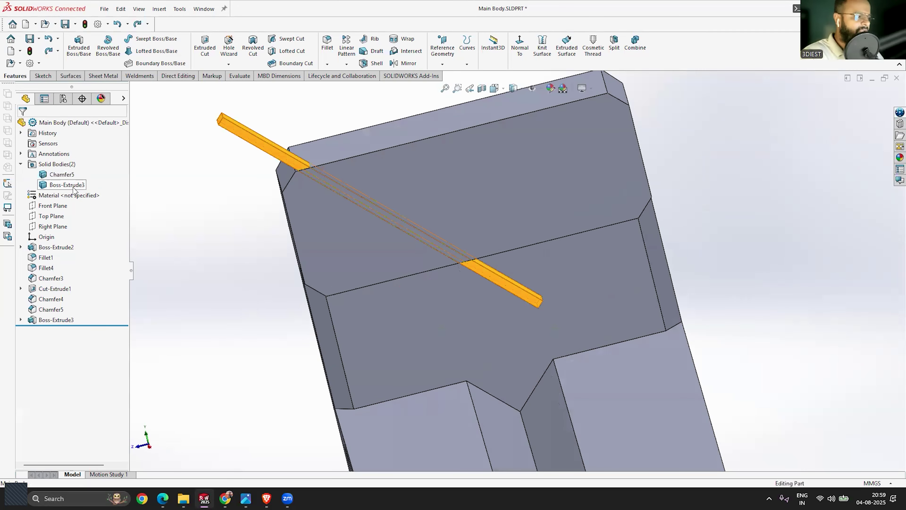
pyautogui.click(65, 185)
pyautogui.moveTo(562, 304); pyautogui.dragTo(892, 125, button='middle')
pyautogui.scroll(2, 358, 242)
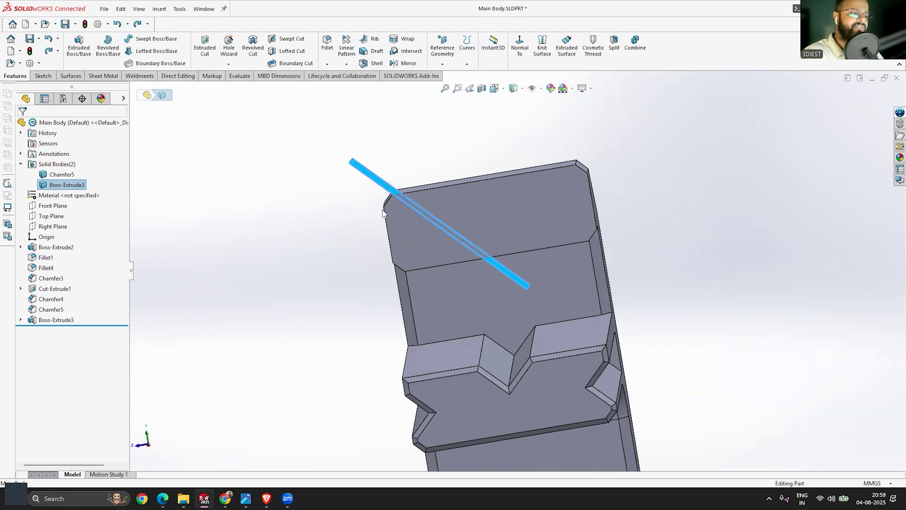
pyautogui.scroll(-3, 438, 235)
pyautogui.click(150, 305)
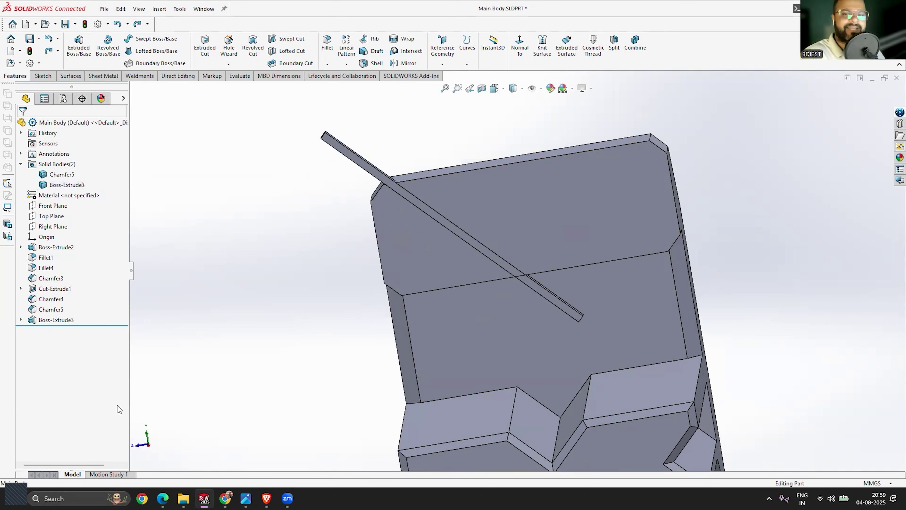
# Open the sketch of the slanted strip's extrusion for editing
pyautogui.click(20, 320)
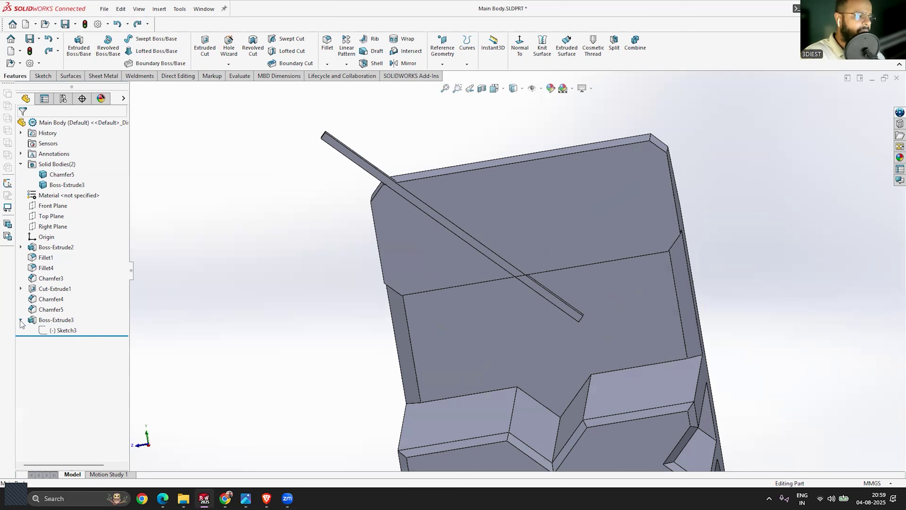
pyautogui.click(67, 330)
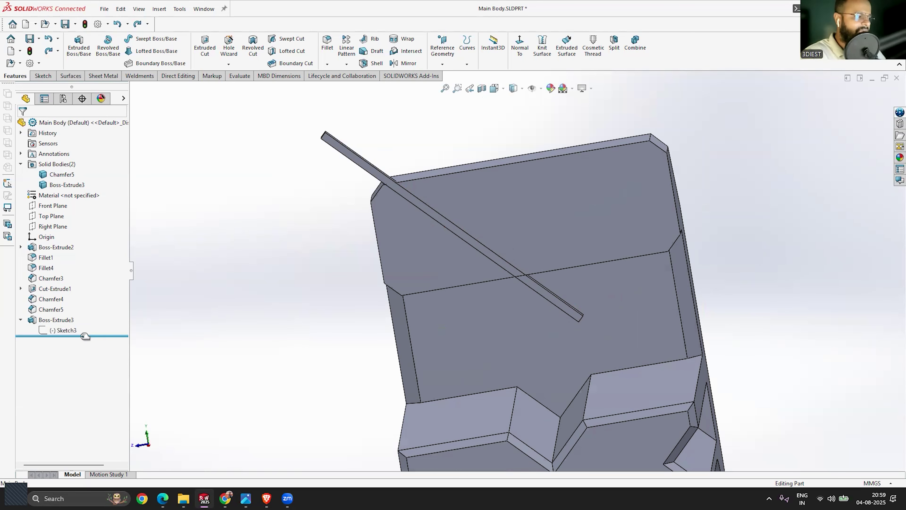
pyautogui.rightClick(68, 330)
pyautogui.click(78, 304)
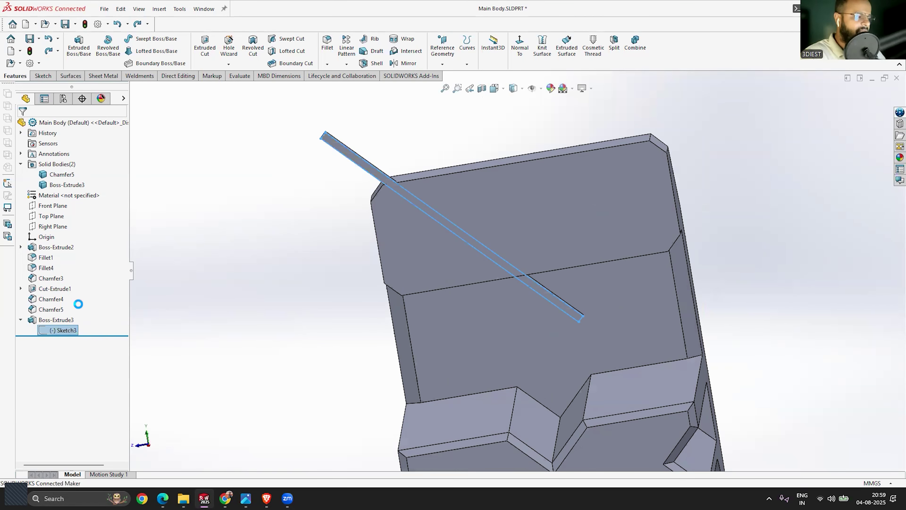
# Try to dimension the distance from the jaw's lower corner chamfer edge to the strip's long side, and undo the driven dimension
pyautogui.scroll(-5, 499, 196)
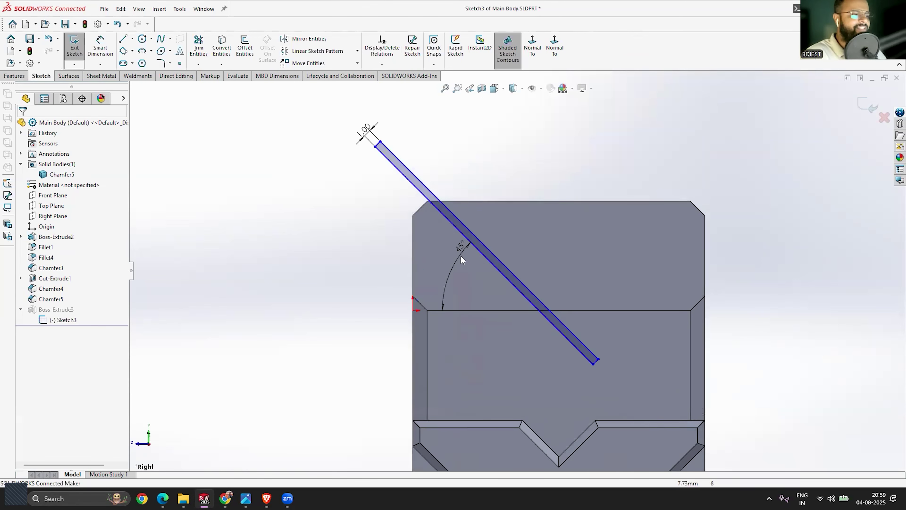
pyautogui.press('d')
pyautogui.click(399, 318)
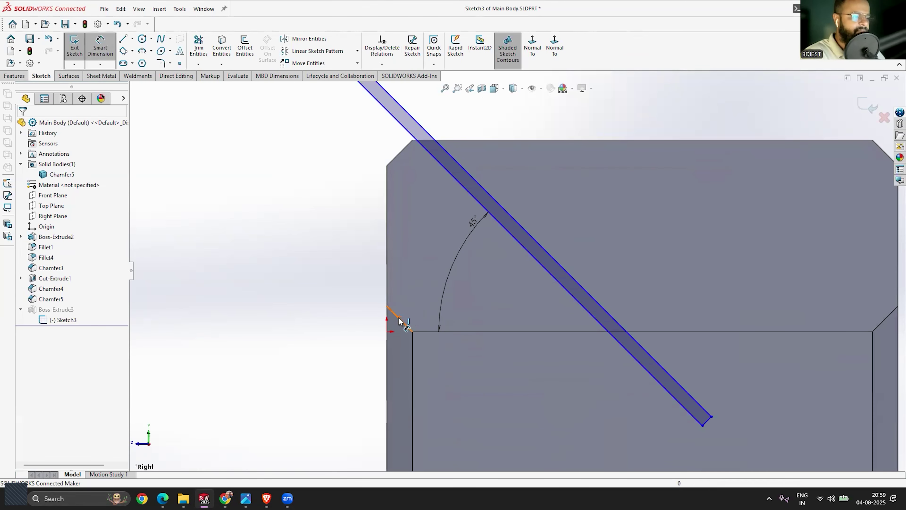
pyautogui.click(514, 243)
pyautogui.click(354, 229)
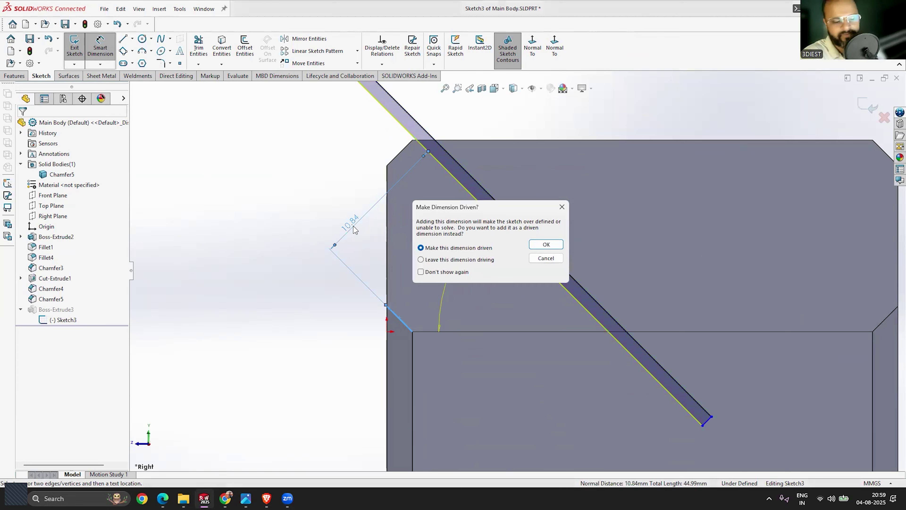
pyautogui.press('Return')
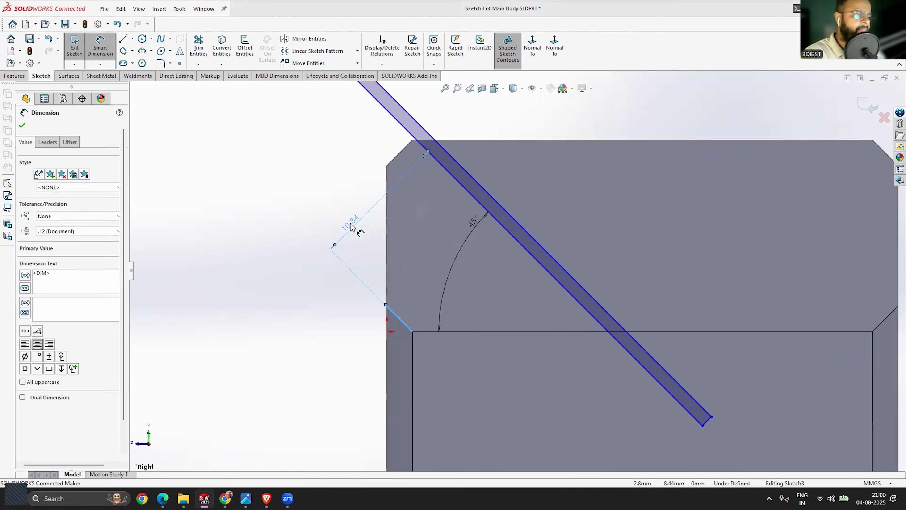
pyautogui.doubleClick(351, 225)
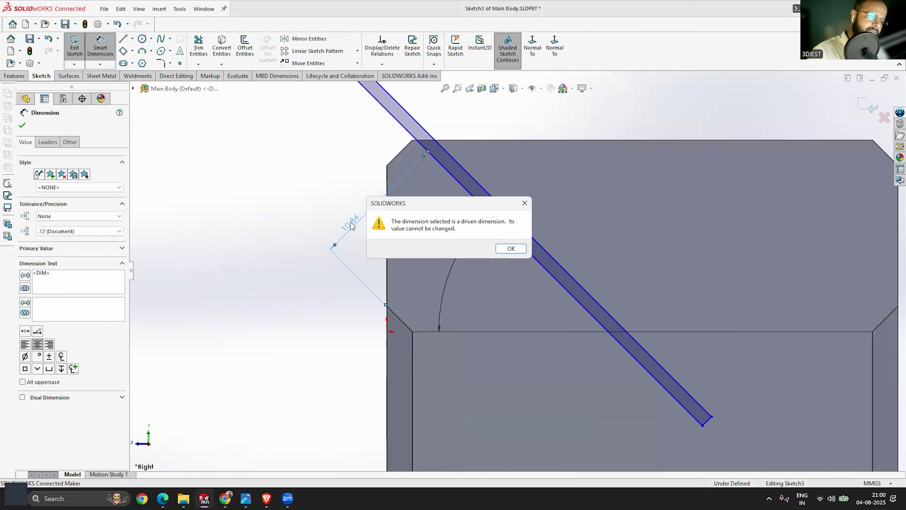
pyautogui.press('Return')
pyautogui.press('Escape')
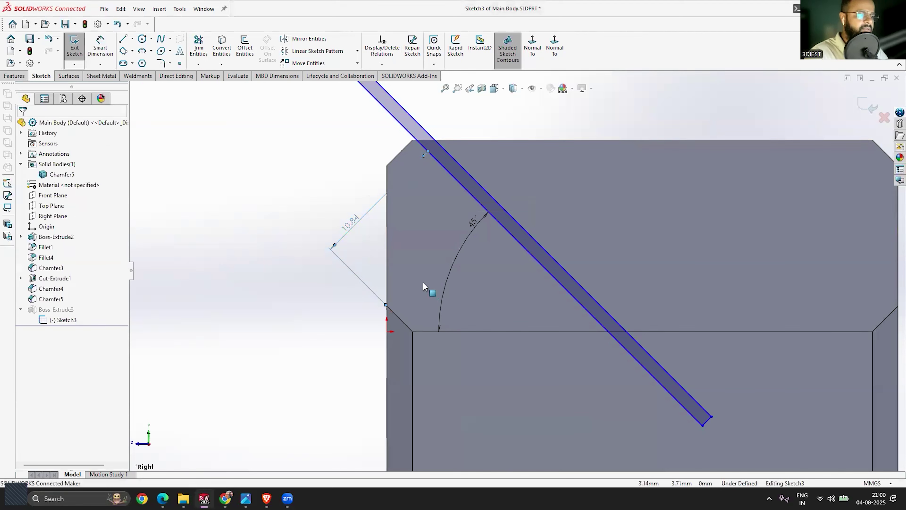
pyautogui.scroll(2, 442, 246)
pyautogui.hotkey('ctrl', 'z')
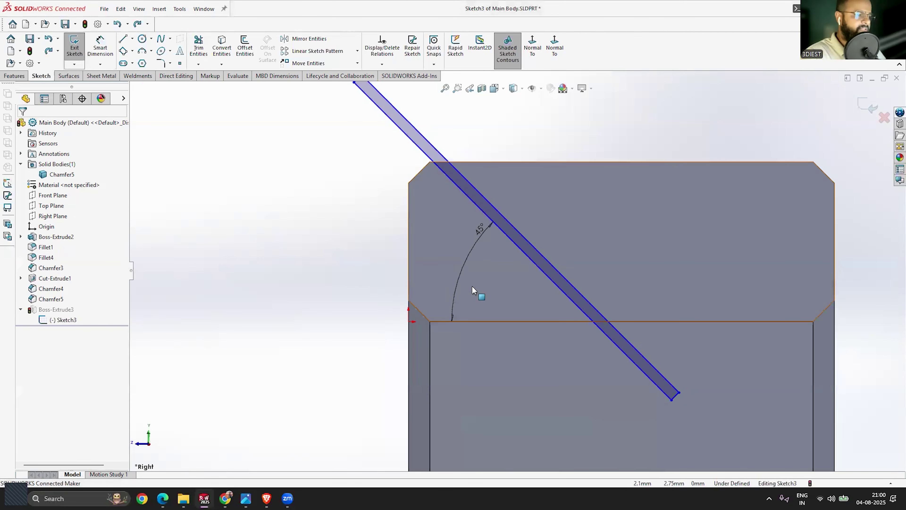
# Try once more to add a driving distance between the corner chamfer edge and the slanted strip, and cancel it
pyautogui.click(114, 45)
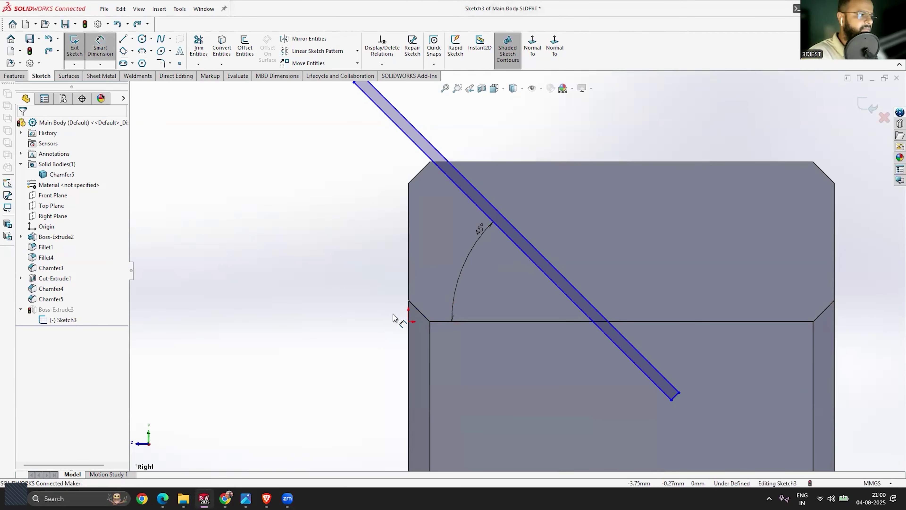
pyautogui.click(417, 311)
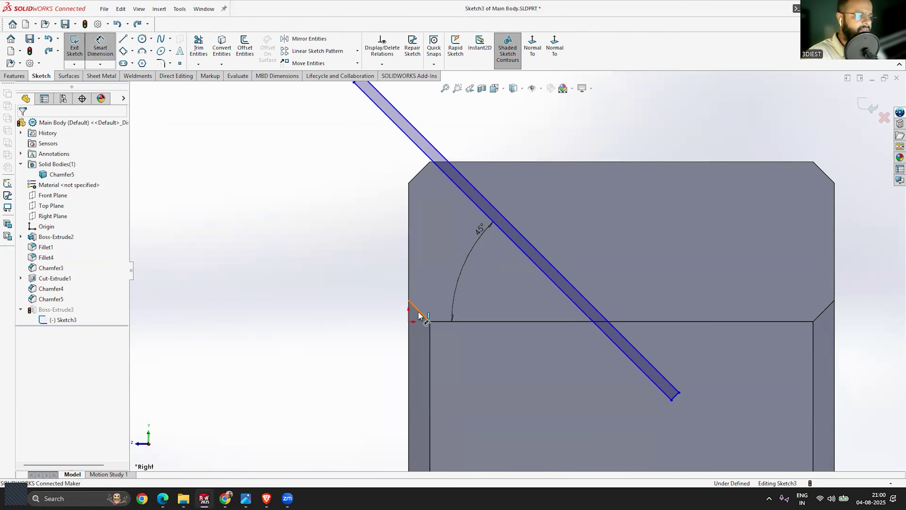
pyautogui.click(478, 203)
pyautogui.click(374, 199)
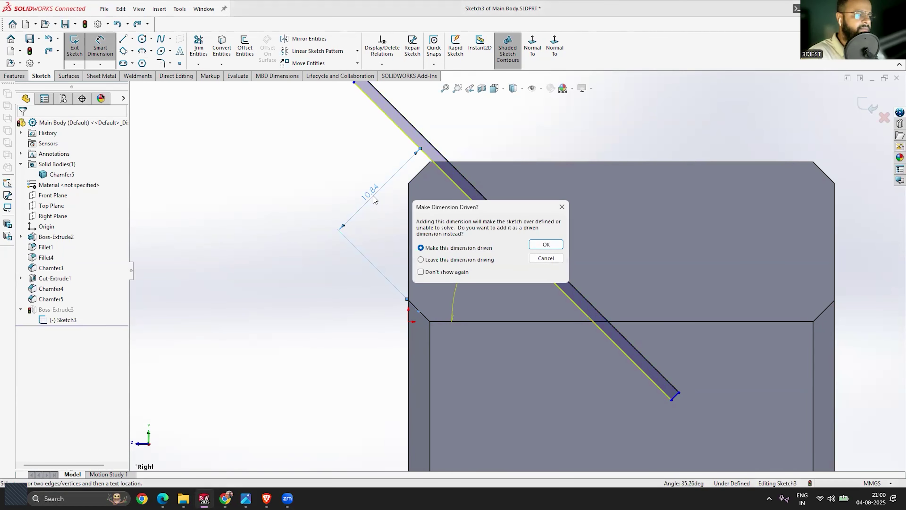
pyautogui.press('Escape')
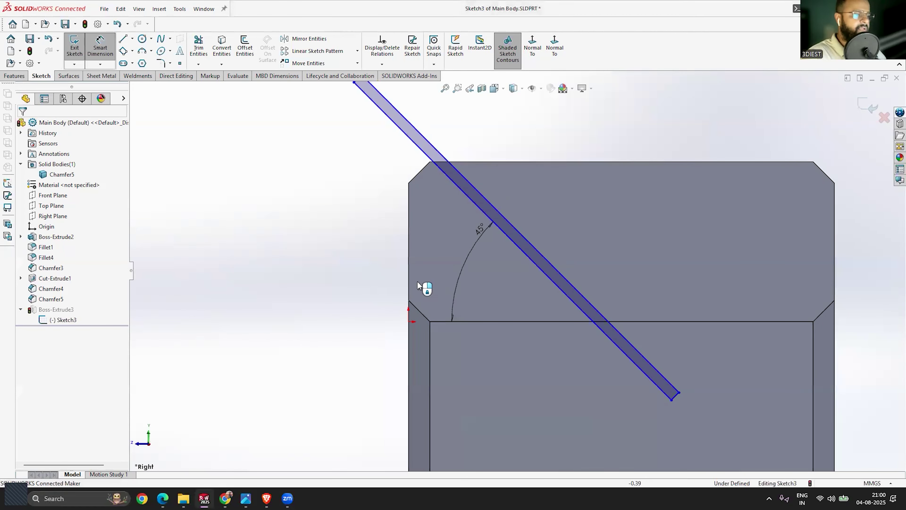
# Move the 45° strip in the sketch close to the upper jaw's lower corner chamfer, and rebuild the part to close the sketch
pyautogui.scroll(2, 419, 290)
pyautogui.moveTo(447, 180)
pyautogui.mouseDown()
pyautogui.moveTo(413, 259)
pyautogui.moveTo(399, 249)
pyautogui.mouseUp()
pyautogui.scroll(-2, 463, 325)
pyautogui.press('Escape')
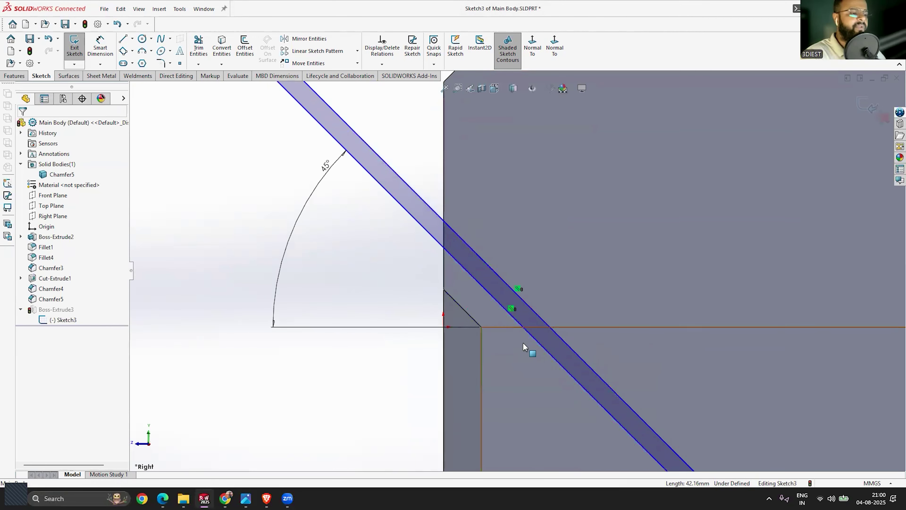
pyautogui.scroll(-3, 471, 328)
pyautogui.scroll(3, 418, 261)
pyautogui.scroll(3, 531, 259)
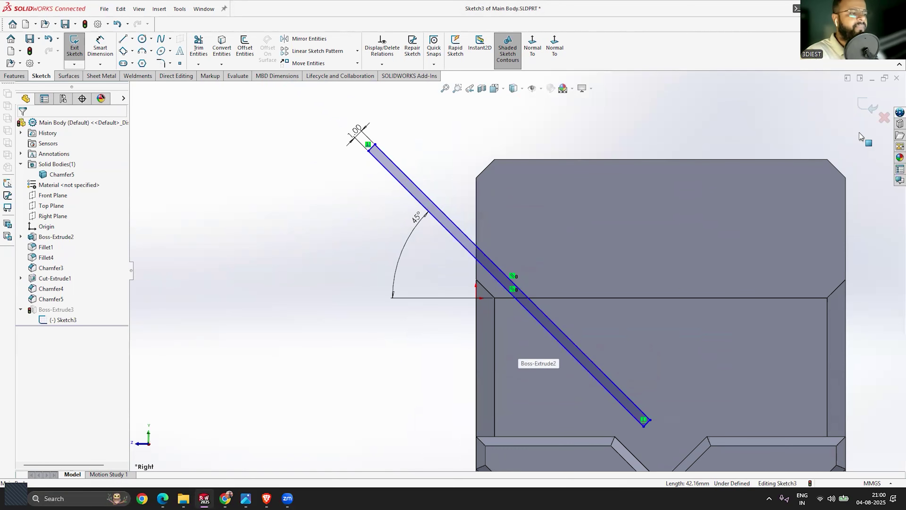
pyautogui.hotkey('ctrl', 'b')
# Start a linear pattern with the upper jaw's lower front edge as the first direction
pyautogui.moveTo(460, 296); pyautogui.dragTo(480, 315, button='middle')
pyautogui.scroll(-3, 494, 310)
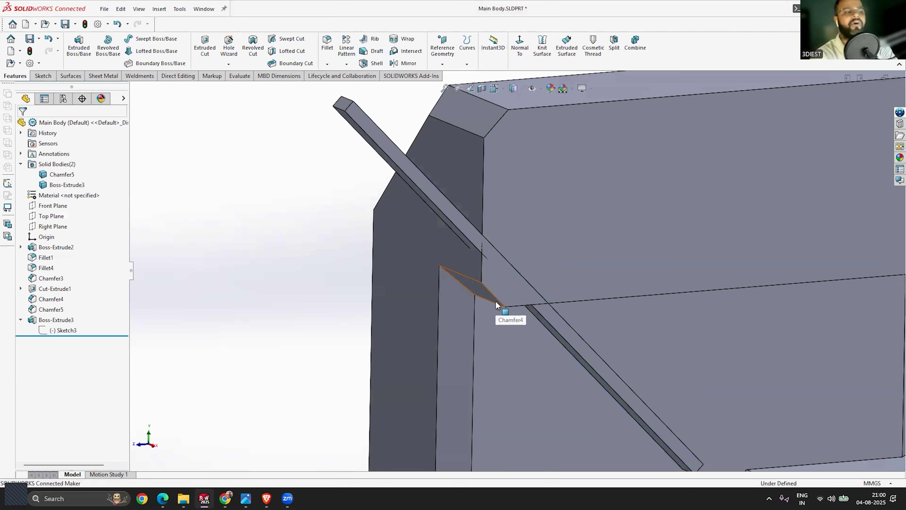
pyautogui.scroll(5, 425, 253)
pyautogui.scroll(-2, 530, 320)
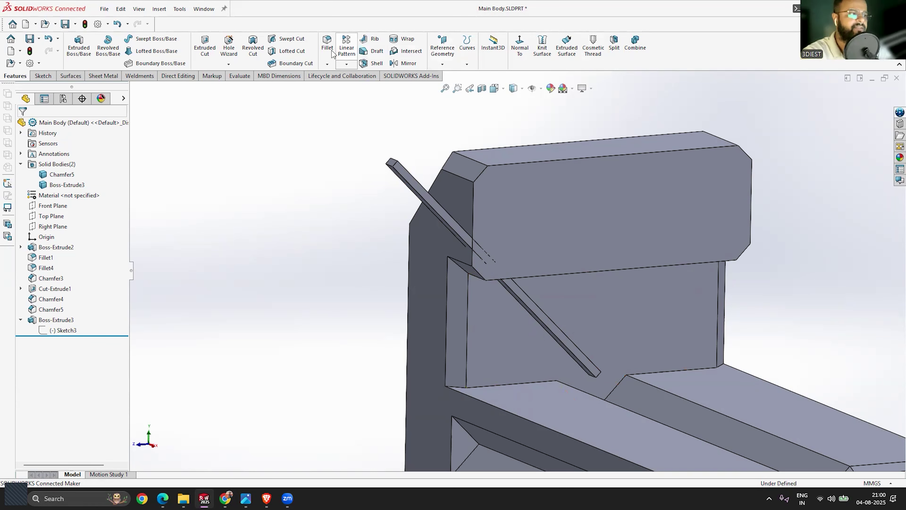
pyautogui.click(348, 53)
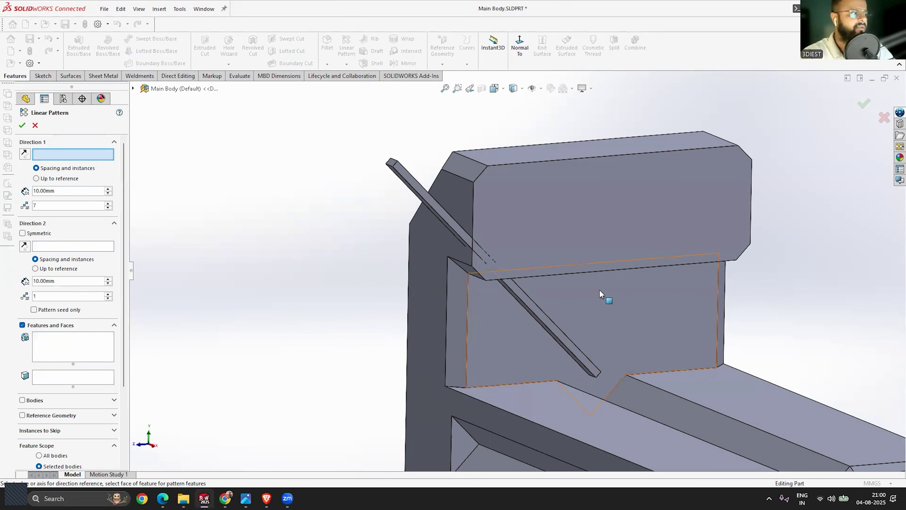
pyautogui.click(603, 273)
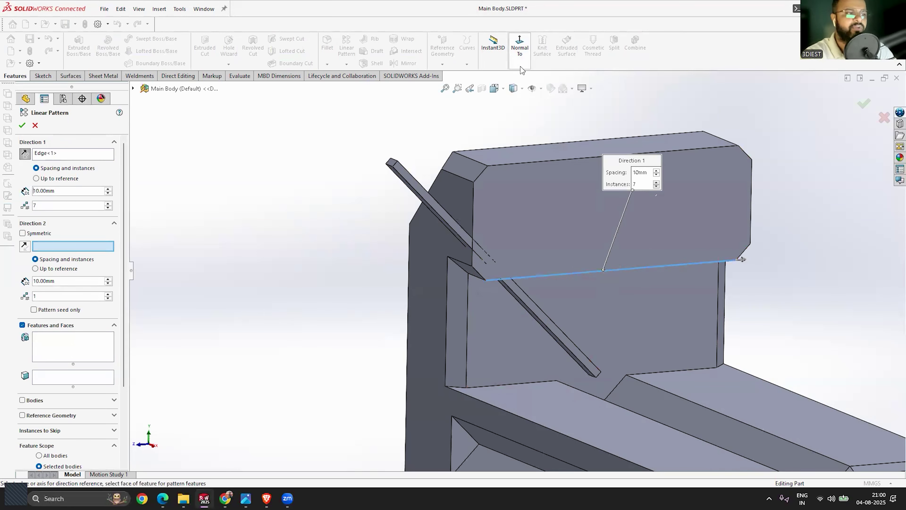
pyautogui.click(520, 50)
pyautogui.click(511, 248)
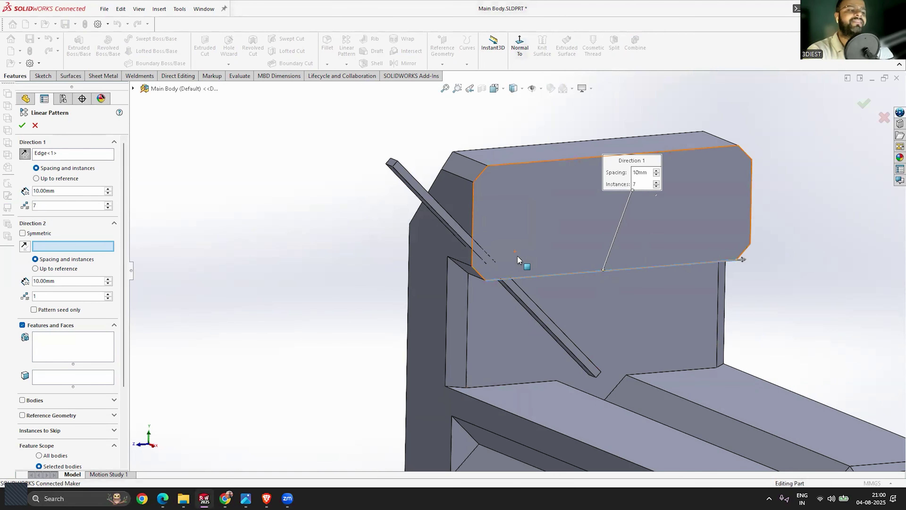
pyautogui.click(660, 259)
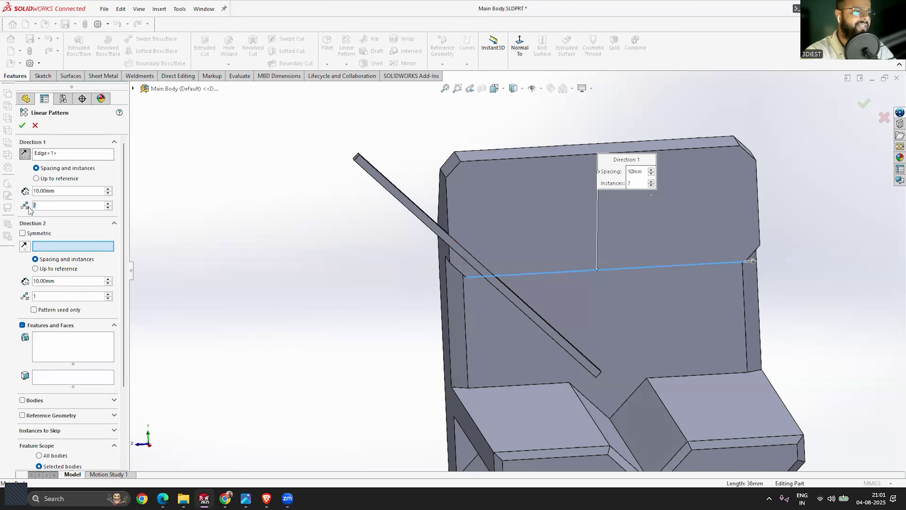
# Set the first direction's spacing to 4 mm and its number of instances to 5
pyautogui.click(68, 193)
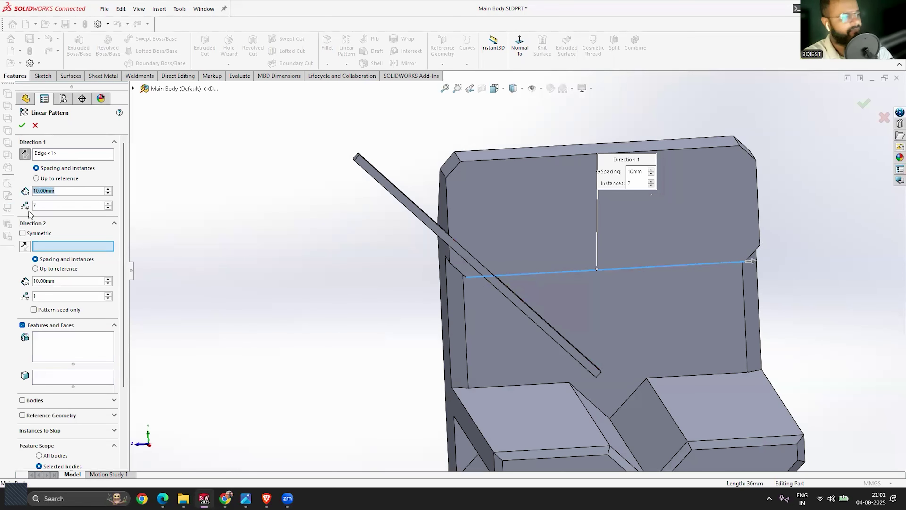
pyautogui.write('4')
pyautogui.press('Return')
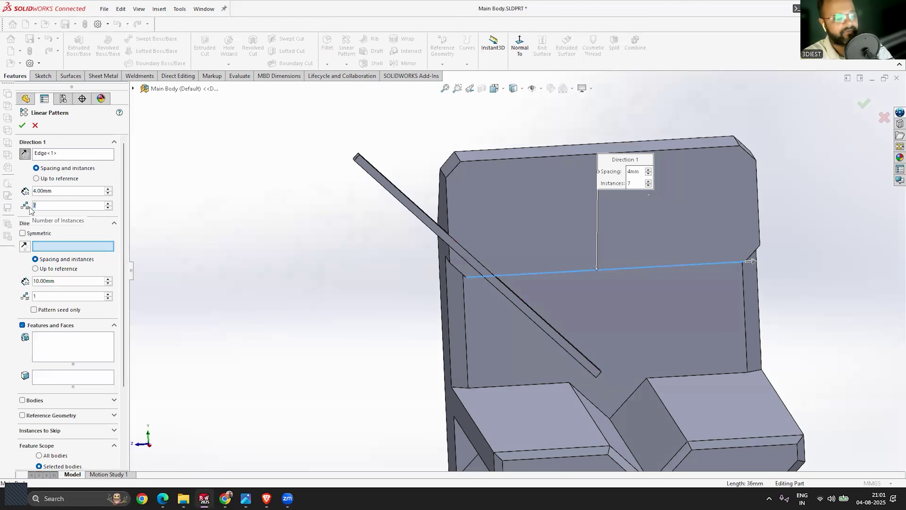
pyautogui.press('Return')
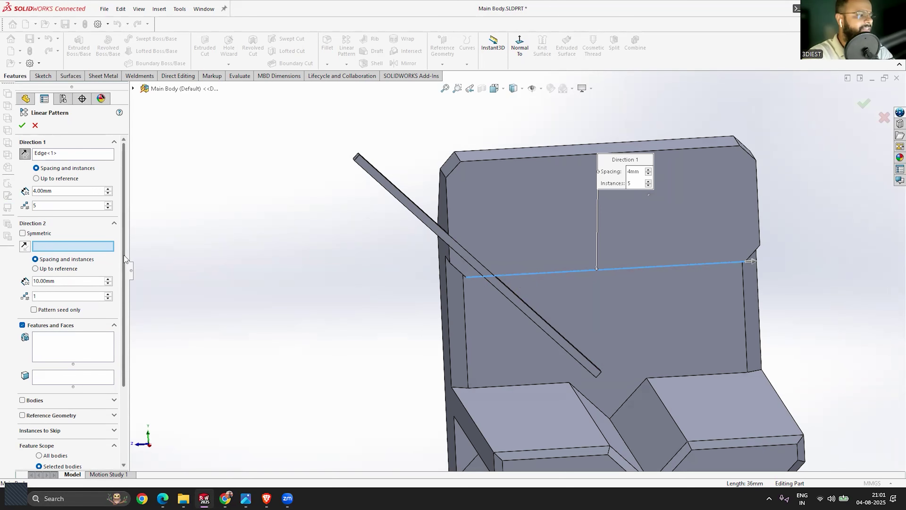
# Try to pick the slanted strip's solid body as the feature to pattern
pyautogui.scroll(-5, 111, 278)
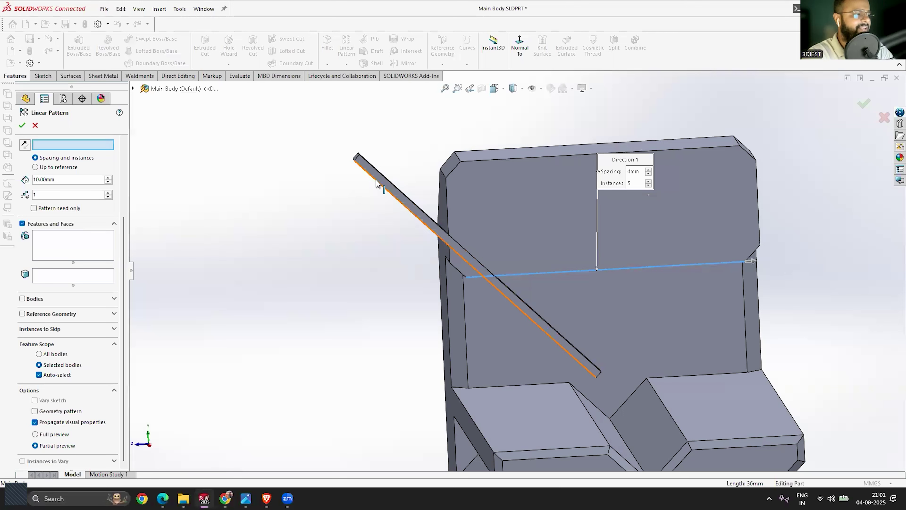
pyautogui.click(133, 89)
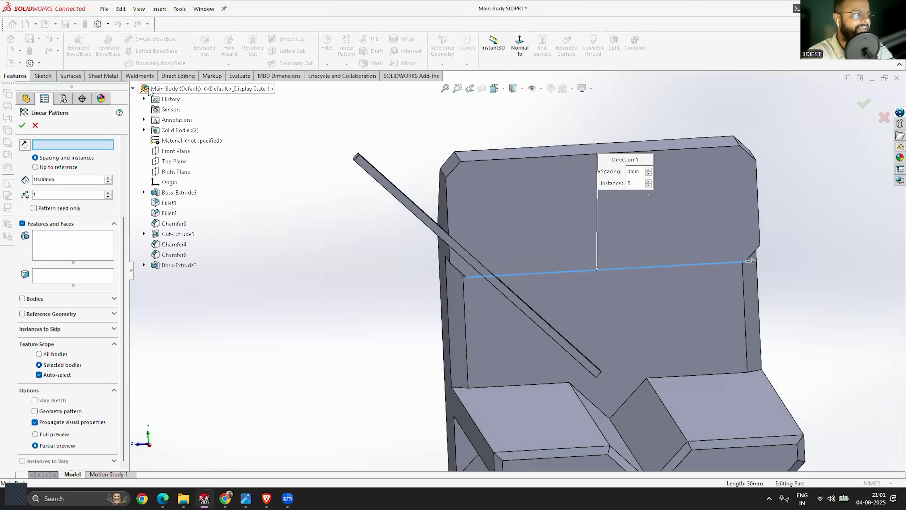
pyautogui.click(144, 130)
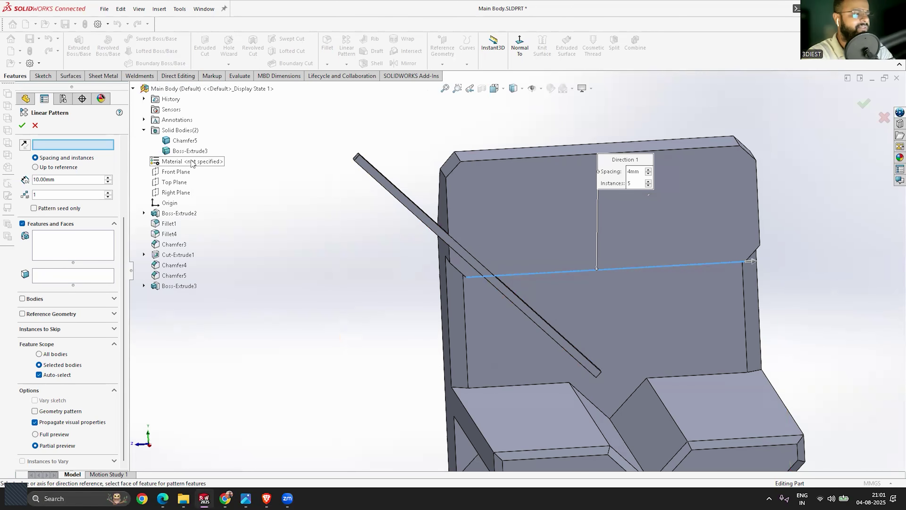
pyautogui.click(64, 243)
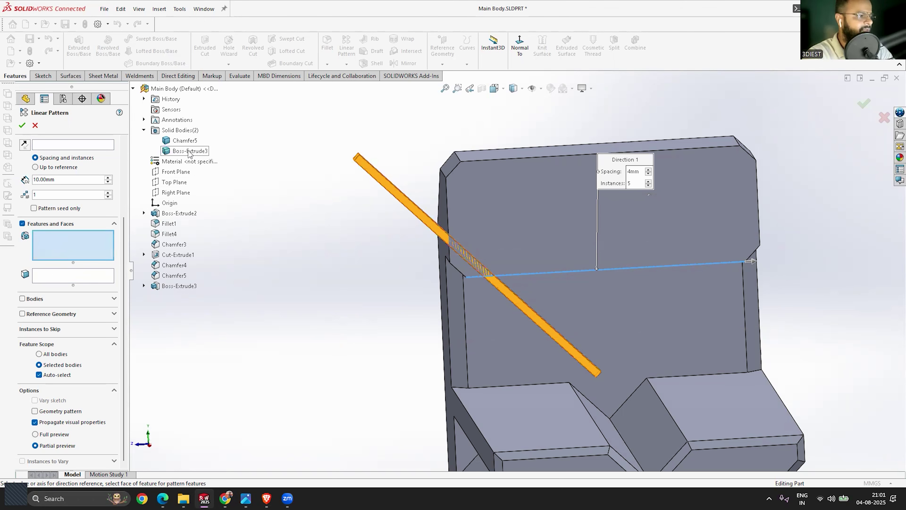
pyautogui.moveTo(254, 314); pyautogui.dragTo(271, 318, button='middle')
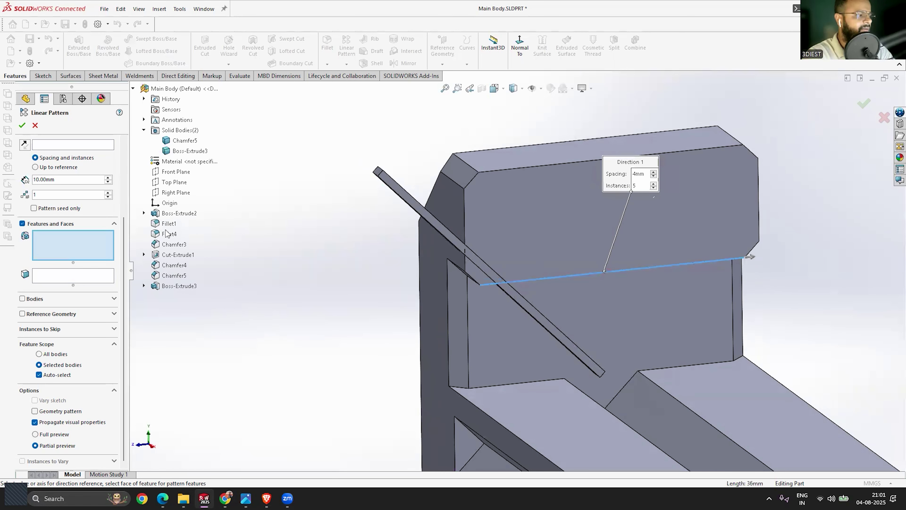
# Switch the linear pattern from features and faces to bodies, and select the slanted strip body as the seed
pyautogui.click(42, 354)
pyautogui.click(42, 355)
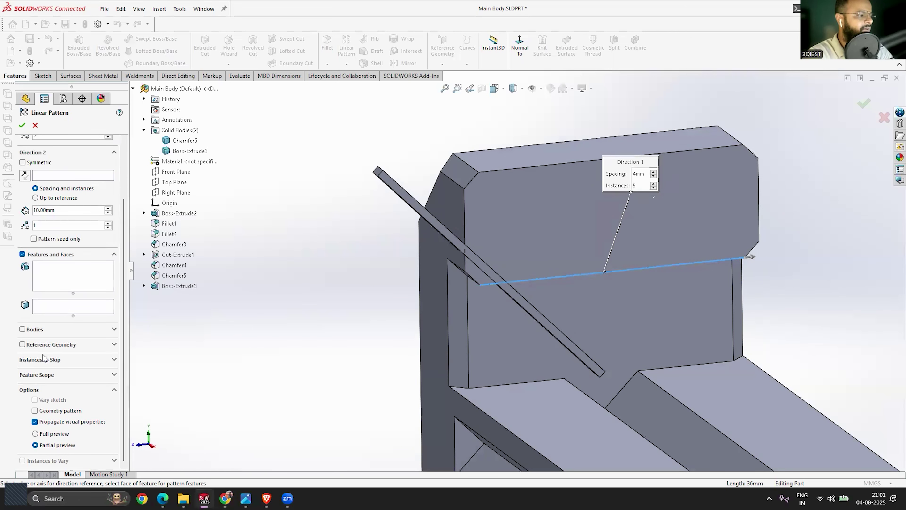
pyautogui.click(21, 254)
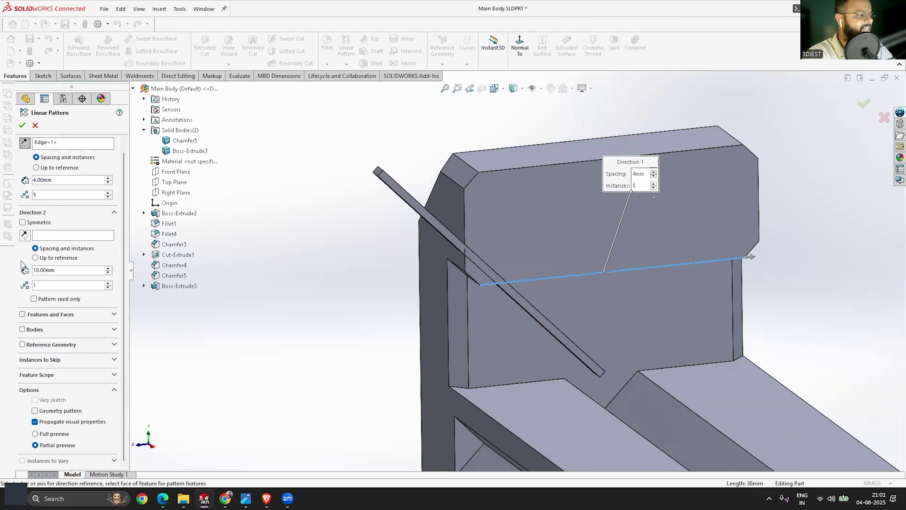
pyautogui.click(22, 333)
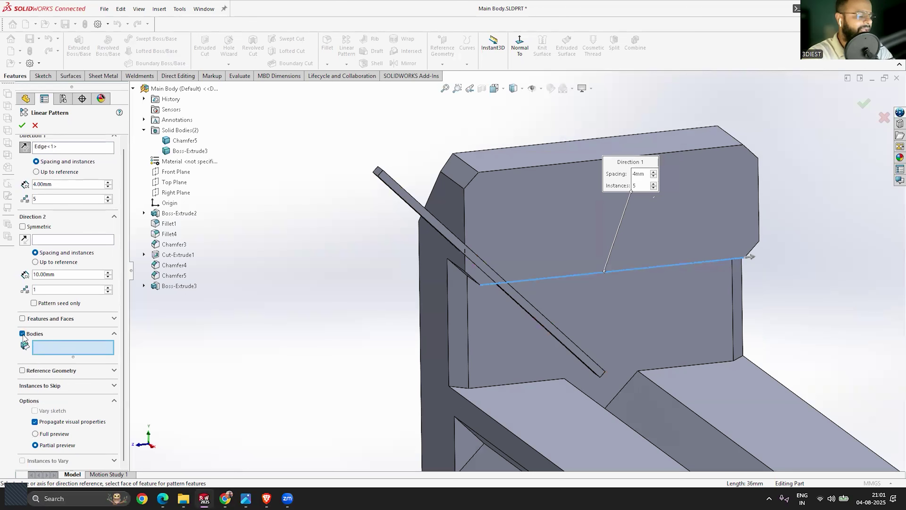
pyautogui.click(409, 199)
pyautogui.moveTo(334, 278); pyautogui.dragTo(382, 247, button='middle')
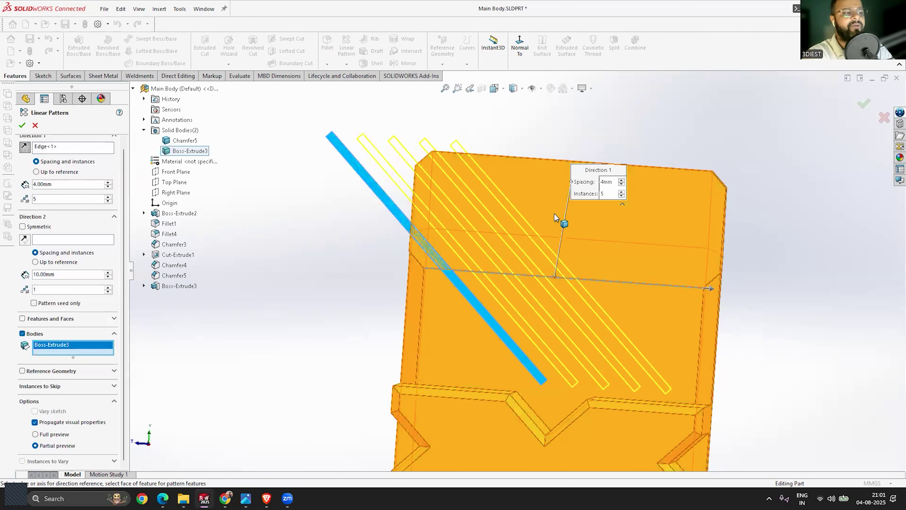
# Try the strip pattern with 15 instances and with 13 instances
pyautogui.doubleClick(38, 199)
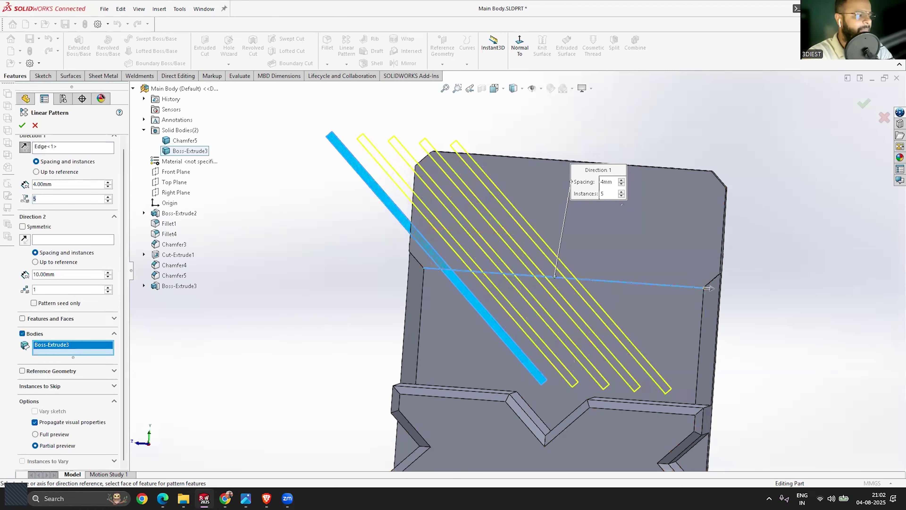
pyautogui.write('15')
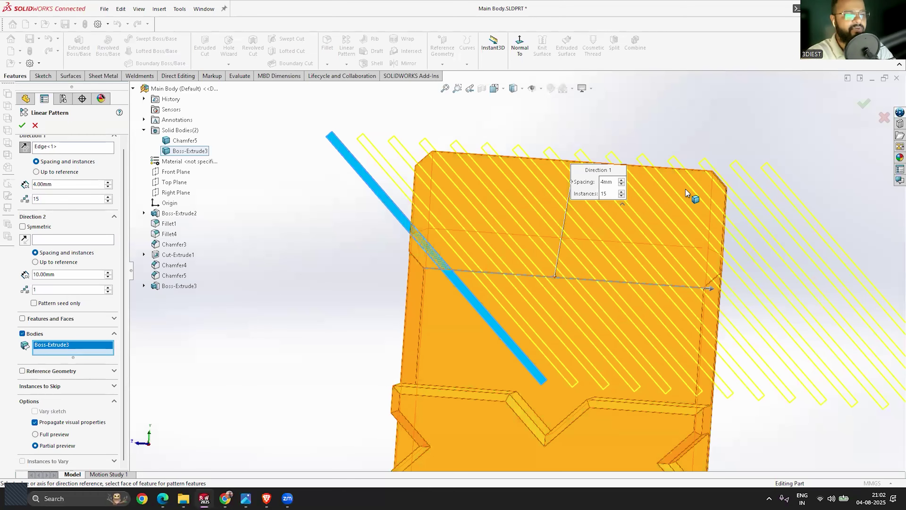
pyautogui.doubleClick(48, 200)
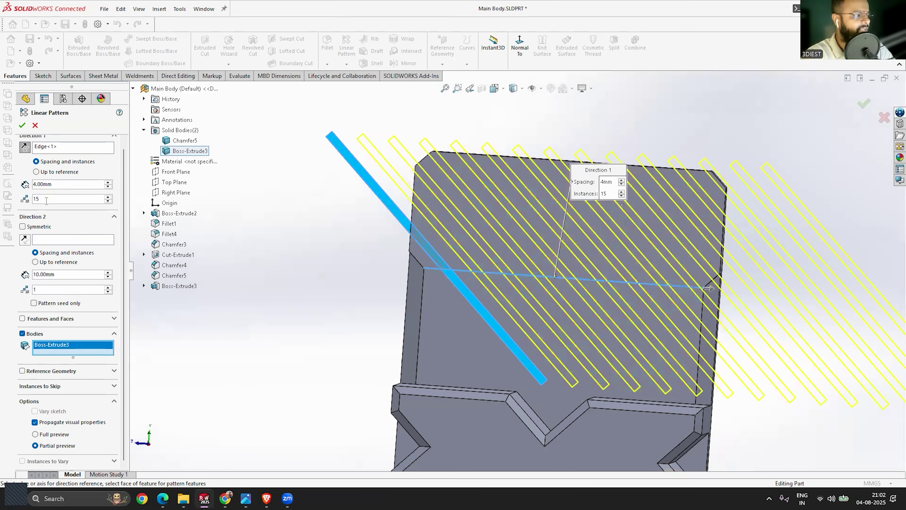
pyautogui.write('13')
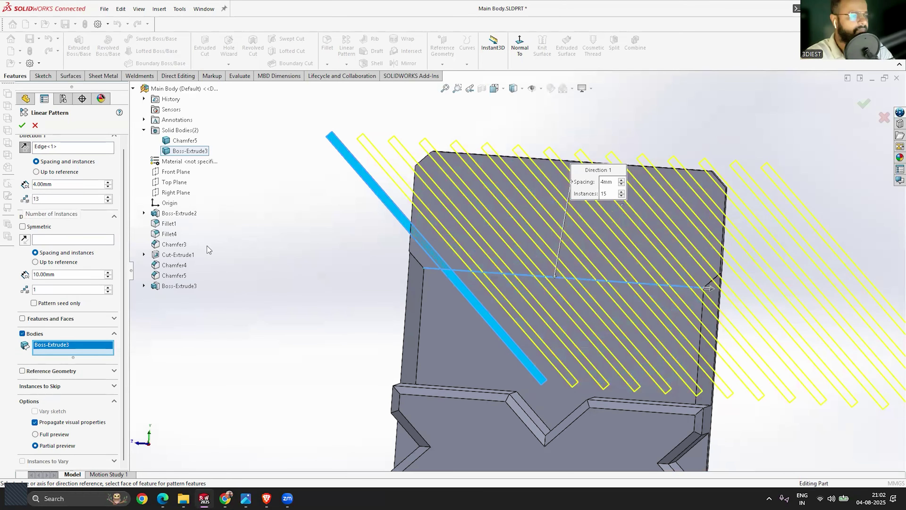
pyautogui.press('Return')
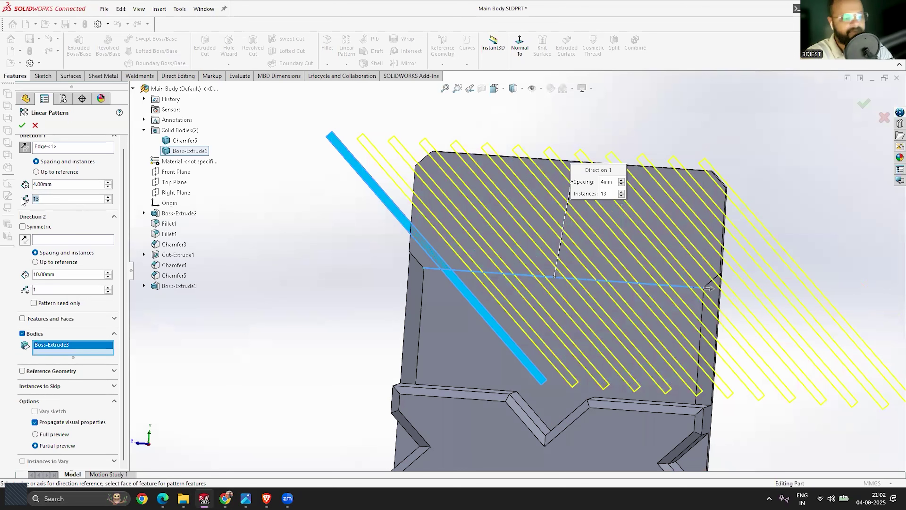
# Set the strip pattern to 12 instances and complete the linear pattern
pyautogui.write('12')
pyautogui.moveTo(305, 251); pyautogui.dragTo(376, 225, button='middle')
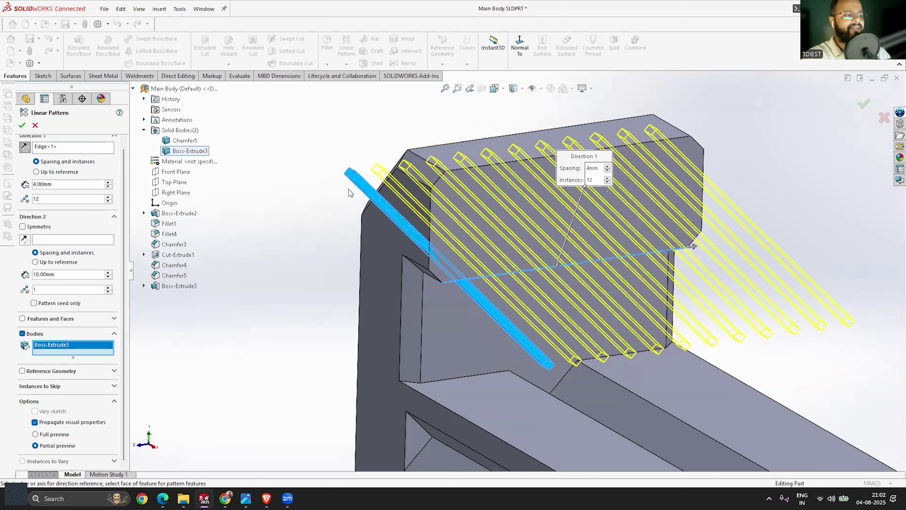
pyautogui.moveTo(520, 276); pyautogui.dragTo(512, 287, button='middle')
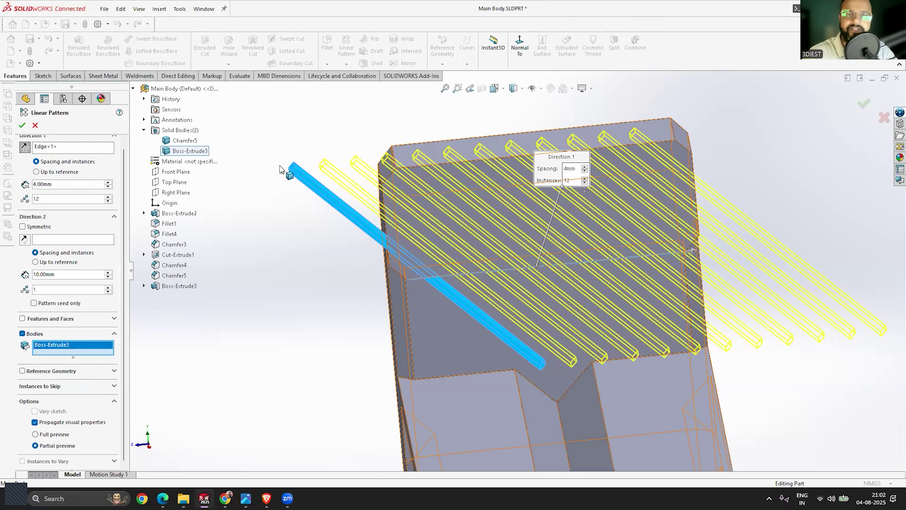
pyautogui.click(21, 125)
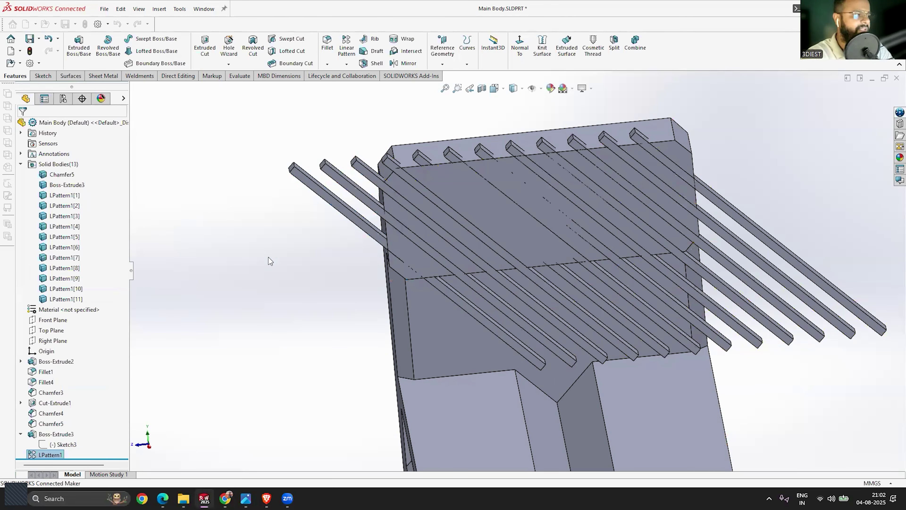
# Examine the patterned strips on the upper jaw and the part's list of solid bodies
pyautogui.moveTo(283, 225); pyautogui.dragTo(285, 277, button='middle')
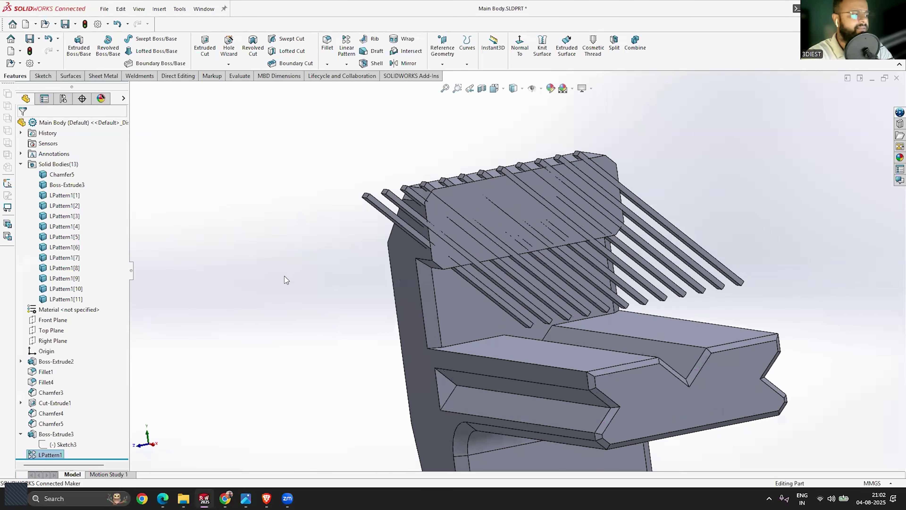
pyautogui.click(21, 163)
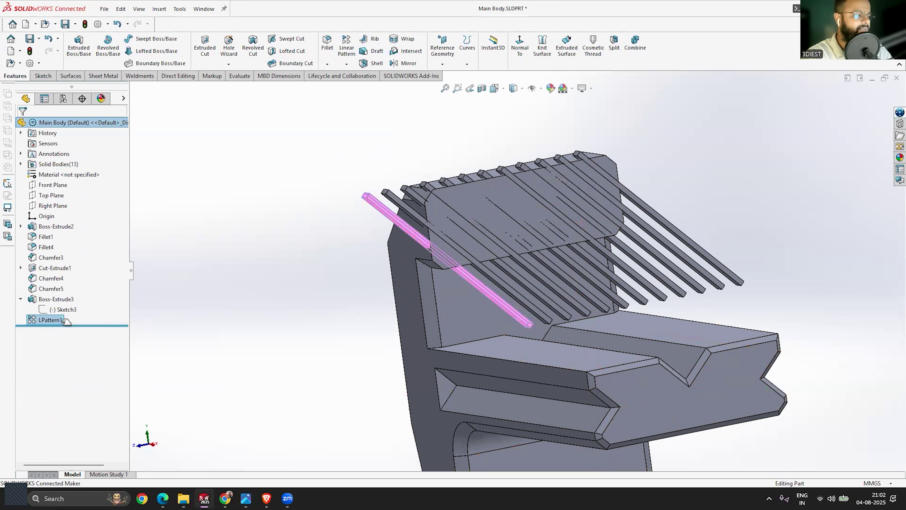
pyautogui.scroll(-2, 557, 311)
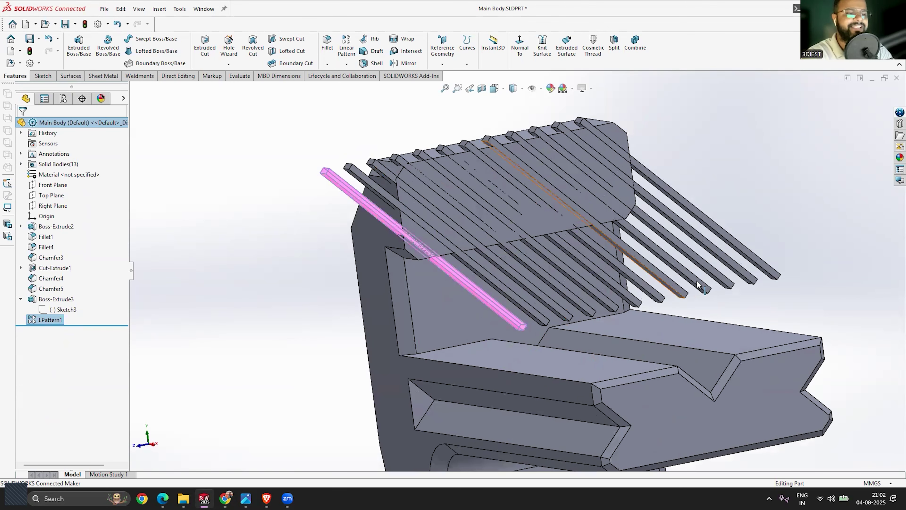
pyautogui.press('Escape')
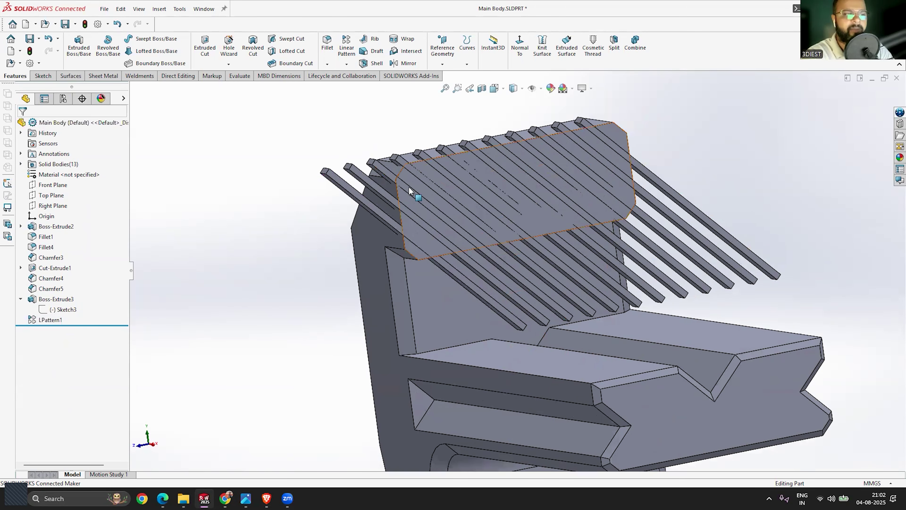
pyautogui.click(21, 163)
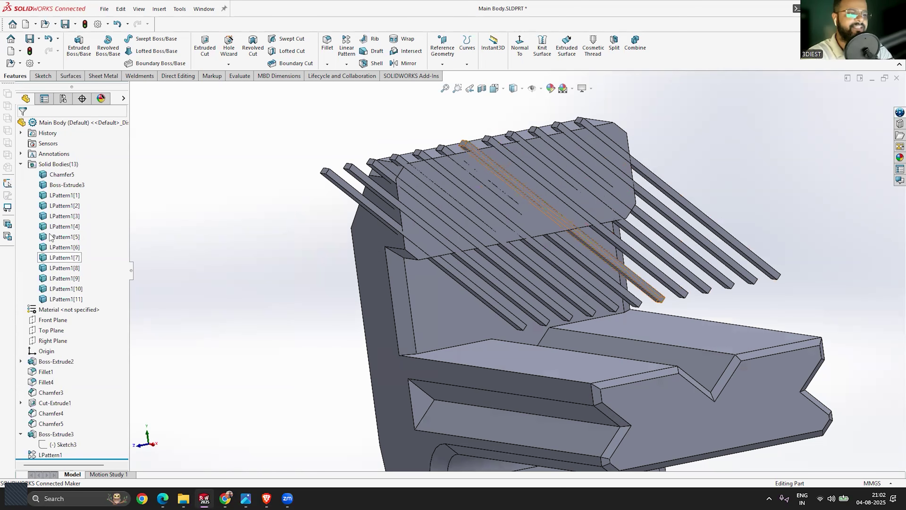
pyautogui.click(20, 164)
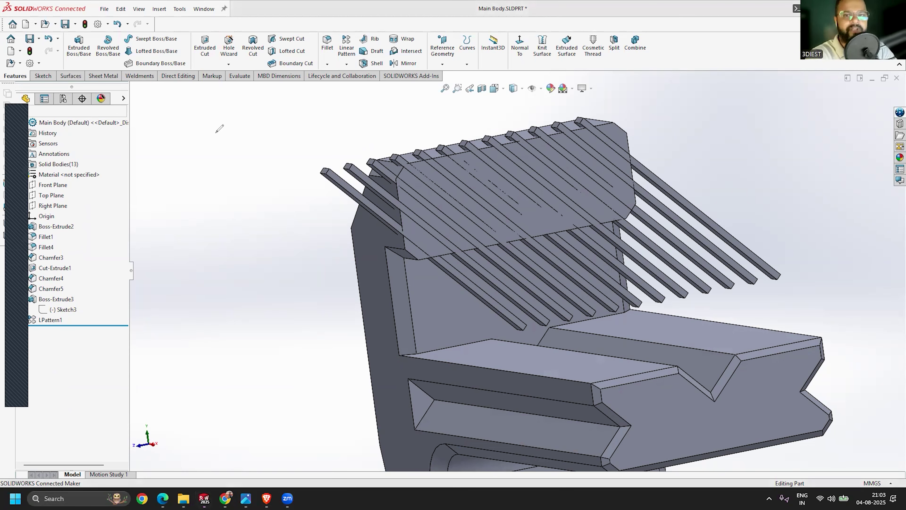
# Annotate the empty area beside the part with two overlapping hatched circles labelled "union/combine"
pyautogui.moveTo(216, 125)
pyautogui.mouseDown()
pyautogui.moveTo(203, 126)
pyautogui.moveTo(203, 160)
pyautogui.moveTo(247, 146)
pyautogui.moveTo(214, 123)
pyautogui.mouseUp()
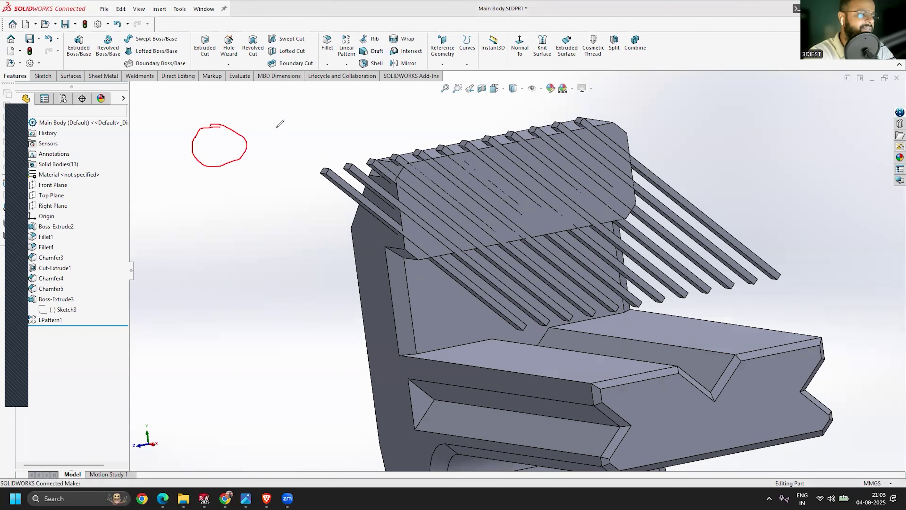
pyautogui.moveTo(274, 121)
pyautogui.mouseDown()
pyautogui.moveTo(219, 138)
pyautogui.moveTo(259, 160)
pyautogui.moveTo(282, 117)
pyautogui.moveTo(254, 119)
pyautogui.mouseUp()
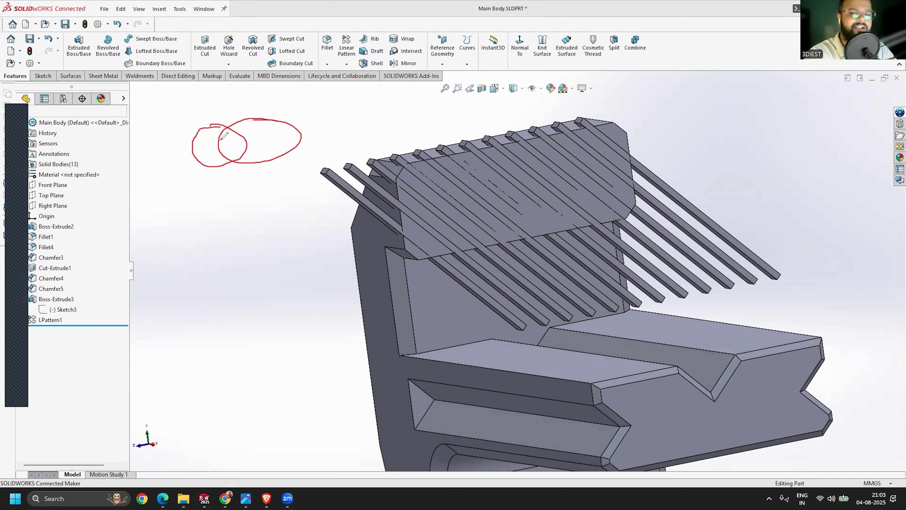
pyautogui.moveTo(204, 128)
pyautogui.mouseDown()
pyautogui.moveTo(200, 145)
pyautogui.moveTo(215, 159)
pyautogui.moveTo(250, 137)
pyautogui.moveTo(283, 135)
pyautogui.moveTo(294, 143)
pyautogui.mouseUp()
pyautogui.moveTo(211, 106)
pyautogui.mouseDown()
pyautogui.moveTo(262, 106)
pyautogui.moveTo(265, 116)
pyautogui.moveTo(368, 111)
pyautogui.mouseUp()
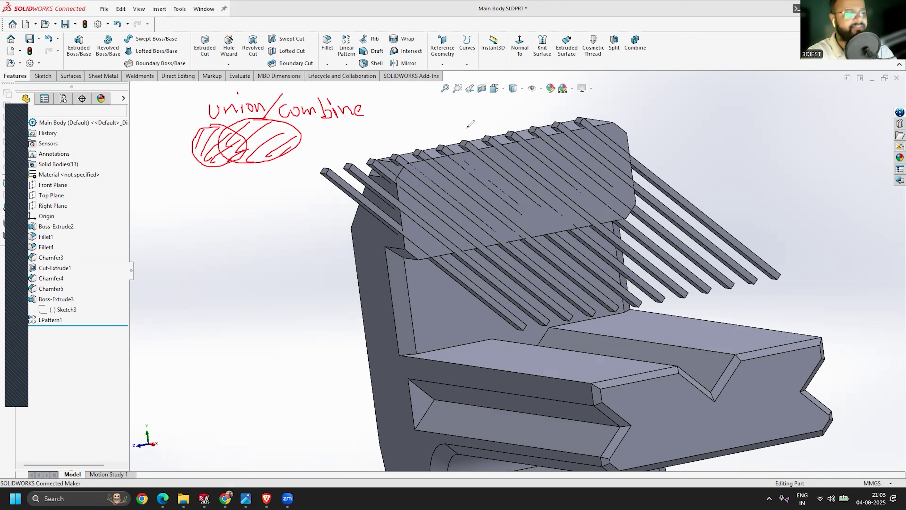
# Annotate the empty area beside the upper jaw with two overlapping circles and hatch the first one
pyautogui.moveTo(708, 93)
pyautogui.mouseDown()
pyautogui.moveTo(669, 129)
pyautogui.moveTo(758, 128)
pyautogui.moveTo(683, 94)
pyautogui.mouseUp()
pyautogui.moveTo(794, 84)
pyautogui.mouseDown()
pyautogui.moveTo(736, 89)
pyautogui.moveTo(738, 125)
pyautogui.moveTo(817, 121)
pyautogui.moveTo(781, 78)
pyautogui.mouseUp()
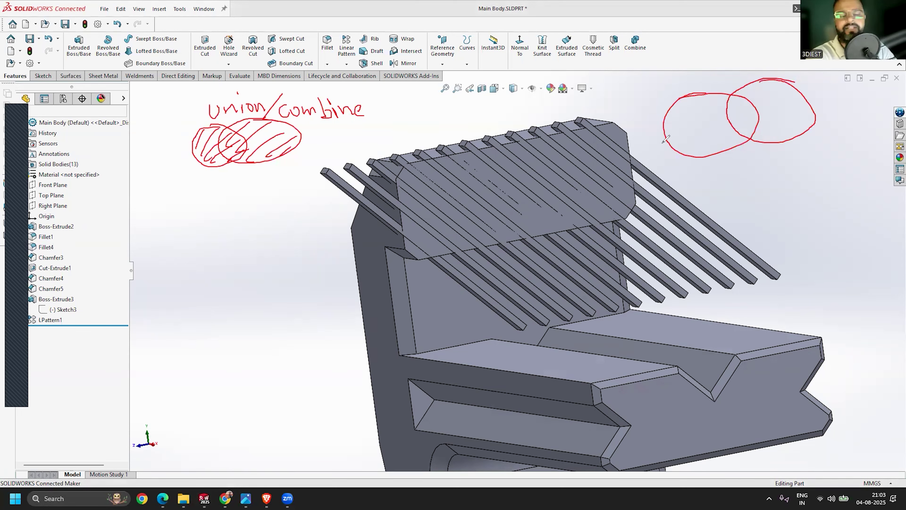
pyautogui.moveTo(694, 95); pyautogui.dragTo(668, 132)
pyautogui.moveTo(731, 85); pyautogui.dragTo(686, 135)
pyautogui.moveTo(733, 100)
pyautogui.mouseDown()
pyautogui.moveTo(692, 143)
pyautogui.moveTo(703, 149)
pyautogui.mouseUp()
pyautogui.moveTo(746, 121)
pyautogui.mouseDown()
pyautogui.moveTo(712, 153)
pyautogui.moveTo(734, 152)
pyautogui.mouseUp()
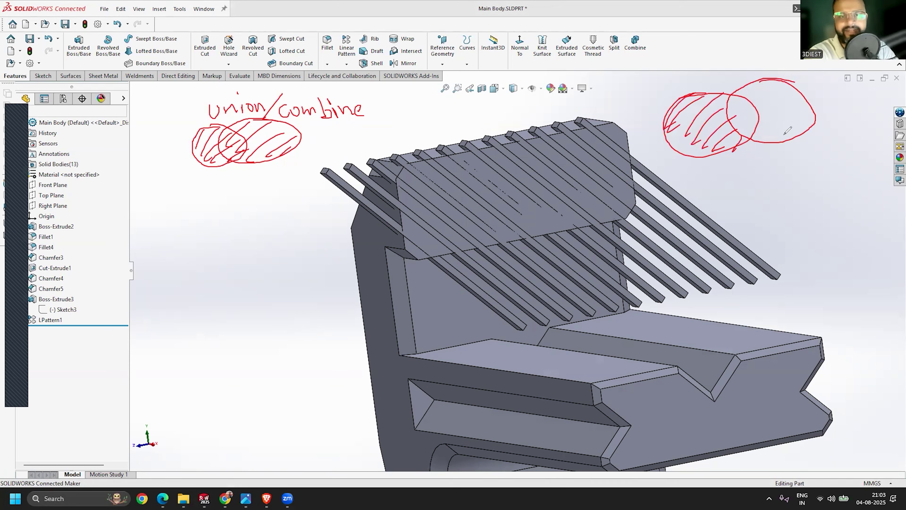
# Label the new circle sketch "Subraction" and hatch its second circle
pyautogui.moveTo(670, 57)
pyautogui.mouseDown()
pyautogui.moveTo(657, 81)
pyautogui.moveTo(686, 67)
pyautogui.moveTo(693, 81)
pyautogui.mouseUp()
pyautogui.moveTo(685, 48); pyautogui.dragTo(701, 74)
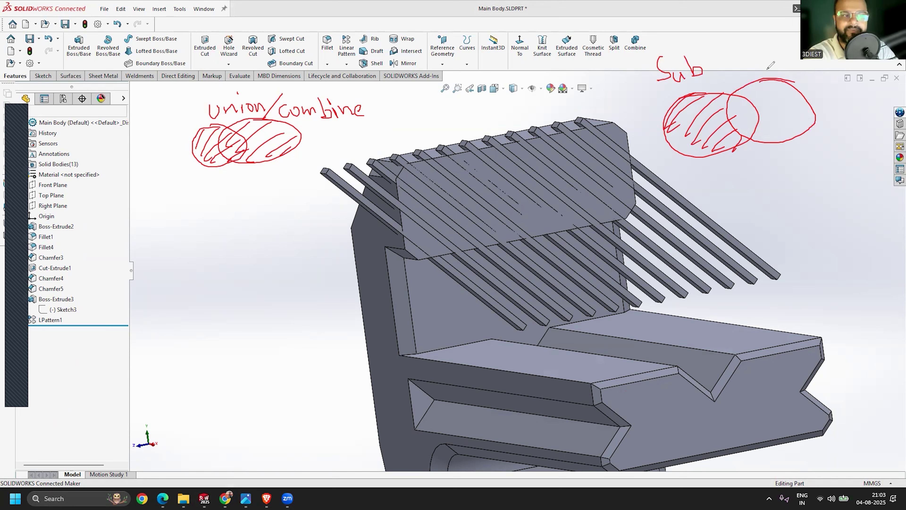
pyautogui.moveTo(756, 82)
pyautogui.mouseDown()
pyautogui.moveTo(747, 102)
pyautogui.moveTo(755, 115)
pyautogui.mouseUp()
pyautogui.moveTo(795, 83)
pyautogui.mouseDown()
pyautogui.moveTo(764, 124)
pyautogui.moveTo(778, 138)
pyautogui.mouseUp()
pyautogui.moveTo(807, 121); pyautogui.dragTo(798, 136)
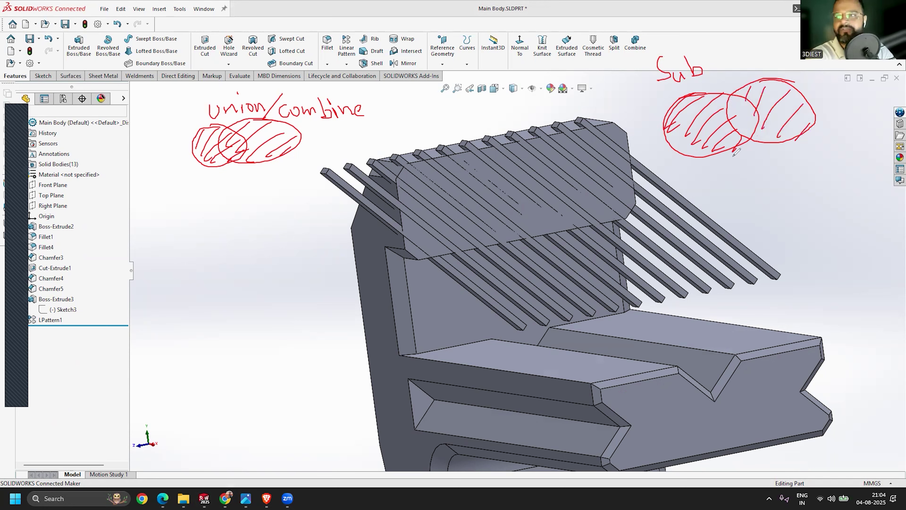
pyautogui.moveTo(704, 63)
pyautogui.mouseDown()
pyautogui.moveTo(708, 73)
pyautogui.moveTo(717, 62)
pyautogui.moveTo(739, 66)
pyautogui.moveTo(752, 60)
pyautogui.moveTo(754, 45)
pyautogui.moveTo(761, 50)
pyautogui.mouseUp()
pyautogui.moveTo(765, 54); pyautogui.dragTo(768, 52)
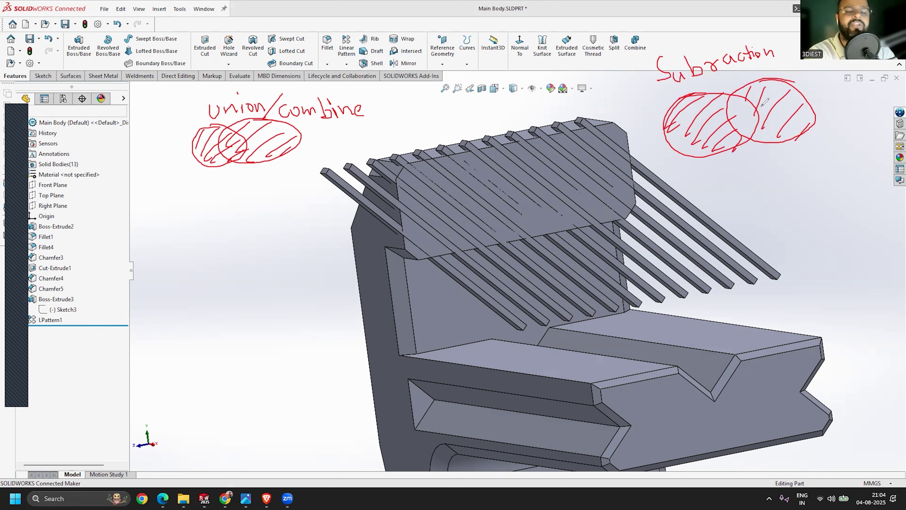
# Annotate another pair of overlapping circles with only the shared area hatched, and erase all the annotations
pyautogui.moveTo(774, 189)
pyautogui.mouseDown()
pyautogui.moveTo(744, 249)
pyautogui.moveTo(771, 184)
pyautogui.moveTo(781, 188)
pyautogui.mouseUp()
pyautogui.moveTo(842, 162)
pyautogui.mouseDown()
pyautogui.moveTo(788, 211)
pyautogui.moveTo(865, 178)
pyautogui.moveTo(824, 161)
pyautogui.mouseUp()
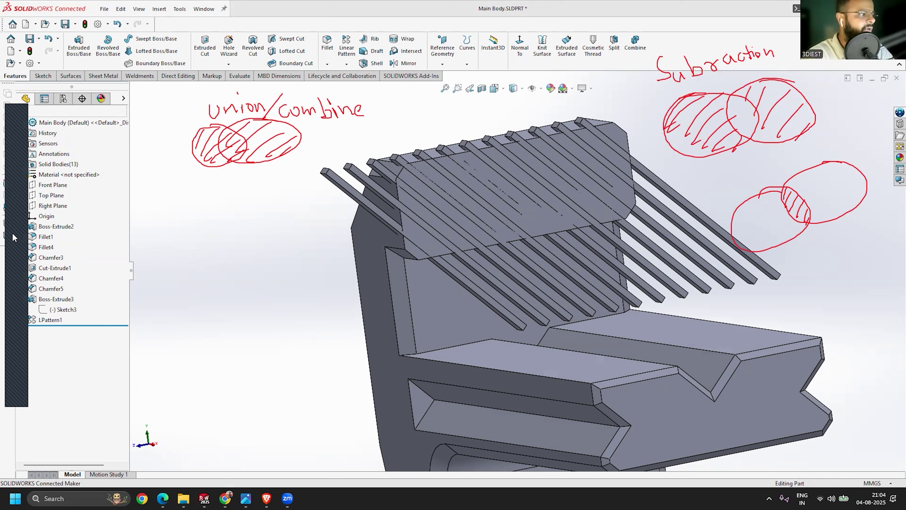
pyautogui.moveTo(292, 137); pyautogui.dragTo(314, 108)
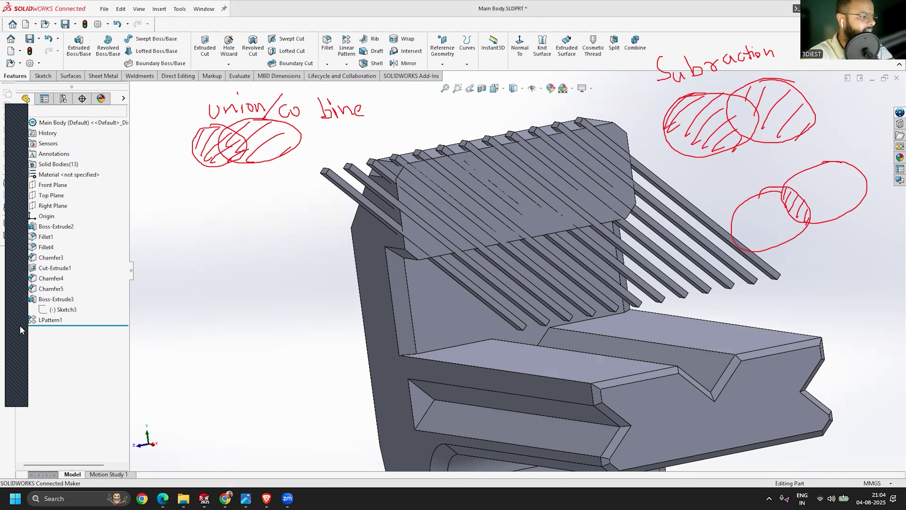
pyautogui.moveTo(209, 144)
pyautogui.mouseDown()
pyautogui.moveTo(250, 111)
pyautogui.moveTo(348, 111)
pyautogui.moveTo(252, 136)
pyautogui.moveTo(205, 119)
pyautogui.moveTo(172, 130)
pyautogui.moveTo(231, 105)
pyautogui.moveTo(692, 70)
pyautogui.moveTo(735, 80)
pyautogui.moveTo(667, 84)
pyautogui.moveTo(654, 70)
pyautogui.moveTo(714, 62)
pyautogui.moveTo(767, 118)
pyautogui.moveTo(731, 118)
pyautogui.moveTo(839, 182)
pyautogui.moveTo(788, 193)
pyautogui.moveTo(784, 216)
pyautogui.mouseUp()
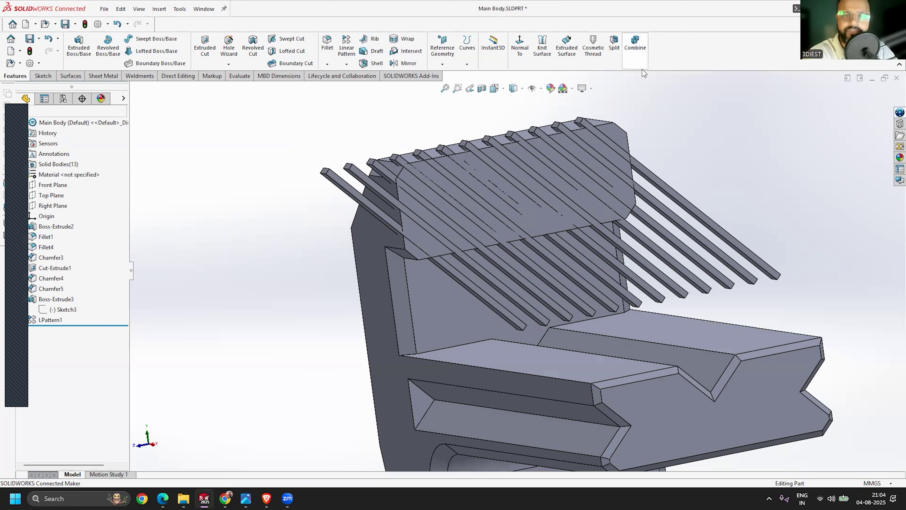
# Search all commands for "combine" to locate the Combine command
pyautogui.click(809, 8)
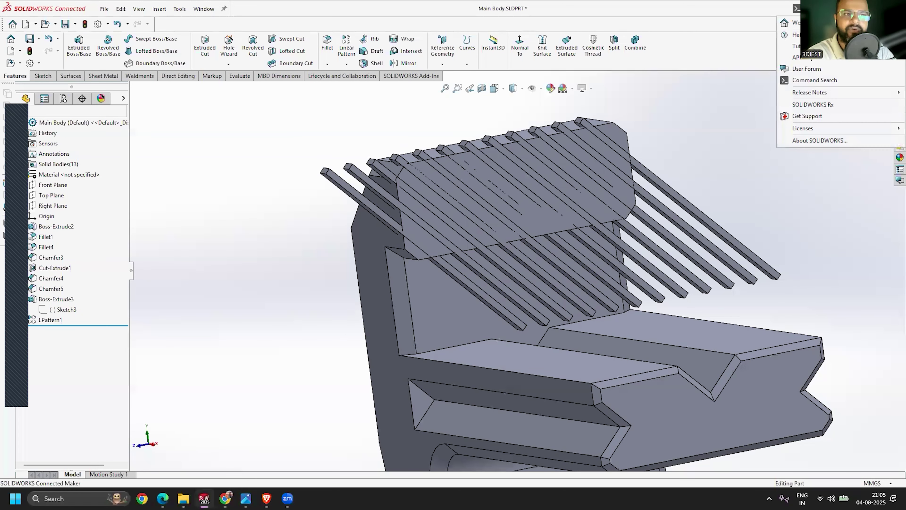
pyautogui.click(798, 13)
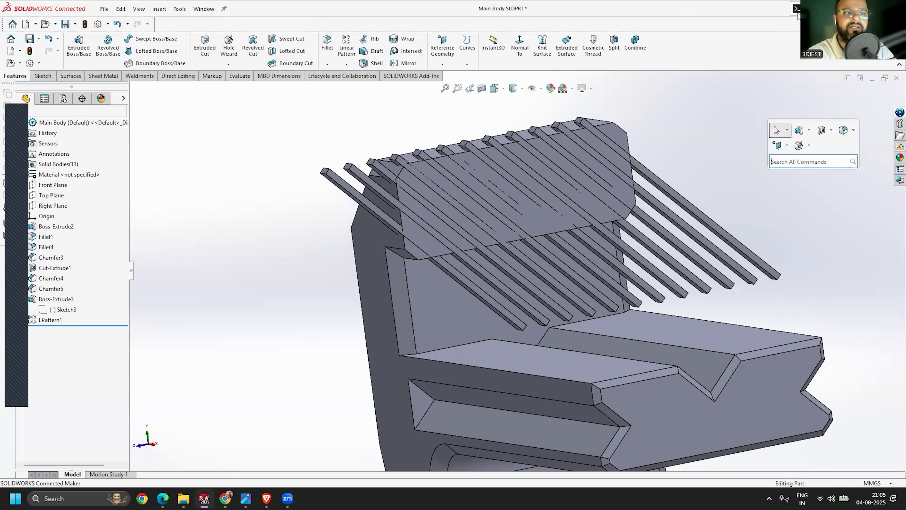
pyautogui.click(792, 161)
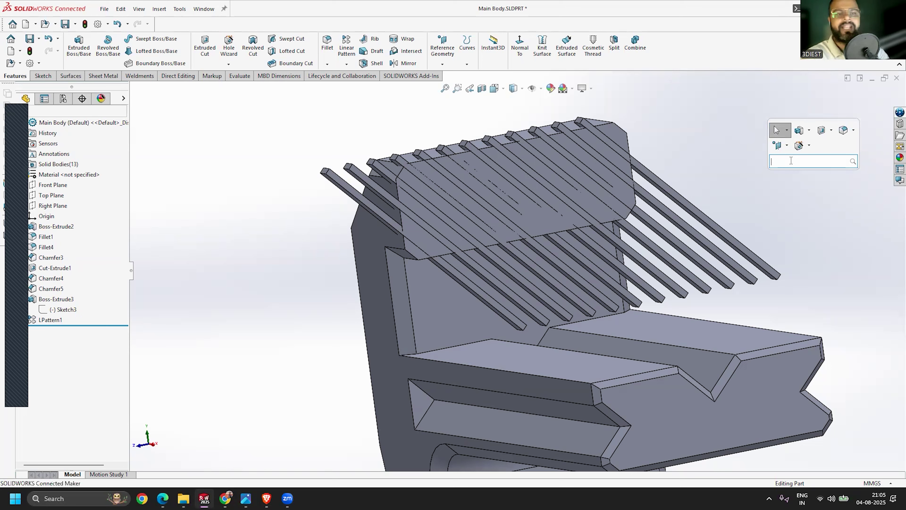
pyautogui.write('combine')
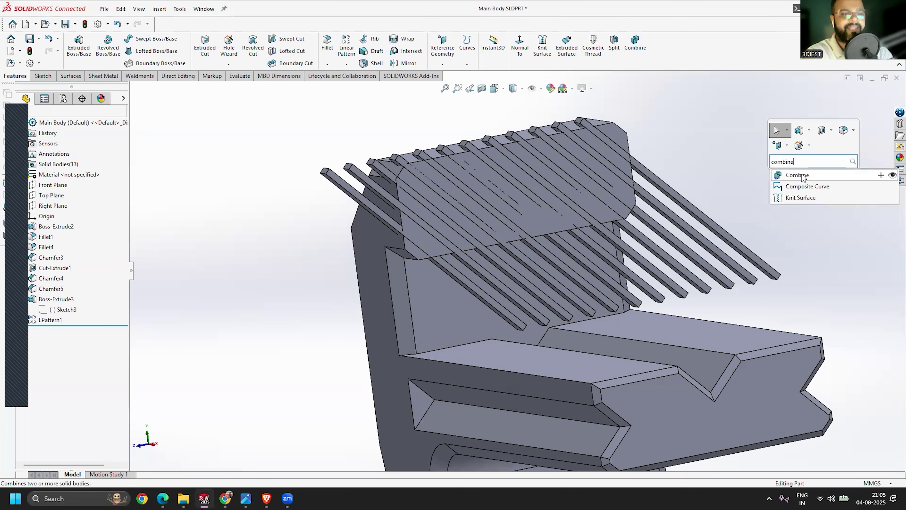
pyautogui.moveTo(791, 176); pyautogui.dragTo(668, 53)
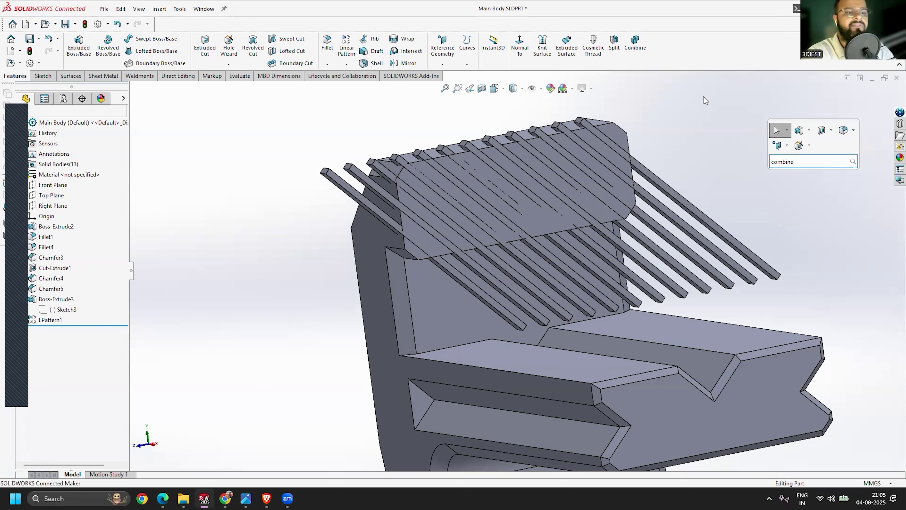
# Start a Combine with the Subtract operation, using the clamp body as main body and the first three slanted strips as bodies to subtract
pyautogui.click(638, 44)
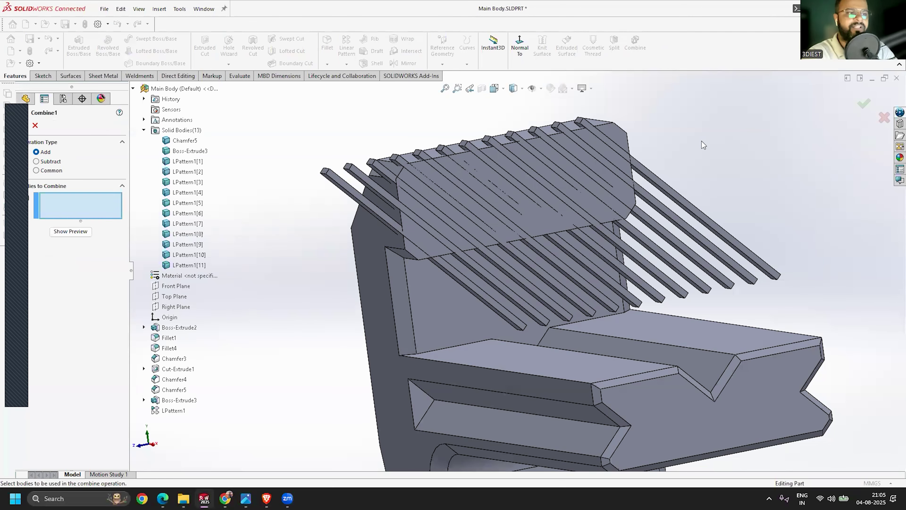
pyautogui.click(37, 162)
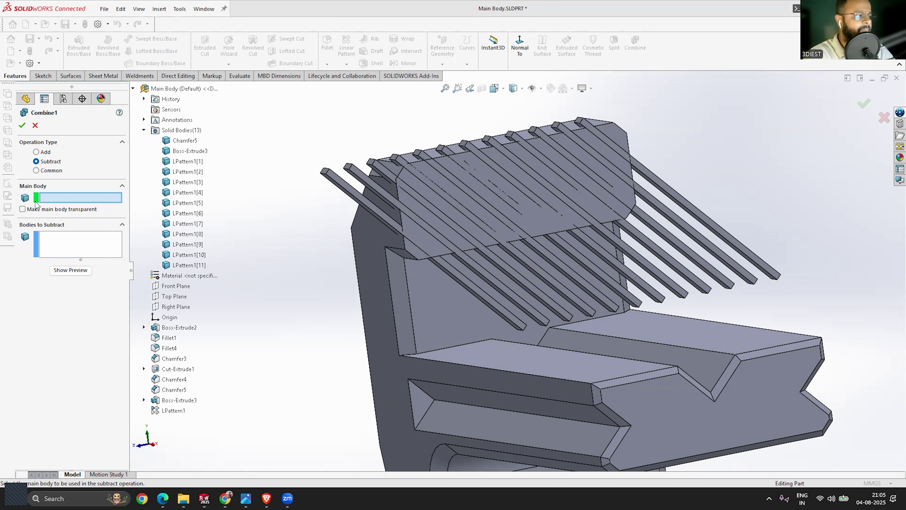
pyautogui.click(386, 300)
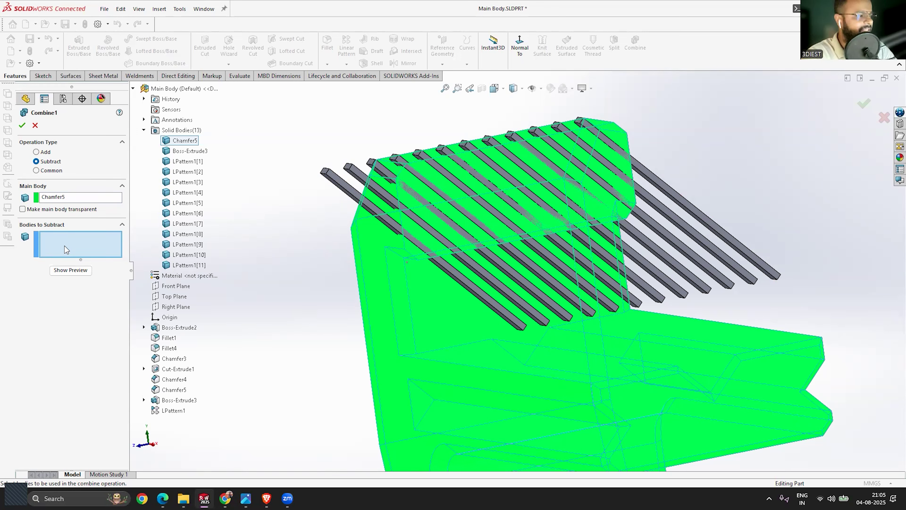
pyautogui.click(337, 188)
pyautogui.click(358, 175)
pyautogui.click(376, 166)
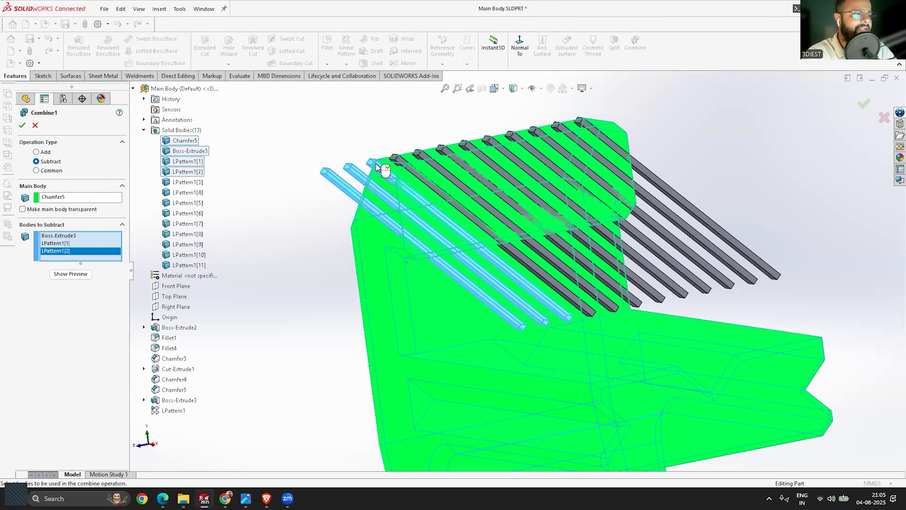
pyautogui.click(416, 172)
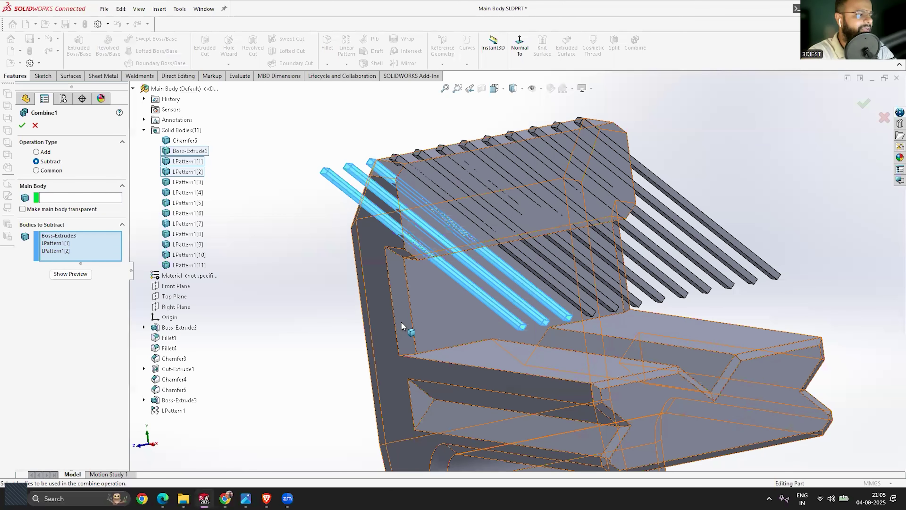
pyautogui.click(404, 329)
pyautogui.click(62, 259)
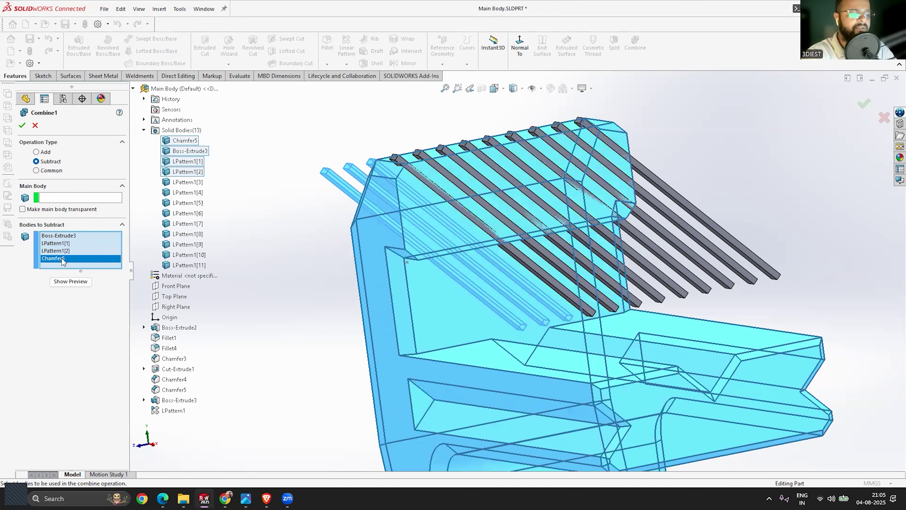
pyautogui.press('Delete')
pyautogui.click(71, 199)
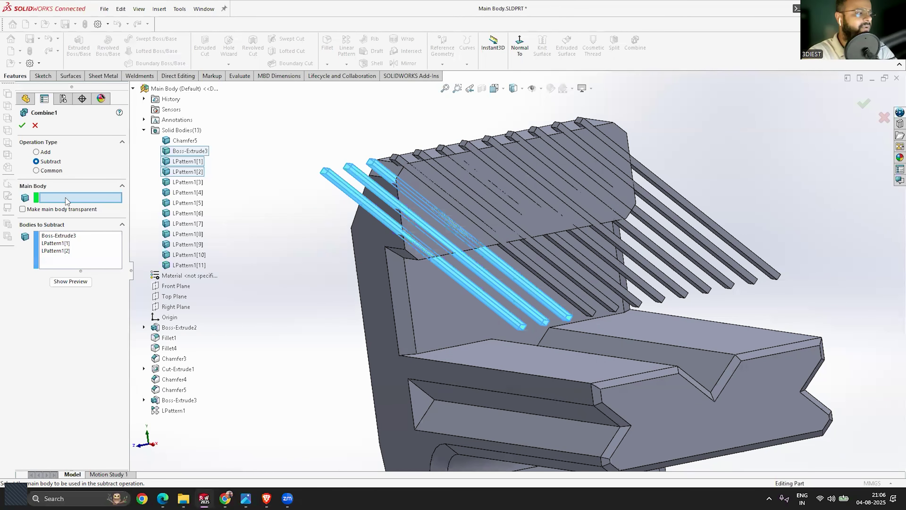
# Add the remaining nine slanted strips, LPattern1[3] through LPattern1[11], to the bodies to subtract
pyautogui.click(92, 263)
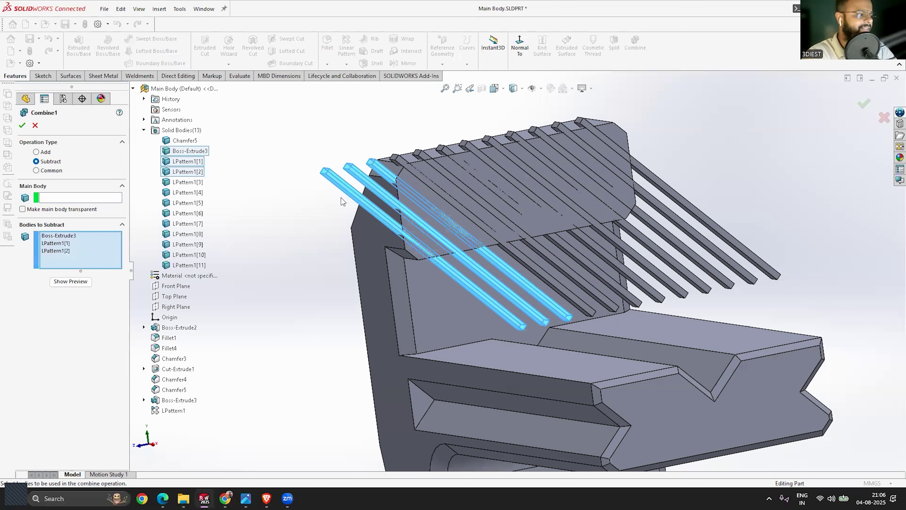
pyautogui.click(401, 158)
pyautogui.click(424, 158)
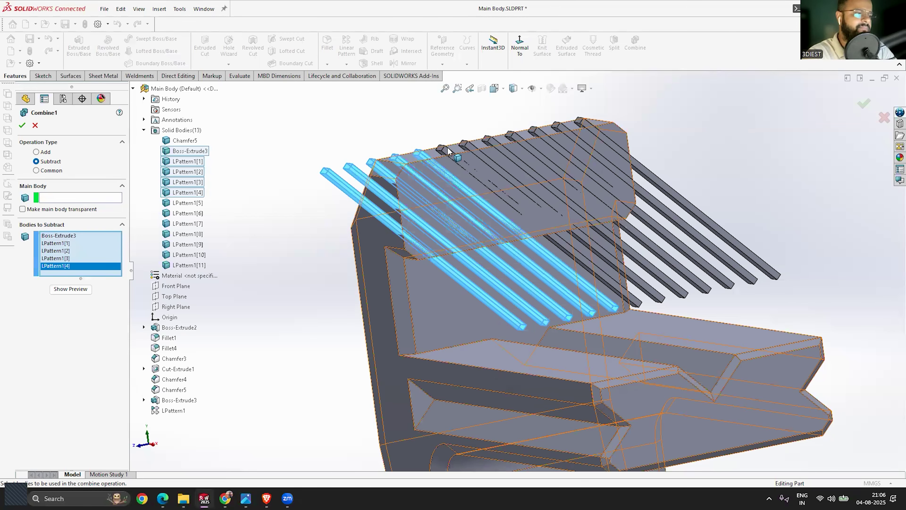
pyautogui.click(444, 149)
pyautogui.click(466, 144)
pyautogui.click(489, 140)
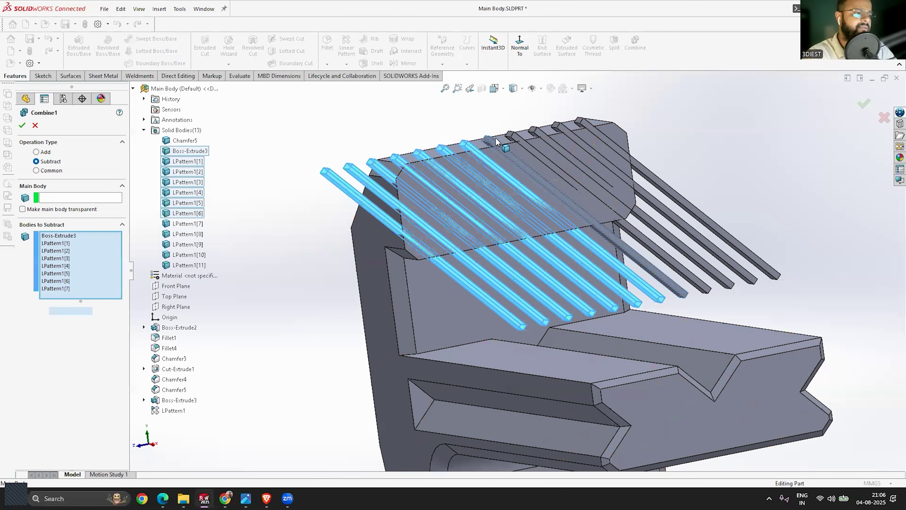
pyautogui.click(517, 137)
pyautogui.click(538, 132)
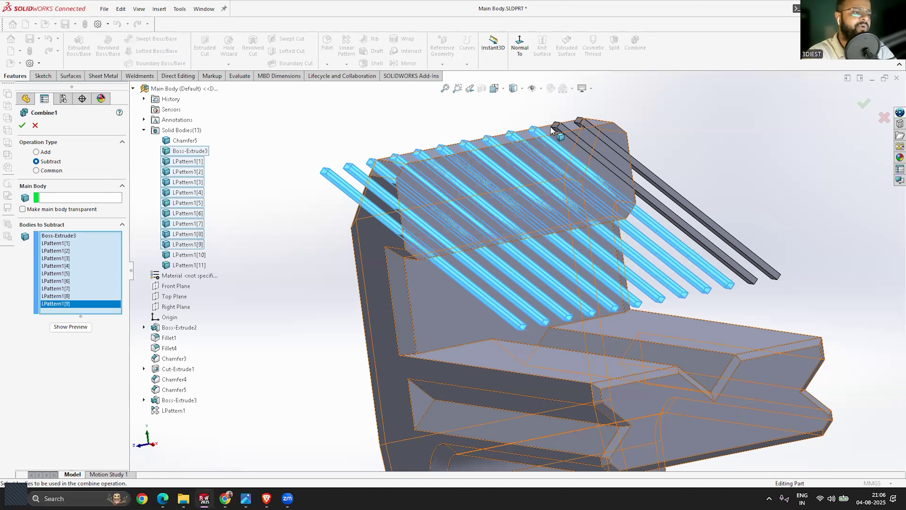
pyautogui.click(561, 127)
pyautogui.click(591, 128)
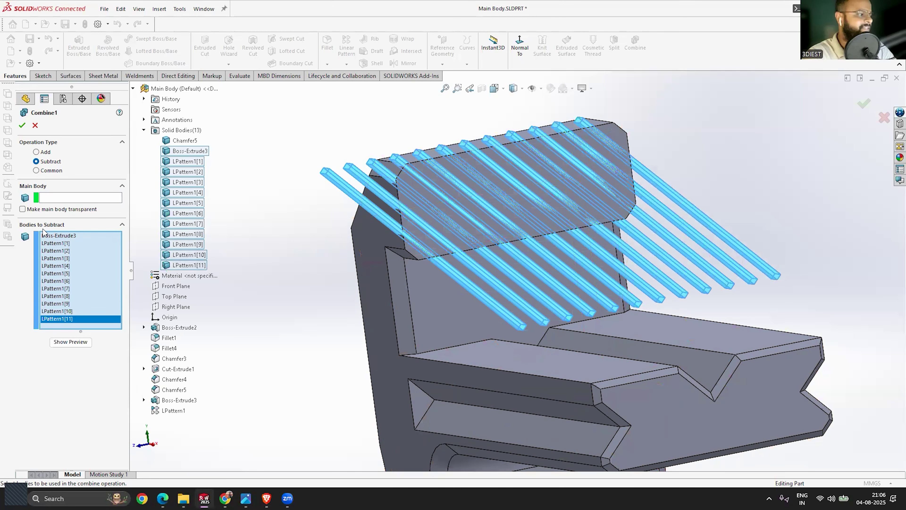
# Set the clamp body Chamfer5 as the main body, preview the subtraction and complete the Combine
pyautogui.click(46, 197)
pyautogui.click(395, 303)
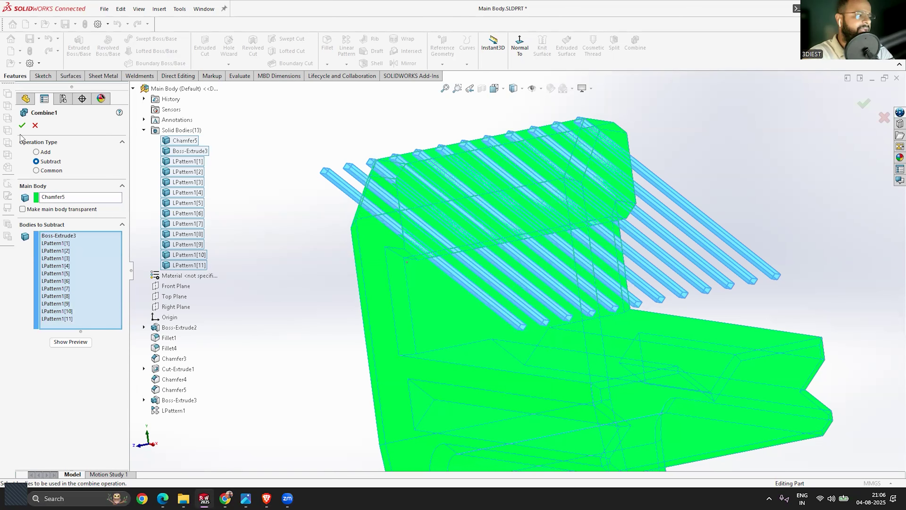
pyautogui.click(70, 341)
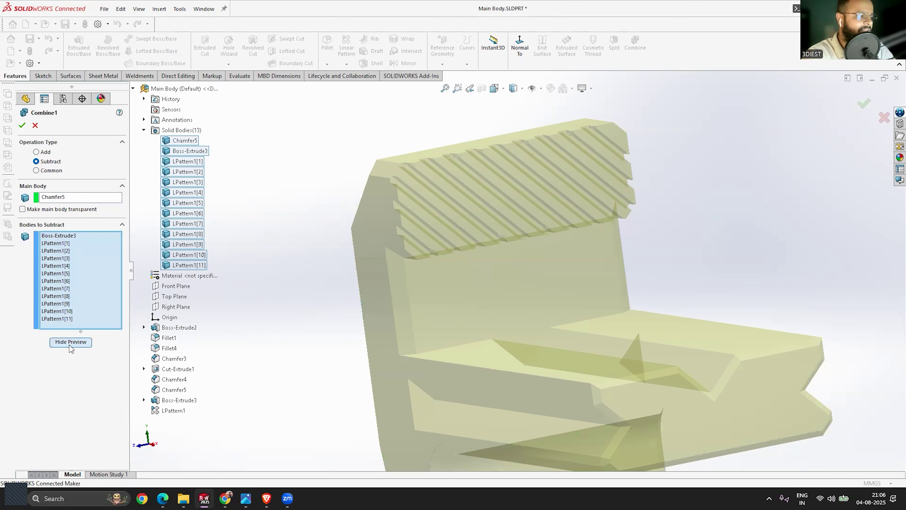
pyautogui.moveTo(462, 247); pyautogui.dragTo(449, 212, button='middle')
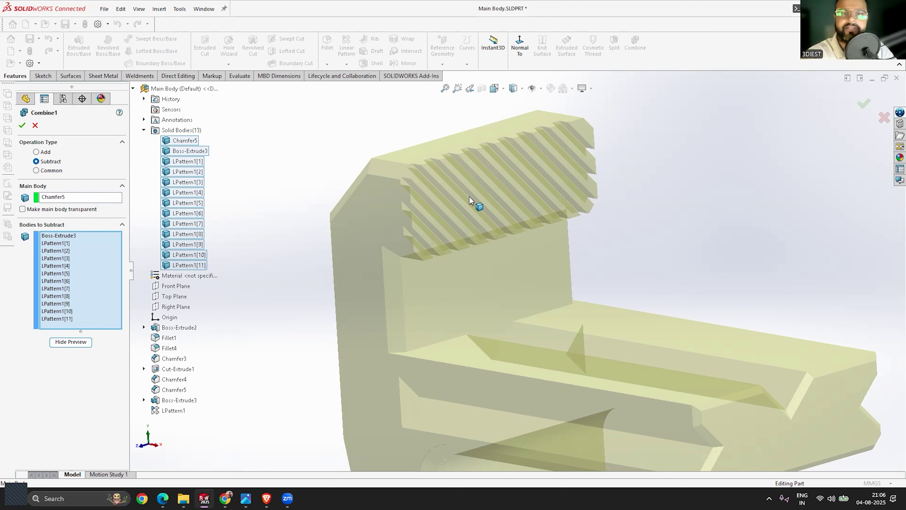
pyautogui.click(22, 125)
# Examine the slanted serrations cut into the upper jaw and the shape of the whole clamp part
pyautogui.moveTo(448, 229); pyautogui.dragTo(540, 341, button='middle')
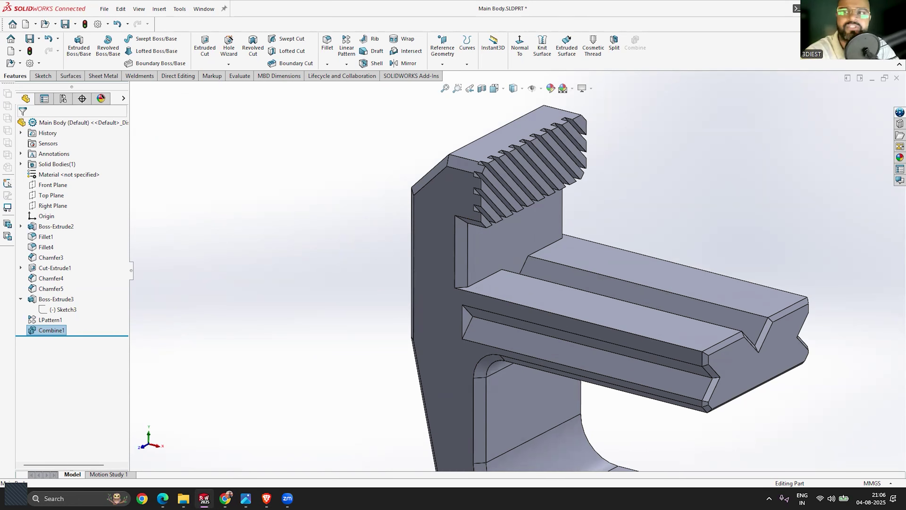
pyautogui.moveTo(425, 310); pyautogui.dragTo(664, 265, button='middle')
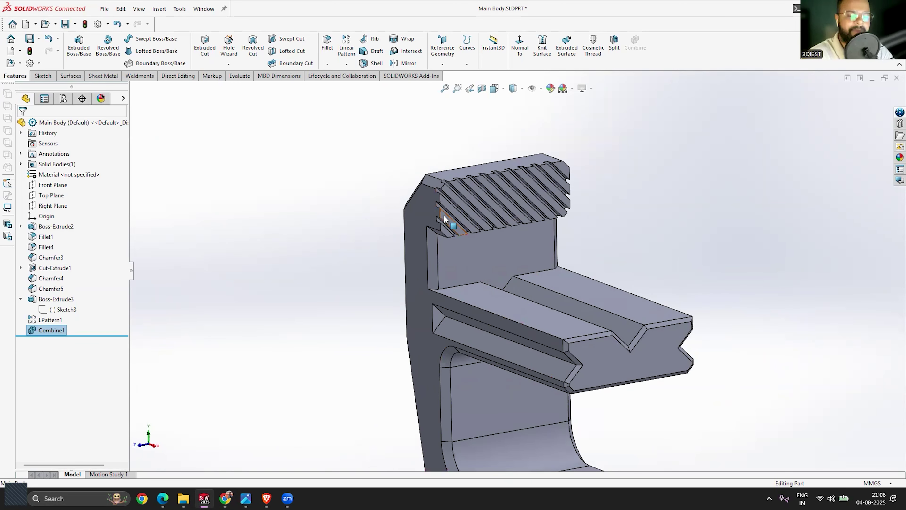
pyautogui.moveTo(441, 203); pyautogui.dragTo(664, 211, button='middle')
pyautogui.scroll(-2, 664, 212)
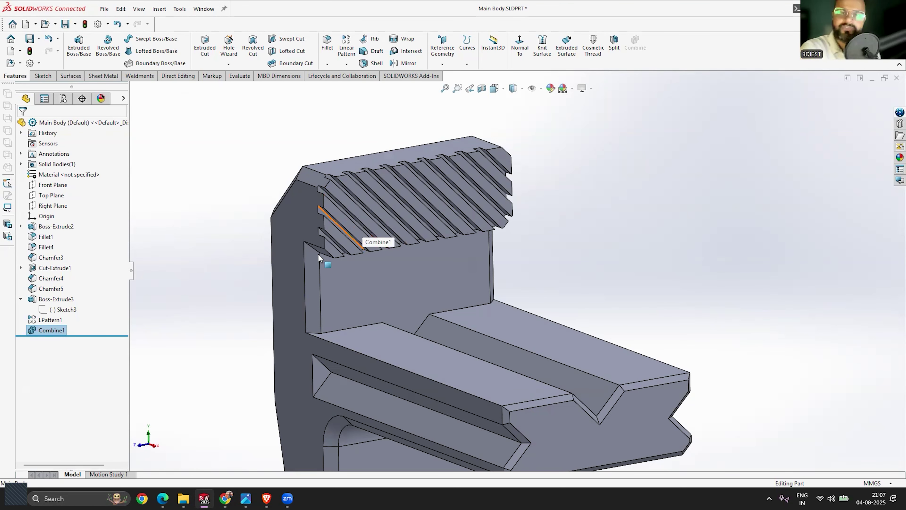
pyautogui.scroll(5, 575, 308)
pyautogui.scroll(-3, 575, 217)
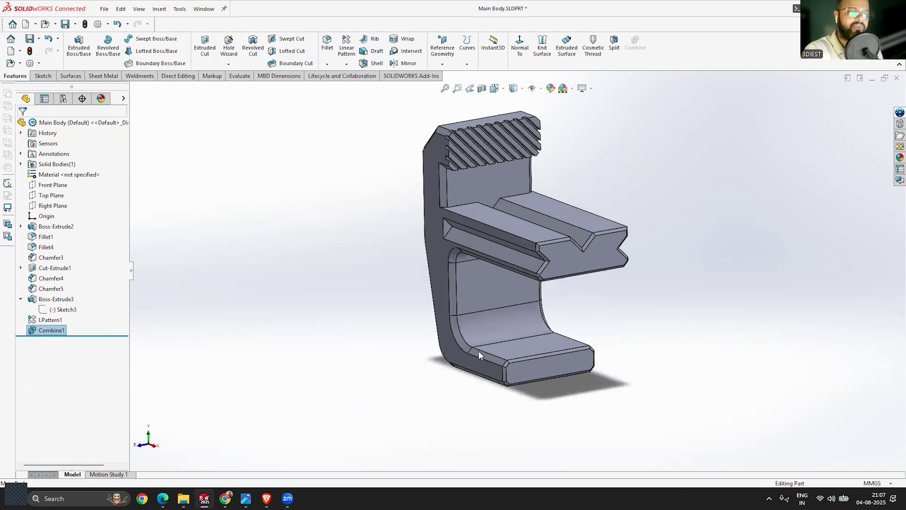
pyautogui.moveTo(571, 228); pyautogui.dragTo(554, 269, button='middle')
pyautogui.press('f')
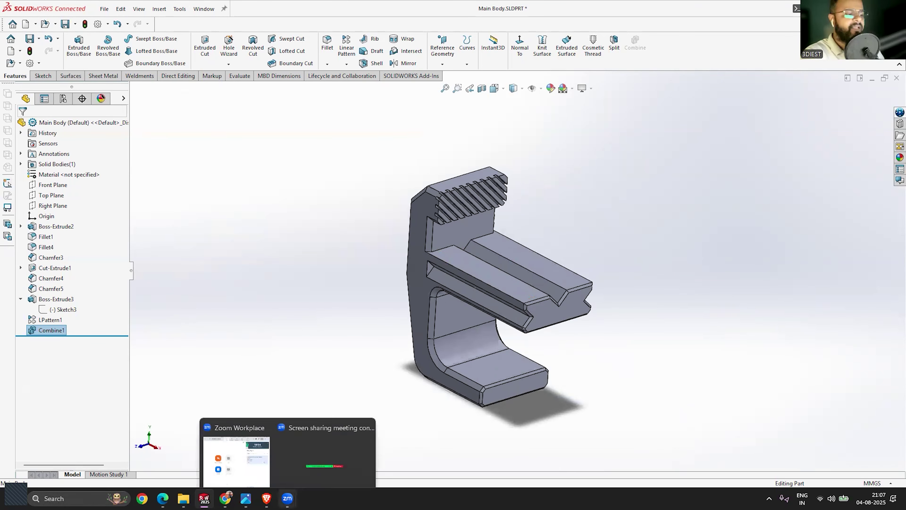
pyautogui.click(465, 231)
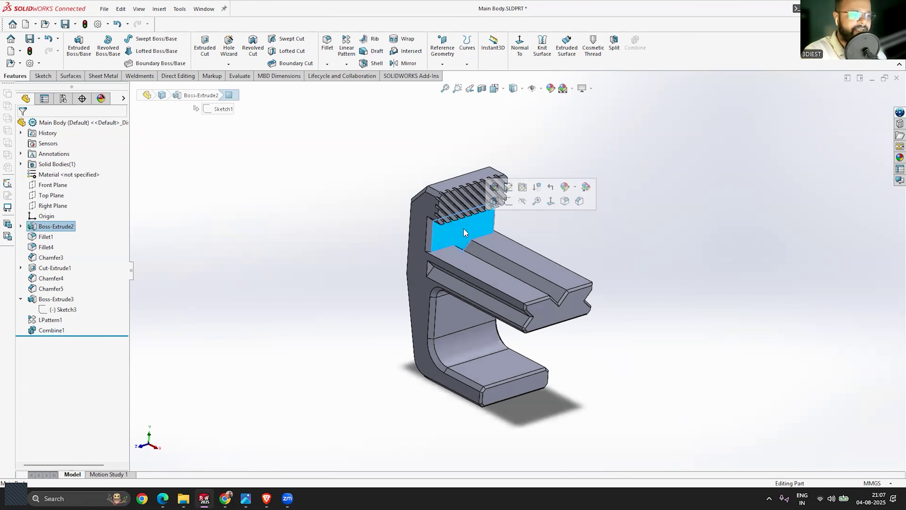
pyautogui.click(653, 207)
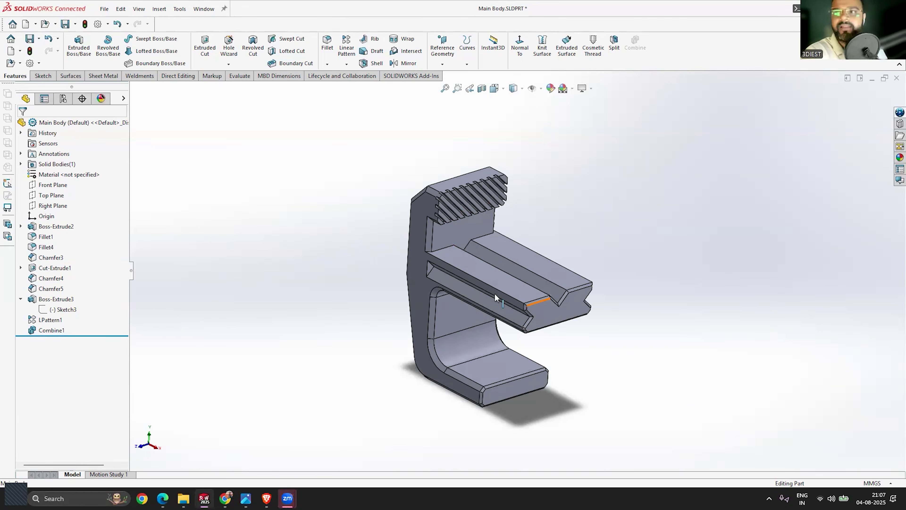
# Start a sketch on the inner vertical face below the serrated jaw and draw a circle about 16.45 mm in diameter on it
pyautogui.click(468, 227)
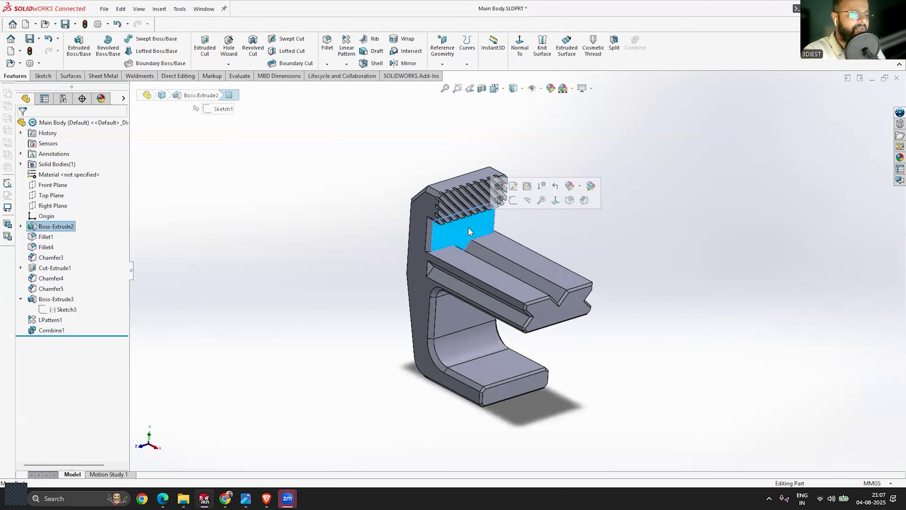
pyautogui.click(512, 200)
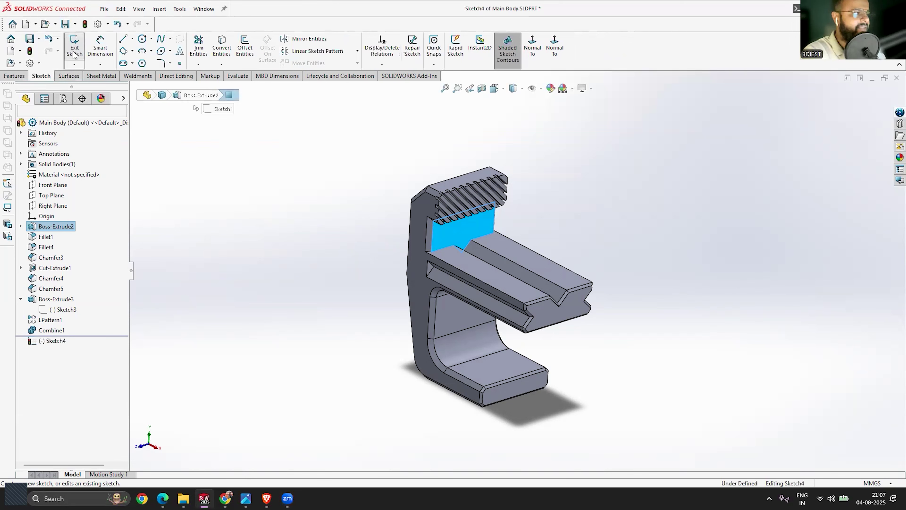
pyautogui.scroll(-3, 566, 187)
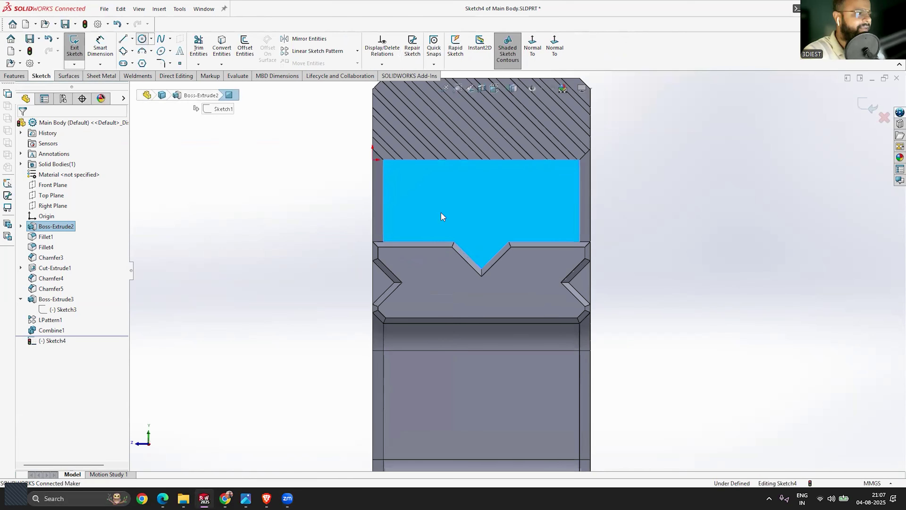
pyautogui.press('c')
pyautogui.click(481, 197)
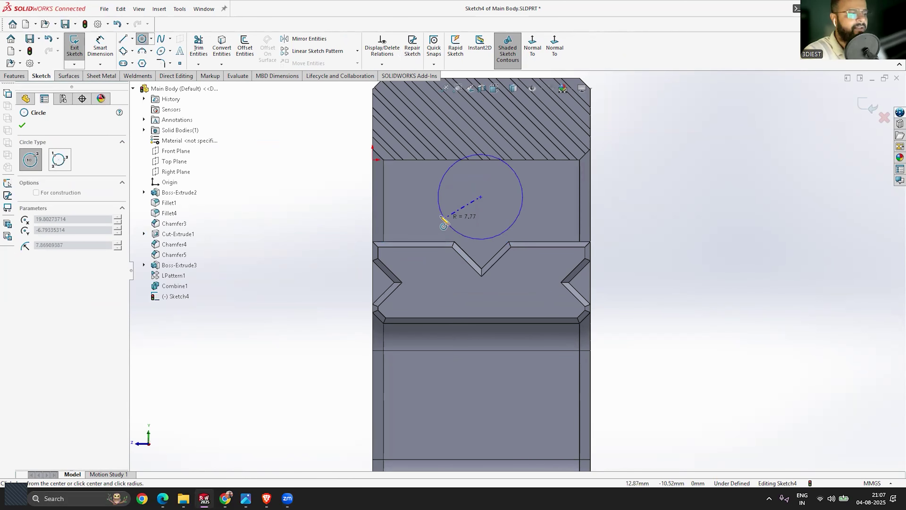
pyautogui.click(443, 225)
pyautogui.press('Escape')
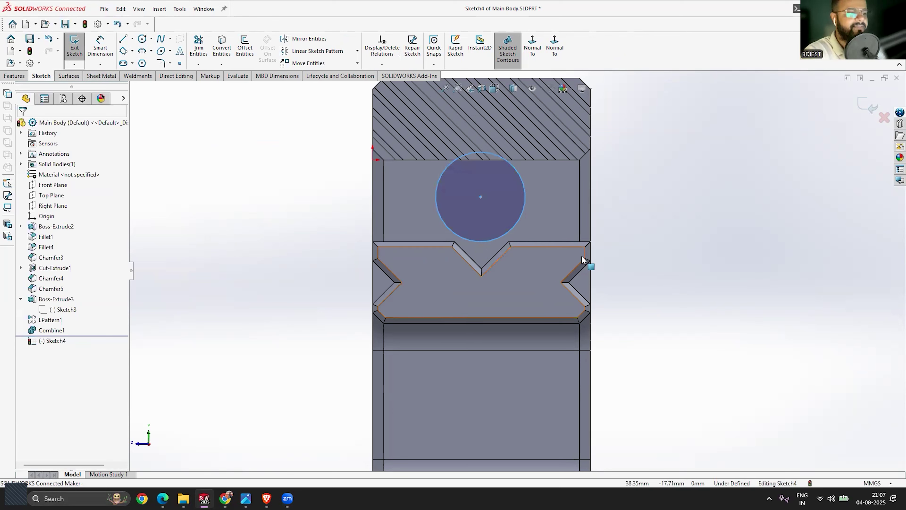
# Set the circle's diameter to 16 mm
pyautogui.scroll(1, 484, 208)
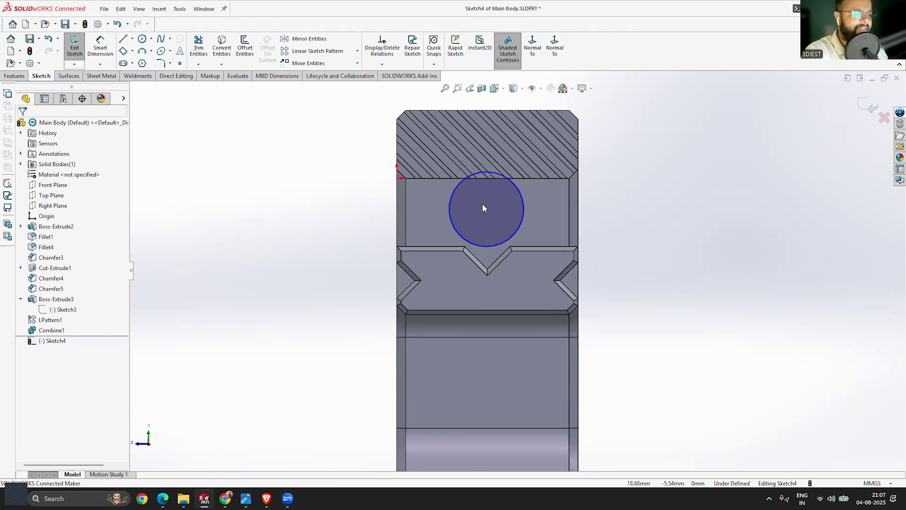
pyautogui.scroll(-1, 487, 210)
pyautogui.press('d')
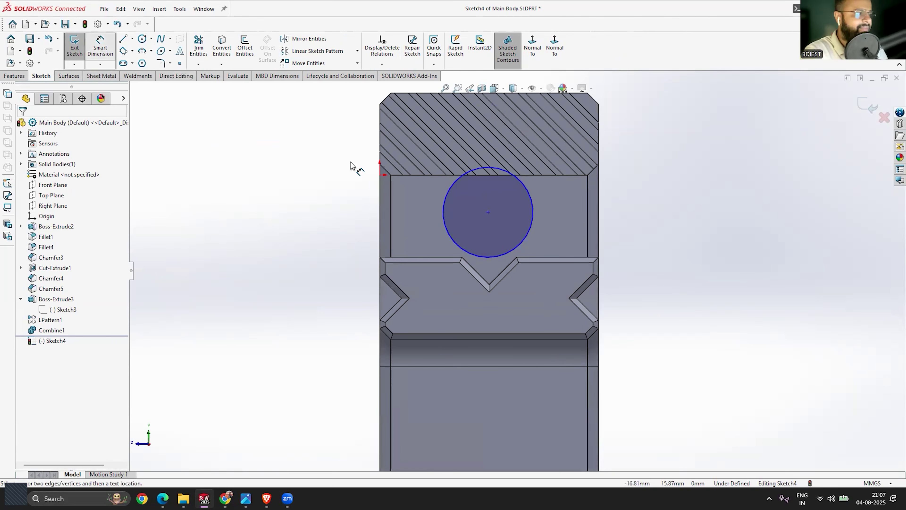
pyautogui.click(531, 232)
pyautogui.click(639, 257)
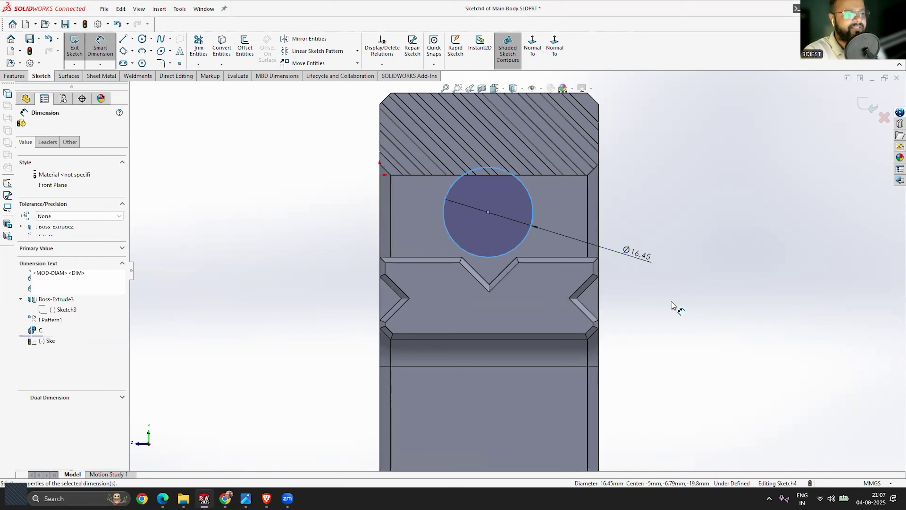
pyautogui.write('16')
pyautogui.press('Return')
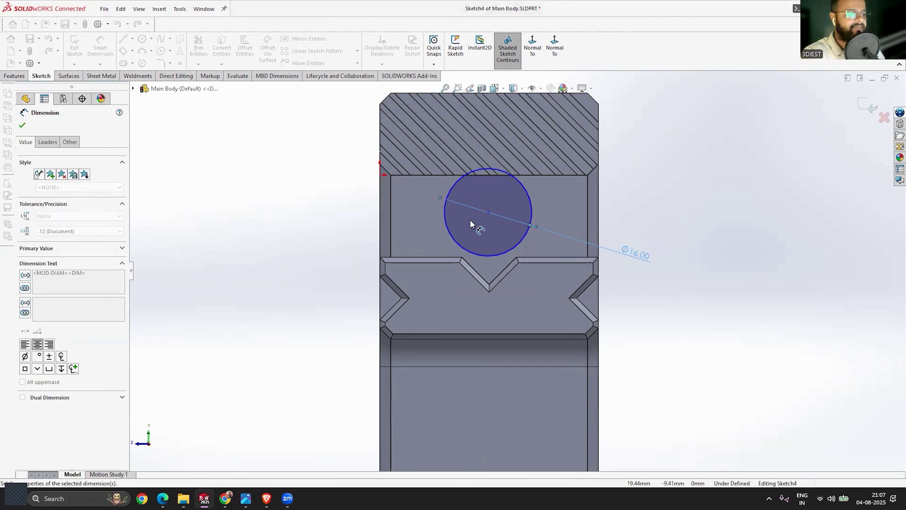
pyautogui.press('Escape')
# Nudge the circle's centre slightly downward and dimension it 20 mm horizontally from the body's side edge
pyautogui.scroll(-2, 486, 214)
pyautogui.click(489, 216)
pyautogui.moveTo(488, 216); pyautogui.dragTo(488, 219)
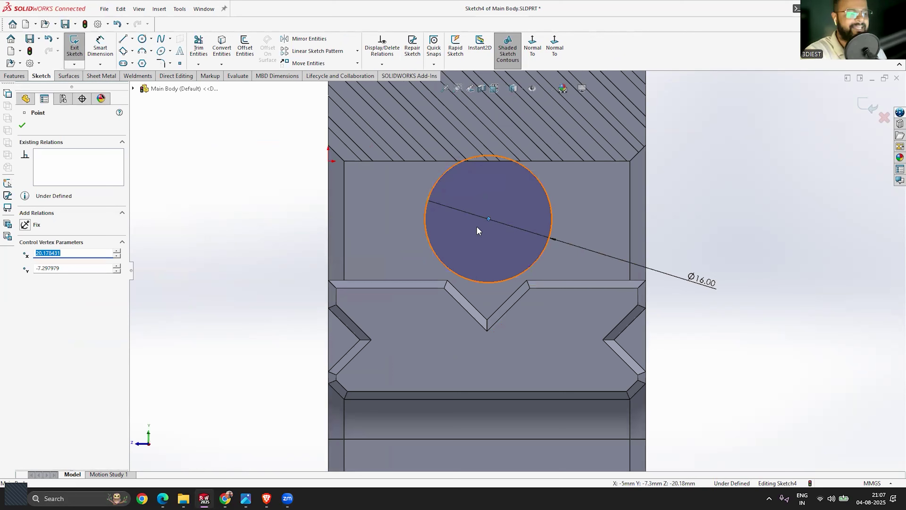
pyautogui.click(100, 46)
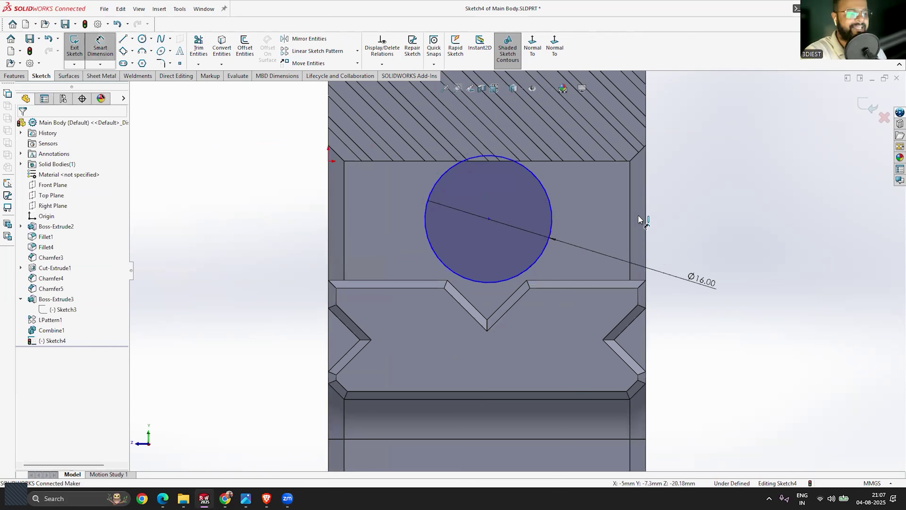
pyautogui.click(329, 229)
pyautogui.click(489, 220)
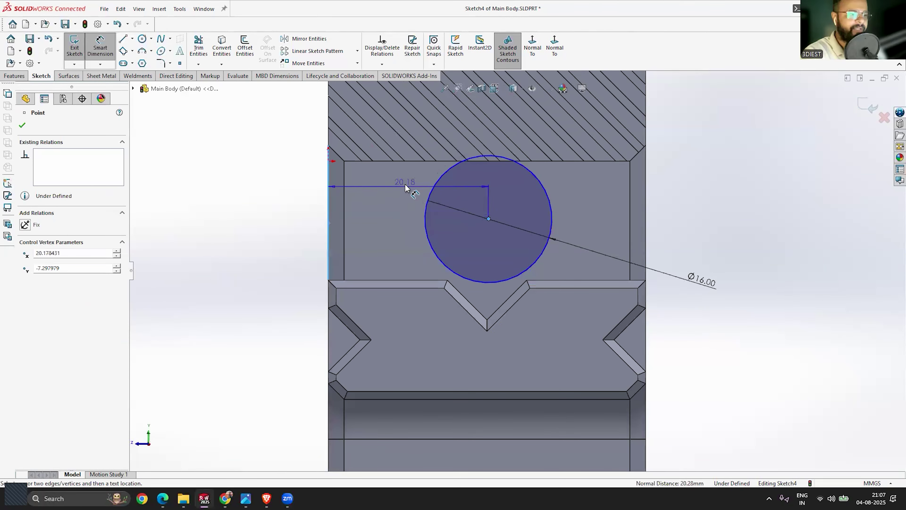
pyautogui.click(405, 184)
pyautogui.write('20')
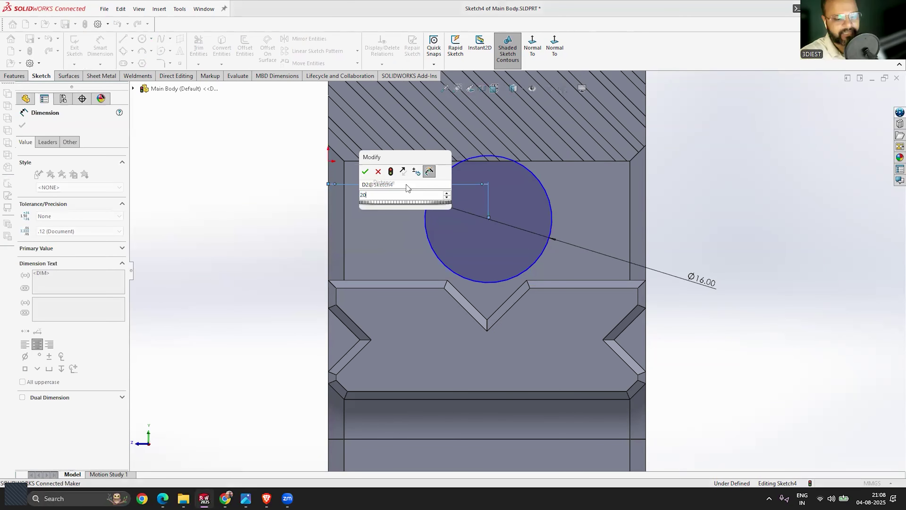
pyautogui.press('Return')
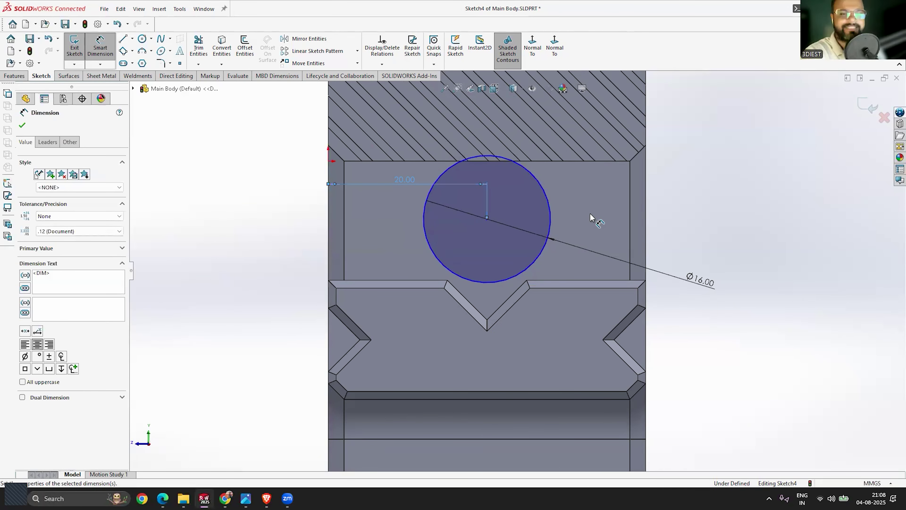
pyautogui.scroll(-2, 593, 234)
pyautogui.press('Escape')
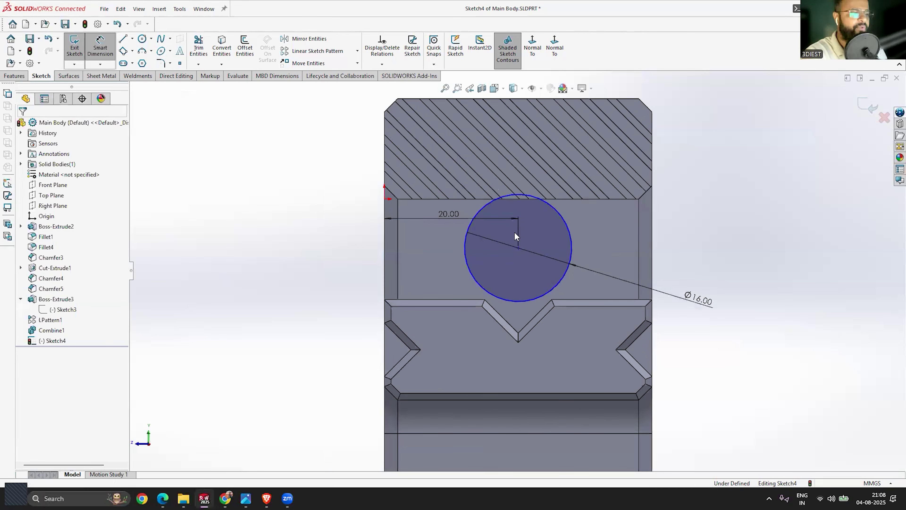
# Try to locate the circle's centre with a vertical dimension from the jaw's upper edge, and delete that dimension
pyautogui.scroll(2, 528, 251)
pyautogui.scroll(-2, 520, 273)
pyautogui.press('d')
pyautogui.scroll(1, 519, 153)
pyautogui.click(516, 132)
pyautogui.click(515, 283)
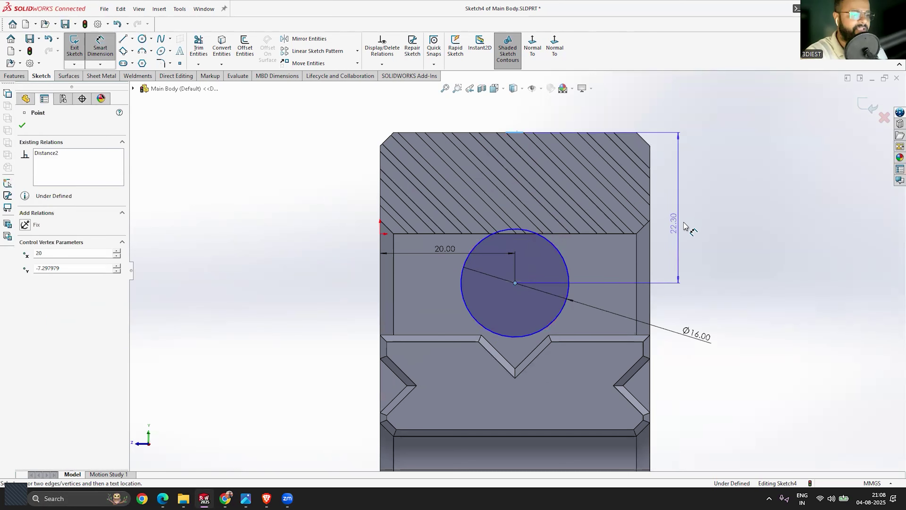
pyautogui.click(688, 226)
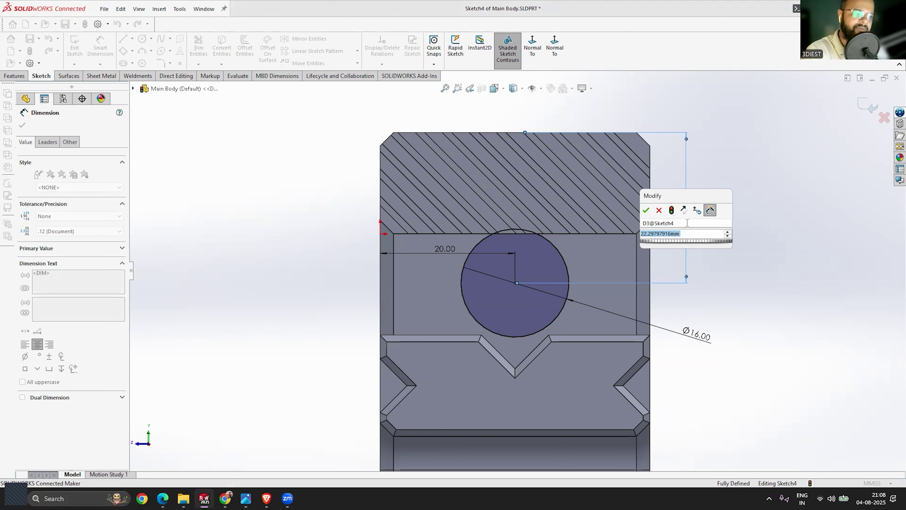
pyautogui.press('Return')
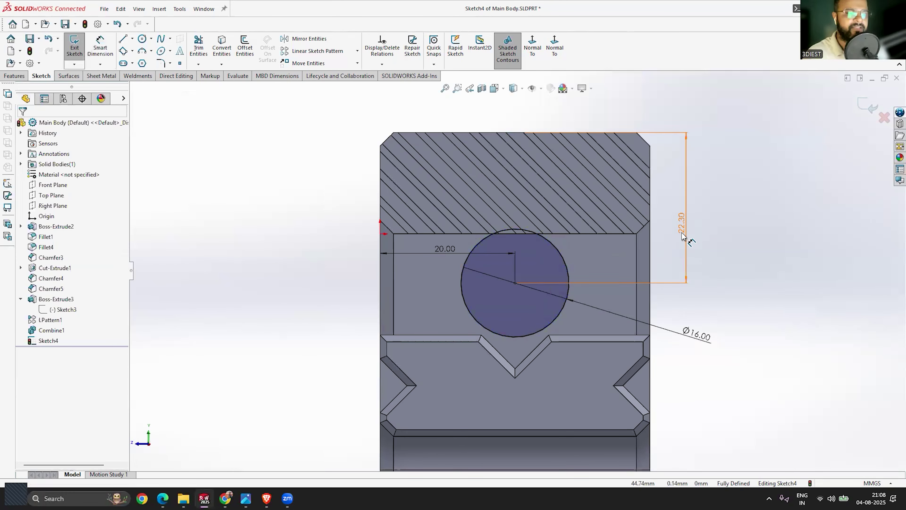
pyautogui.click(682, 236)
pyautogui.press('Delete')
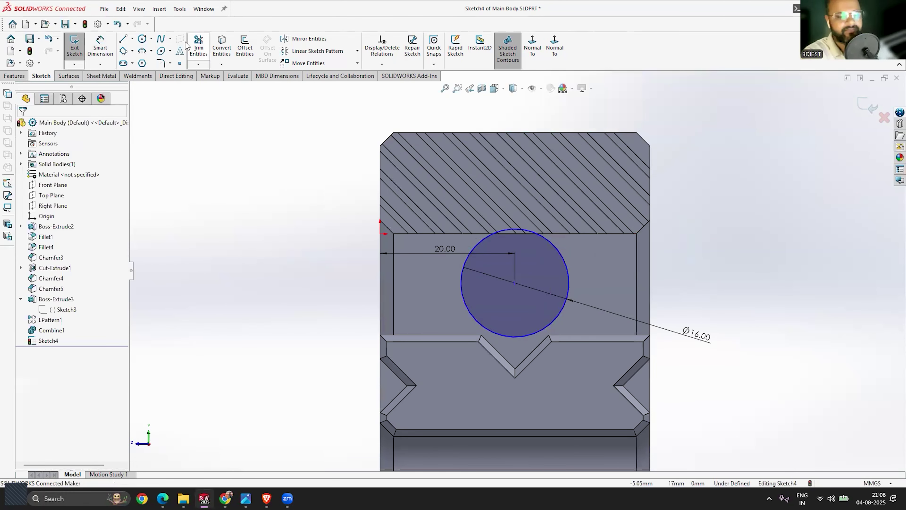
# Dimension the circle's centre 7.2 mm vertically below the origin corner
pyautogui.click(100, 46)
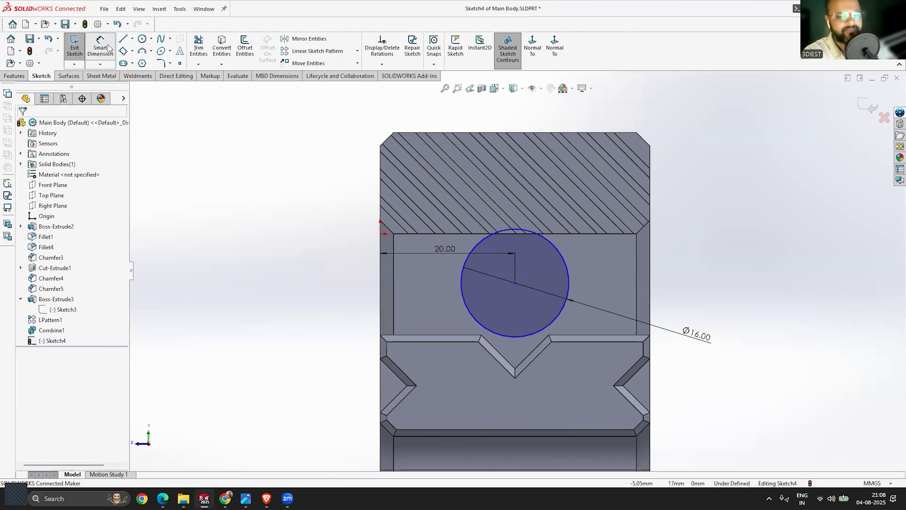
pyautogui.click(380, 234)
pyautogui.click(515, 283)
pyautogui.click(340, 264)
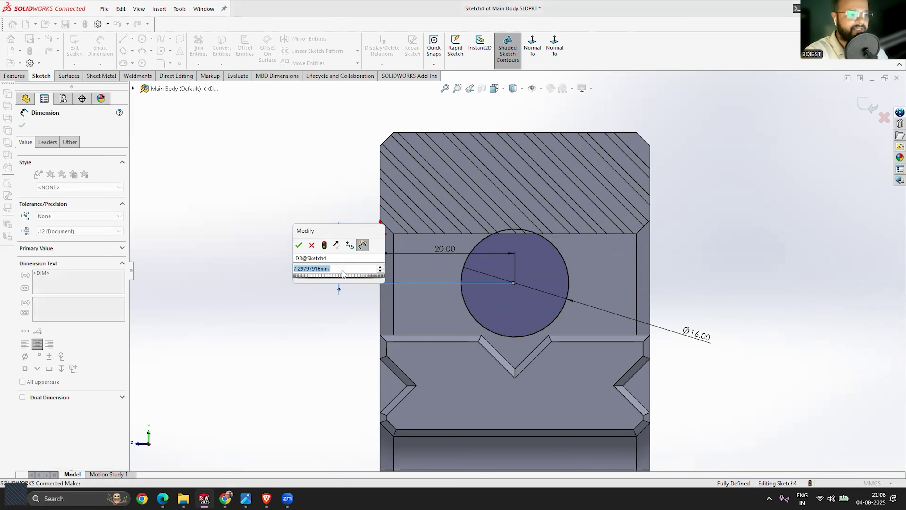
pyautogui.write('7.2')
pyautogui.press('Return')
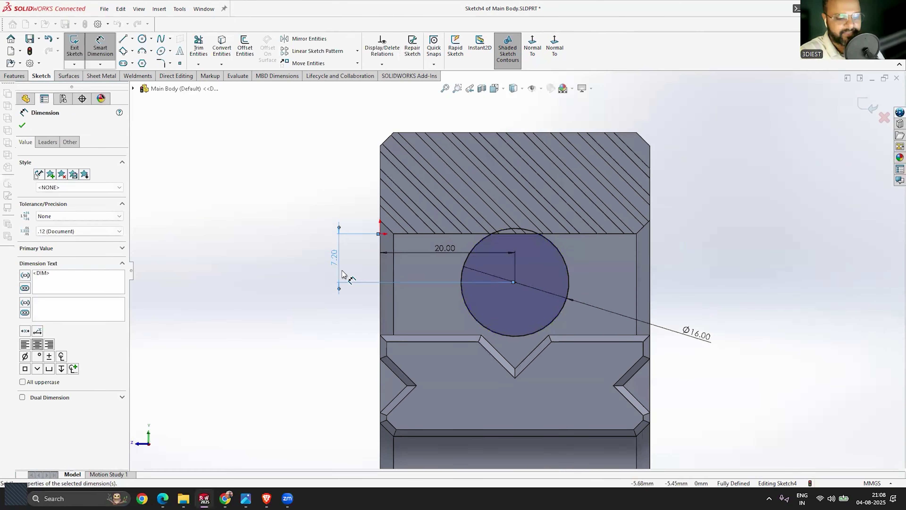
# Set the vertical distance from the origin corner to the circle's centre to 7.4 mm and finish the sketch
pyautogui.press('Escape')
pyautogui.doubleClick(335, 258)
pyautogui.write('7.')
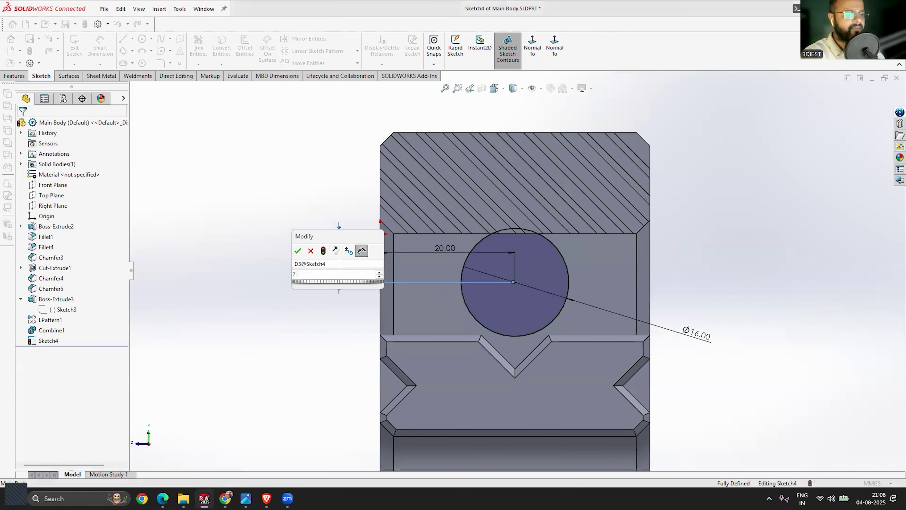
pyautogui.write('2')
pyautogui.press('Return')
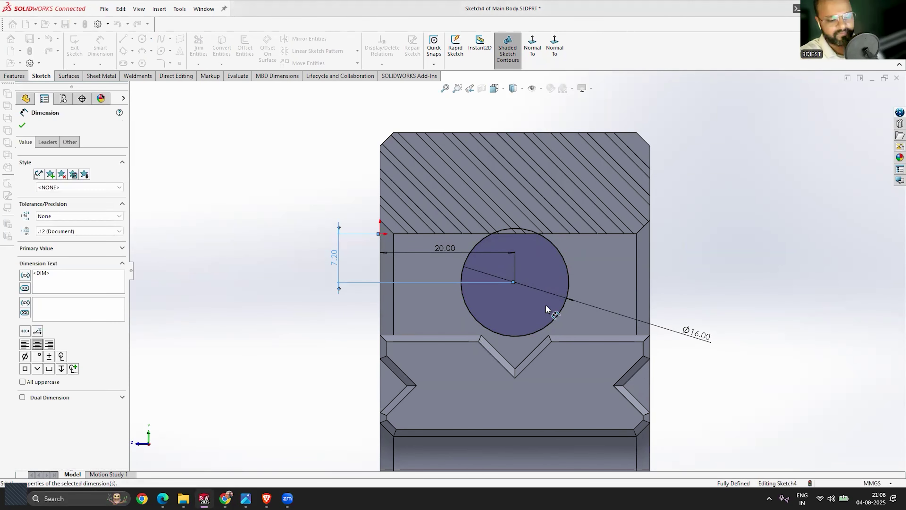
pyautogui.press('Escape')
pyautogui.moveTo(547, 309); pyautogui.dragTo(711, 226, button='middle')
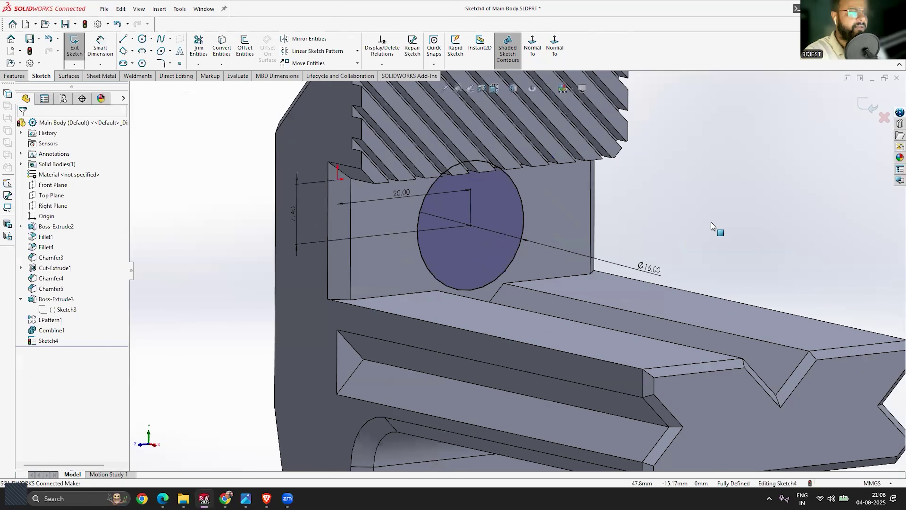
pyautogui.click(866, 107)
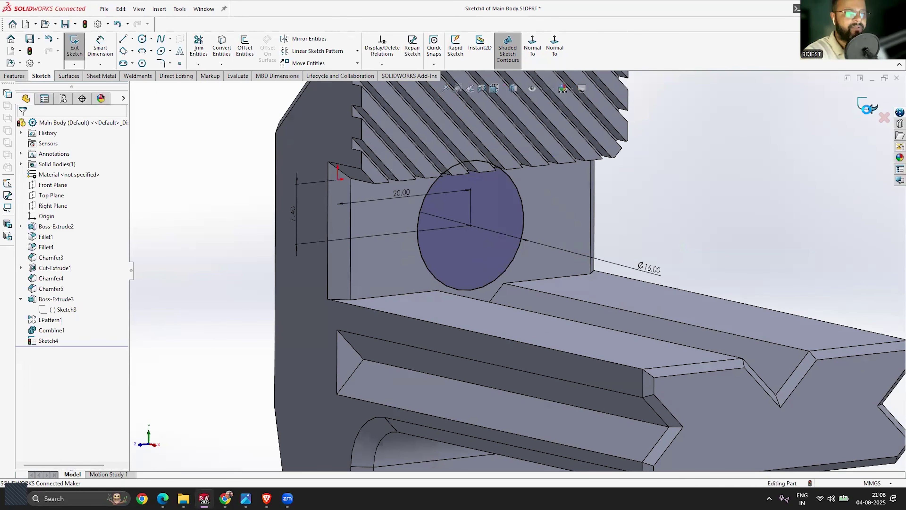
# Cut the 16 mm circle sketch through the upright with an Extruded Cut set to Through All - Both
pyautogui.click(47, 341)
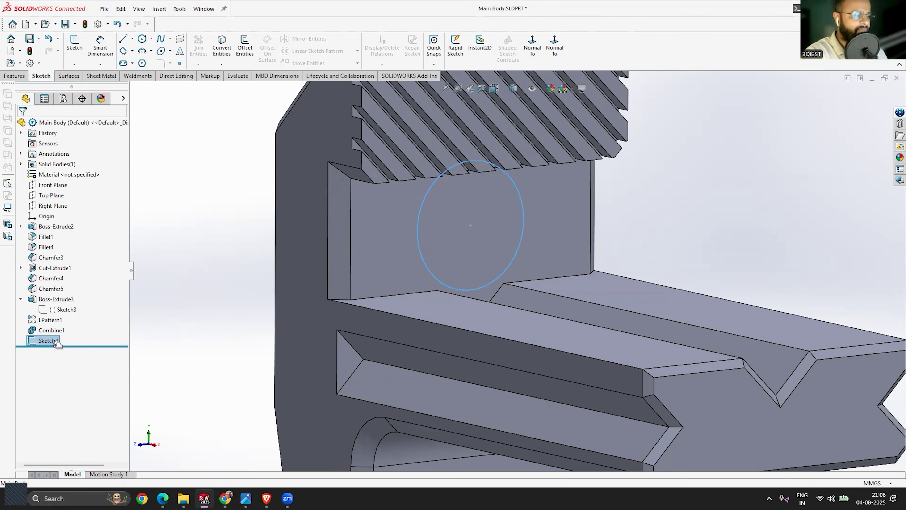
pyautogui.click(21, 78)
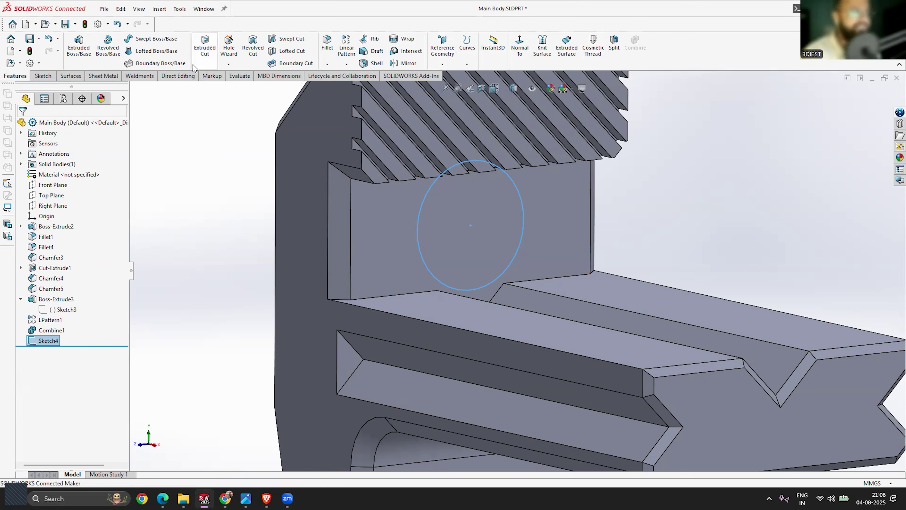
pyautogui.click(204, 57)
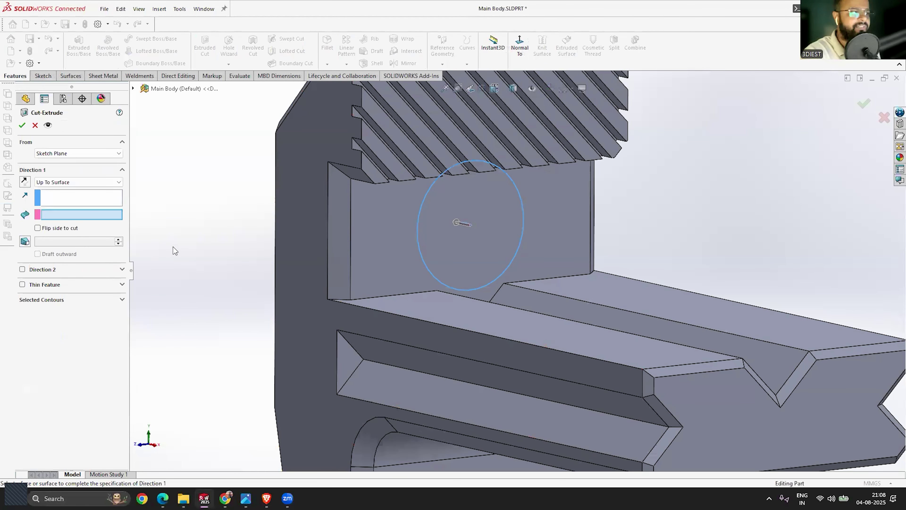
pyautogui.scroll(2, 491, 237)
pyautogui.moveTo(449, 233); pyautogui.dragTo(444, 254, button='middle')
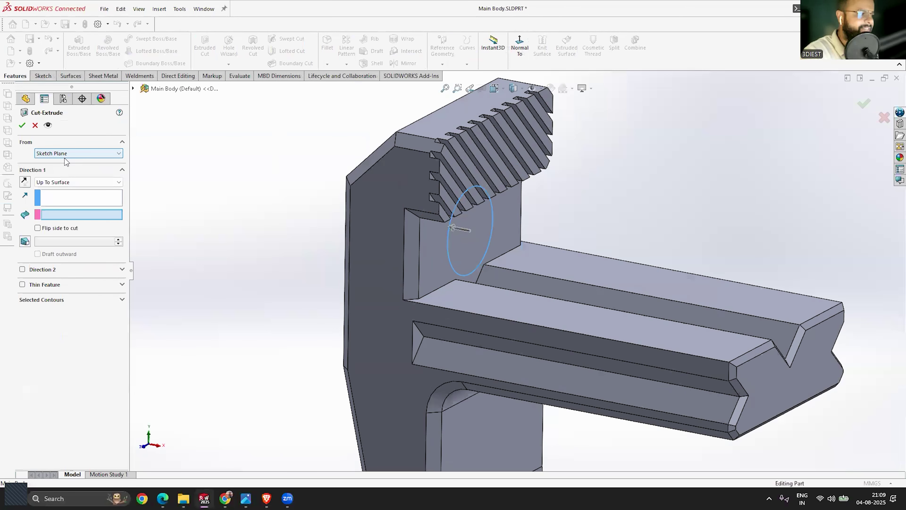
pyautogui.click(52, 182)
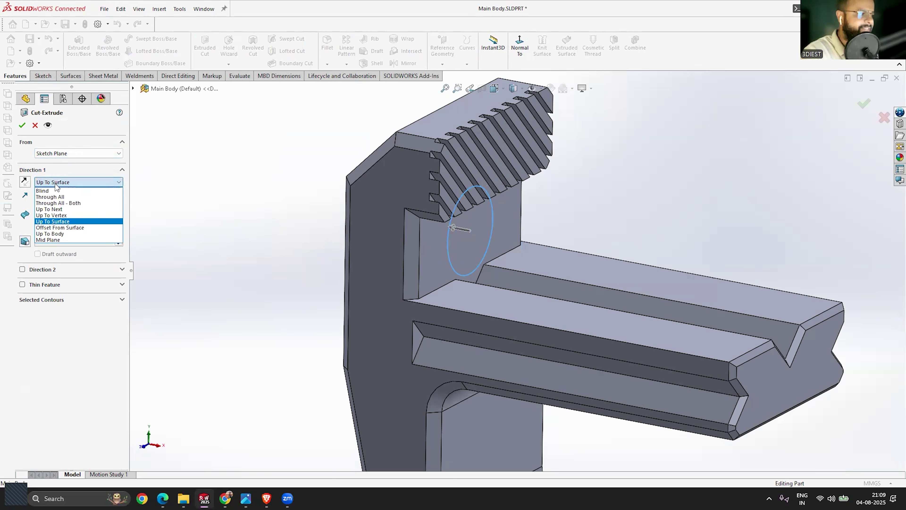
pyautogui.click(74, 205)
pyautogui.moveTo(185, 300); pyautogui.dragTo(199, 288, button='middle')
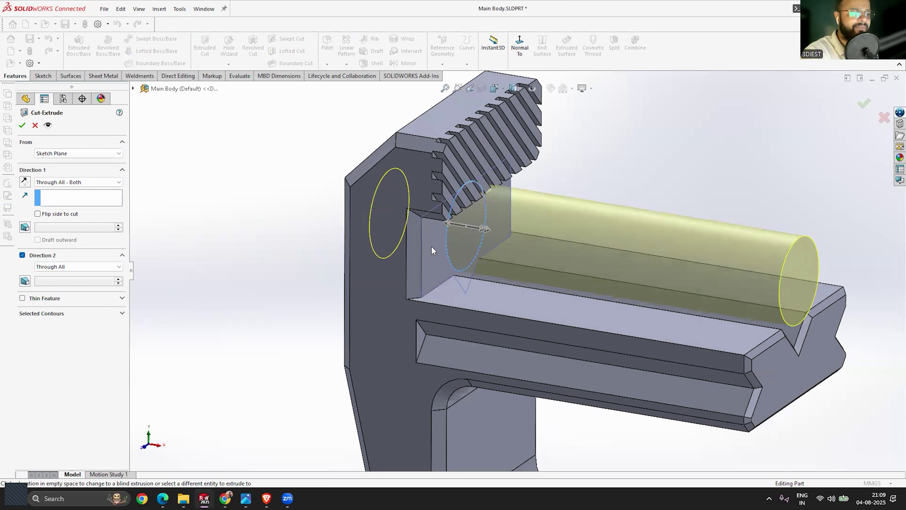
pyautogui.moveTo(456, 232); pyautogui.dragTo(433, 240, button='middle')
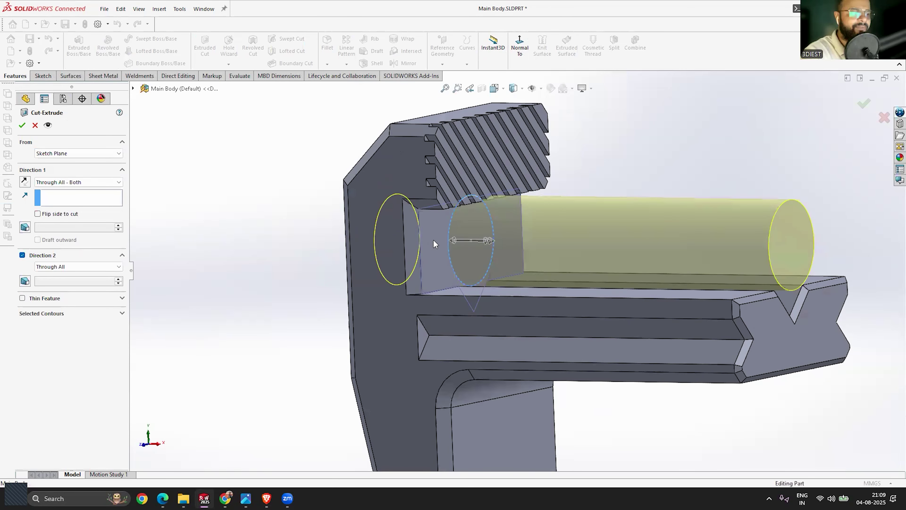
pyautogui.scroll(-6, 471, 201)
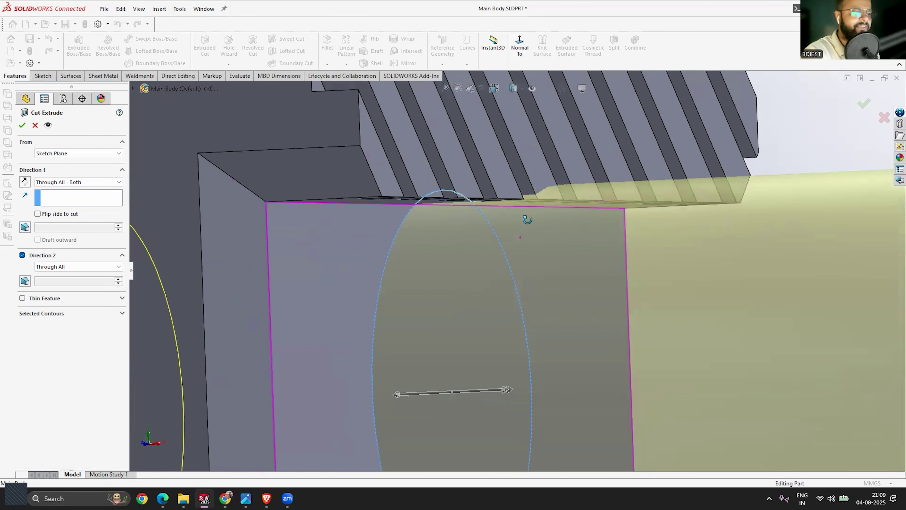
pyautogui.moveTo(550, 203); pyautogui.dragTo(540, 197, button='middle')
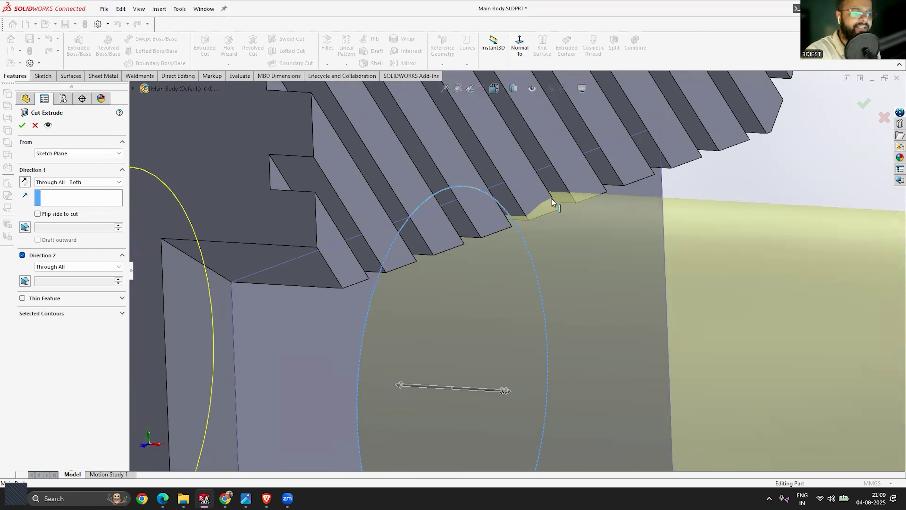
pyautogui.scroll(5, 568, 192)
pyautogui.moveTo(569, 172); pyautogui.dragTo(381, 202, button='middle')
pyautogui.press('Return')
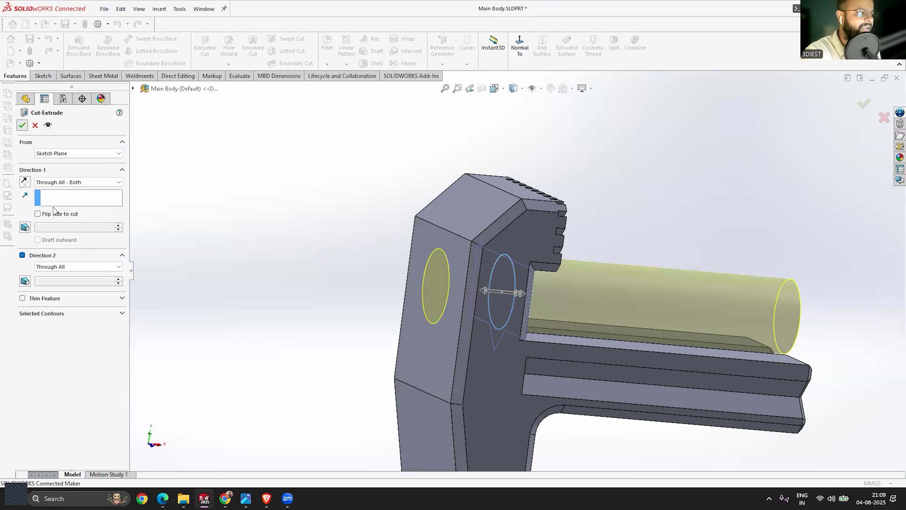
pyautogui.moveTo(432, 308)
pyautogui.mouseDown(button='middle')
pyautogui.moveTo(378, 273)
pyautogui.moveTo(364, 289)
pyautogui.moveTo(489, 263)
pyautogui.moveTo(536, 317)
pyautogui.moveTo(526, 198)
pyautogui.moveTo(563, 203)
pyautogui.moveTo(535, 228)
pyautogui.mouseUp(button='middle')
# Switch to the browser to review the Assignment 3 clamp drawing, and compare it with the model back in SOLIDWORKS
pyautogui.click(267, 498)
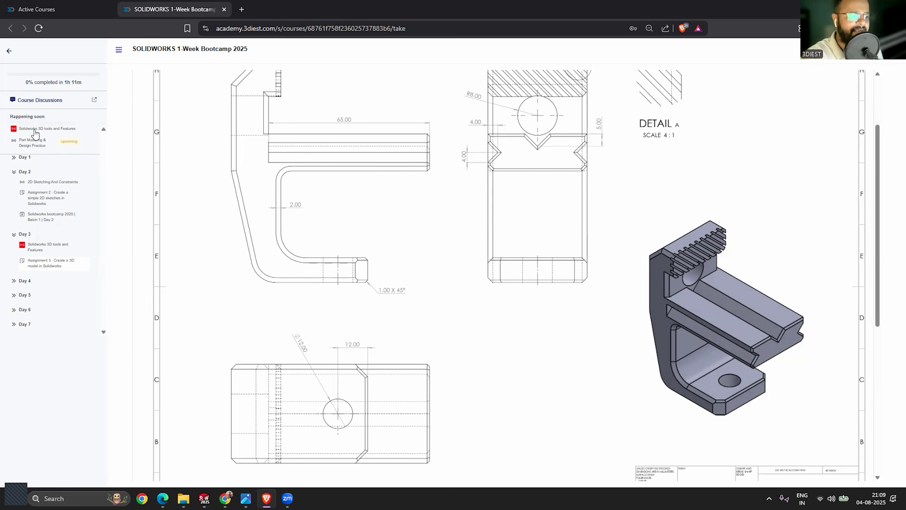
pyautogui.click(37, 198)
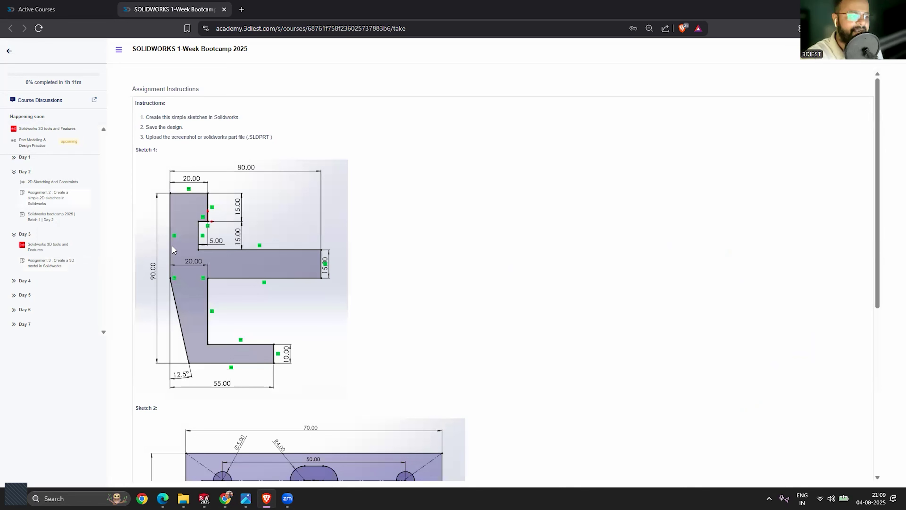
pyautogui.click(46, 263)
pyautogui.scroll(-1, 343, 214)
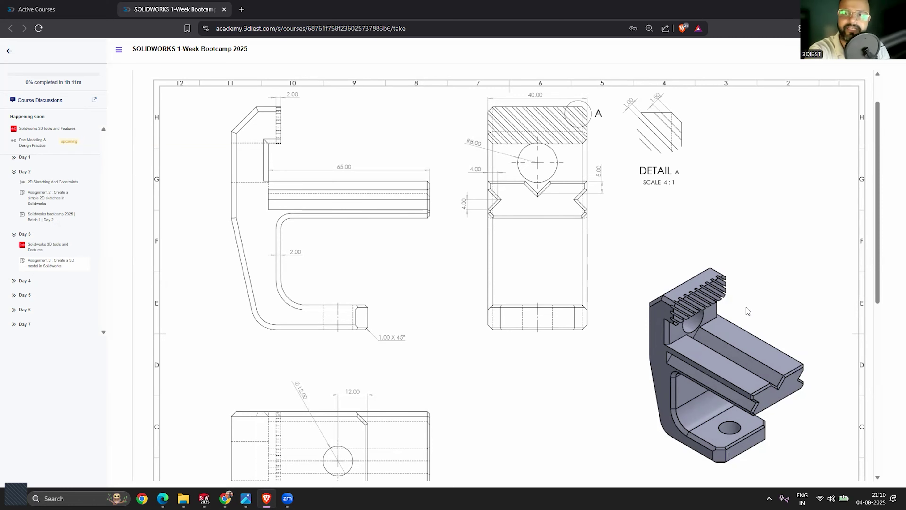
pyautogui.click(852, 8)
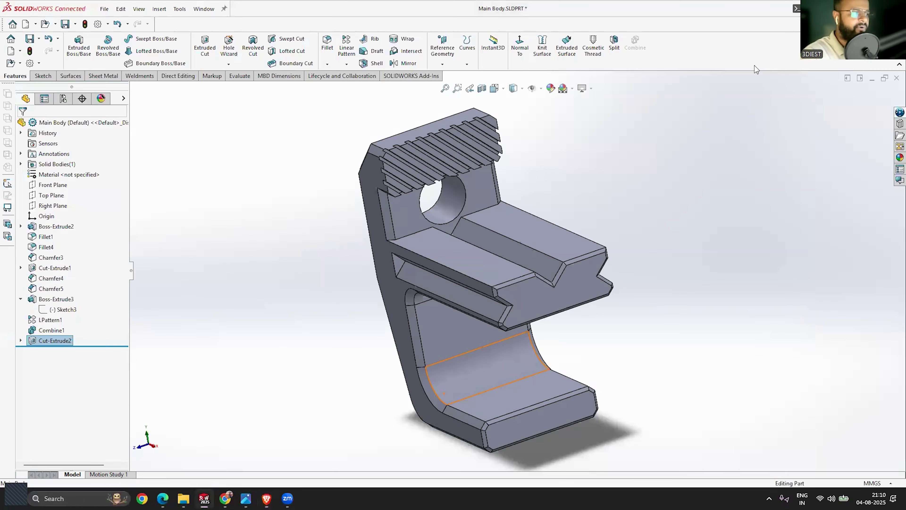
pyautogui.scroll(2, 538, 291)
pyautogui.scroll(-1, 611, 275)
pyautogui.moveTo(538, 279); pyautogui.dragTo(567, 291, button='middle')
pyautogui.scroll(2, 514, 285)
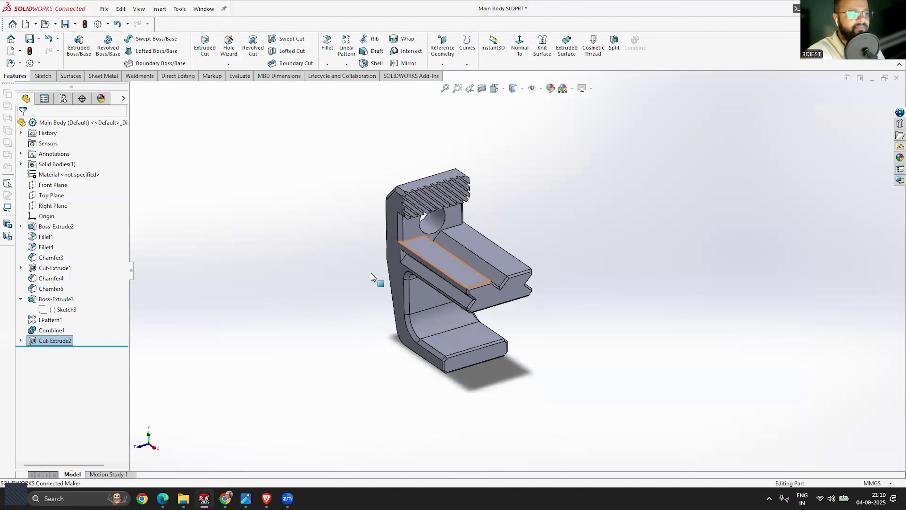
pyautogui.scroll(-3, 620, 261)
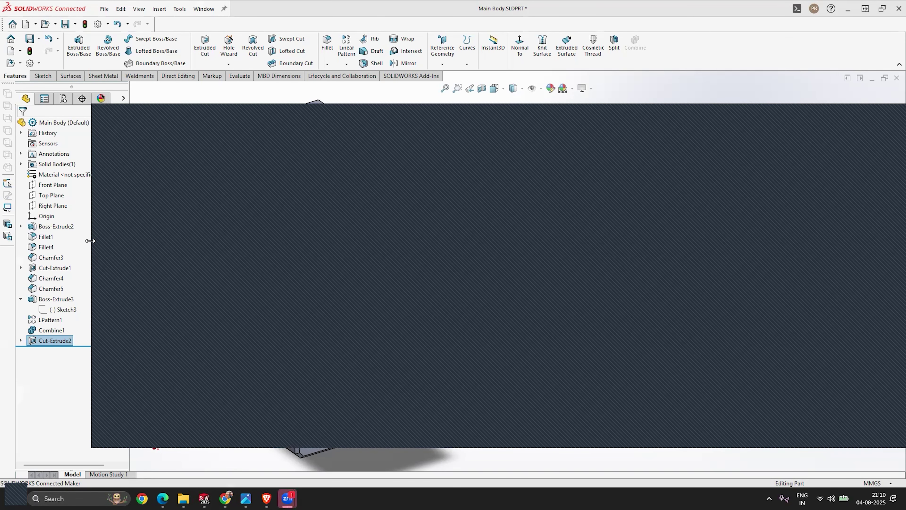
# Open Snipping Tool and capture a snip of the full screen showing the clamp model
pyautogui.press('super')
pyautogui.write('snip')
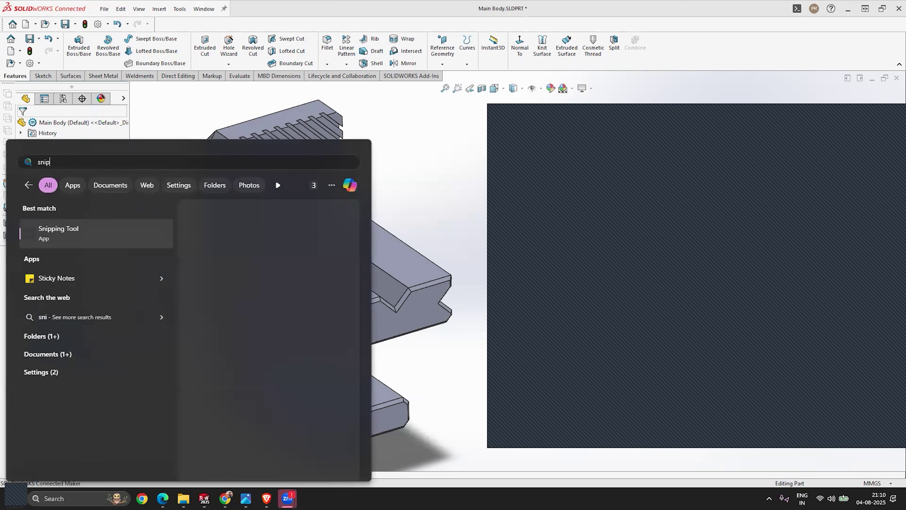
pyautogui.press('Return')
pyautogui.click(358, 173)
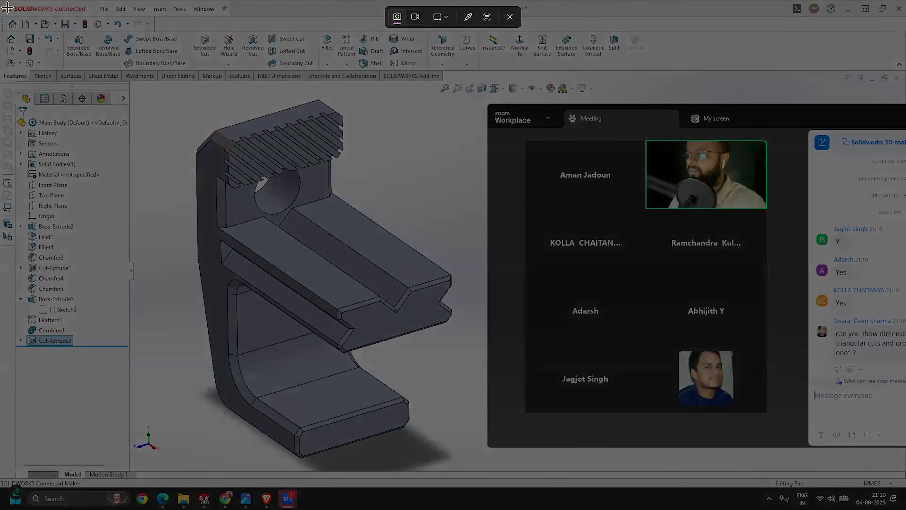
pyautogui.moveTo(1, 1); pyautogui.dragTo(892, 492)
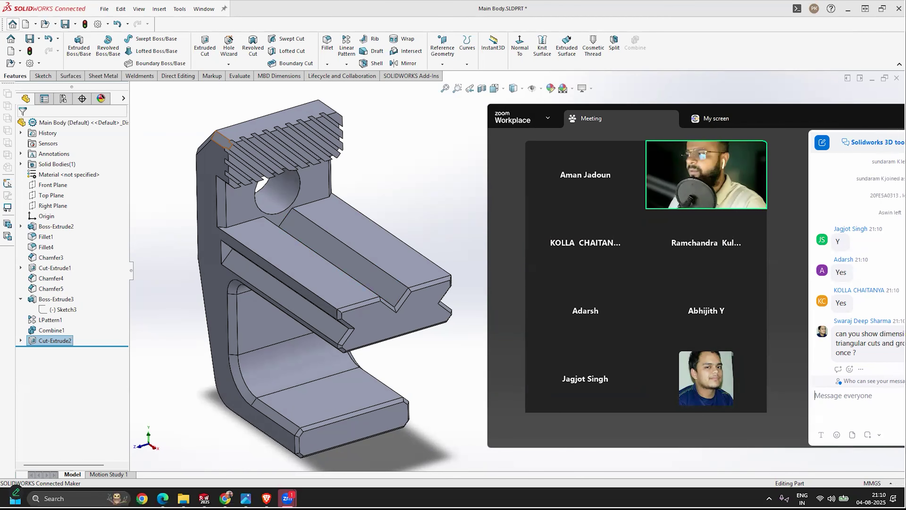
pyautogui.press('super+shift+s')
pyautogui.moveTo(1, 0); pyautogui.dragTo(706, 417)
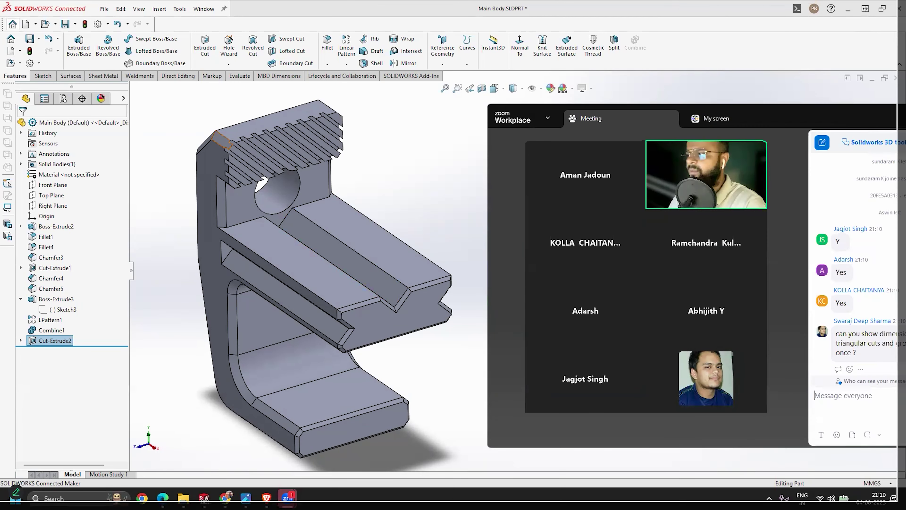
pyautogui.press('super+shift+s')
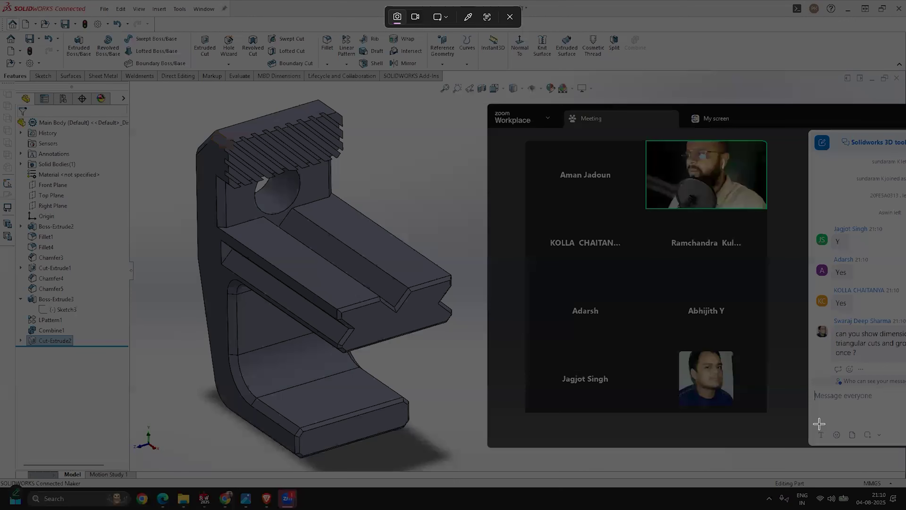
pyautogui.moveTo(1, 1); pyautogui.dragTo(893, 497)
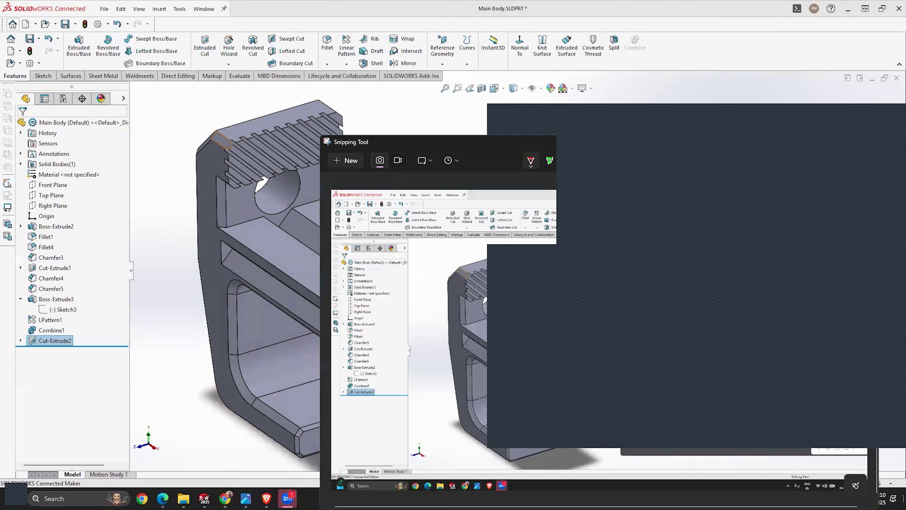
# Save the snip as a JPG on the Desktop and close Snipping Tool
pyautogui.click(803, 160)
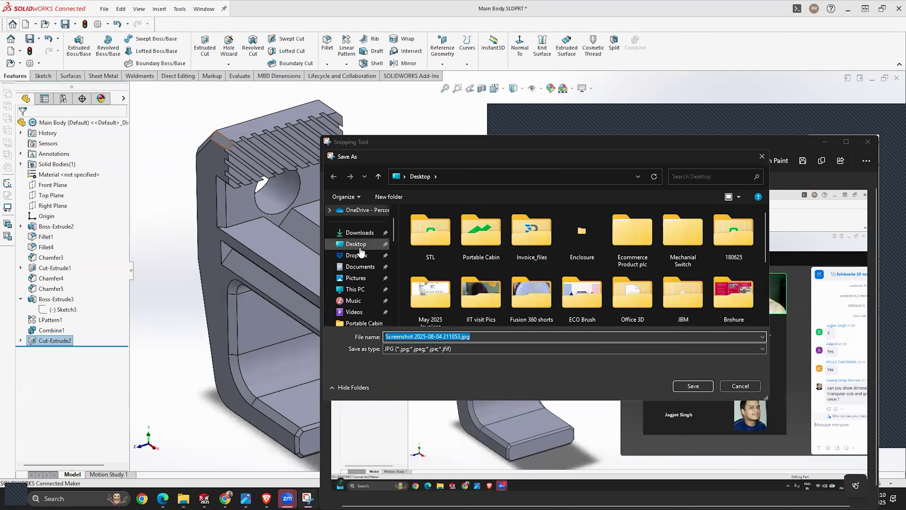
pyautogui.click(693, 386)
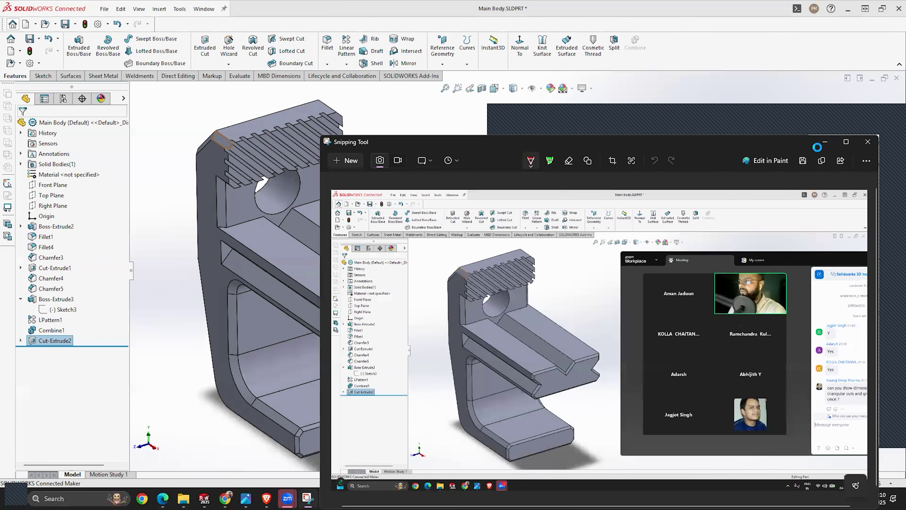
pyautogui.click(868, 141)
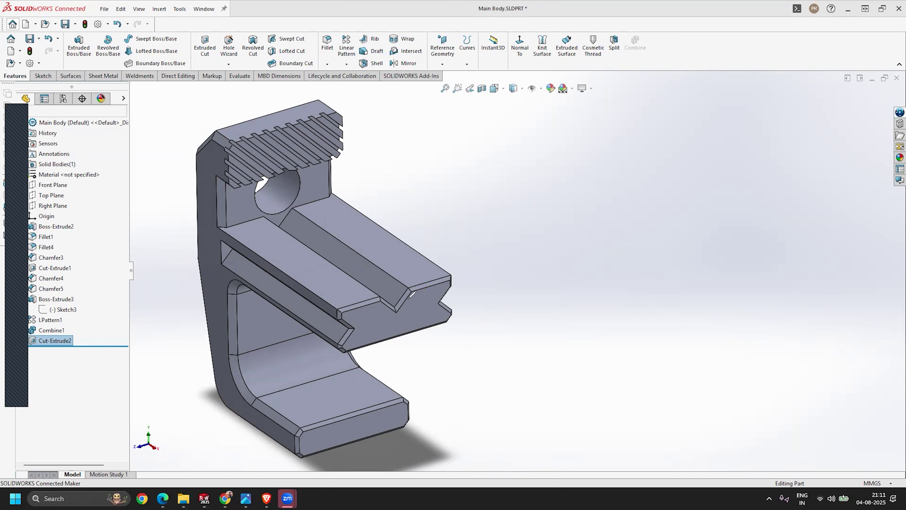
# Annotate the empty area beside the model with a freehand rectangle that has V-notches in its side and upper edges
pyautogui.moveTo(529, 202)
pyautogui.mouseDown()
pyautogui.moveTo(523, 140)
pyautogui.moveTo(802, 110)
pyautogui.moveTo(813, 168)
pyautogui.mouseUp()
pyautogui.moveTo(530, 215); pyautogui.dragTo(815, 183)
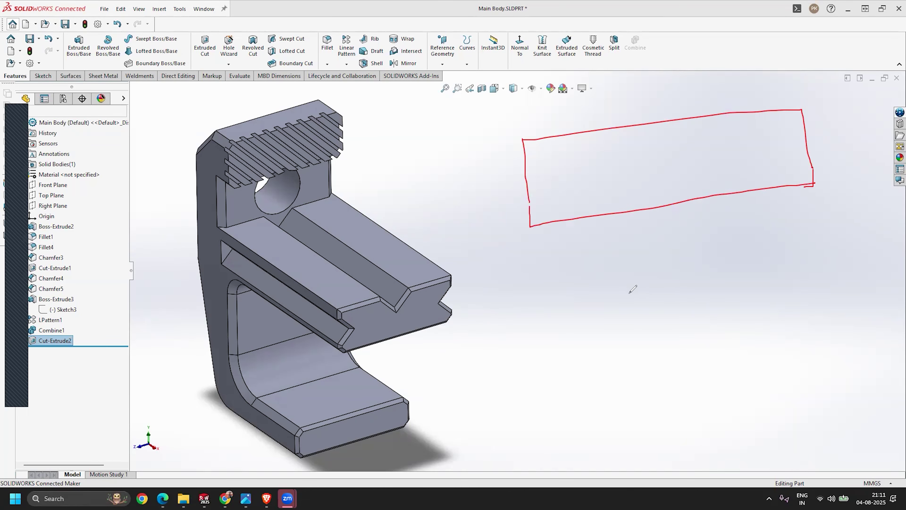
pyautogui.moveTo(524, 156)
pyautogui.mouseDown()
pyautogui.moveTo(559, 172)
pyautogui.moveTo(532, 200)
pyautogui.mouseUp()
pyautogui.moveTo(620, 130); pyautogui.dragTo(665, 150)
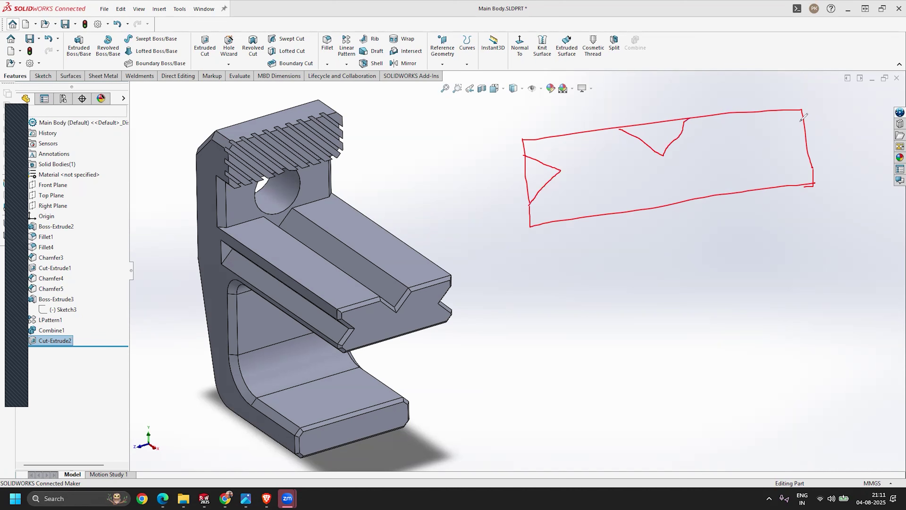
pyautogui.moveTo(798, 124)
pyautogui.mouseDown()
pyautogui.moveTo(772, 147)
pyautogui.moveTo(809, 159)
pyautogui.mouseUp()
pyautogui.moveTo(808, 119); pyautogui.dragTo(798, 121)
pyautogui.moveTo(547, 182); pyautogui.dragTo(546, 188)
pyautogui.moveTo(788, 149); pyautogui.dragTo(784, 161)
pyautogui.moveTo(224, 120)
pyautogui.mouseDown()
pyautogui.moveTo(246, 203)
pyautogui.moveTo(310, 105)
pyautogui.moveTo(192, 137)
pyautogui.mouseUp()
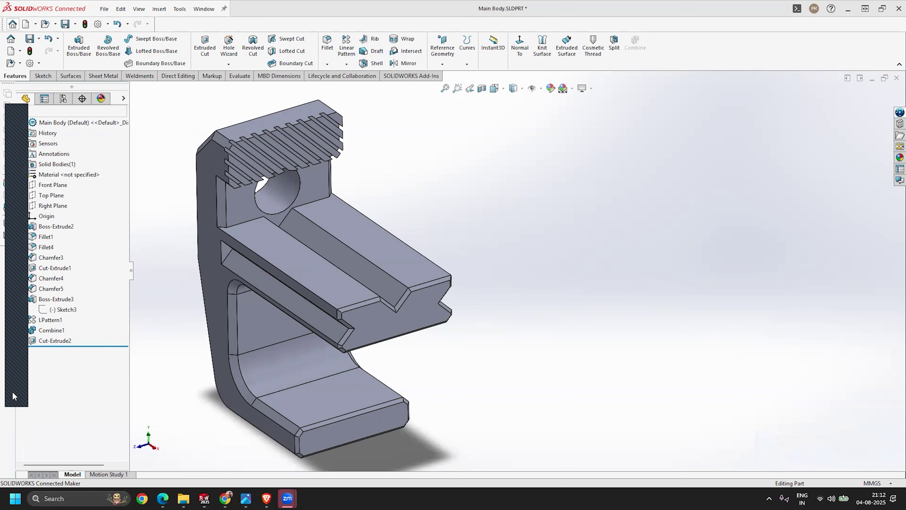
# Delete Combine1 with its dependent hole cut, and delete Boss-Extrude3 with its dependent linear pattern
pyautogui.click(55, 341)
pyautogui.click(51, 330)
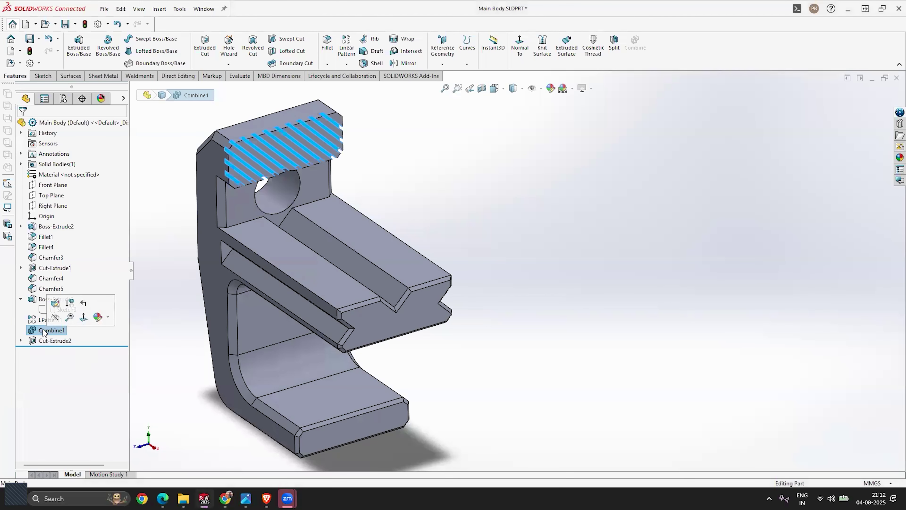
pyautogui.press('Delete')
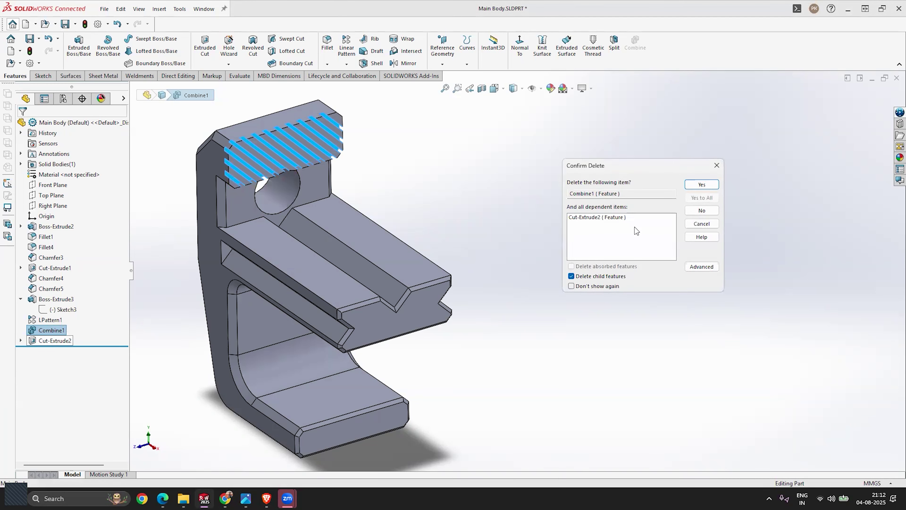
pyautogui.click(701, 186)
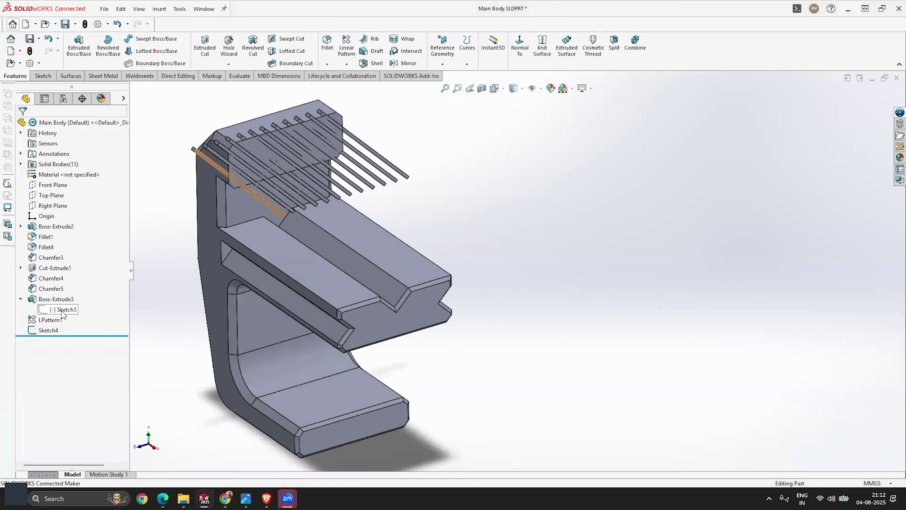
pyautogui.press('Delete')
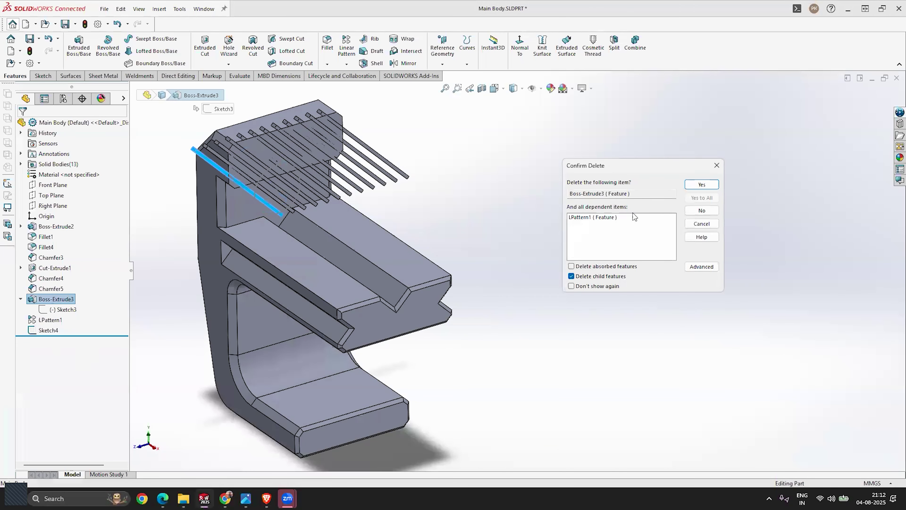
pyautogui.click(701, 186)
# Open Sketch3, the slanted thin rectangle across the upper jaw, for editing
pyautogui.click(38, 298)
pyautogui.scroll(1, 521, 273)
pyautogui.scroll(-5, 314, 223)
pyautogui.moveTo(387, 211); pyautogui.dragTo(370, 217, button='middle')
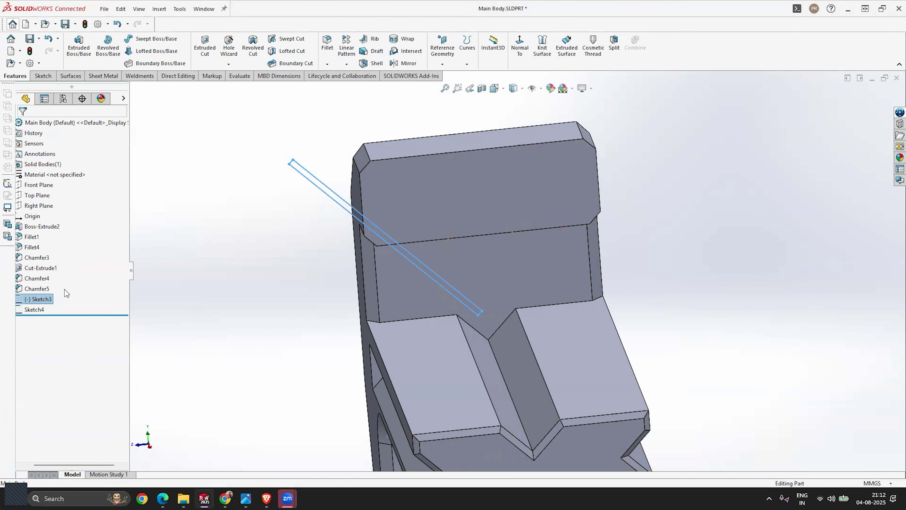
pyautogui.rightClick(39, 300)
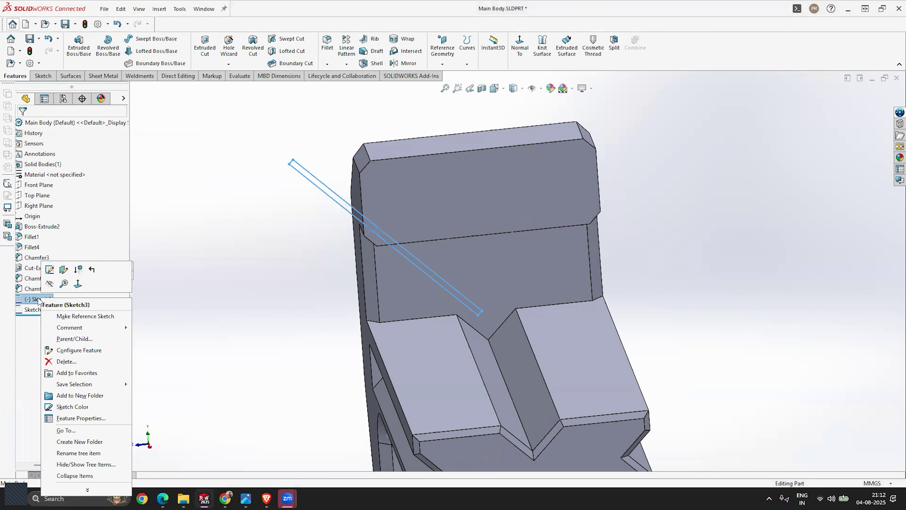
pyautogui.click(47, 275)
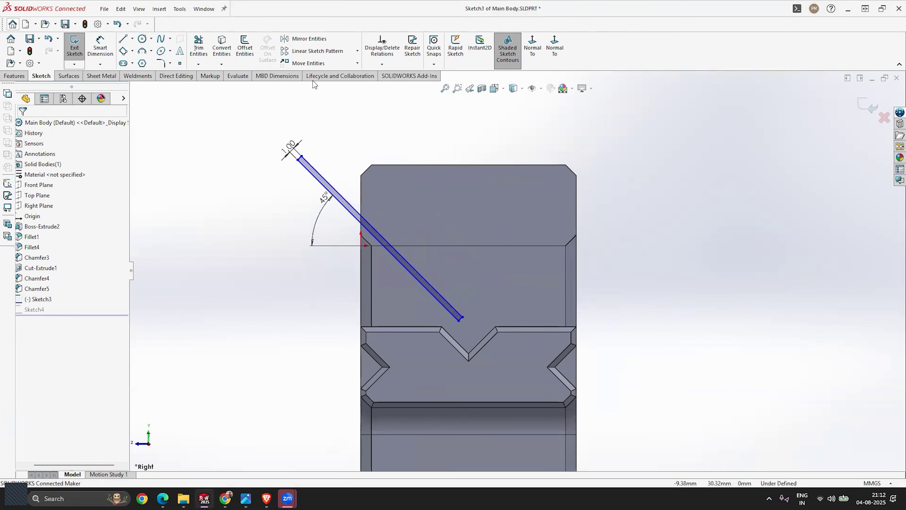
# Set up a linear sketch pattern along the upper jaw's lower horizontal edge with 4 mm spacing and 13 instances
pyautogui.click(301, 57)
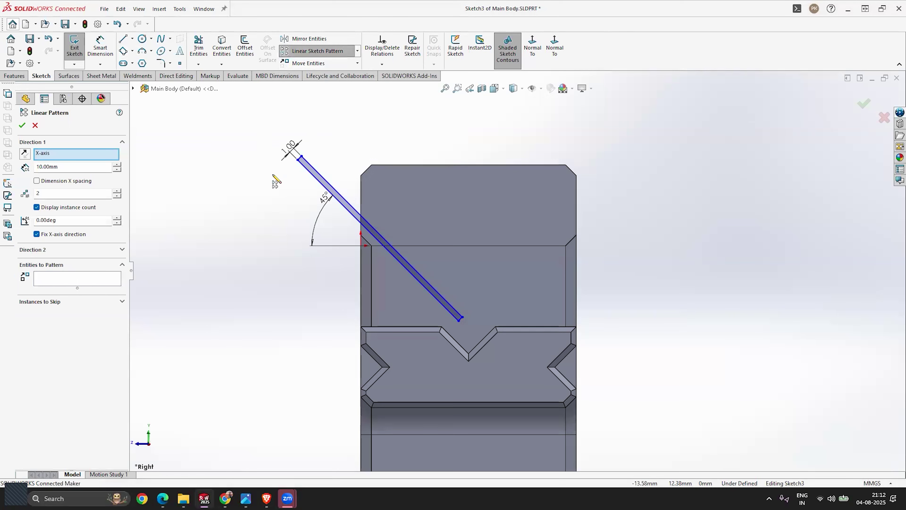
pyautogui.click(45, 157)
pyautogui.press('Delete')
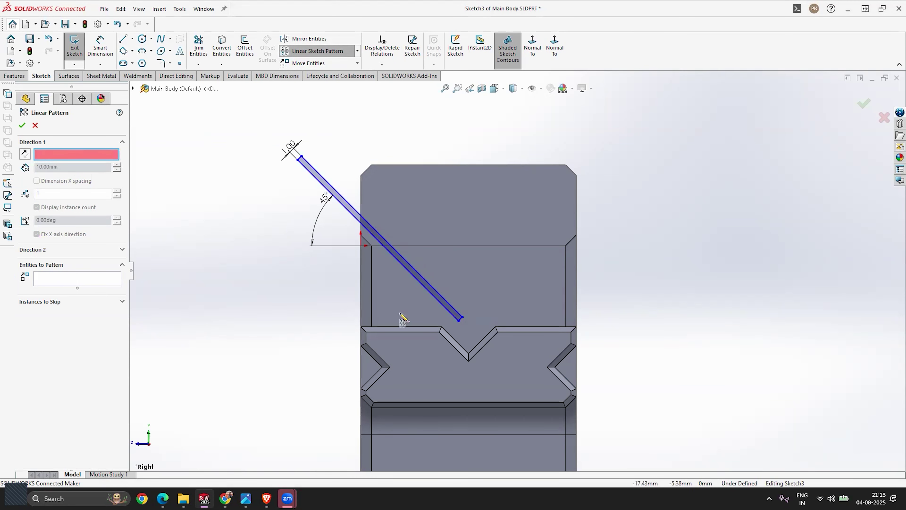
pyautogui.click(471, 246)
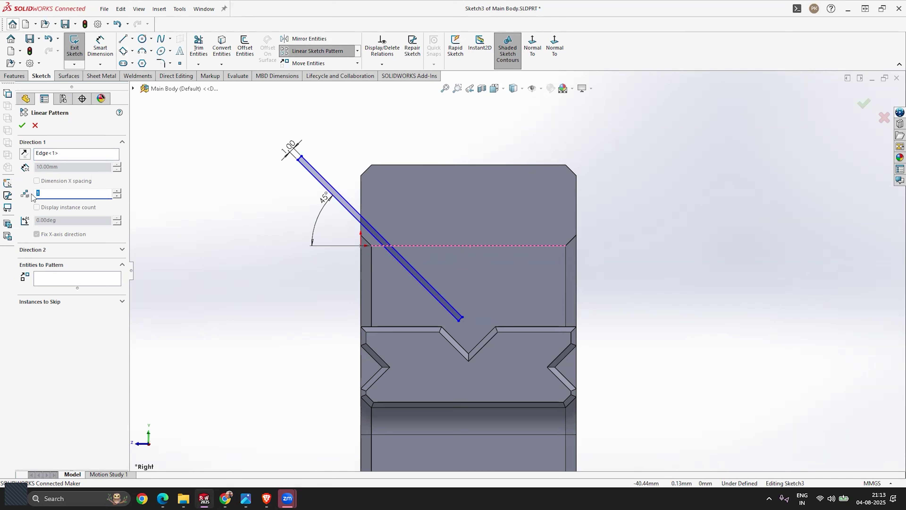
pyautogui.click(65, 167)
pyautogui.moveTo(65, 166); pyautogui.dragTo(34, 169)
pyautogui.write('4')
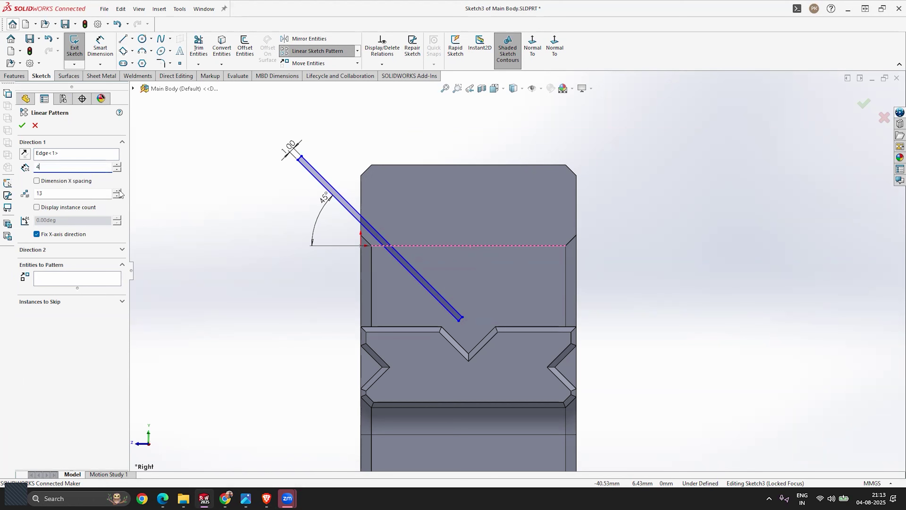
# Choose all four lines of the slanted thin rectangle as the entities to pattern
pyautogui.click(68, 282)
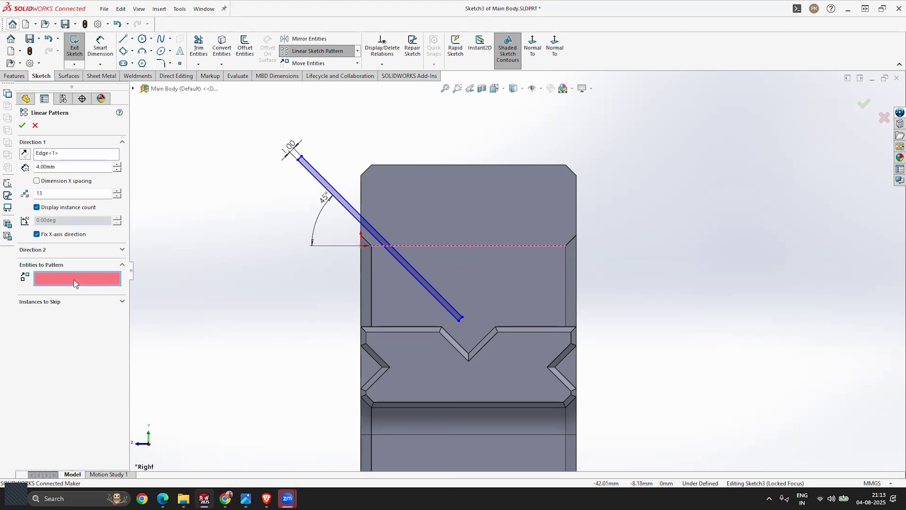
pyautogui.click(308, 176)
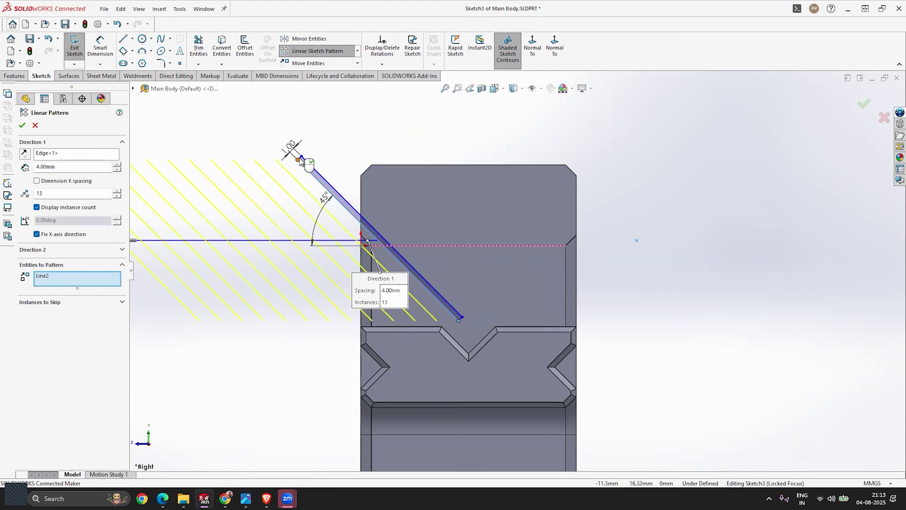
pyautogui.scroll(-5, 296, 156)
pyautogui.click(406, 192)
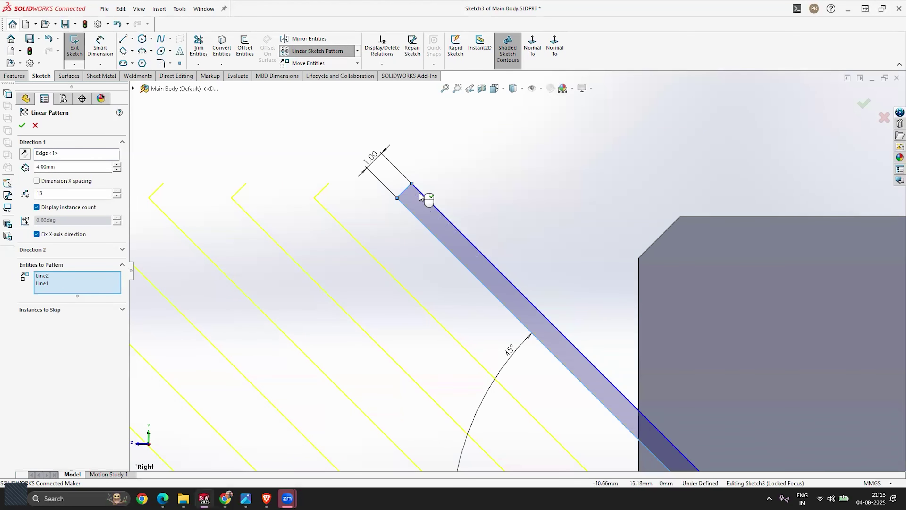
pyautogui.click(430, 201)
pyautogui.scroll(3, 383, 174)
pyautogui.scroll(3, 383, 174)
pyautogui.scroll(-5, 550, 303)
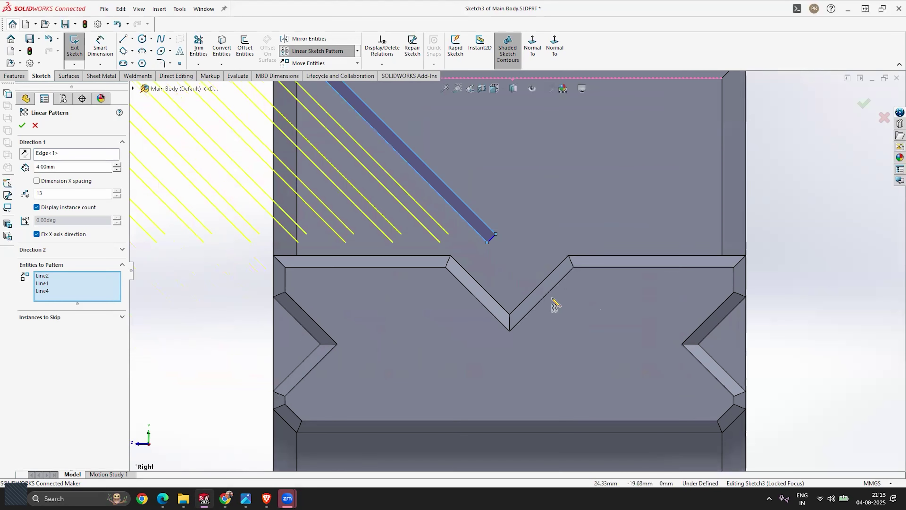
pyautogui.click(492, 240)
pyautogui.scroll(5, 525, 303)
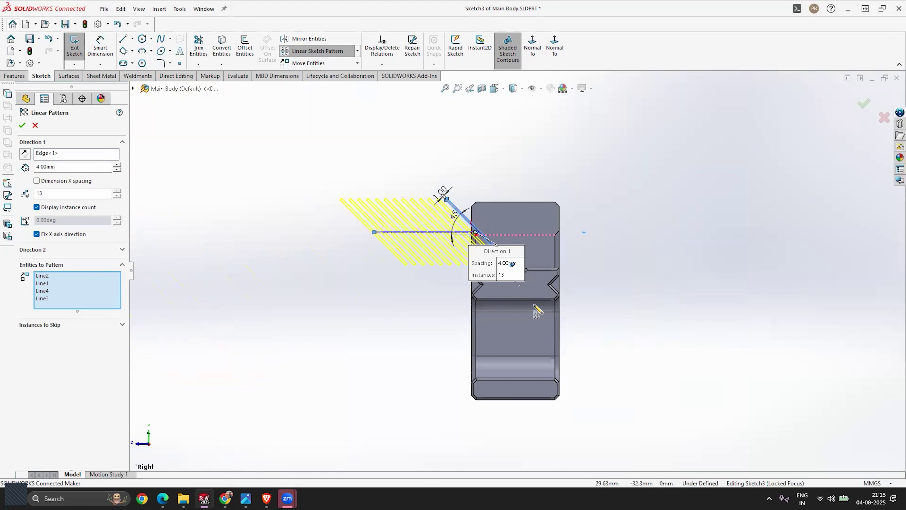
pyautogui.scroll(-4, 464, 257)
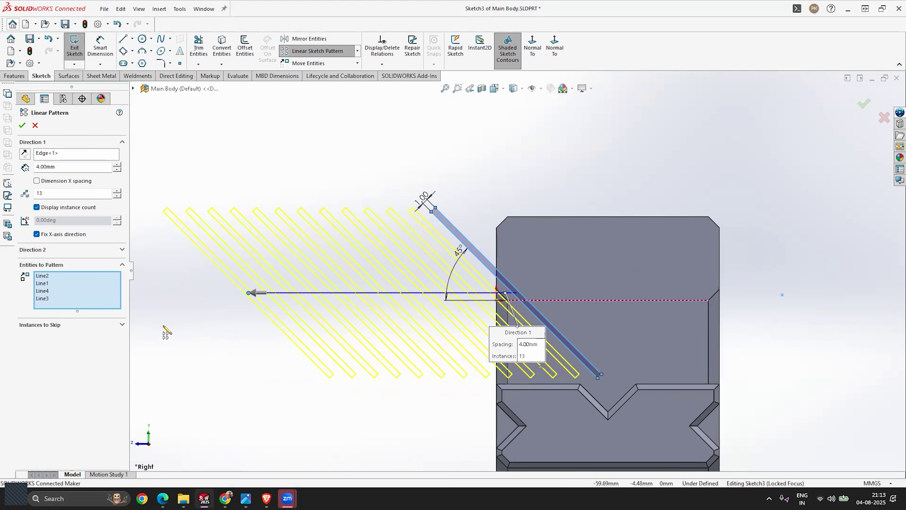
# Reverse the pattern direction so the copies run across the upper jaw, complete the pattern and finish editing Sketch3
pyautogui.click(25, 154)
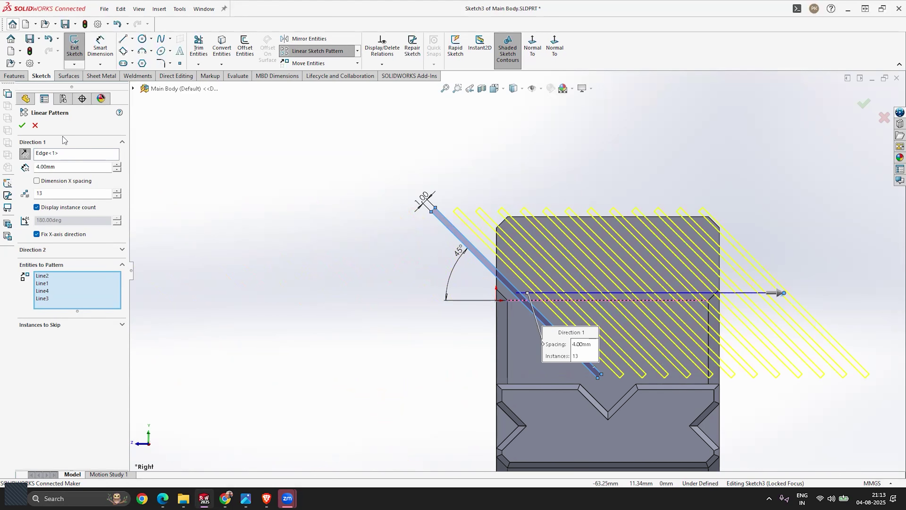
pyautogui.click(22, 128)
pyautogui.scroll(4, 513, 254)
pyautogui.moveTo(479, 302); pyautogui.dragTo(520, 338, button='middle')
pyautogui.scroll(-3, 492, 322)
pyautogui.scroll(1, 521, 275)
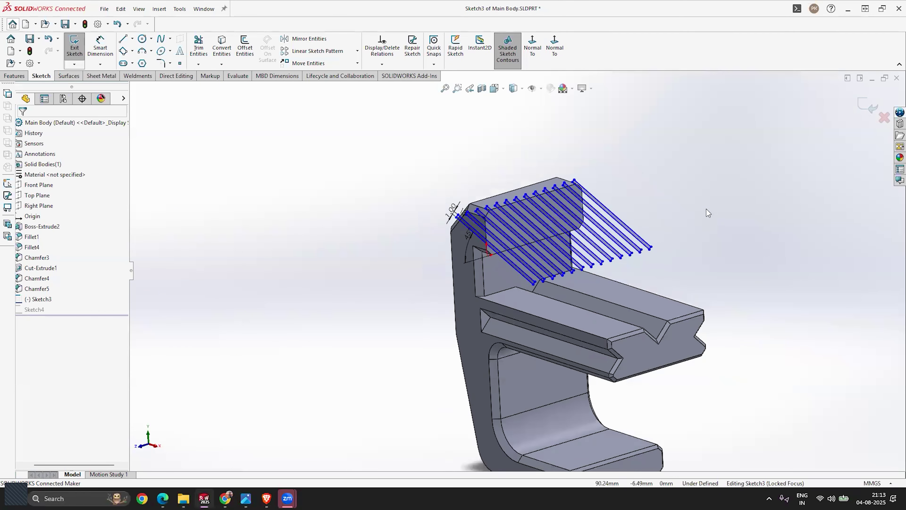
pyautogui.scroll(-2, 708, 211)
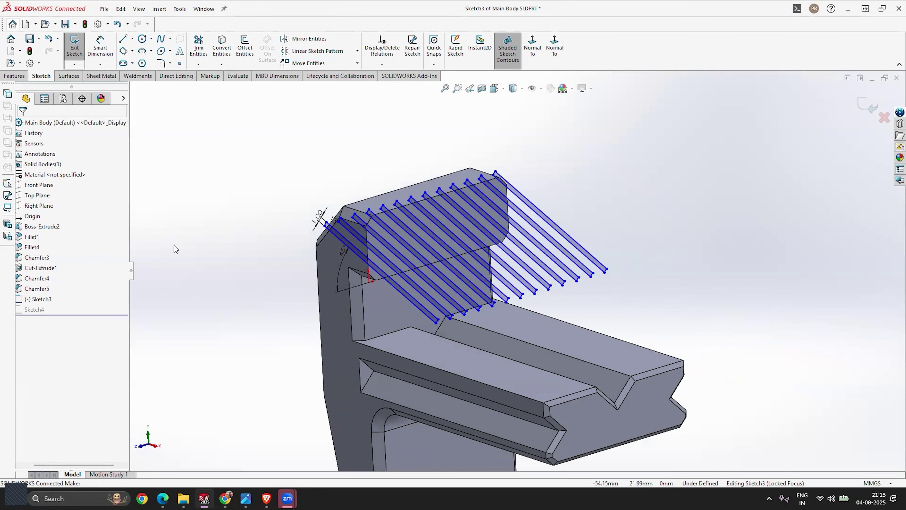
pyautogui.click(863, 109)
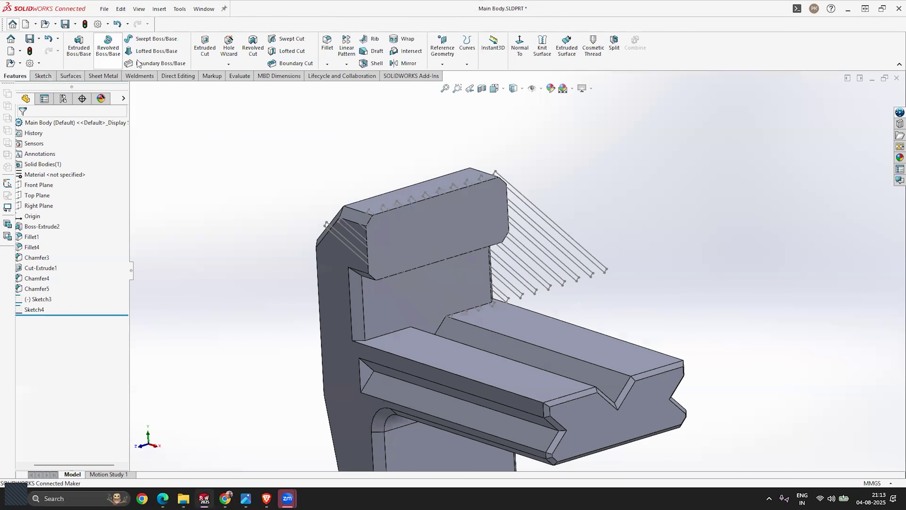
pyautogui.click(206, 50)
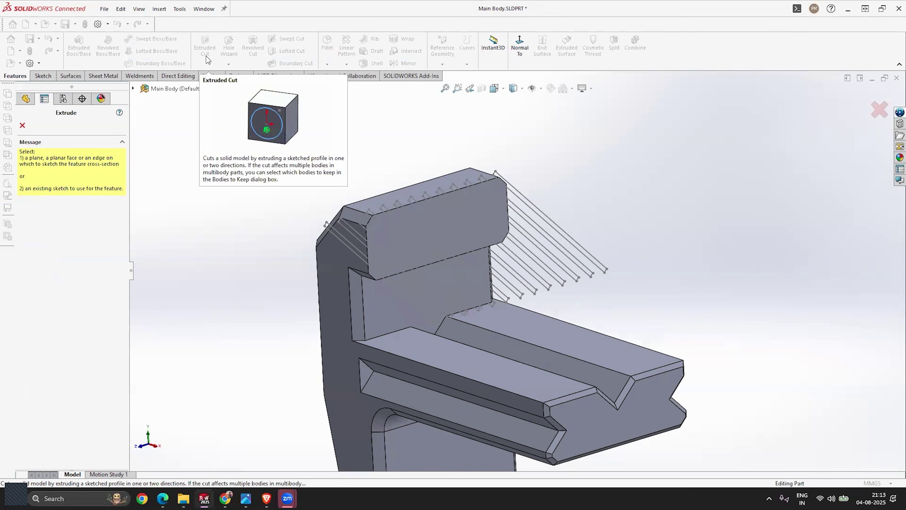
pyautogui.scroll(-3, 341, 260)
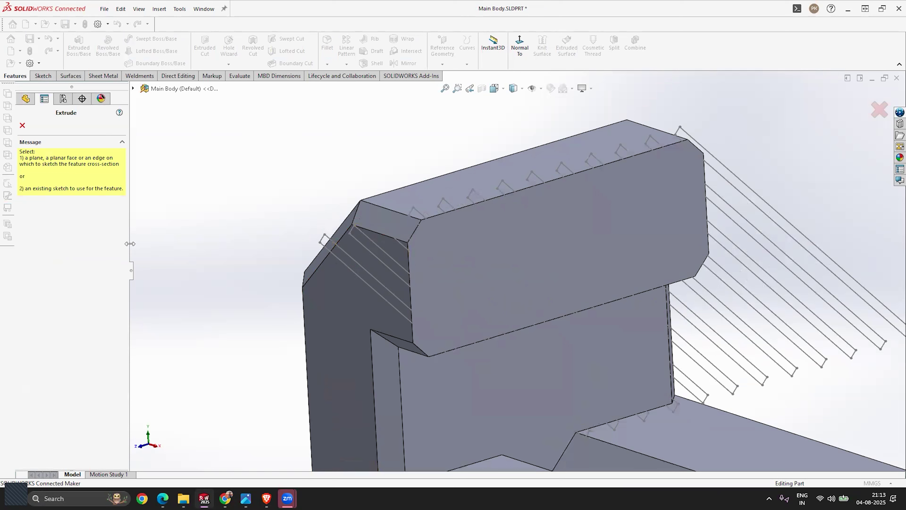
pyautogui.press('Escape')
# Start an Extruded Cut from Sketch3 with a Blind end condition and a depth of 2 mm
pyautogui.click(37, 310)
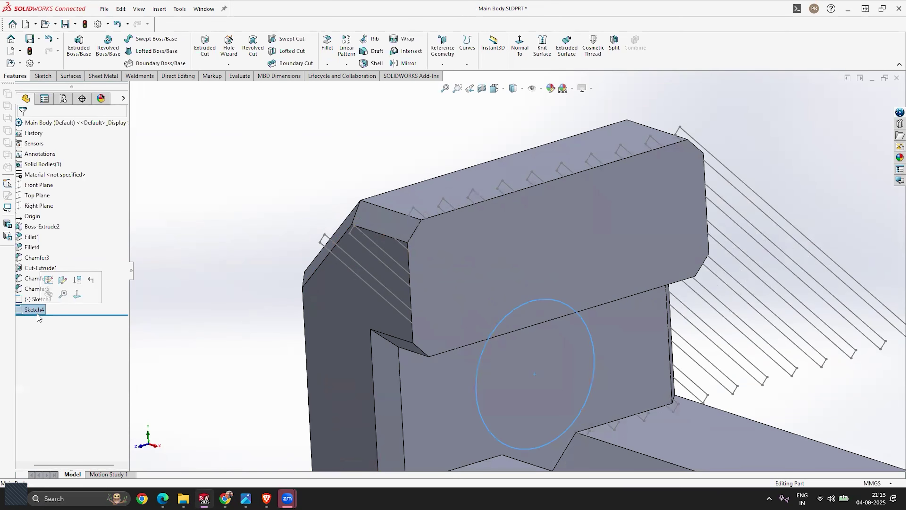
pyautogui.click(38, 300)
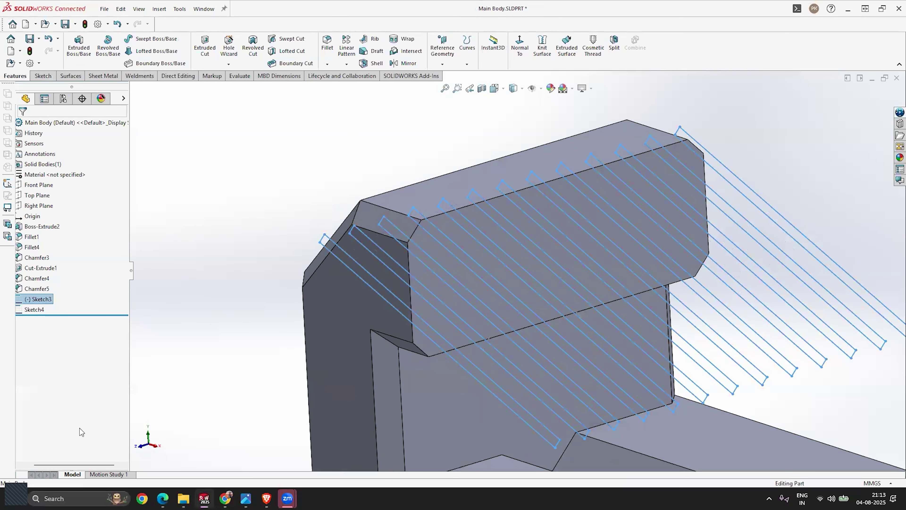
pyautogui.moveTo(53, 466); pyautogui.dragTo(43, 467)
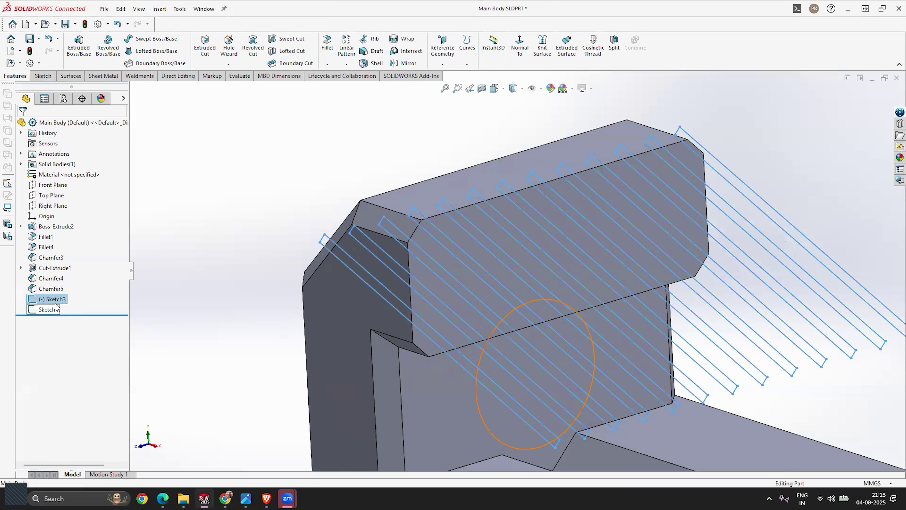
pyautogui.click(203, 50)
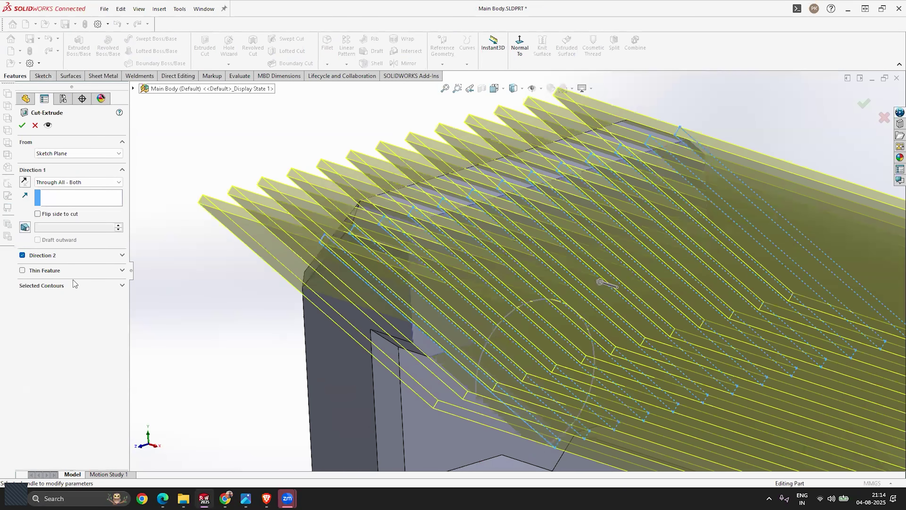
pyautogui.click(59, 287)
pyautogui.moveTo(461, 212); pyautogui.dragTo(422, 258, button='middle')
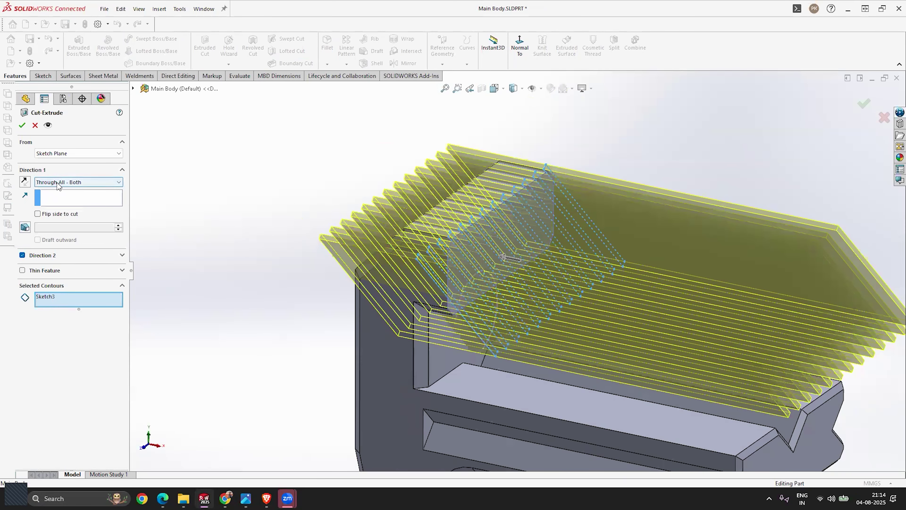
pyautogui.click(64, 182)
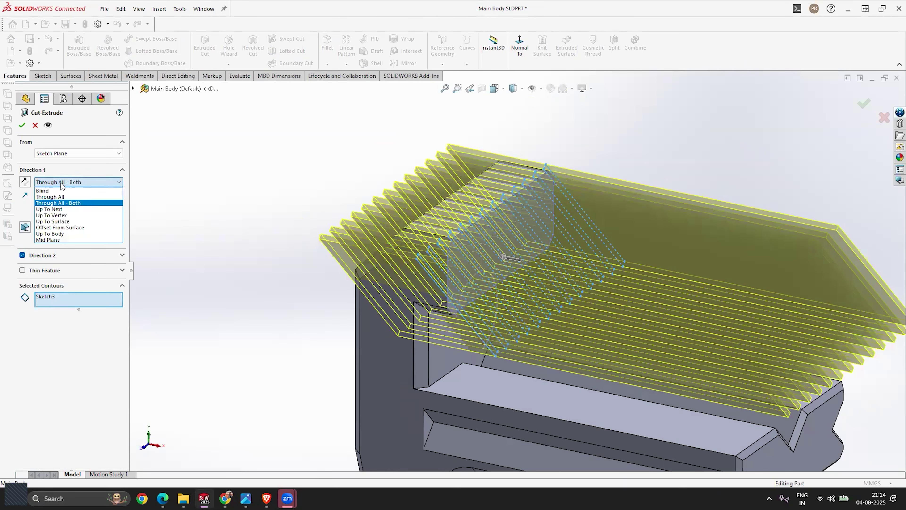
pyautogui.click(57, 192)
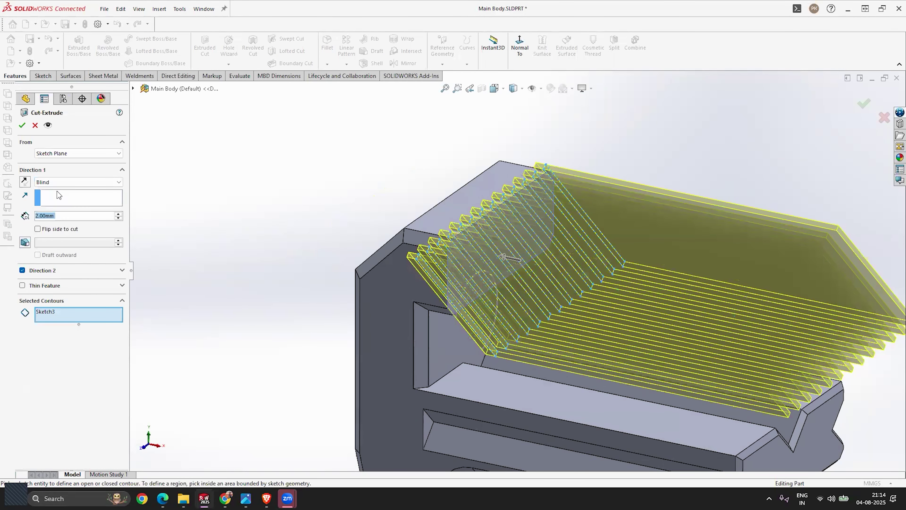
# Turn off the cut's second direction, aim the first direction into the upper jaw and complete the cut
pyautogui.click(24, 182)
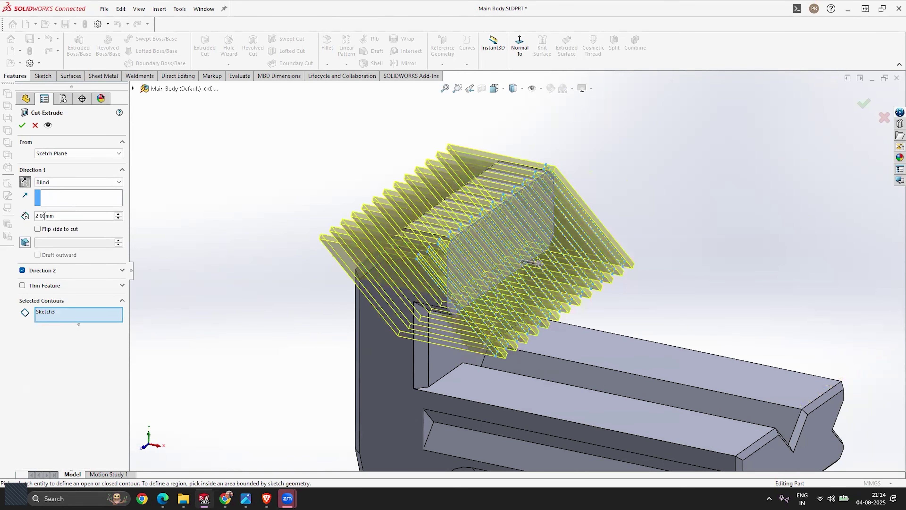
pyautogui.moveTo(296, 281)
pyautogui.mouseDown(button='middle')
pyautogui.moveTo(320, 263)
pyautogui.moveTo(296, 268)
pyautogui.mouseUp(button='middle')
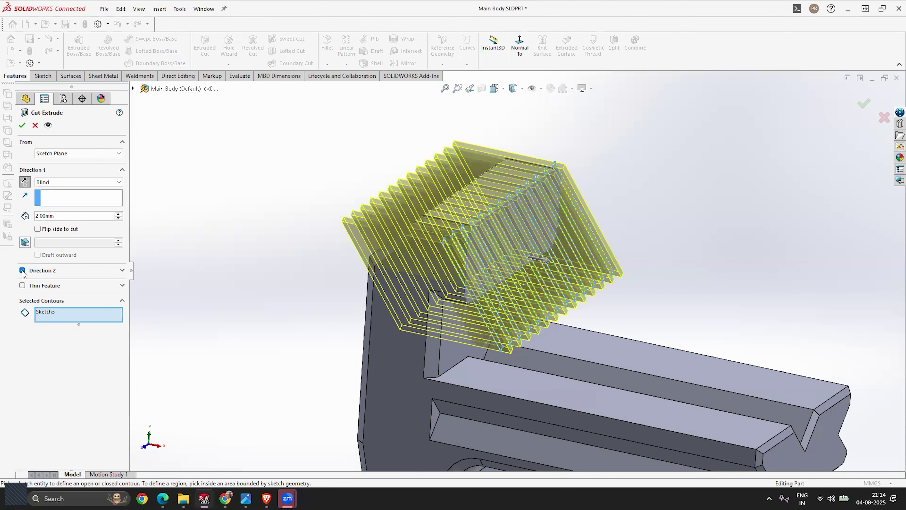
pyautogui.moveTo(491, 206)
pyautogui.mouseDown(button='middle')
pyautogui.moveTo(477, 229)
pyautogui.moveTo(494, 203)
pyautogui.mouseUp(button='middle')
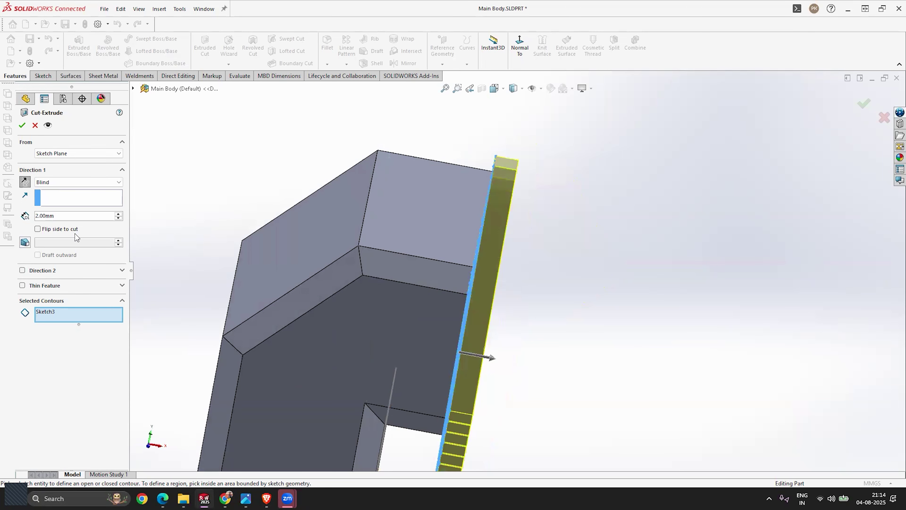
pyautogui.click(25, 181)
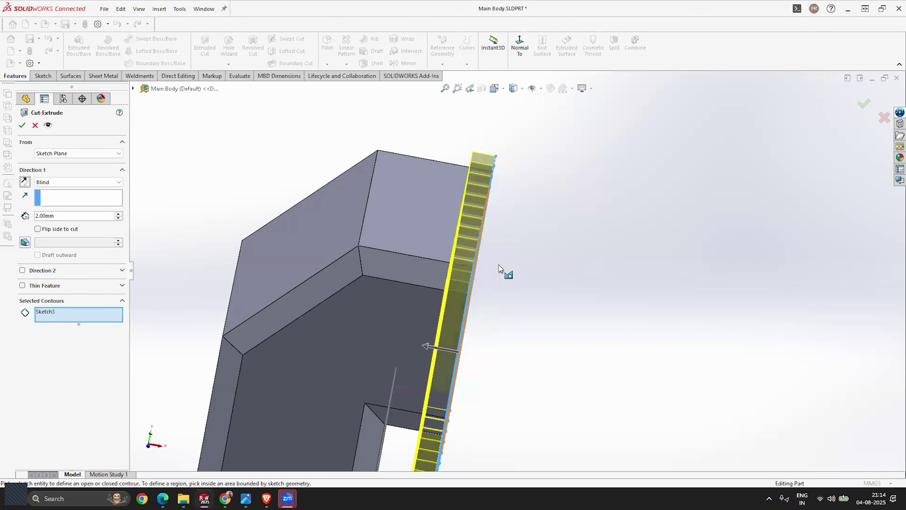
pyautogui.press('f')
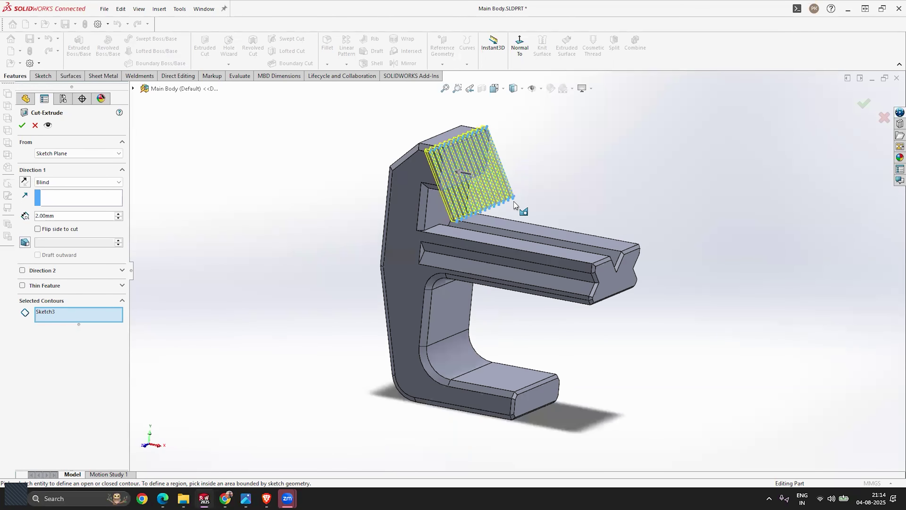
pyautogui.scroll(-5, 445, 150)
pyautogui.moveTo(464, 182); pyautogui.dragTo(427, 198, button='middle')
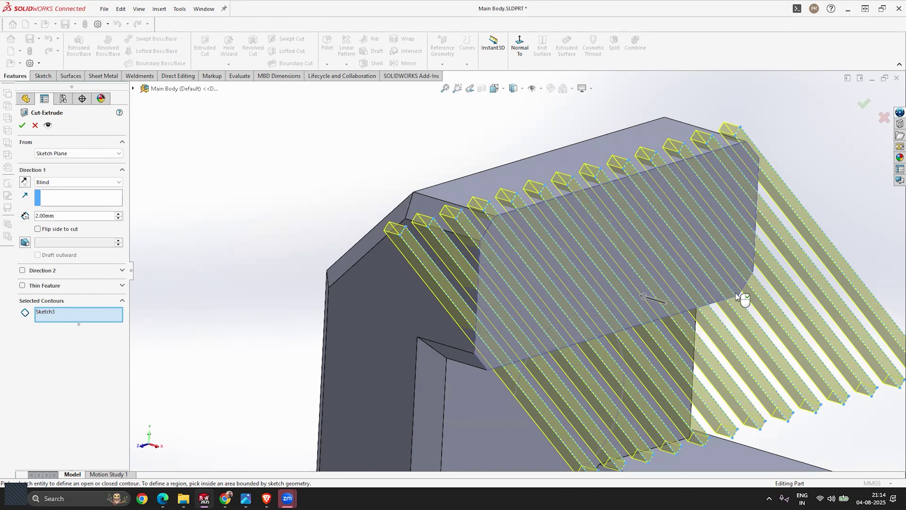
pyautogui.click(22, 125)
# Examine the slanted grooves across the upper jaw's face and the overall clamp body from several angles
pyautogui.scroll(3, 396, 179)
pyautogui.moveTo(397, 179); pyautogui.dragTo(636, 284, button='middle')
pyautogui.scroll(-2, 635, 282)
pyautogui.scroll(3, 558, 257)
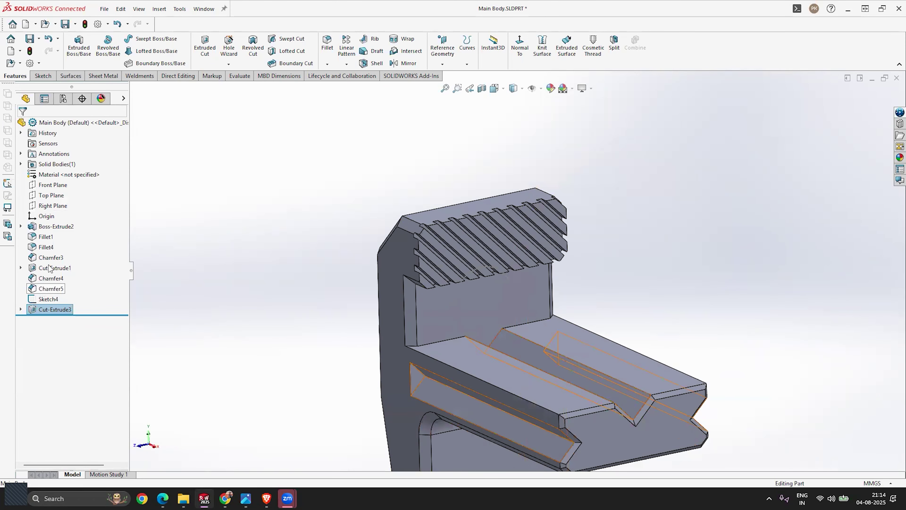
pyautogui.scroll(-2, 486, 305)
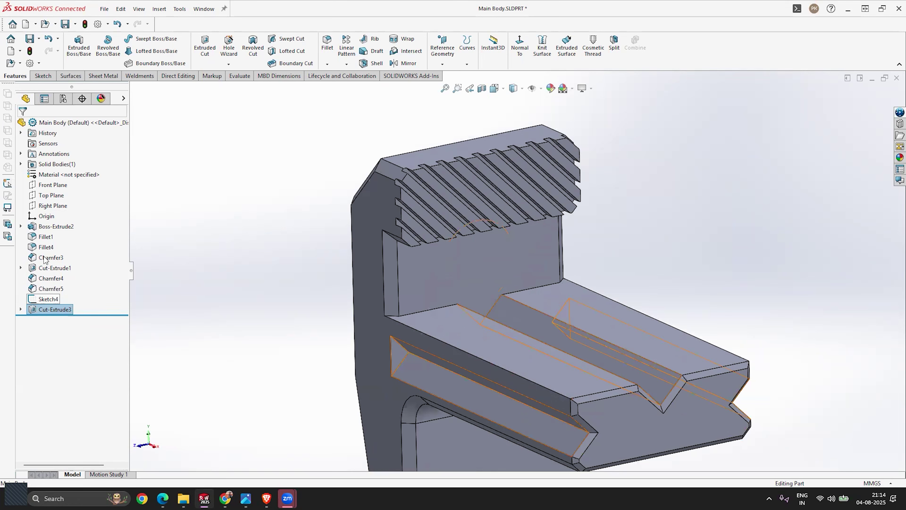
pyautogui.moveTo(609, 214); pyautogui.dragTo(634, 220, button='middle')
pyautogui.scroll(2, 558, 275)
pyautogui.scroll(-2, 564, 277)
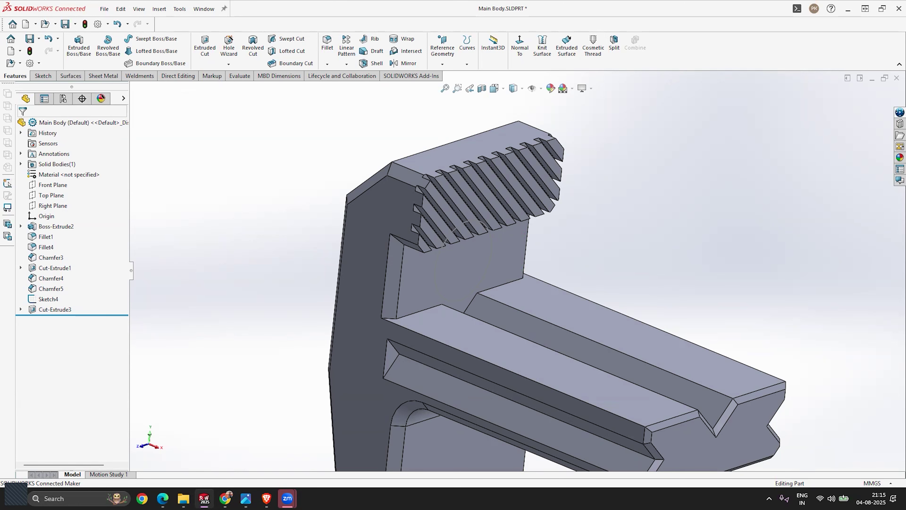
pyautogui.moveTo(451, 269); pyautogui.dragTo(500, 321, button='middle')
pyautogui.scroll(-5, 549, 373)
pyautogui.moveTo(550, 373); pyautogui.dragTo(696, 281, button='middle')
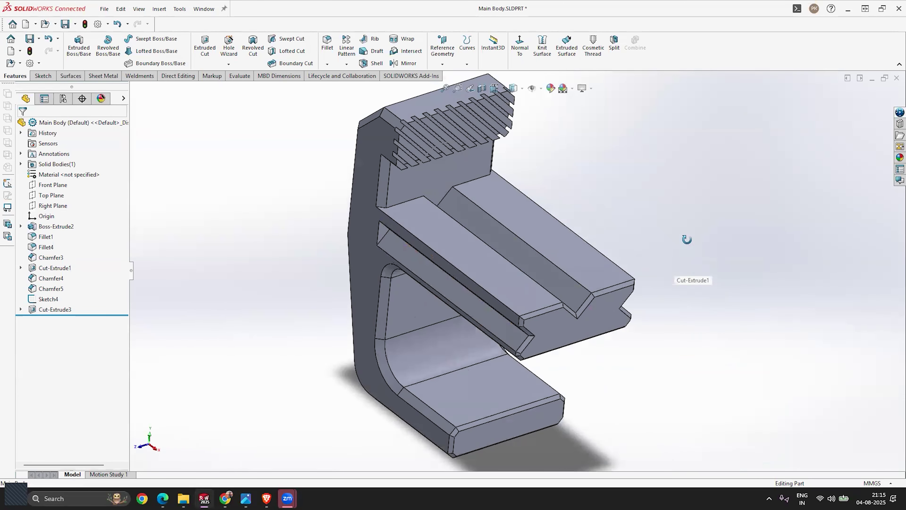
pyautogui.scroll(-3, 699, 225)
pyautogui.moveTo(698, 225); pyautogui.dragTo(685, 248, button='middle')
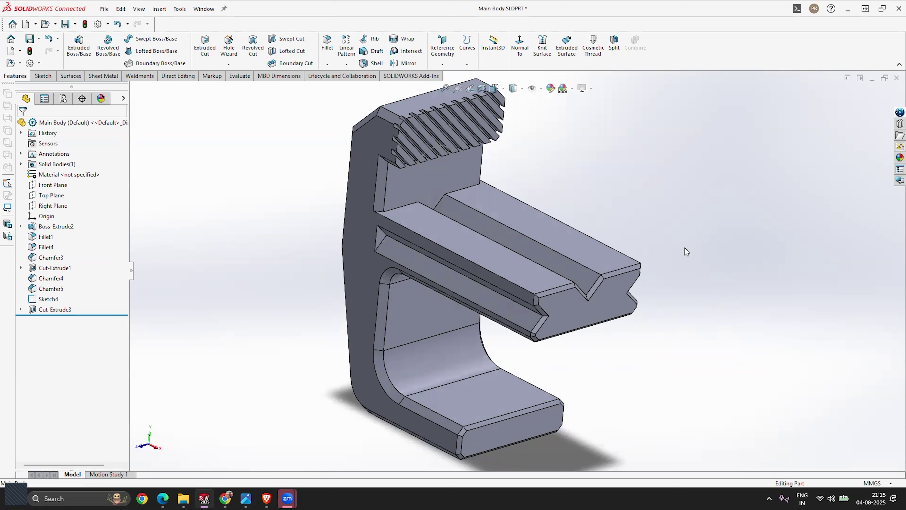